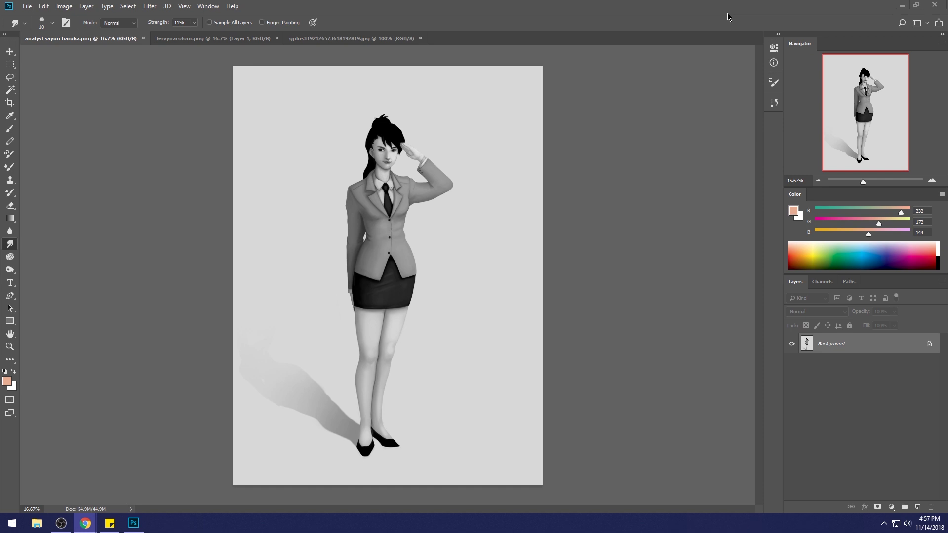
# - Bring the saluting girl painting window back to the front in Photoshop
pyautogui.click(544, 204)
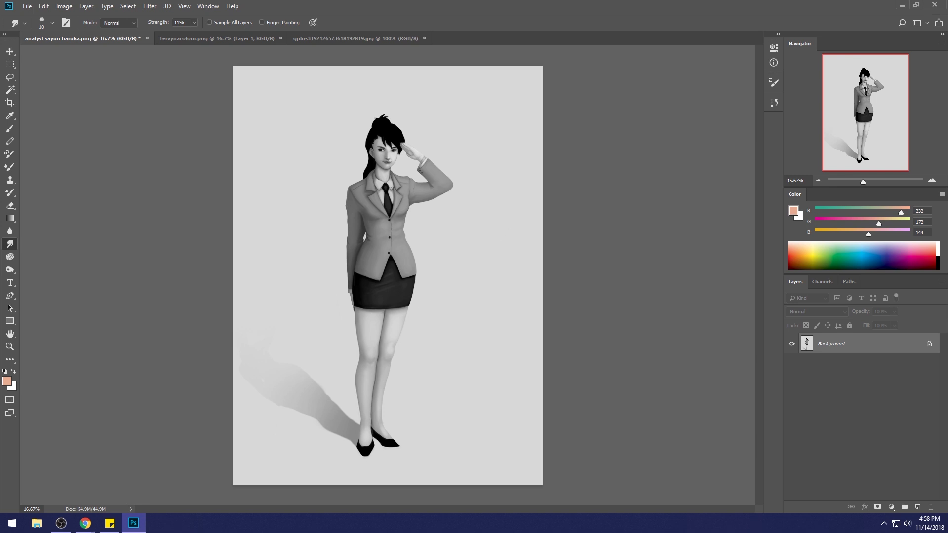
pyautogui.moveTo(85, 523)
pyautogui.moveTo(113, 498)
# - In Filter > Liquify, push the torso and tie right and narrow the jacket's waist
pyautogui.click(149, 6)
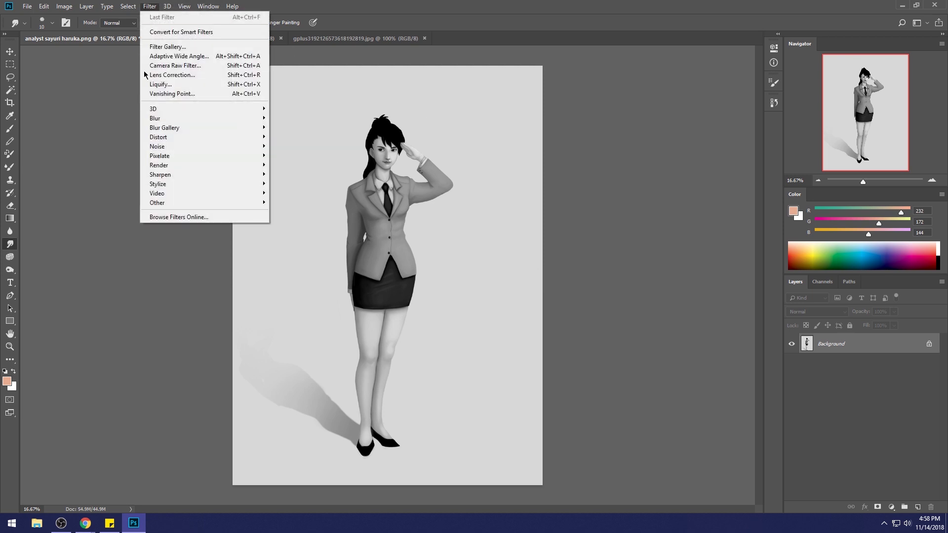
pyautogui.click(162, 86)
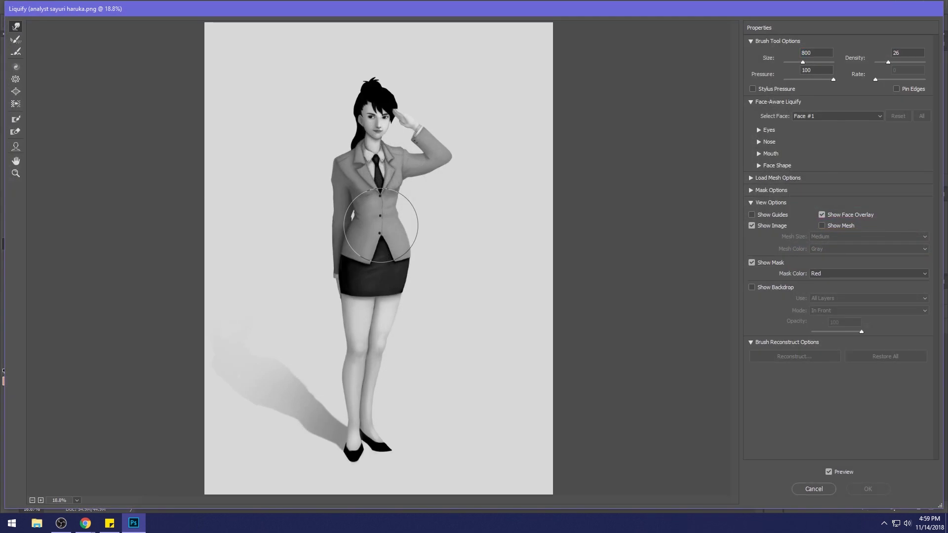
pyautogui.press(']')
pyautogui.press(']')
pyautogui.press(']')
pyautogui.press(']')
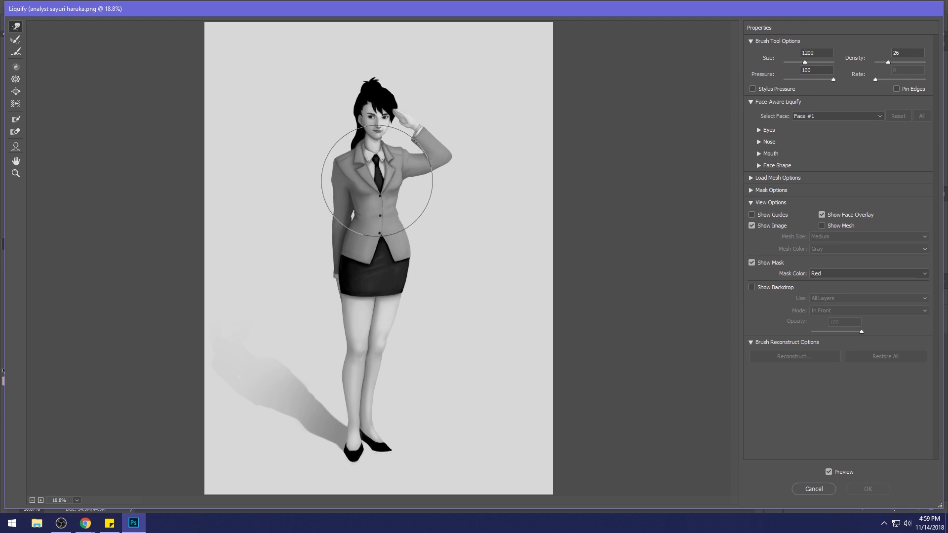
pyautogui.press('[')
pyautogui.moveTo(370, 180); pyautogui.dragTo(374, 181)
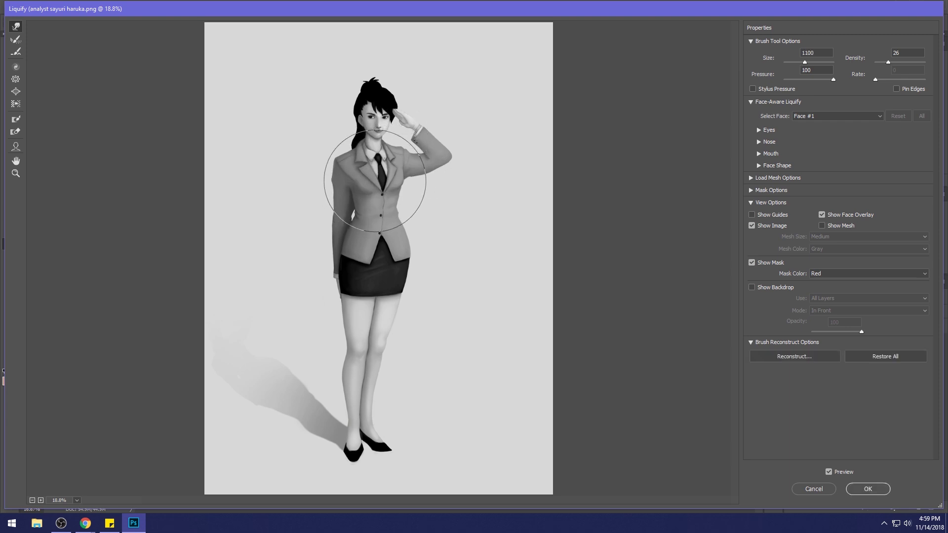
pyautogui.press('[')
pyautogui.press('[')
pyautogui.press('[')
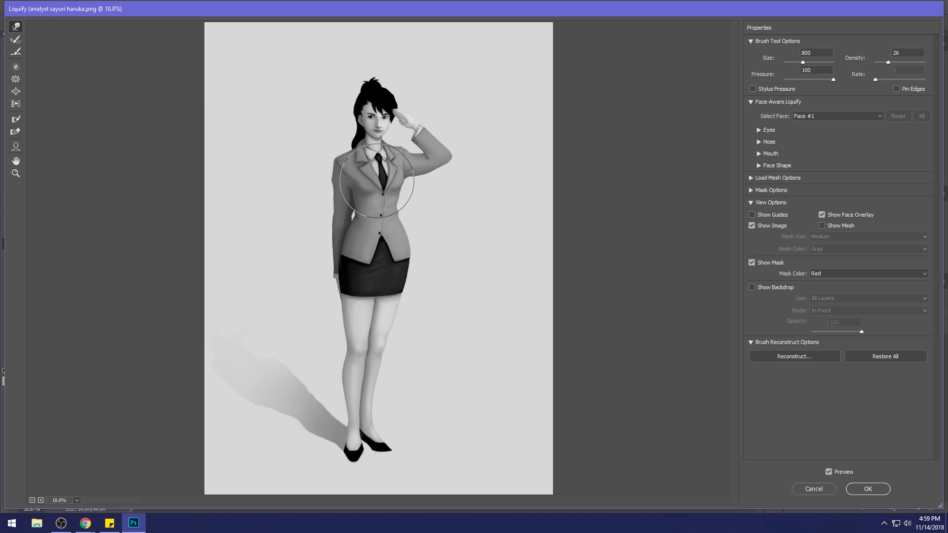
pyautogui.press(']')
pyautogui.press(']')
pyautogui.press(']')
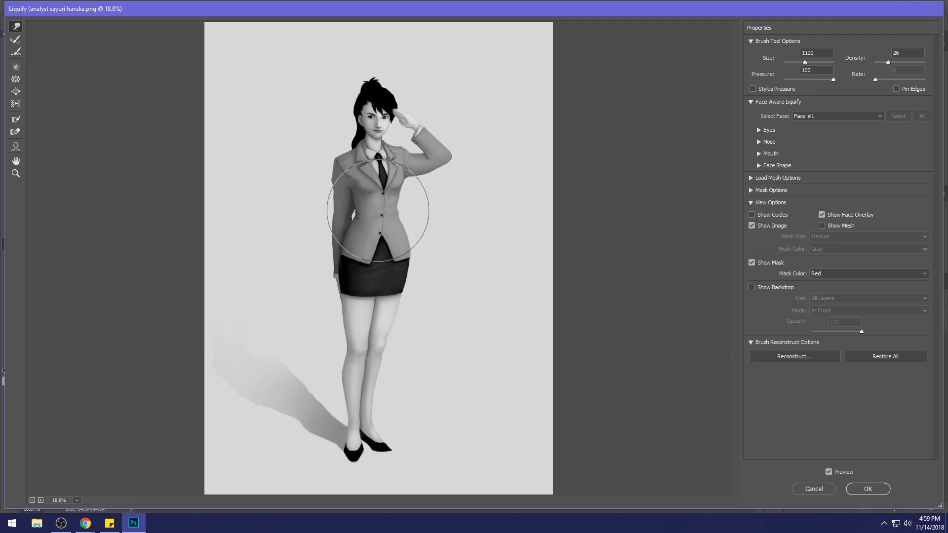
pyautogui.press('[')
pyautogui.press('[')
pyautogui.moveTo(392, 226)
pyautogui.mouseDown()
pyautogui.moveTo(381, 240)
pyautogui.moveTo(397, 259)
pyautogui.moveTo(448, 247)
pyautogui.moveTo(440, 247)
pyautogui.mouseUp()
# - Warp the jacket hem open above the skirt and push the jacket's left edge inward
pyautogui.press('[')
pyautogui.press('[')
pyautogui.press('[')
pyautogui.press(']')
pyautogui.press(']')
pyautogui.press(']')
pyautogui.press(']')
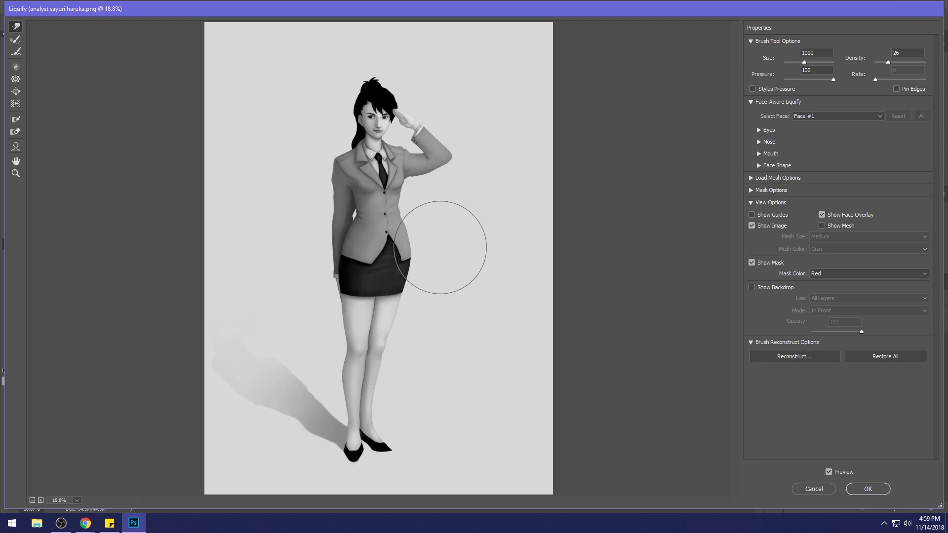
pyautogui.press('[')
pyautogui.press('[')
pyautogui.press('[')
pyautogui.press('[')
pyautogui.press('[')
pyautogui.moveTo(380, 249)
pyautogui.mouseDown()
pyautogui.moveTo(386, 242)
pyautogui.moveTo(369, 250)
pyautogui.mouseUp()
pyautogui.press('[')
pyautogui.press('[')
pyautogui.press('[')
pyautogui.press('[')
pyautogui.press('[')
pyautogui.press(']')
pyautogui.press(']')
pyautogui.press(']')
pyautogui.press(']')
pyautogui.press(']')
pyautogui.press(']')
pyautogui.press(']')
pyautogui.press(']')
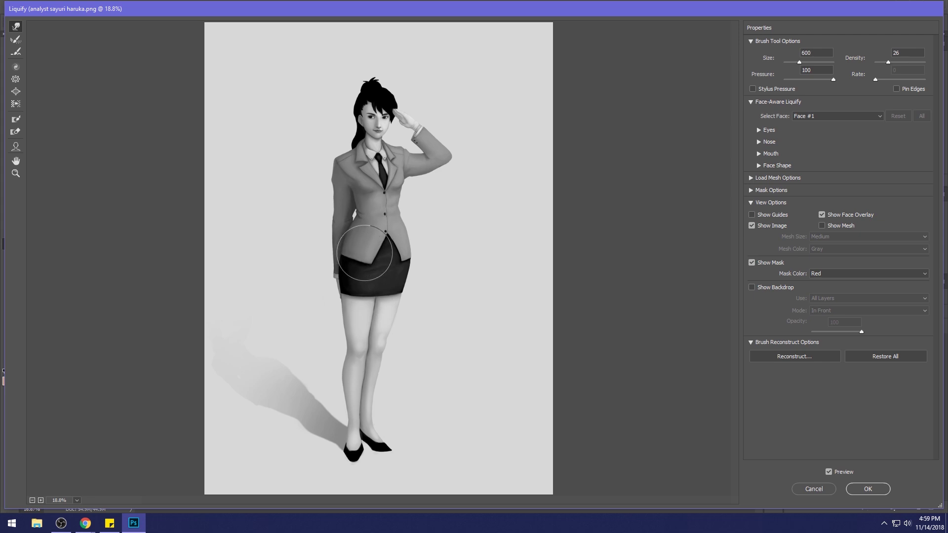
pyautogui.press('[')
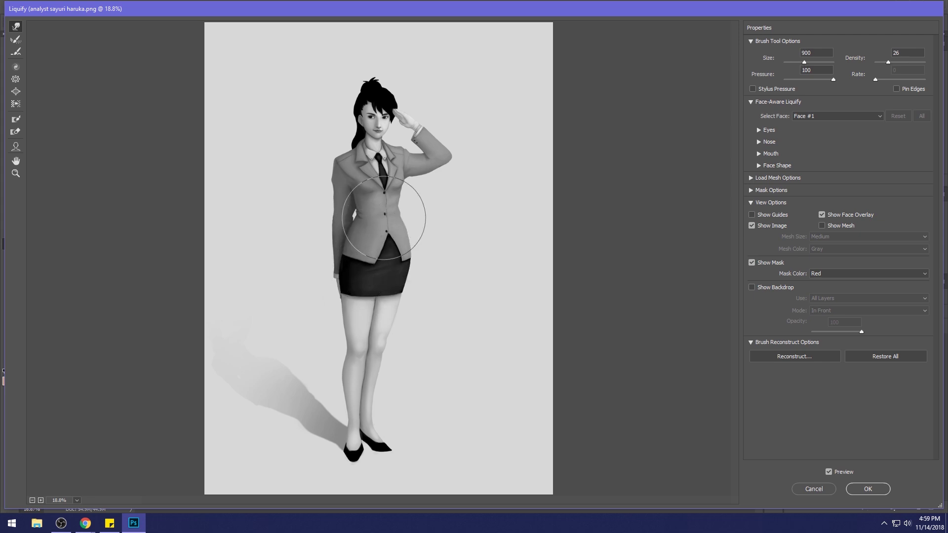
pyautogui.press(']')
pyautogui.press(']')
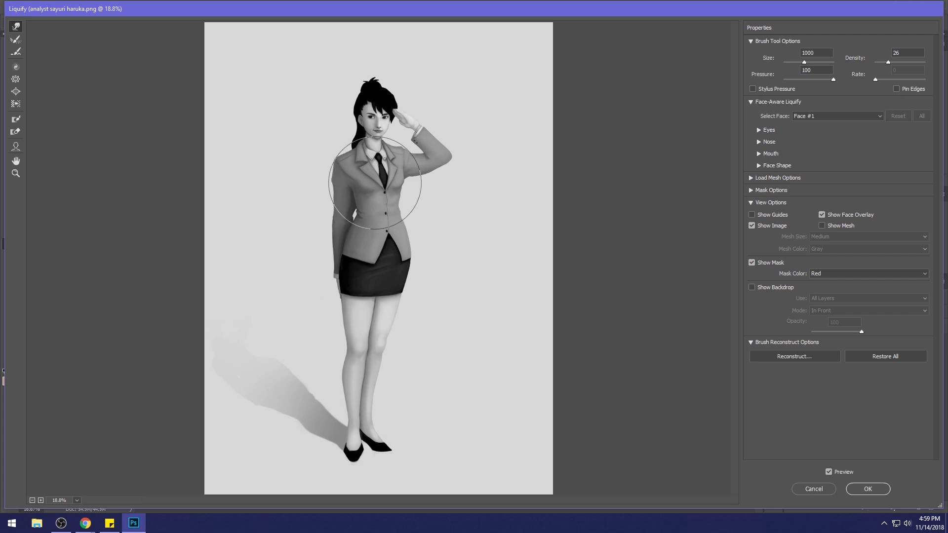
pyautogui.press('[')
pyautogui.press('[')
pyautogui.press('[')
pyautogui.press('[')
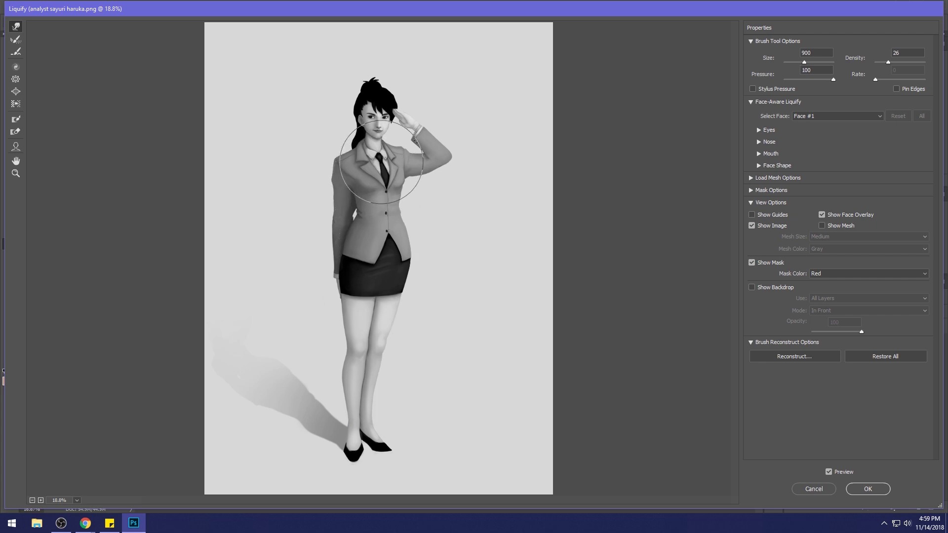
pyautogui.press('[')
pyautogui.press('[')
pyautogui.press('[')
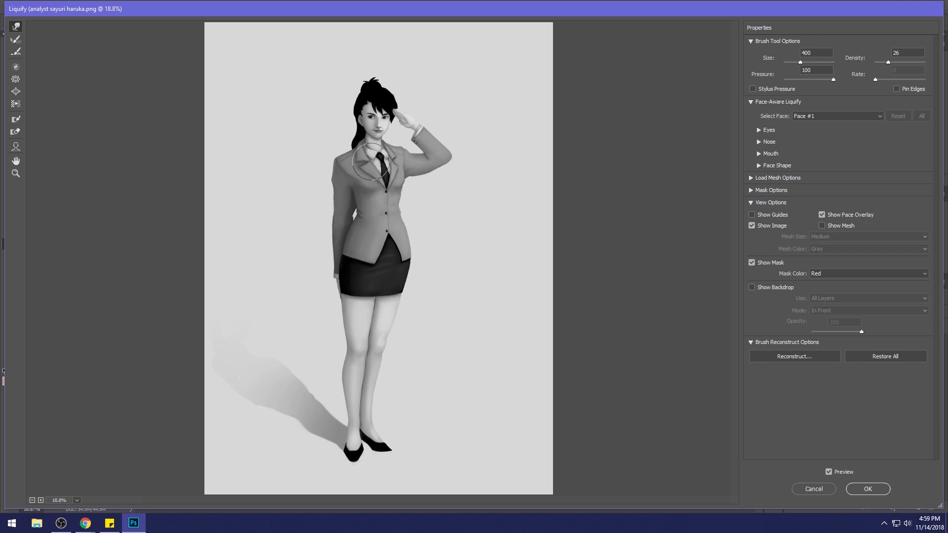
pyautogui.press(']')
pyautogui.press(']')
pyautogui.press(']')
pyautogui.press('[')
pyautogui.press('[')
pyautogui.press('[')
pyautogui.press('[')
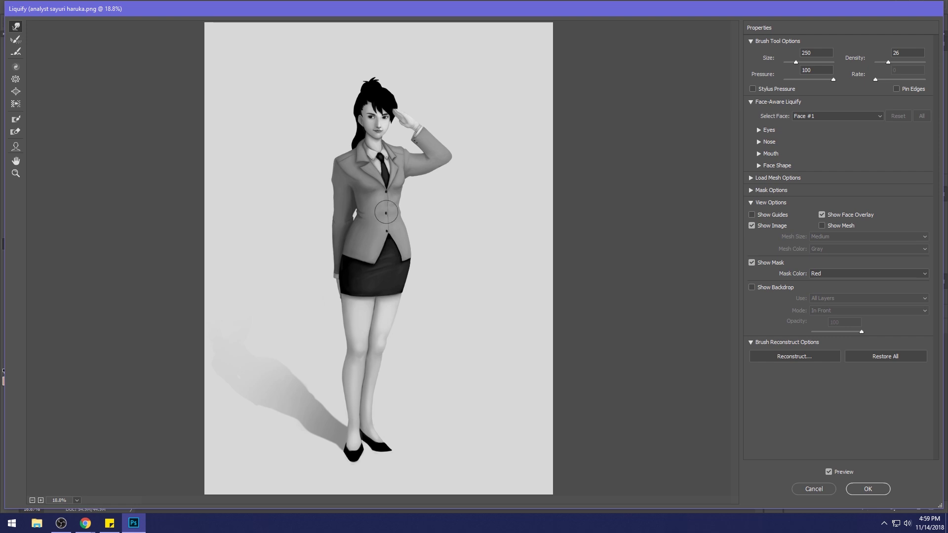
pyautogui.press(']')
pyautogui.press(']')
pyautogui.press(']')
pyautogui.press(']')
pyautogui.press(']')
pyautogui.press(']')
pyautogui.press(']')
pyautogui.press(']')
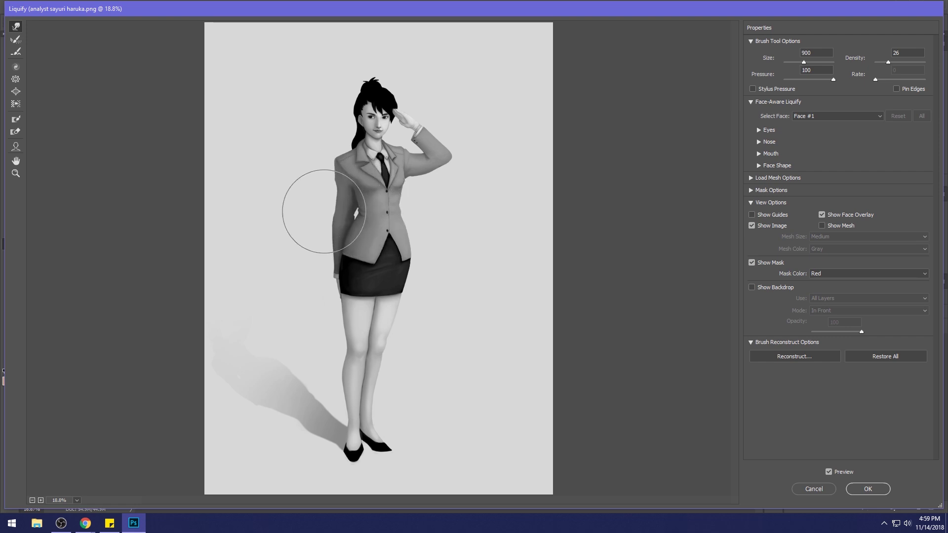
pyautogui.press(']')
pyautogui.press(']')
pyautogui.moveTo(321, 211); pyautogui.dragTo(321, 191)
# - With a larger warp brush, nudge the jacket, tie and skirt slightly to the right
pyautogui.press('[')
pyautogui.press('[')
pyautogui.press('[')
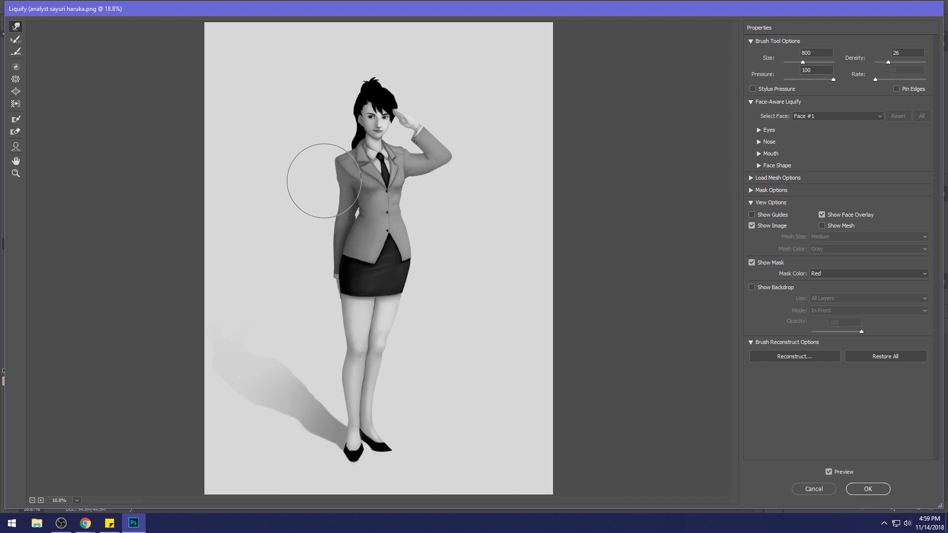
pyautogui.press(']')
pyautogui.press(']')
pyautogui.press(']')
pyautogui.press(']')
pyautogui.press(']')
pyautogui.press(']')
pyautogui.press(']')
pyautogui.press(']')
pyautogui.press(']')
pyautogui.press(']')
pyautogui.press(']')
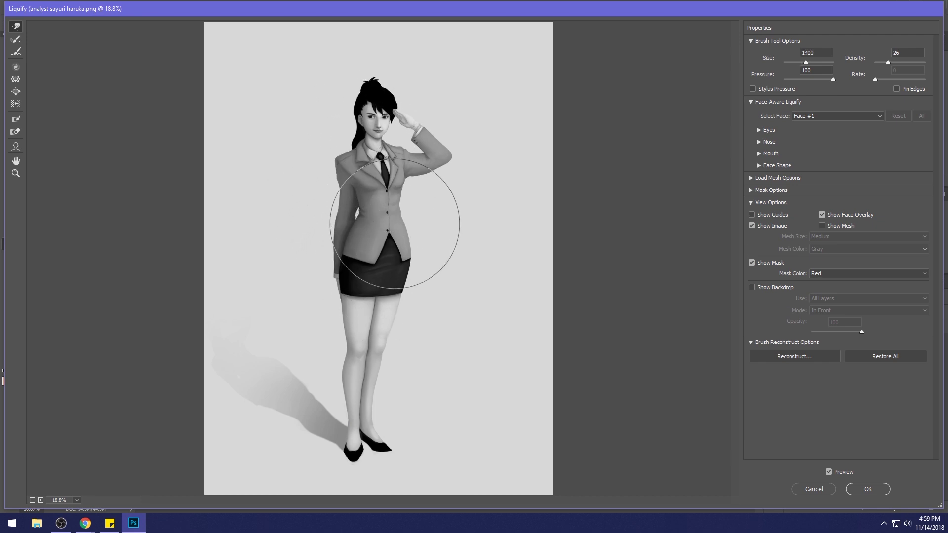
pyautogui.press(']')
pyautogui.press(']')
pyautogui.press(']')
pyautogui.moveTo(384, 217); pyautogui.dragTo(388, 215)
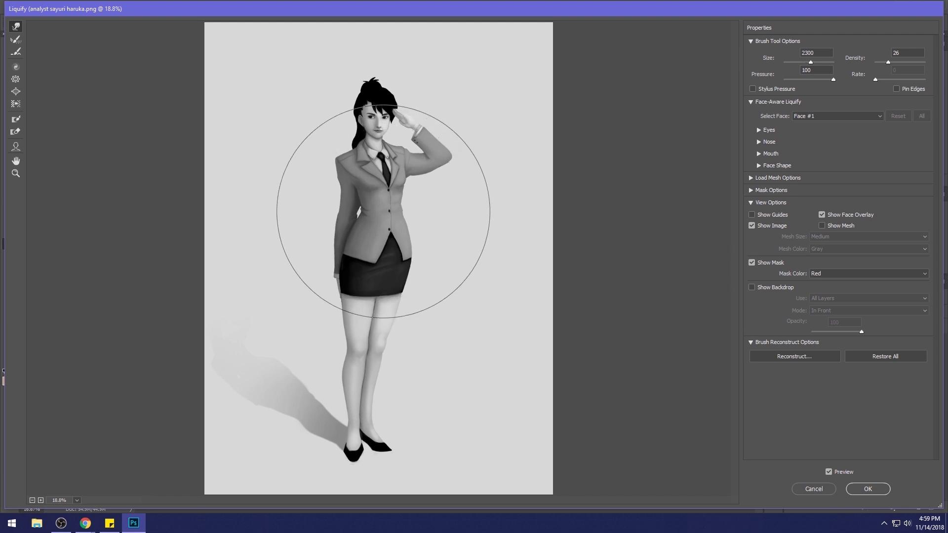
pyautogui.press('[')
pyautogui.press('[')
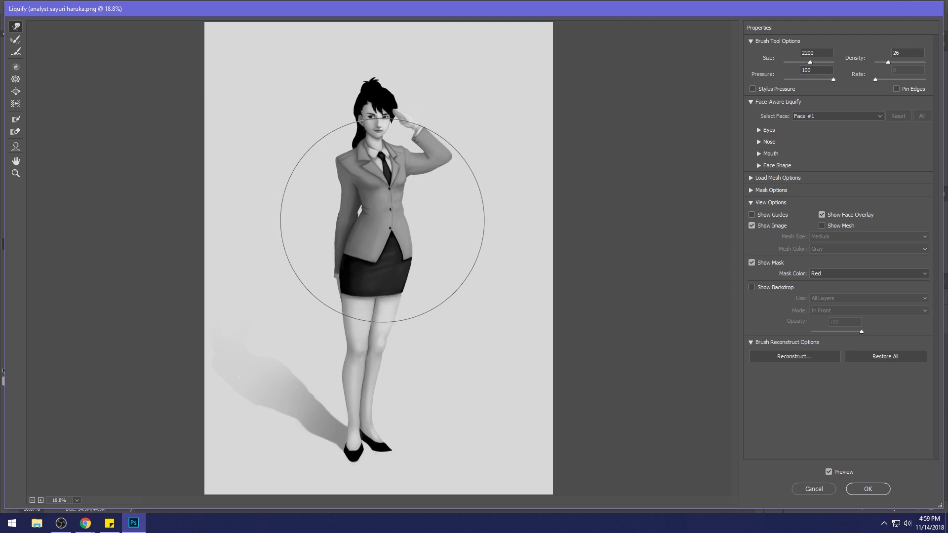
pyautogui.press('[')
pyautogui.press('[')
pyautogui.press('[')
pyautogui.press('[')
pyautogui.press('[')
pyautogui.press('[')
pyautogui.press('[')
pyautogui.press('[')
pyautogui.press('[')
pyautogui.press('[')
pyautogui.press('[')
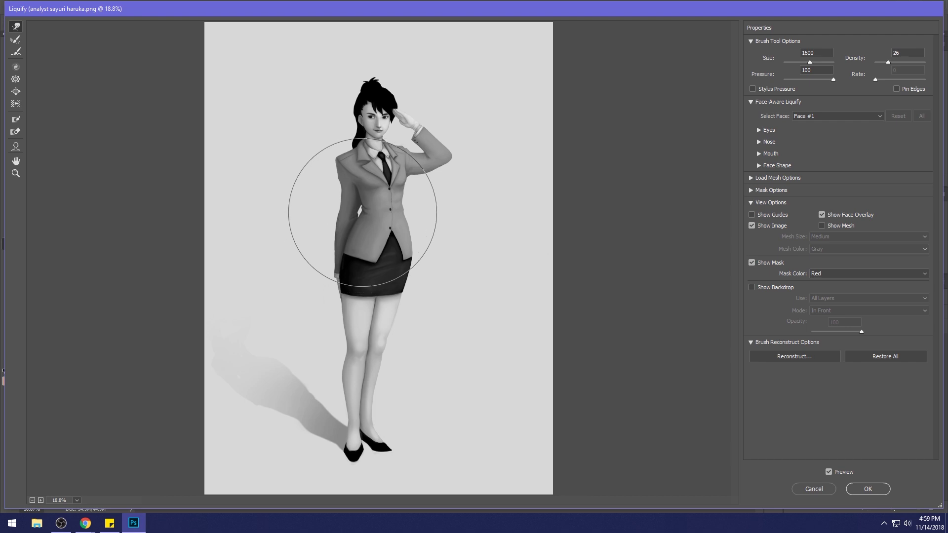
pyautogui.press('[')
pyautogui.press('[')
pyautogui.press('[')
pyautogui.press('[')
pyautogui.press('[')
pyautogui.press('[')
pyautogui.press('[')
pyautogui.press('[')
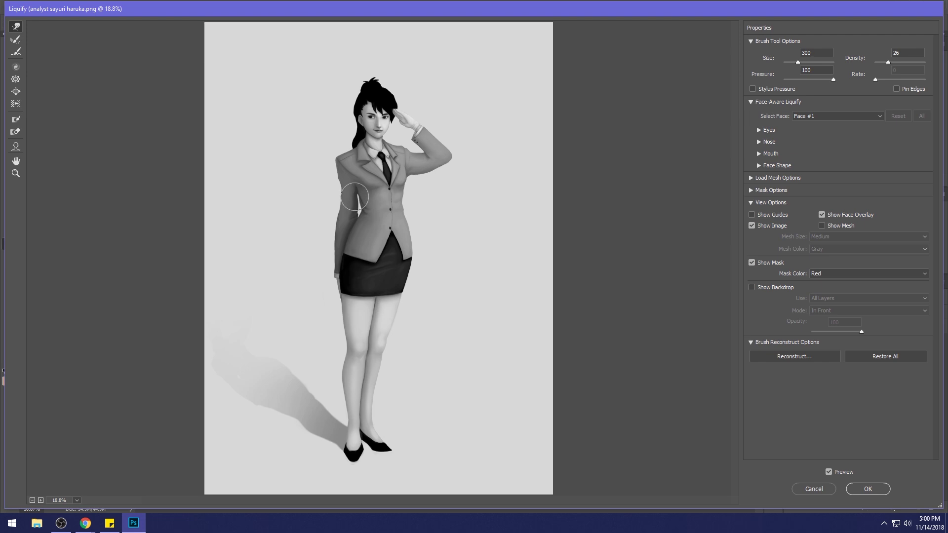
# - Repeatedly resize the Forward Warp brush while refining the jacket, ending at size 600
pyautogui.press(']')
pyautogui.press(']')
pyautogui.press(']')
pyautogui.press(']')
pyautogui.press(']')
pyautogui.press('[')
pyautogui.press('[')
pyautogui.press('[')
pyautogui.press(']')
pyautogui.press('[')
pyautogui.press('[')
pyautogui.press('[')
pyautogui.press('[')
pyautogui.press(']')
pyautogui.press(']')
pyautogui.press(']')
pyautogui.press(']')
pyautogui.press(']')
pyautogui.press('[')
pyautogui.press('[')
pyautogui.press('[')
pyautogui.press('[')
pyautogui.press(']')
pyautogui.press(']')
pyautogui.press(']')
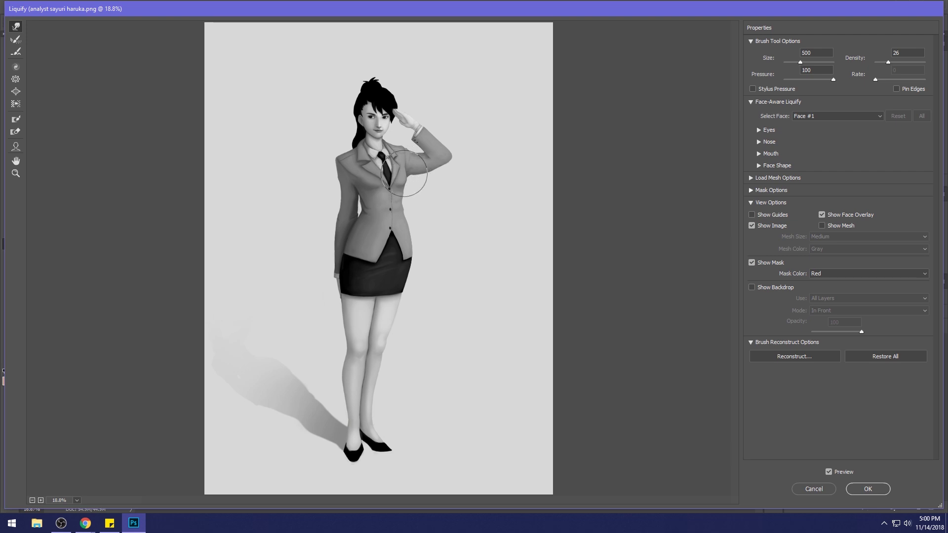
pyautogui.press('[')
pyautogui.press('[')
pyautogui.press('[')
pyautogui.press('[')
pyautogui.press('[')
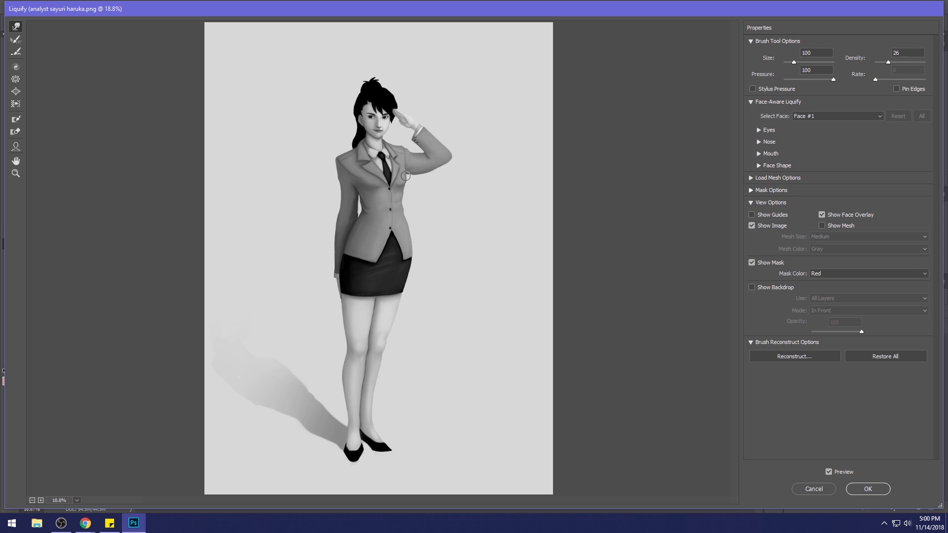
pyautogui.press(']')
pyautogui.press(']')
pyautogui.press(']')
pyautogui.press(']')
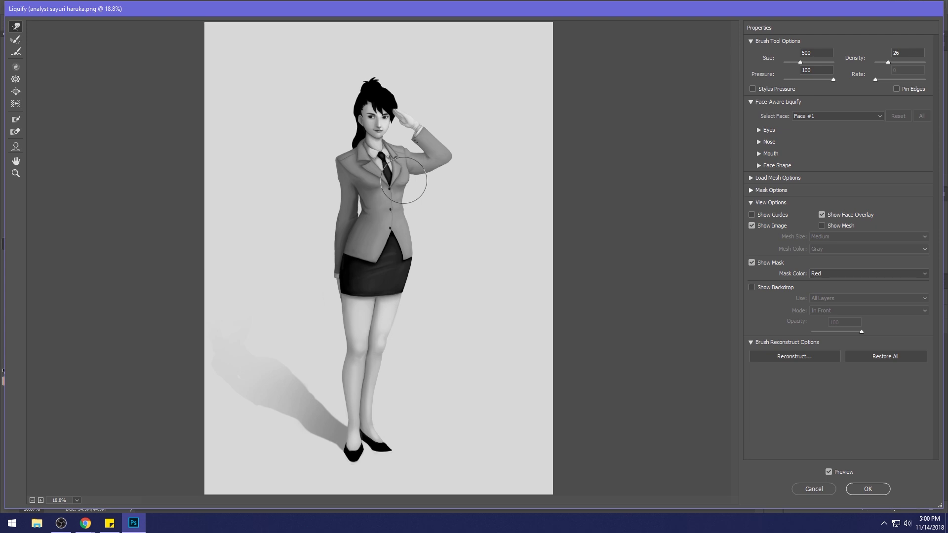
pyautogui.press('[')
pyautogui.press('[')
pyautogui.press(']')
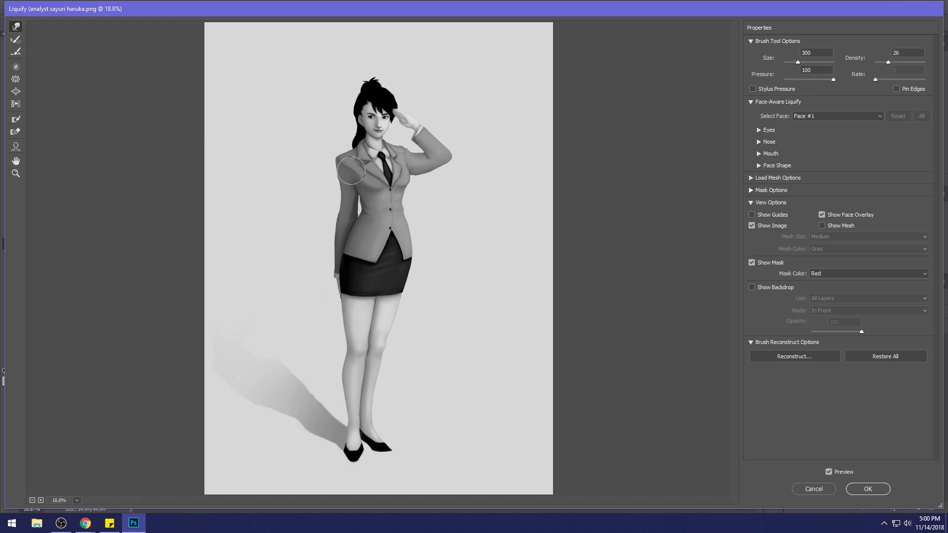
pyautogui.press(']')
pyautogui.press('[')
pyautogui.press('[')
pyautogui.press(']')
pyautogui.press(']')
pyautogui.press('[')
pyautogui.press('[')
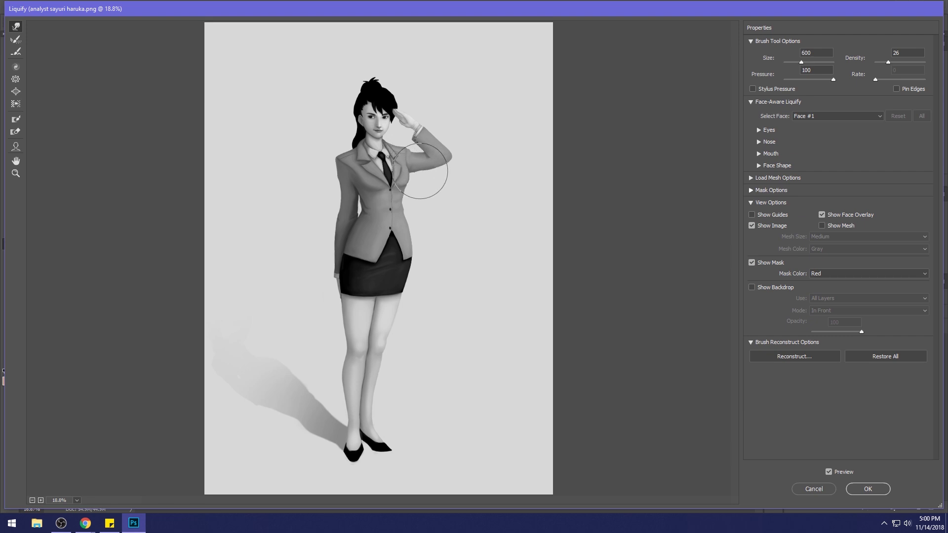
pyautogui.press('[')
pyautogui.press('[')
pyautogui.press(']')
pyautogui.press(']')
pyautogui.press(']')
pyautogui.press('[')
pyautogui.press('[')
pyautogui.press(']')
pyautogui.press(']')
pyautogui.press(']')
pyautogui.press(']')
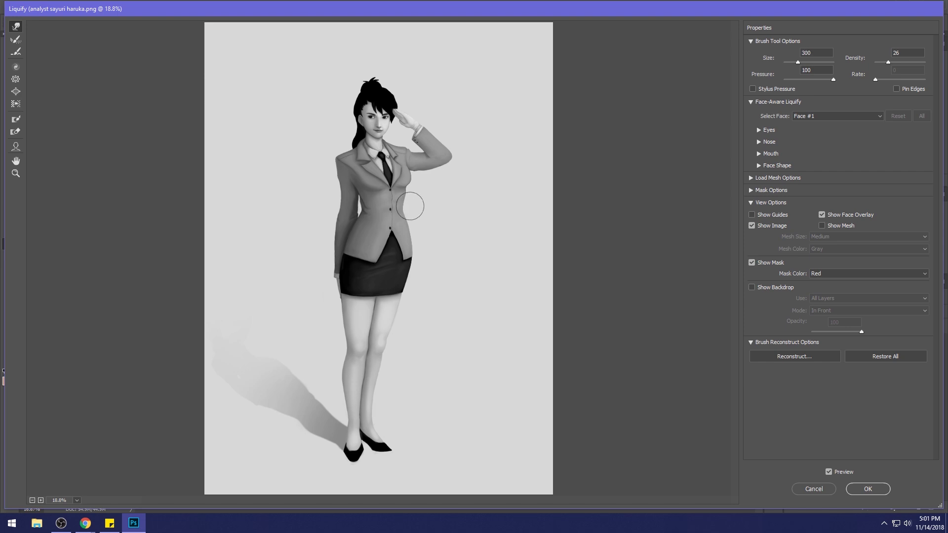
pyautogui.press(']')
pyautogui.press(']')
# - Push the skirt's right edge and hem outward with the warp brush
pyautogui.press('[')
pyautogui.press('[')
pyautogui.press(']')
pyautogui.press(']')
pyautogui.press(']')
pyautogui.press(']')
pyautogui.press('[')
pyautogui.moveTo(352, 289)
pyautogui.mouseDown()
pyautogui.moveTo(372, 271)
pyautogui.moveTo(386, 286)
pyautogui.mouseUp()
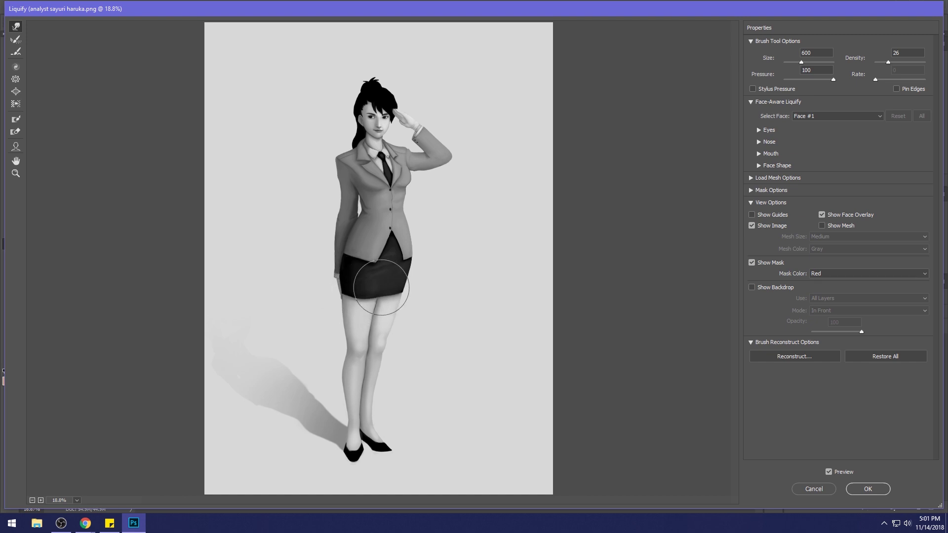
# - At brush size 400, push the jacket's lower-left edge up over the skirt and undo the stray thigh warp
pyautogui.press('[')
pyautogui.press('[')
pyautogui.press('[')
pyautogui.press('[')
pyautogui.press(']')
pyautogui.press(']')
pyautogui.press(']')
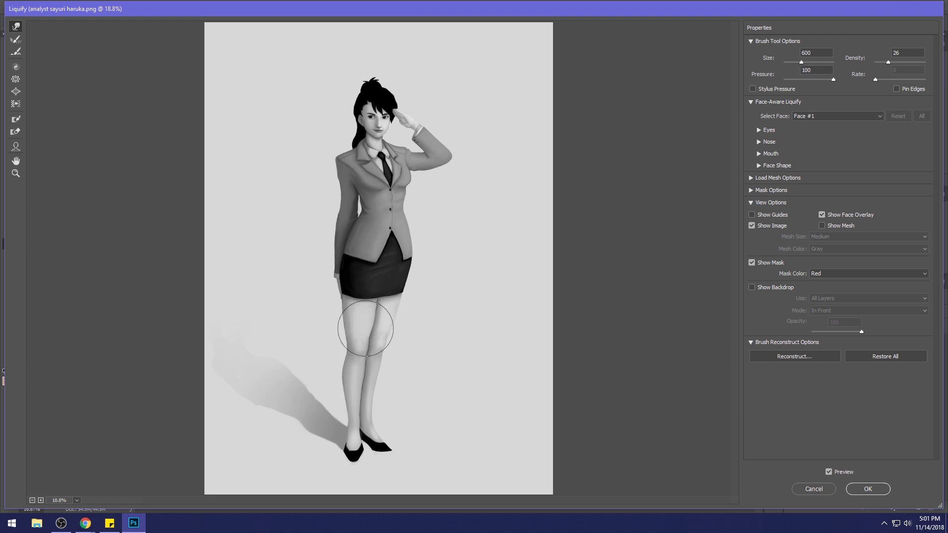
pyautogui.press('[')
pyautogui.press('[')
pyautogui.press(']')
pyautogui.press(']')
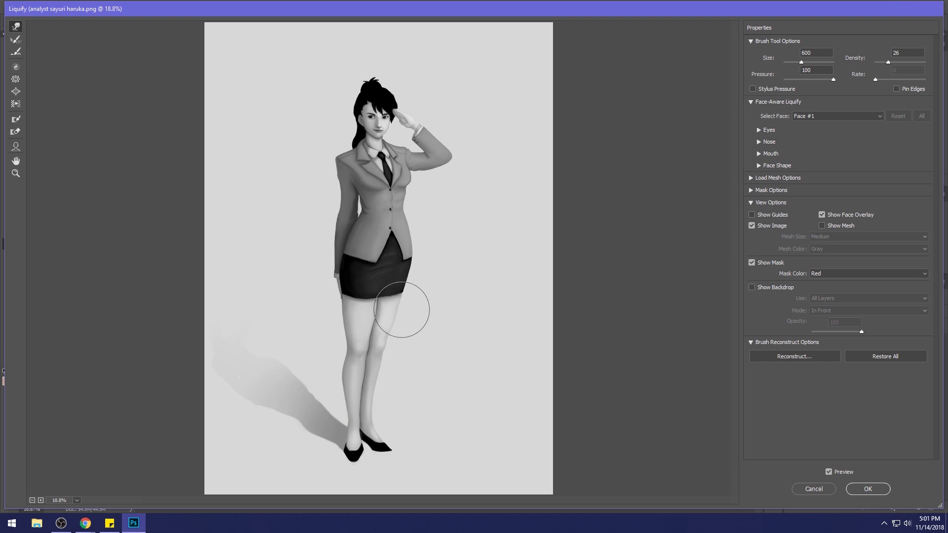
pyautogui.press(']')
pyautogui.press(']')
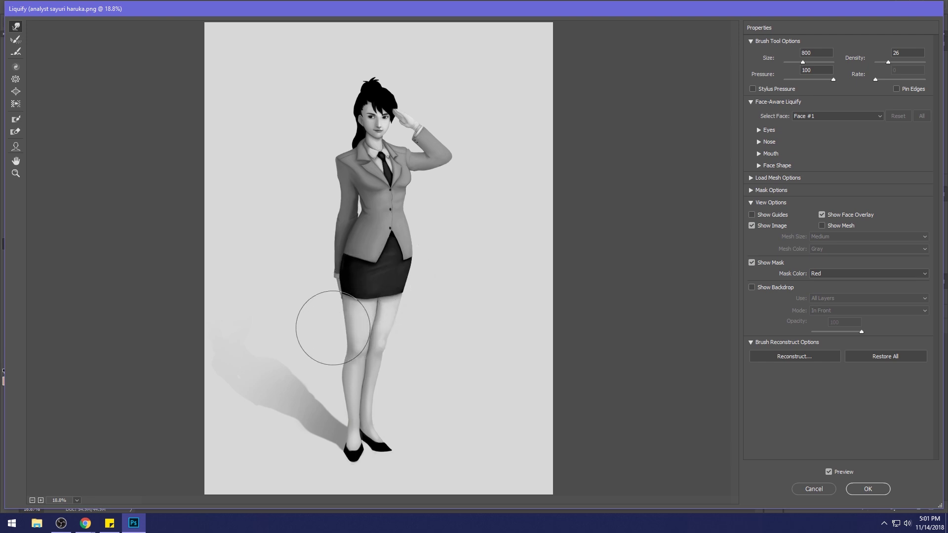
pyautogui.press('[')
pyautogui.press('[')
pyautogui.press('[')
pyautogui.press('[')
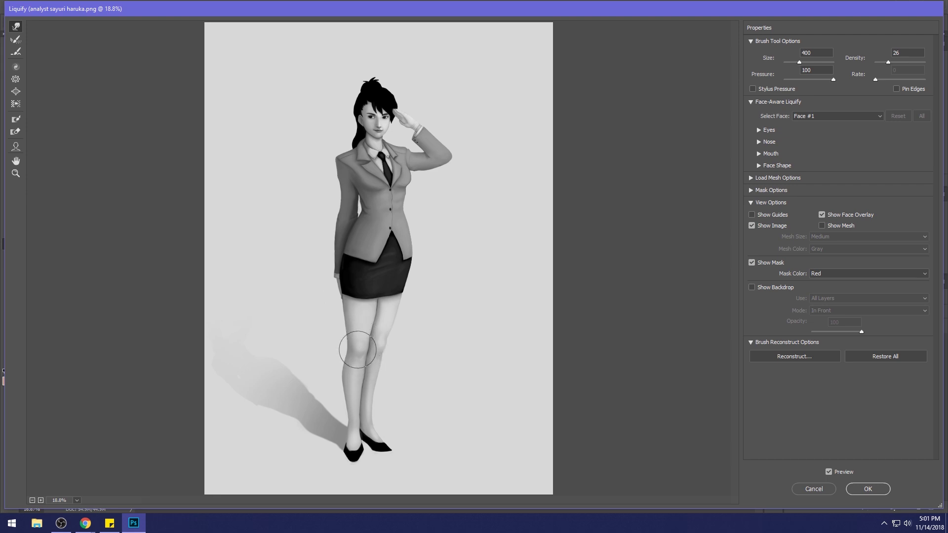
pyautogui.press('alt')
pyautogui.moveTo(388, 262)
pyautogui.mouseDown()
pyautogui.moveTo(349, 258)
pyautogui.moveTo(361, 245)
pyautogui.moveTo(348, 254)
pyautogui.moveTo(382, 263)
pyautogui.moveTo(351, 250)
pyautogui.mouseUp()
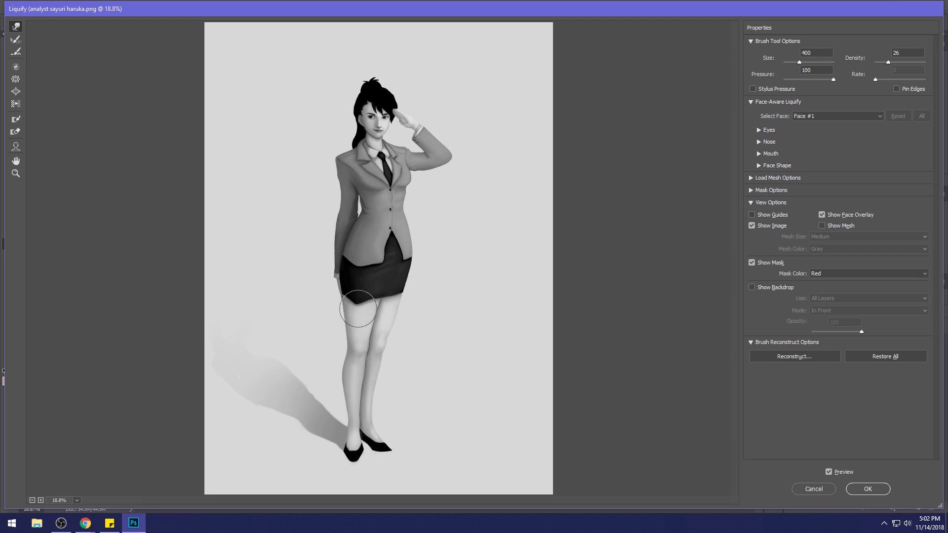
pyautogui.press('alt')
pyautogui.hotkey('ctrl', 'alt', 'z')
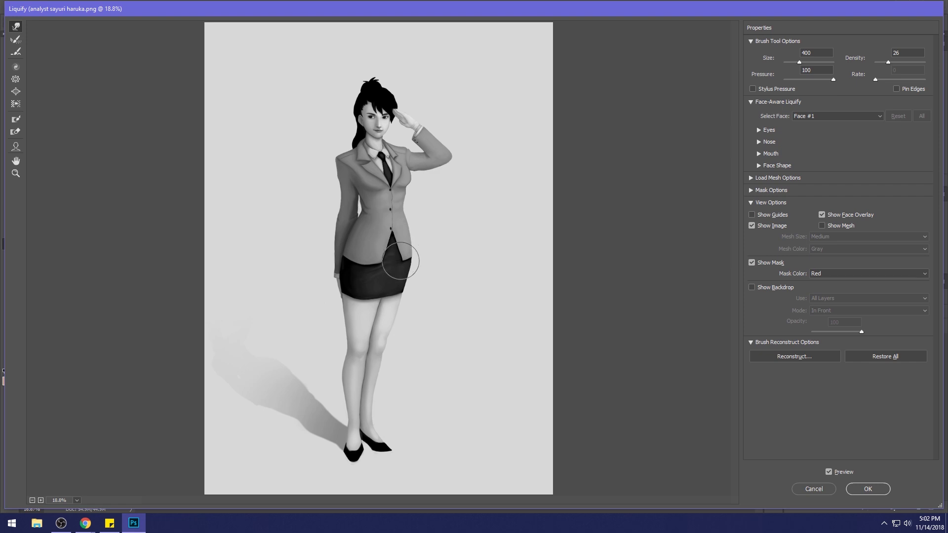
# - At brush size 250, reshape the jacket's right side toward the waist and round out the chest
pyautogui.press('[')
pyautogui.press('[')
pyautogui.press(']')
pyautogui.press(']')
pyautogui.press('[')
pyautogui.press('[')
pyautogui.moveTo(410, 260)
pyautogui.mouseDown()
pyautogui.moveTo(421, 214)
pyautogui.moveTo(414, 194)
pyautogui.mouseUp()
pyautogui.moveTo(406, 185); pyautogui.dragTo(402, 187)
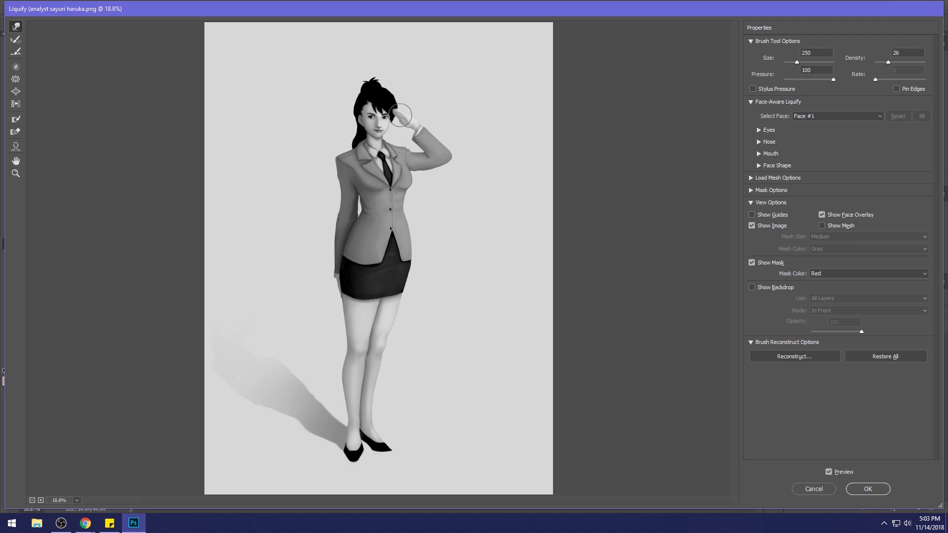
pyautogui.press('[')
pyautogui.press('[')
pyautogui.press('[')
pyautogui.press('alt')
pyautogui.hotkey('ctrl', 'space')
# - With the warp brush at 200, stroke the left jacket edge to close the white gap by the arm
pyautogui.press(']')
pyautogui.press(']')
pyautogui.press(']')
pyautogui.press(']')
pyautogui.press(']')
pyautogui.press('[')
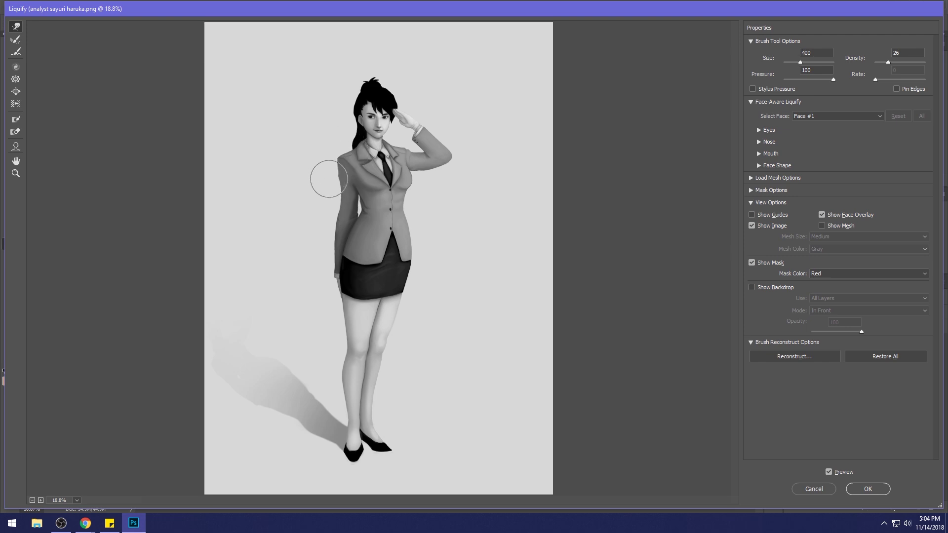
pyautogui.press('[')
pyautogui.press('[')
pyautogui.press('[')
pyautogui.press(']')
pyautogui.press(']')
pyautogui.press(']')
pyautogui.press(']')
pyautogui.press(']')
pyautogui.press('[')
pyautogui.moveTo(359, 209); pyautogui.dragTo(356, 171)
pyautogui.press(']')
pyautogui.press(']')
pyautogui.press(']')
pyautogui.press(']')
pyautogui.press('[')
pyautogui.press('[')
pyautogui.press(']')
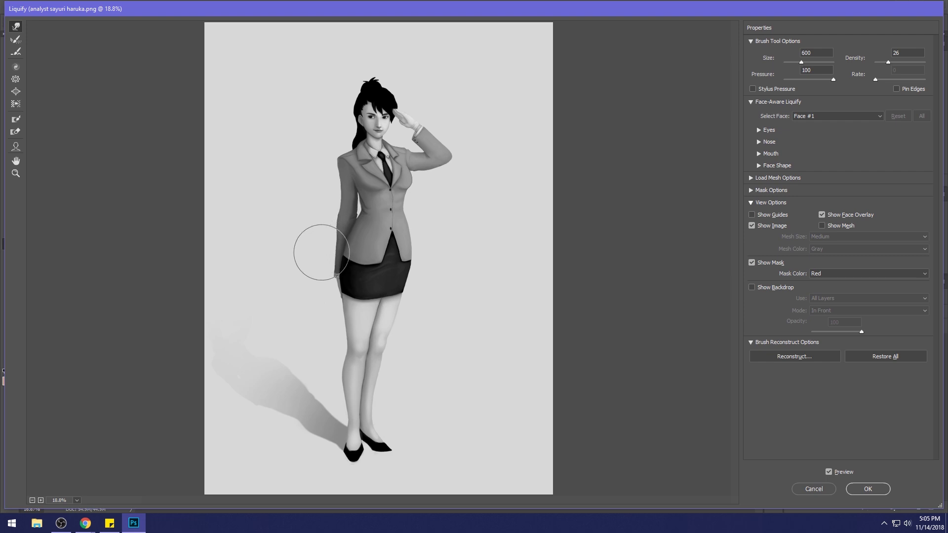
pyautogui.press(']')
pyautogui.press(']')
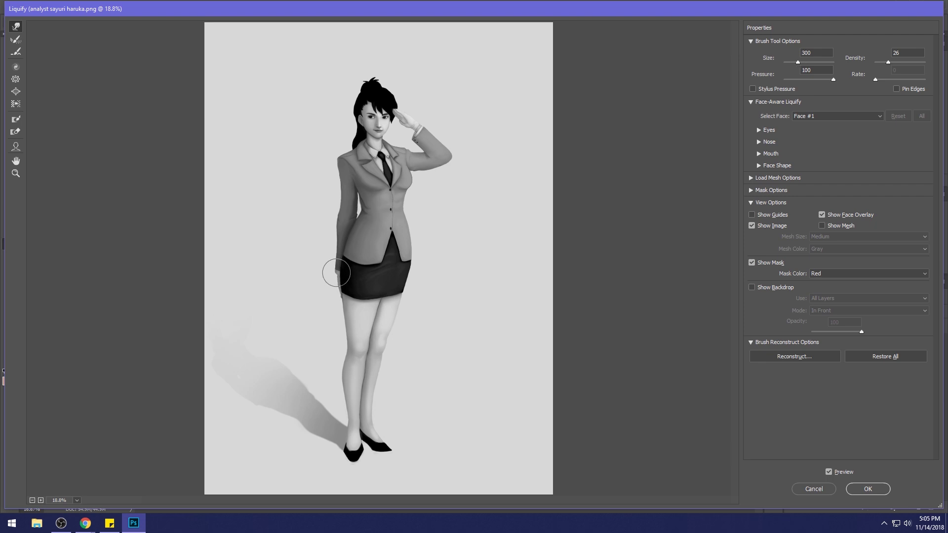
pyautogui.press('[')
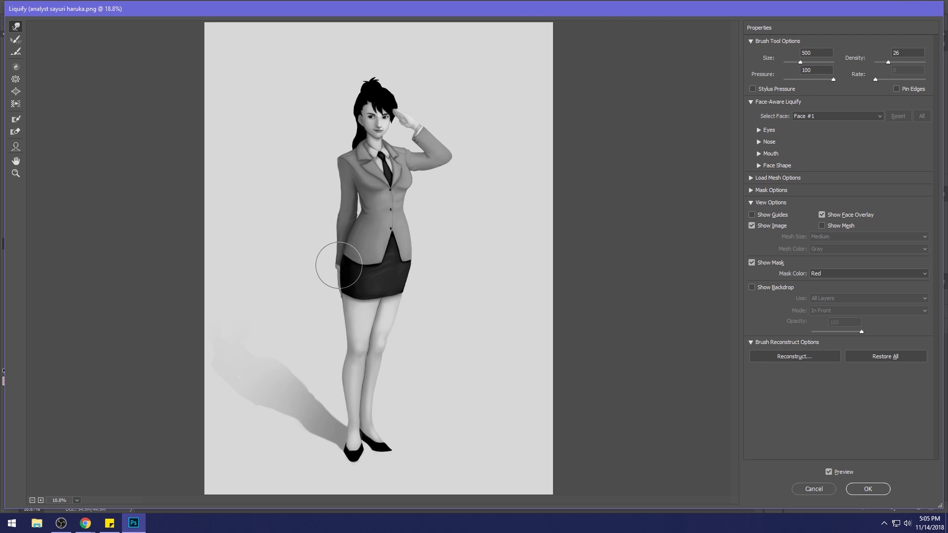
pyautogui.press('[')
pyautogui.press('[')
pyautogui.press('[')
pyautogui.press('[')
pyautogui.press('[')
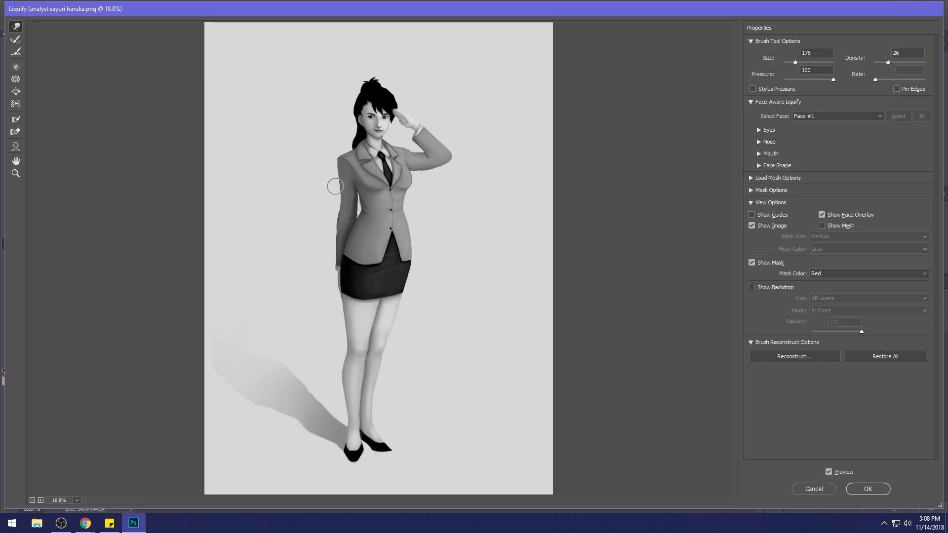
pyautogui.press(']')
pyautogui.press(']')
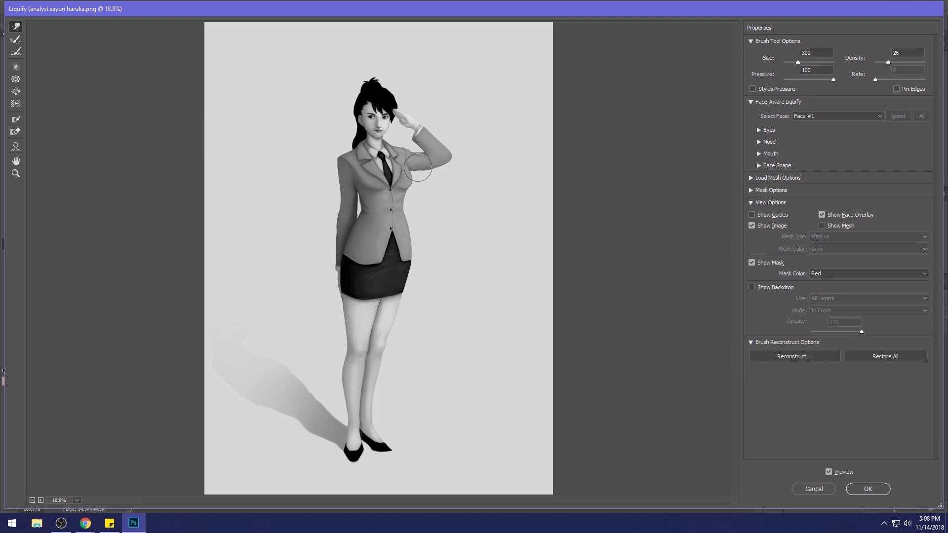
pyautogui.press('[')
pyautogui.press('[')
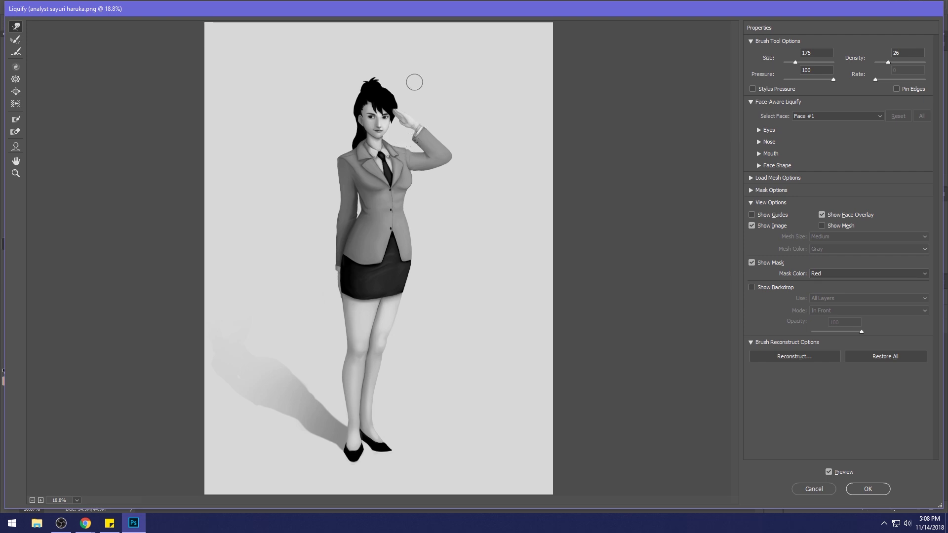
# - Zoom the Liquify preview in on the girl's head and face
pyautogui.press('[')
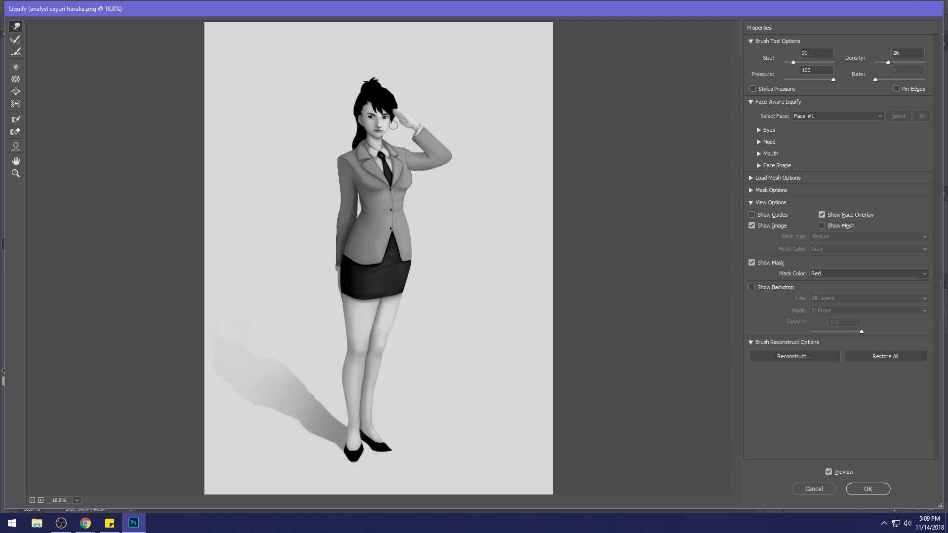
pyautogui.press('z')
pyautogui.moveTo(328, 81); pyautogui.dragTo(412, 160)
pyautogui.press('w')
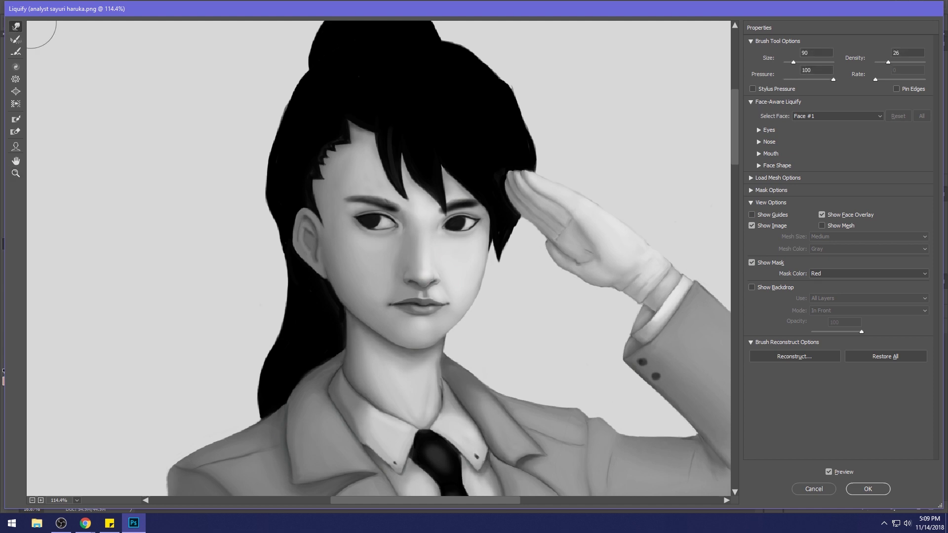
pyautogui.press(']')
pyautogui.press(']')
pyautogui.press(']')
pyautogui.press(']')
pyautogui.press(']')
pyautogui.press(']')
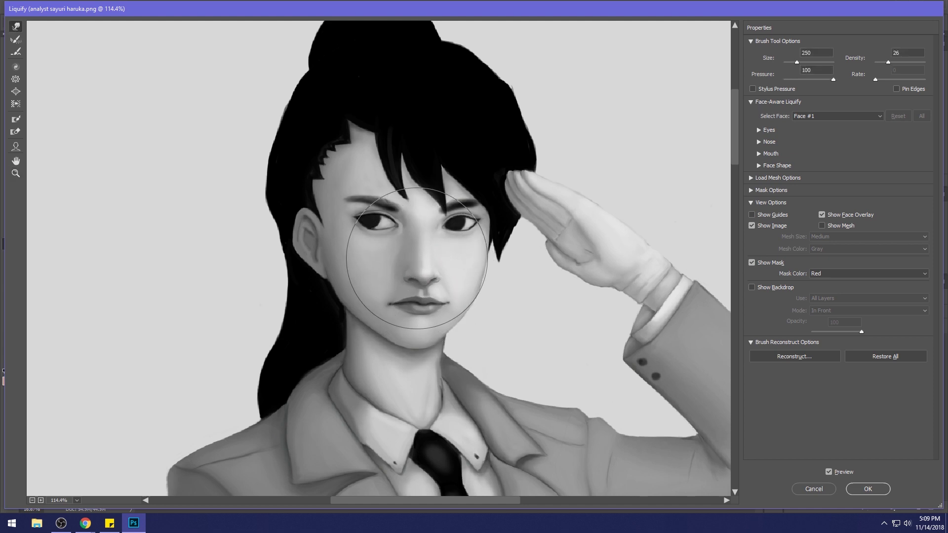
# - Gently bloat the face contours with the Bloat tool at size 250, density 55
pyautogui.click(16, 91)
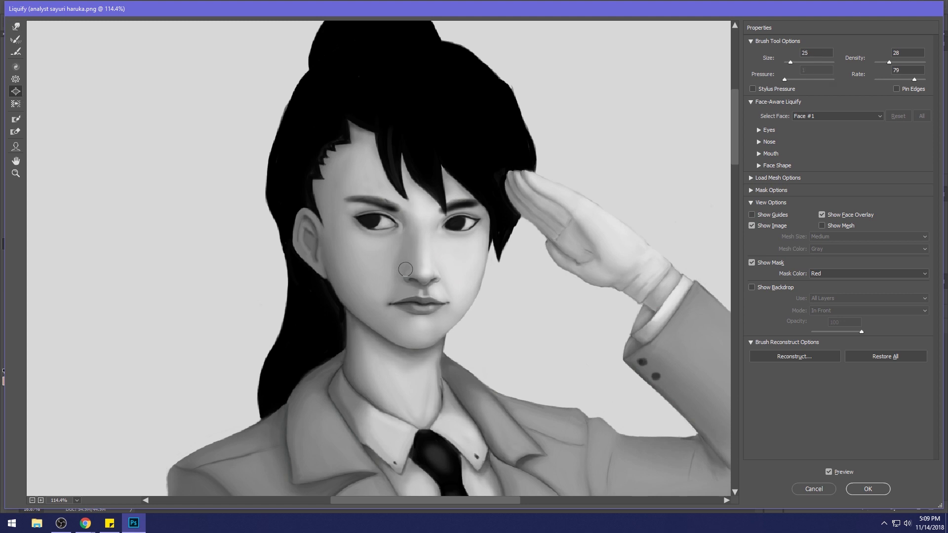
pyautogui.press(']')
pyautogui.press(']')
pyautogui.press(']')
pyautogui.press(']')
pyautogui.press(']')
pyautogui.press(']')
pyautogui.press(']')
pyautogui.press(']')
pyautogui.press('alt')
pyautogui.click(802, 63)
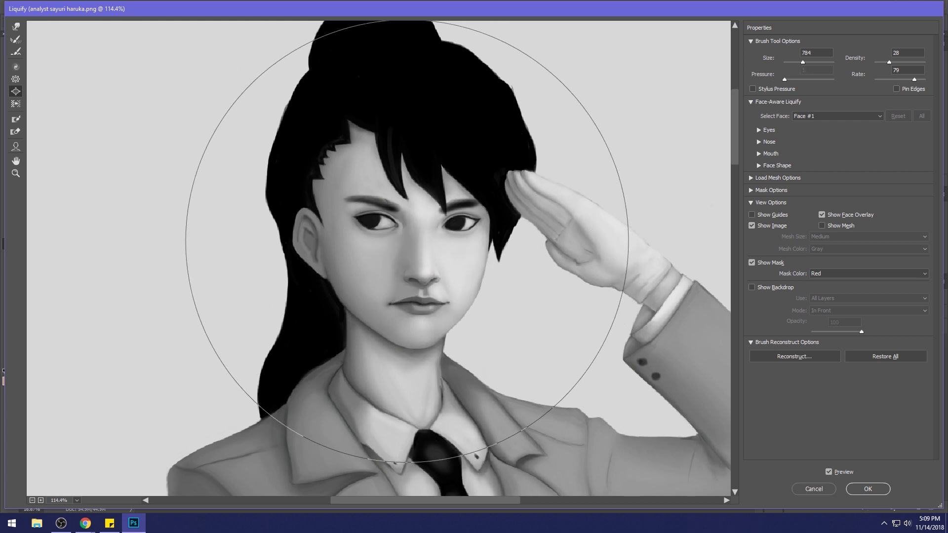
pyautogui.press('[')
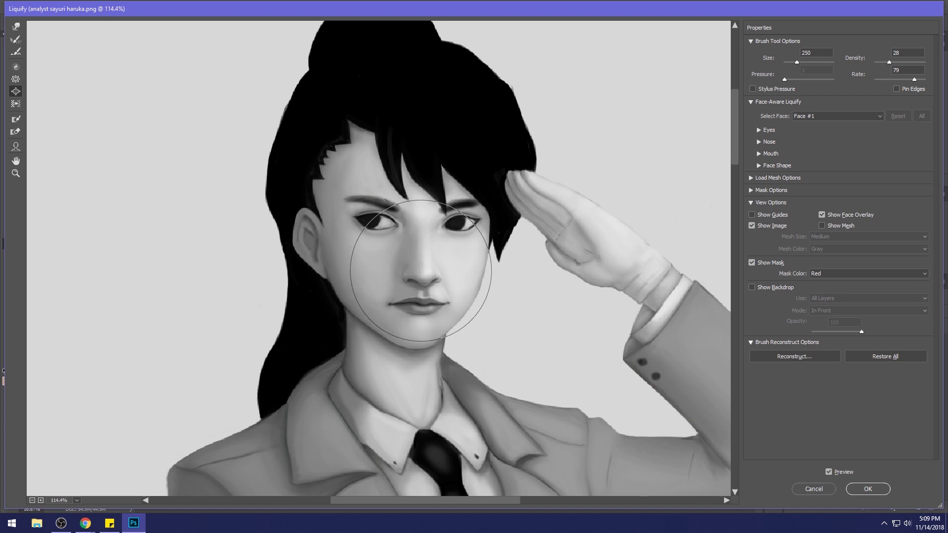
pyautogui.hotkey('alt', 'space')
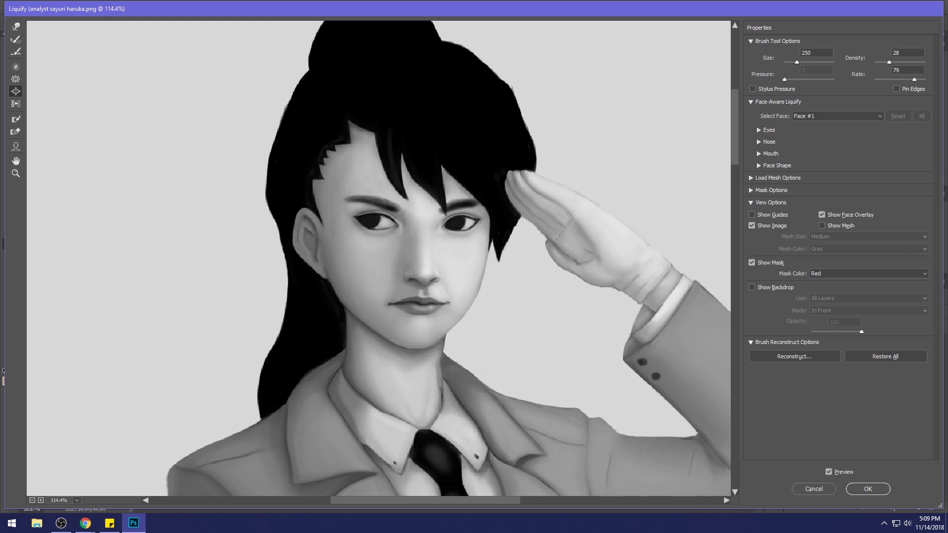
pyautogui.click(901, 63)
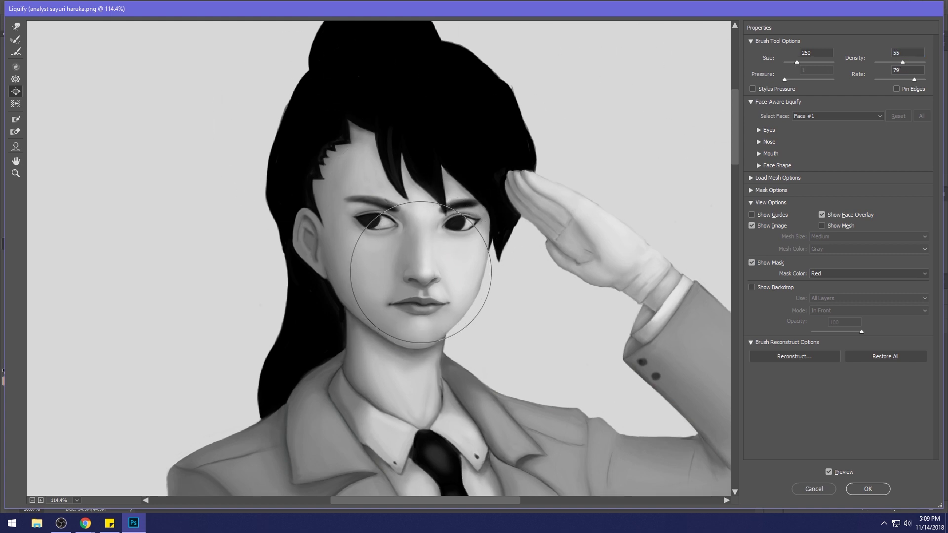
pyautogui.moveTo(421, 272)
pyautogui.mouseDown()
pyautogui.moveTo(385, 301)
pyautogui.moveTo(392, 306)
pyautogui.mouseUp()
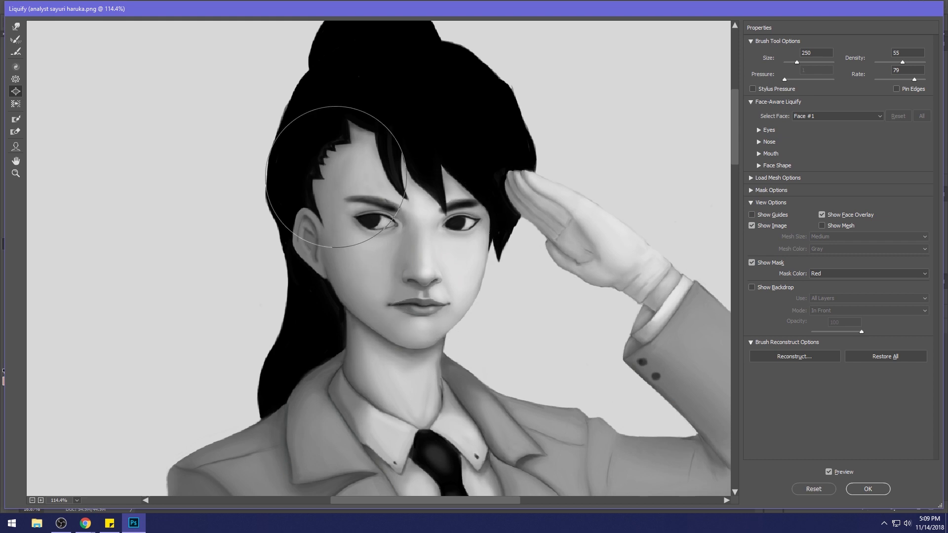
# - Return to Forward Warp at brush size 200 and zoom the preview out to 100%
pyautogui.click(16, 26)
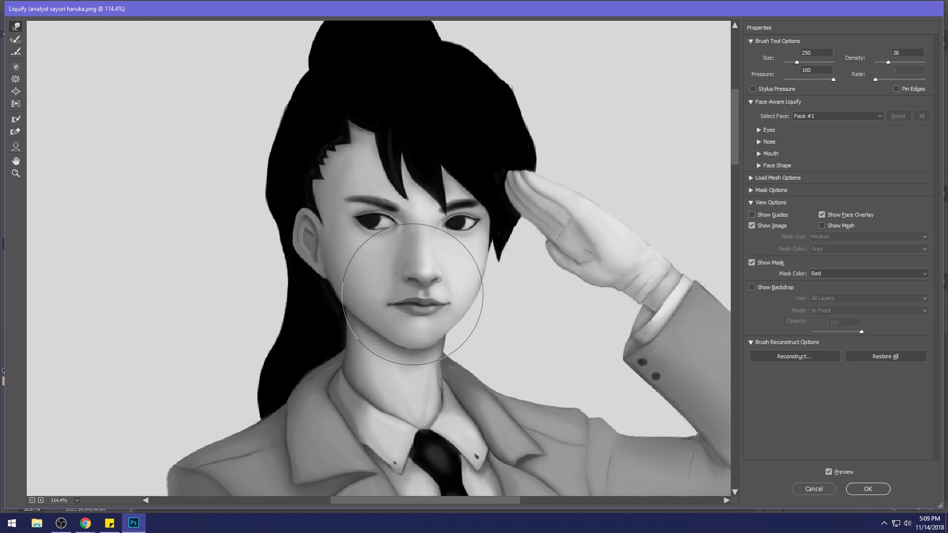
pyautogui.press('[')
pyautogui.press('[')
pyautogui.press('[')
pyautogui.press('[')
pyautogui.press('[')
pyautogui.press('[')
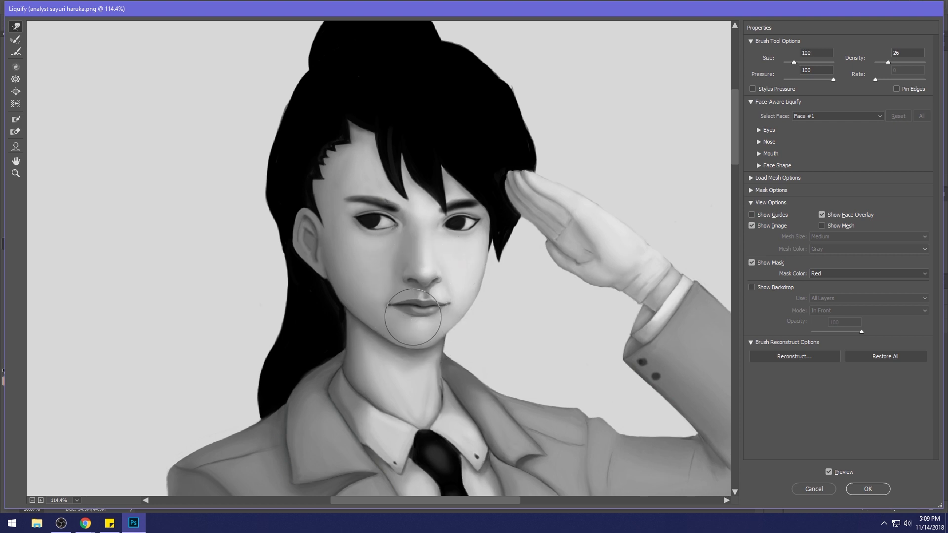
pyautogui.press(']')
pyautogui.press(']')
pyautogui.press(']')
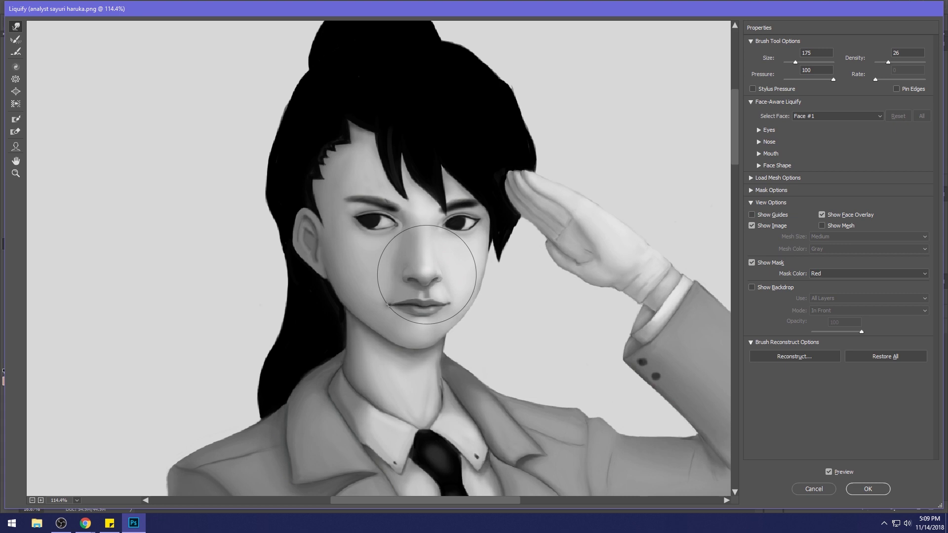
pyautogui.press('[')
pyautogui.press('[')
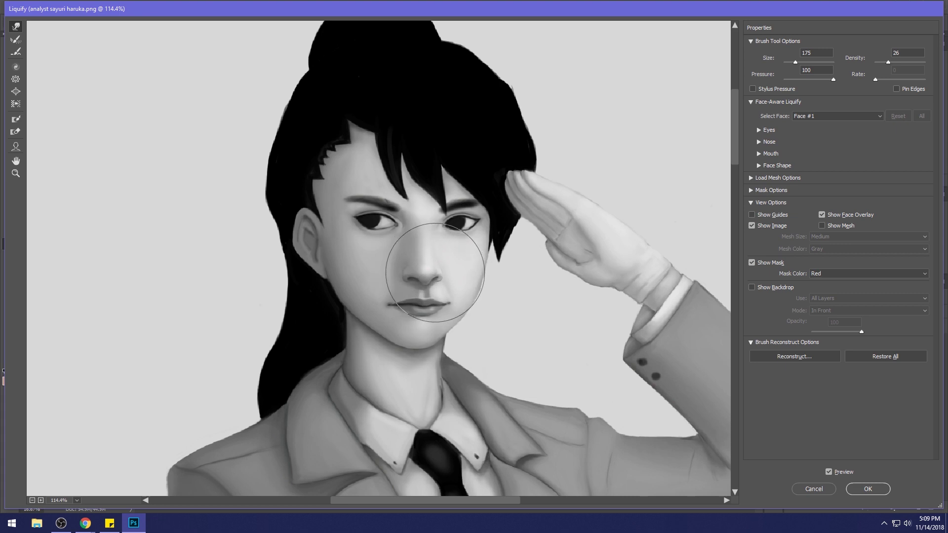
pyautogui.press(']')
pyautogui.press(']')
pyautogui.press(']')
pyautogui.press(']')
pyautogui.press(']')
pyautogui.press(']')
pyautogui.press(']')
pyautogui.press(']')
pyautogui.press(']')
pyautogui.press(']')
pyautogui.press(']')
pyautogui.press(']')
pyautogui.press(']')
pyautogui.press(']')
pyautogui.press(']')
pyautogui.press(']')
pyautogui.press(']')
pyautogui.press(']')
pyautogui.press(']')
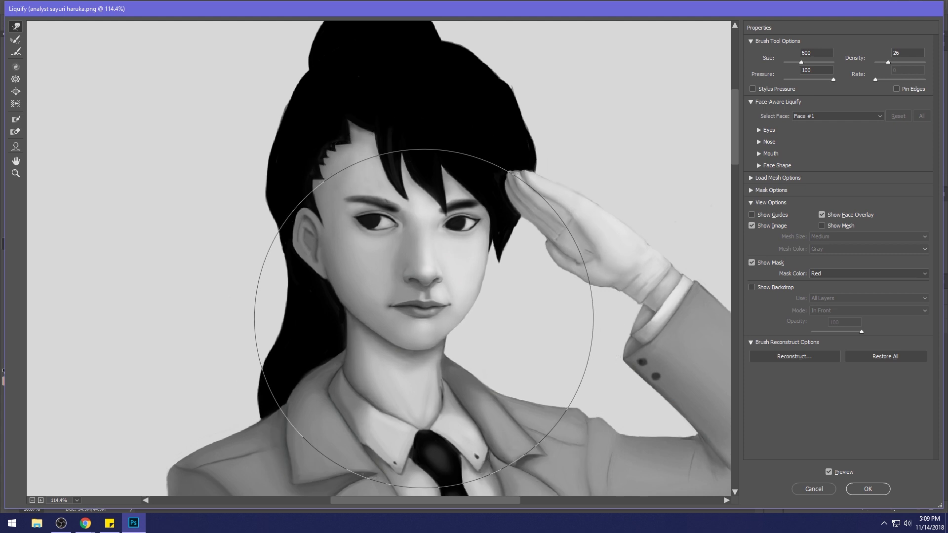
pyautogui.press('[')
pyautogui.press('[')
pyautogui.press('[')
pyautogui.press('[')
pyautogui.press('[')
pyautogui.press('[')
pyautogui.press('[')
pyautogui.press('[')
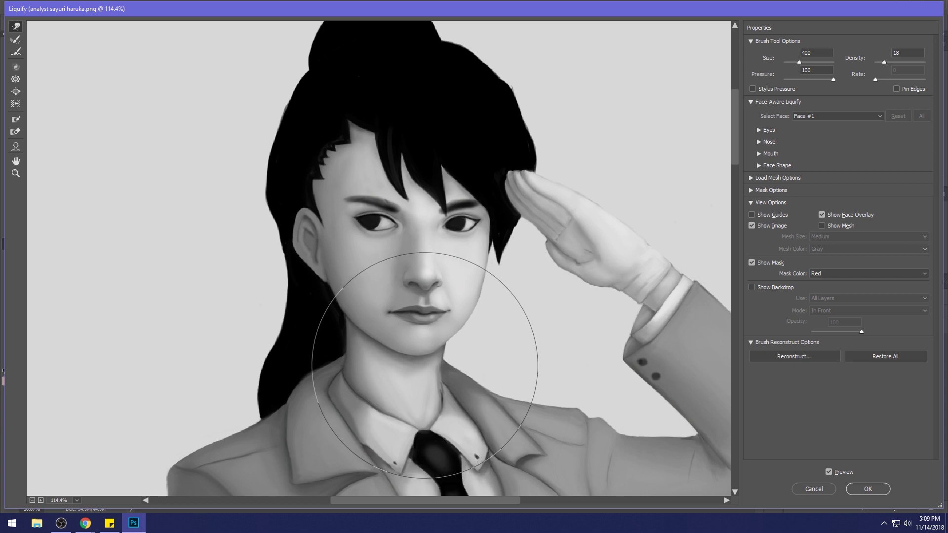
pyautogui.press('[')
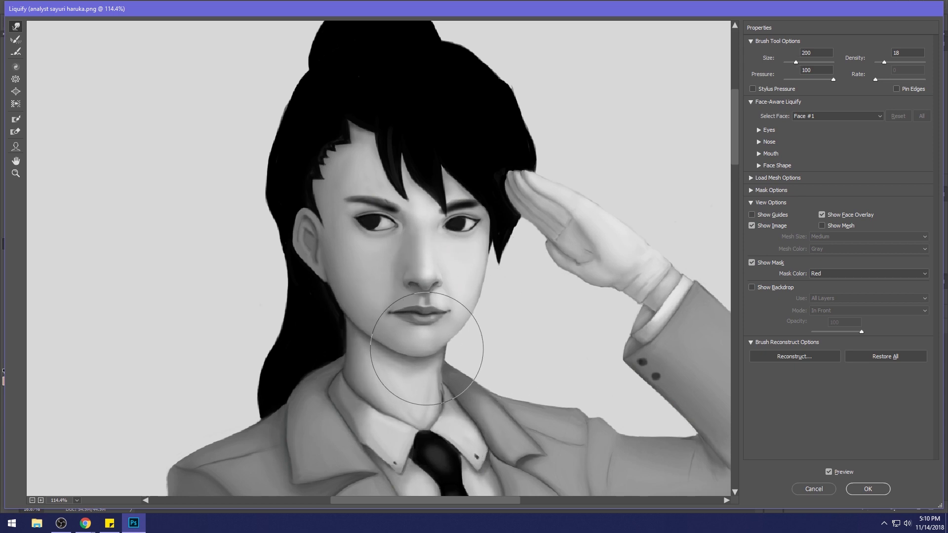
pyautogui.press('[')
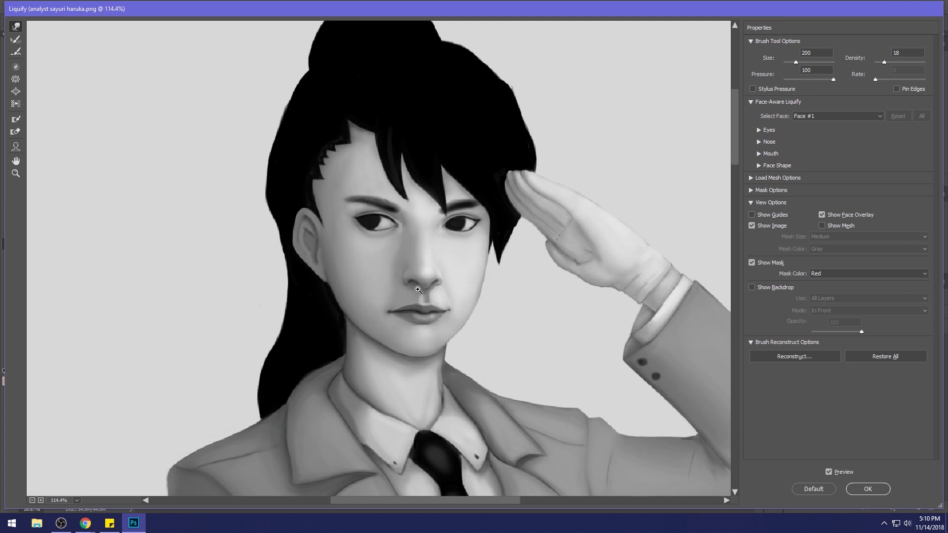
pyautogui.hotkey('ctrl', 'alt', '-')
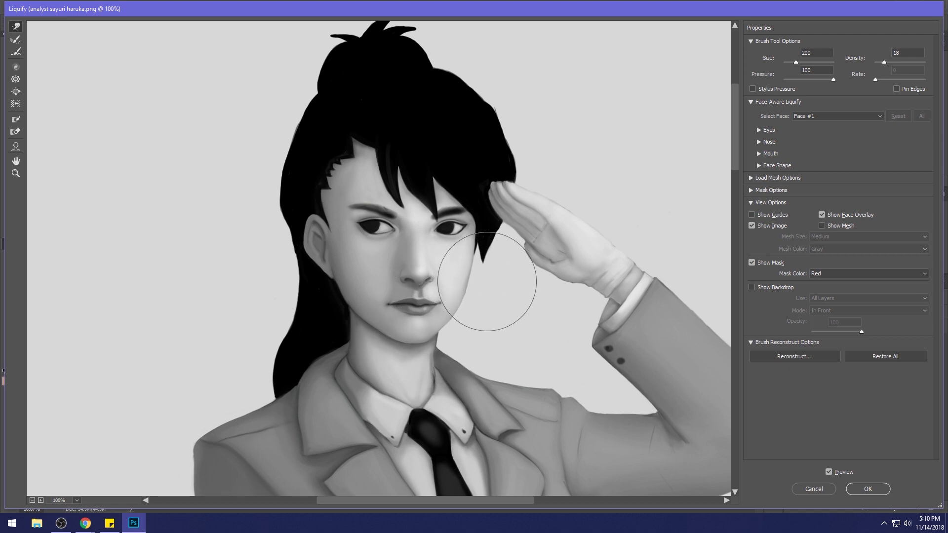
# - Nudge the right cheek and hair tip rightward with the warp brush, then apply the Liquify
pyautogui.press('[')
pyautogui.press('[')
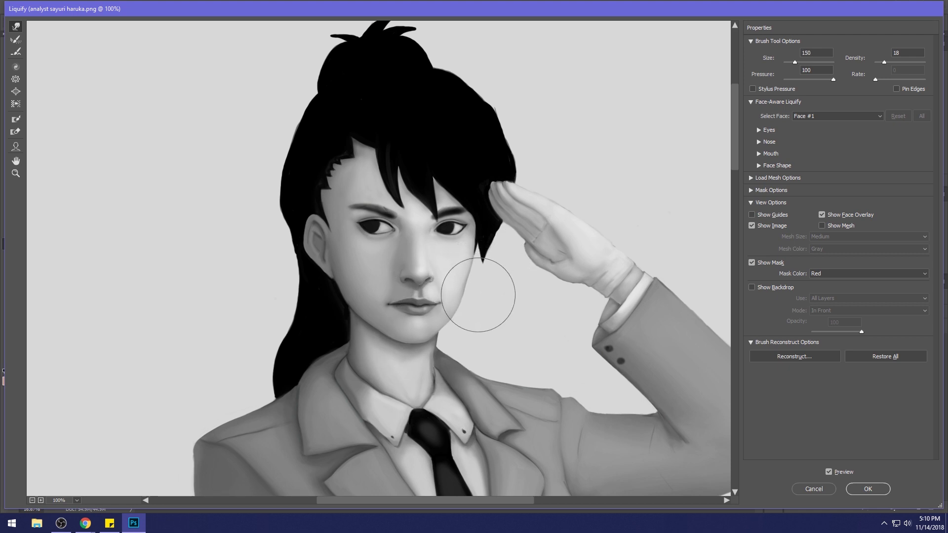
pyautogui.press('[')
pyautogui.press('[')
pyautogui.press('[')
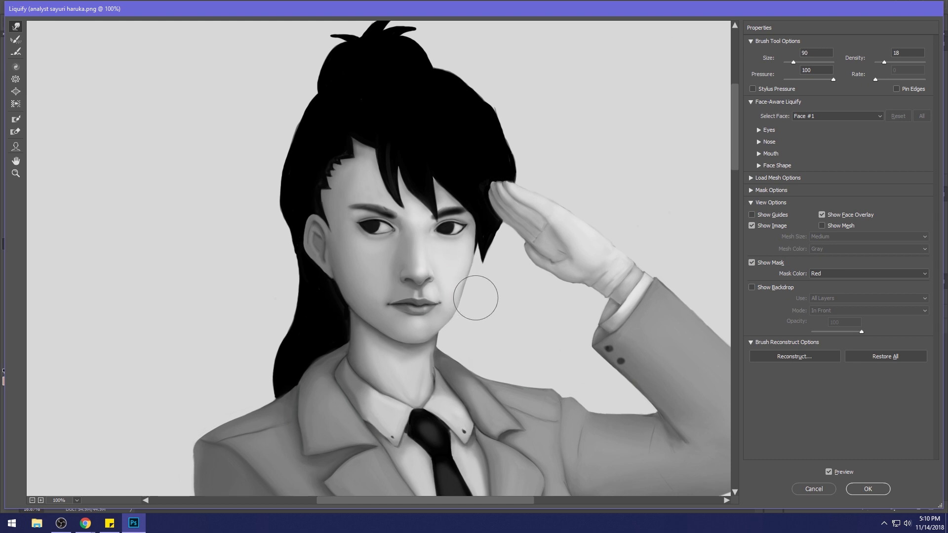
pyautogui.press(']')
pyautogui.press(']')
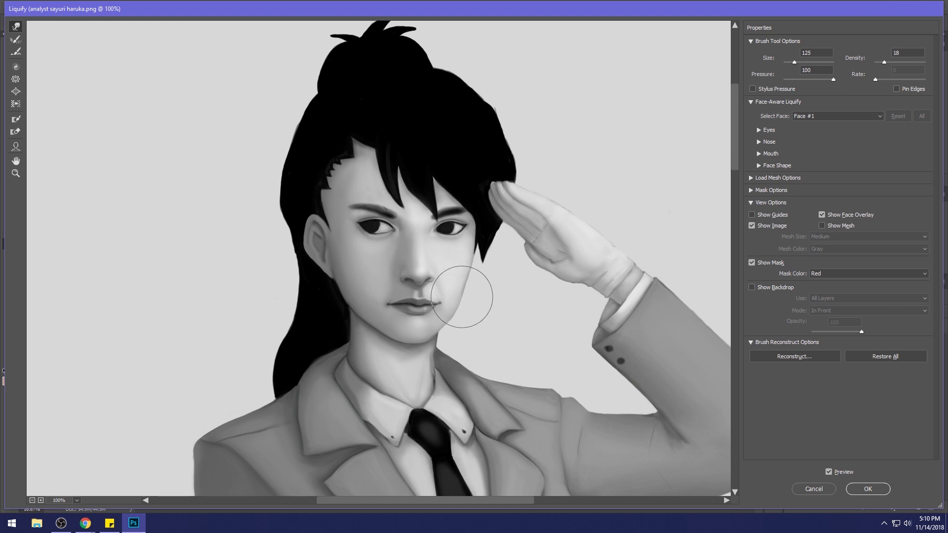
pyautogui.press(']')
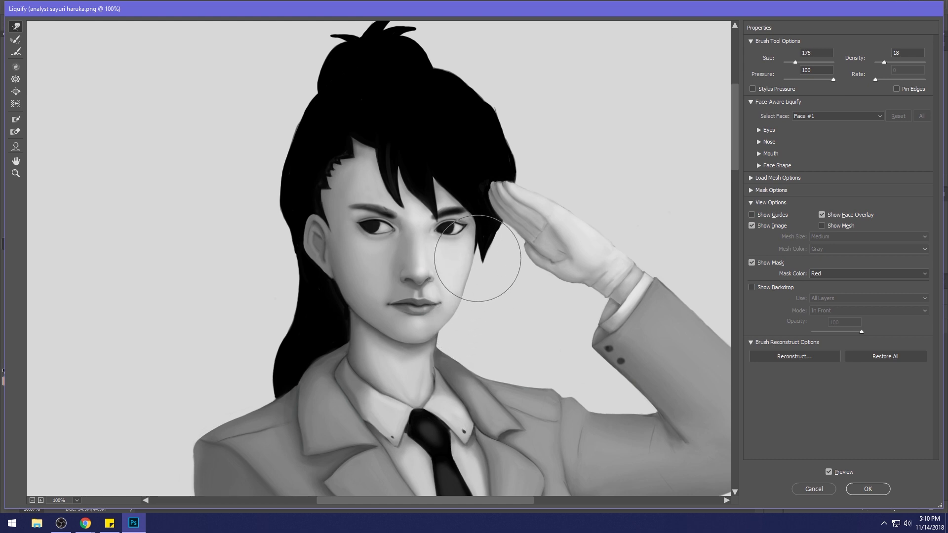
pyautogui.moveTo(476, 257)
pyautogui.mouseDown()
pyautogui.moveTo(454, 250)
pyautogui.moveTo(481, 253)
pyautogui.mouseUp()
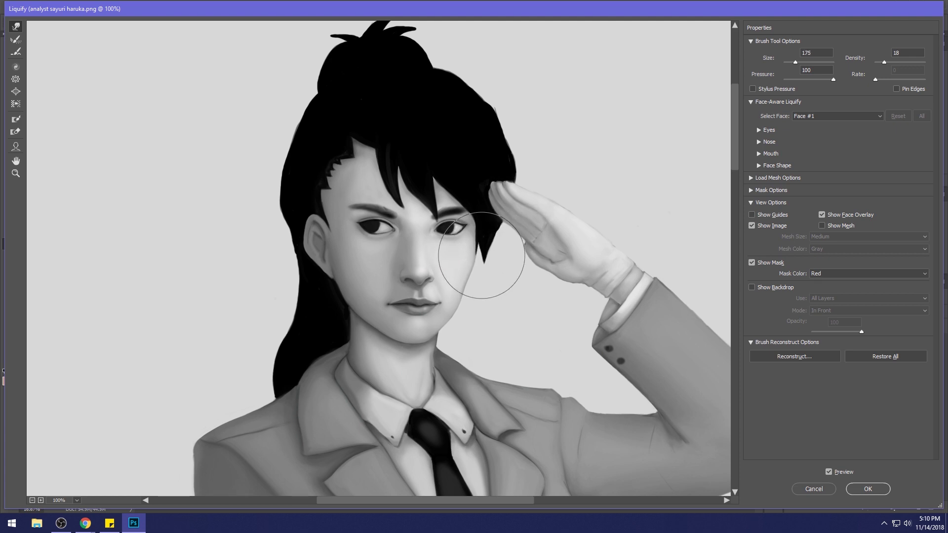
pyautogui.press(']')
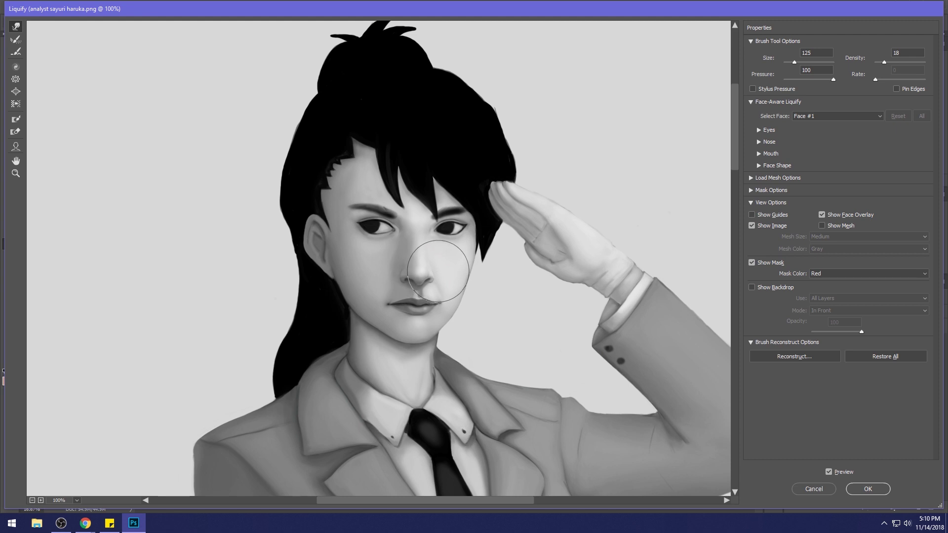
pyautogui.click(868, 488)
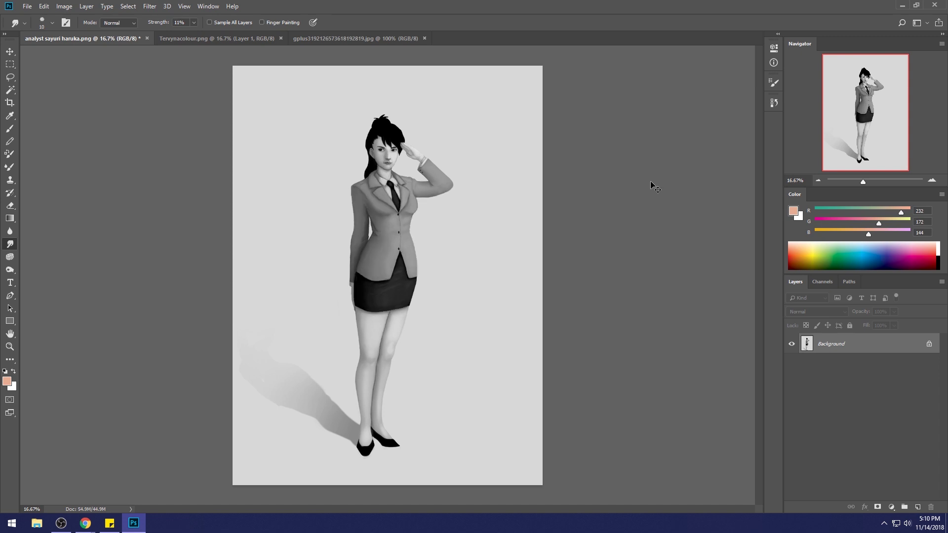
# - Zoom in on the upper body, undo and redo the reshape to compare, then zoom back out
pyautogui.press('z')
pyautogui.moveTo(303, 98); pyautogui.dragTo(485, 354)
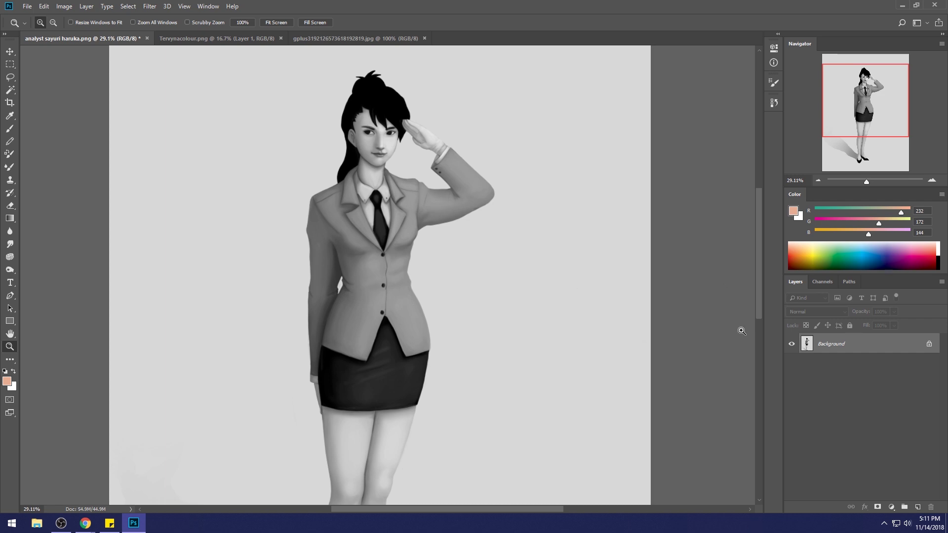
pyautogui.hotkey('ctrl', 'z')
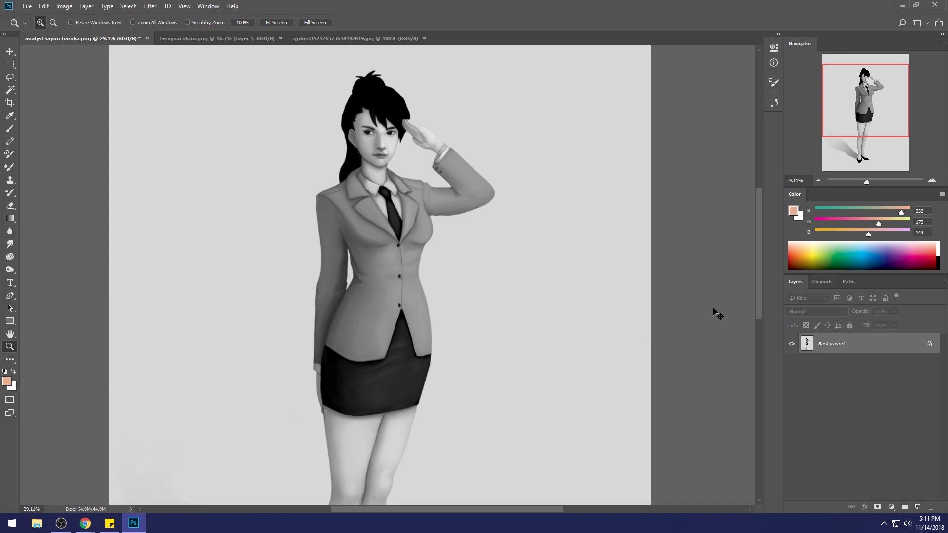
pyautogui.hotkey('ctrl', 'z')
pyautogui.hotkey('ctrl', 'z')
pyautogui.hotkey('ctrl', 'z')
pyautogui.hotkey('ctrl', 'z')
pyautogui.hotkey('ctrl', 'z')
pyautogui.hotkey('ctrl', 'z')
pyautogui.hotkey('ctrl', 'z')
pyautogui.hotkey('ctrl', 'z')
pyautogui.hotkey('ctrl', 'z')
pyautogui.hotkey('ctrl', '-')
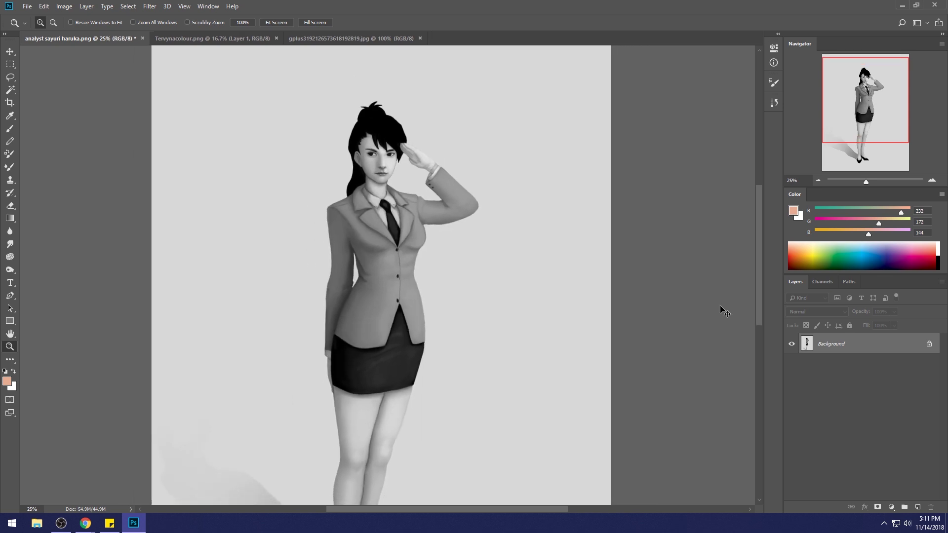
pyautogui.hotkey('ctrl', '-')
# - Run Filter > Liquify again to reshape the figure's thighs and commit the change
pyautogui.click(152, 8)
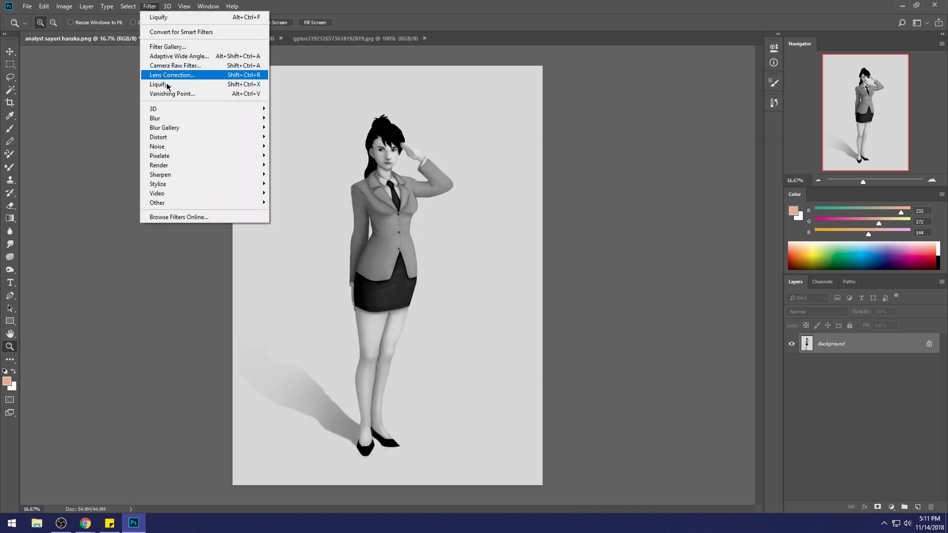
pyautogui.click(197, 84)
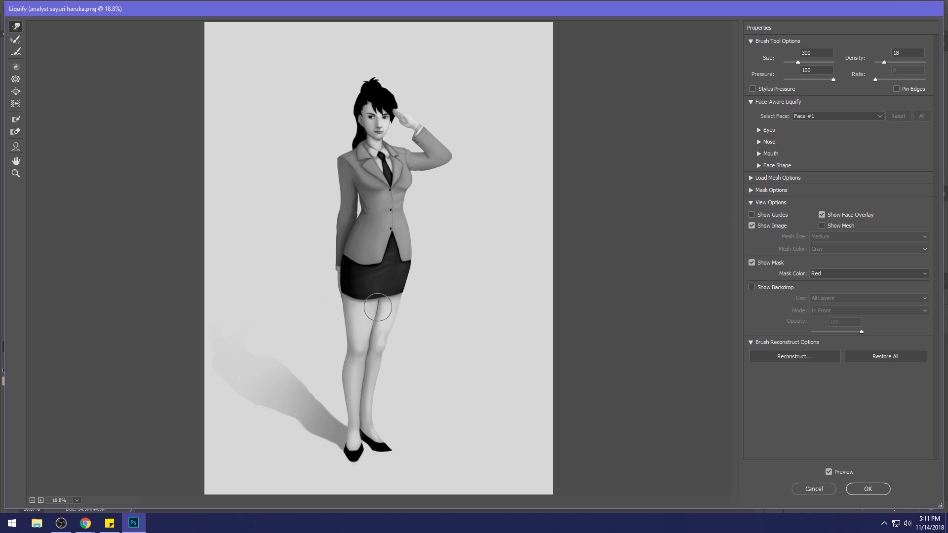
pyautogui.press('alt')
pyautogui.click(854, 488)
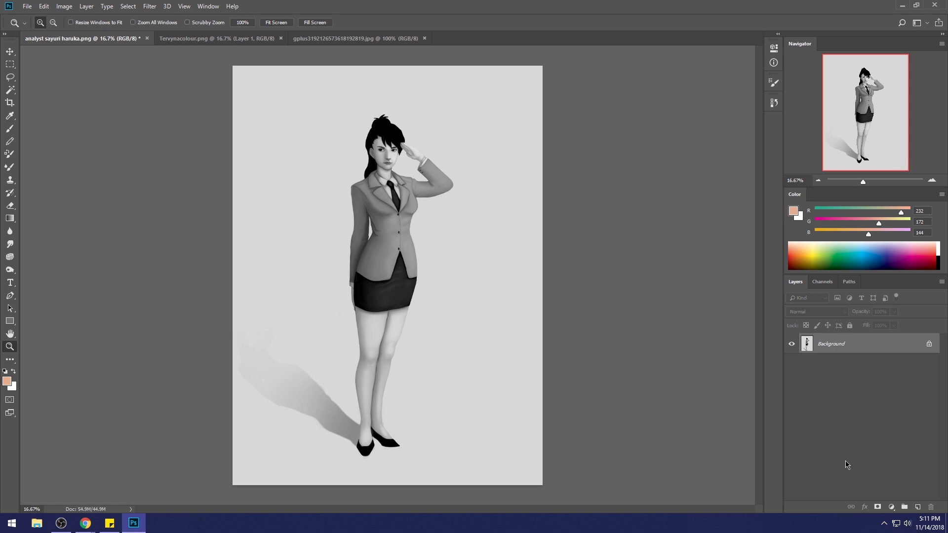
# - Select the background with the Magic Wand, then lasso-add the gap around the saluting wrist and arm
pyautogui.click(14, 245)
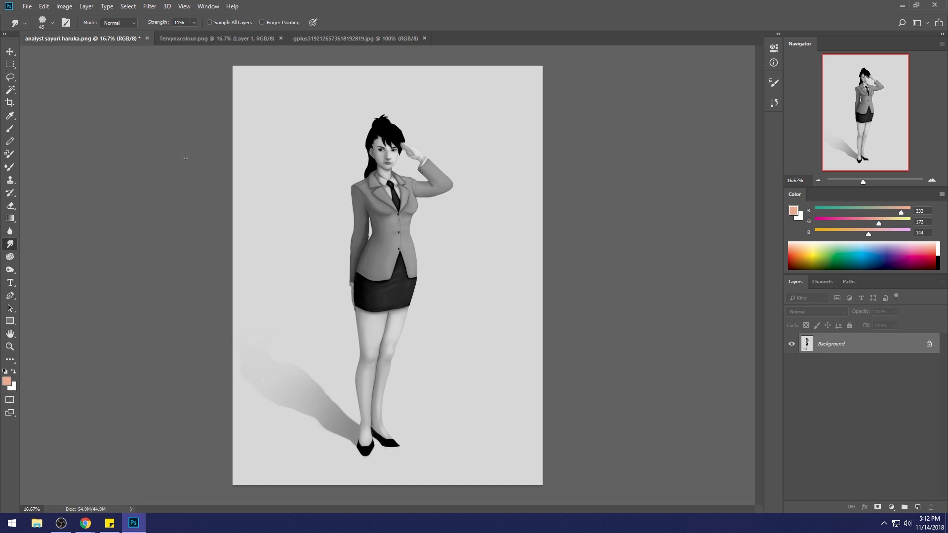
pyautogui.click(16, 93)
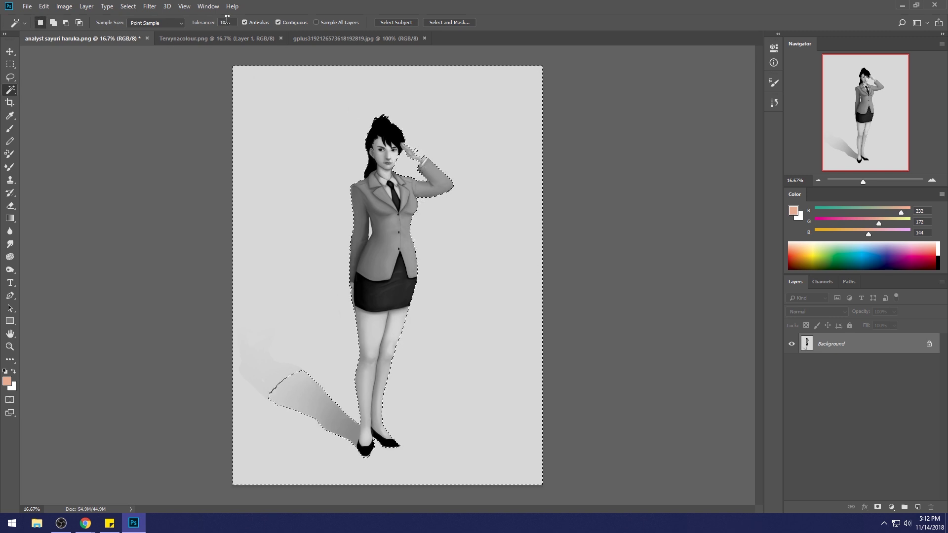
pyautogui.press('l')
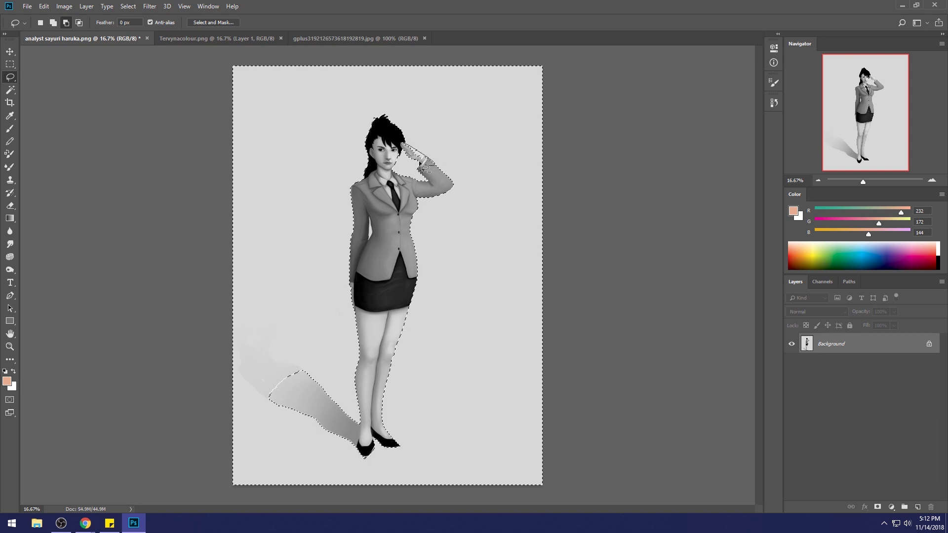
pyautogui.moveTo(425, 169)
pyautogui.mouseDown()
pyautogui.moveTo(424, 156)
pyautogui.moveTo(440, 170)
pyautogui.moveTo(429, 159)
pyautogui.mouseUp()
pyautogui.press('shift')
pyautogui.moveTo(430, 158); pyautogui.dragTo(457, 161)
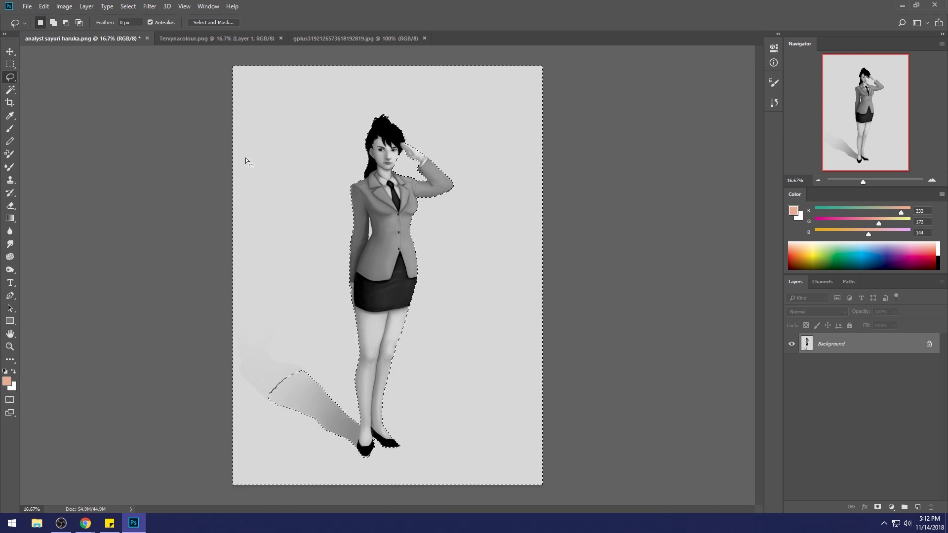
pyautogui.click(11, 89)
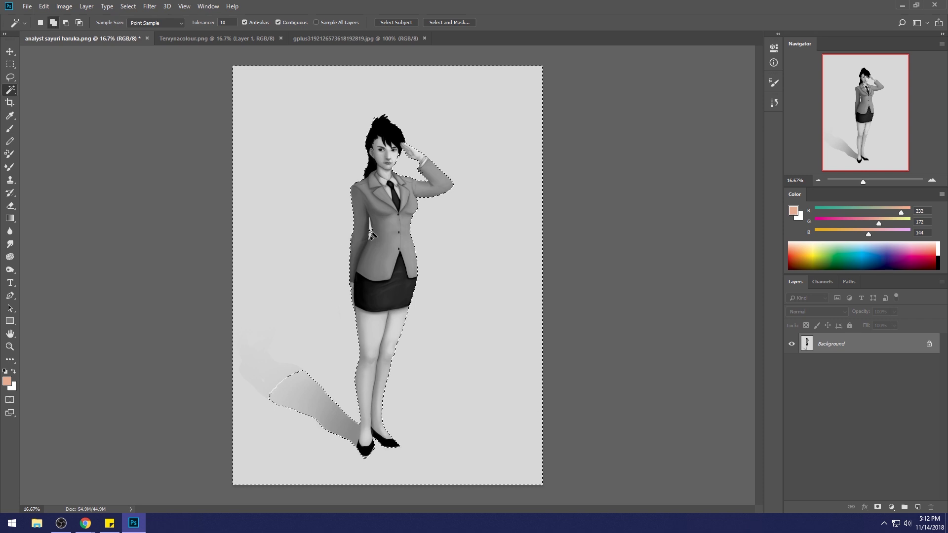
# - Invert the selection onto the figure, then deselect everything
pyautogui.press('m')
pyautogui.rightClick(405, 264)
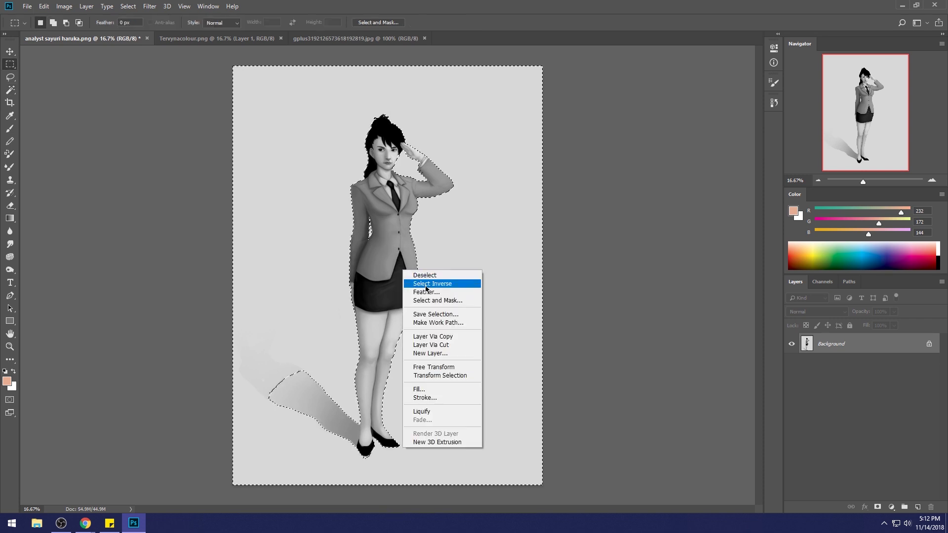
pyautogui.click(425, 277)
pyautogui.hotkey('ctrl', 'd')
# - Sample the tie's dark grey and settle on the Brush tool
pyautogui.press('b')
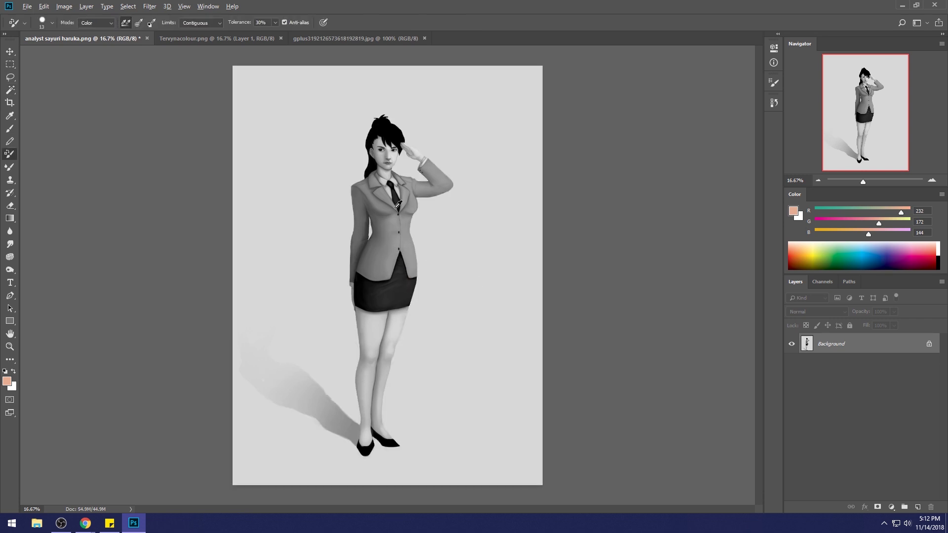
pyautogui.keyDown('alt'); pyautogui.click(398, 204); pyautogui.keyUp('alt')
pyautogui.rightClick(406, 212)
pyautogui.click(607, 168)
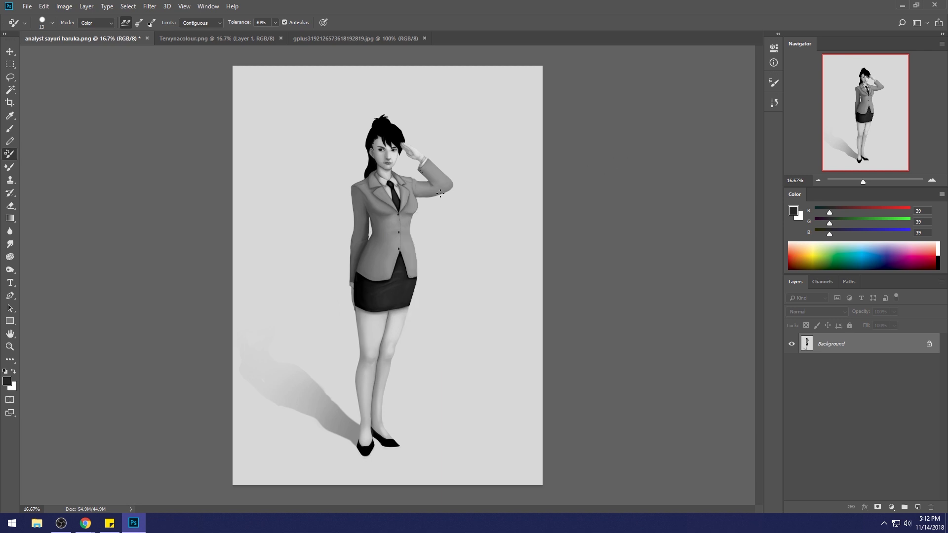
pyautogui.rightClick(428, 195)
pyautogui.click(500, 192)
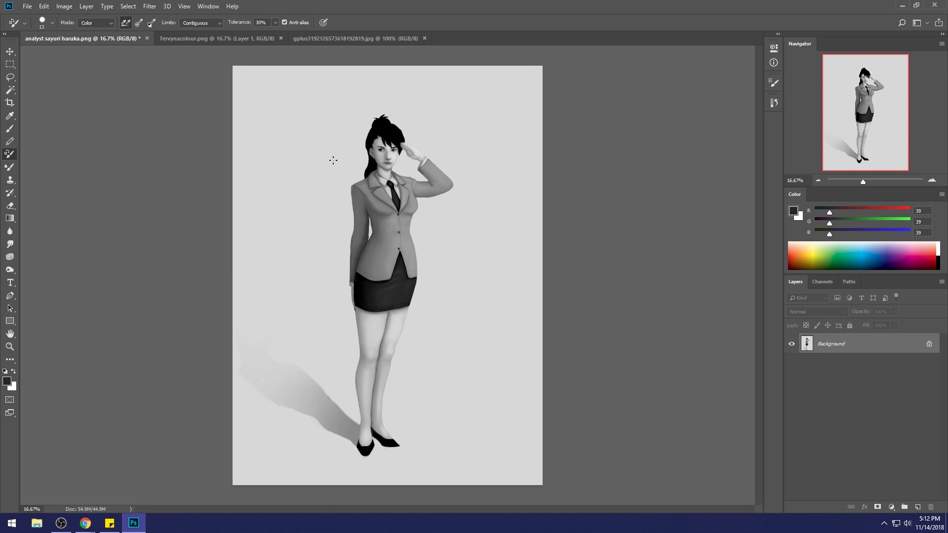
pyautogui.click(10, 129)
pyautogui.click(11, 155)
pyautogui.click(10, 129)
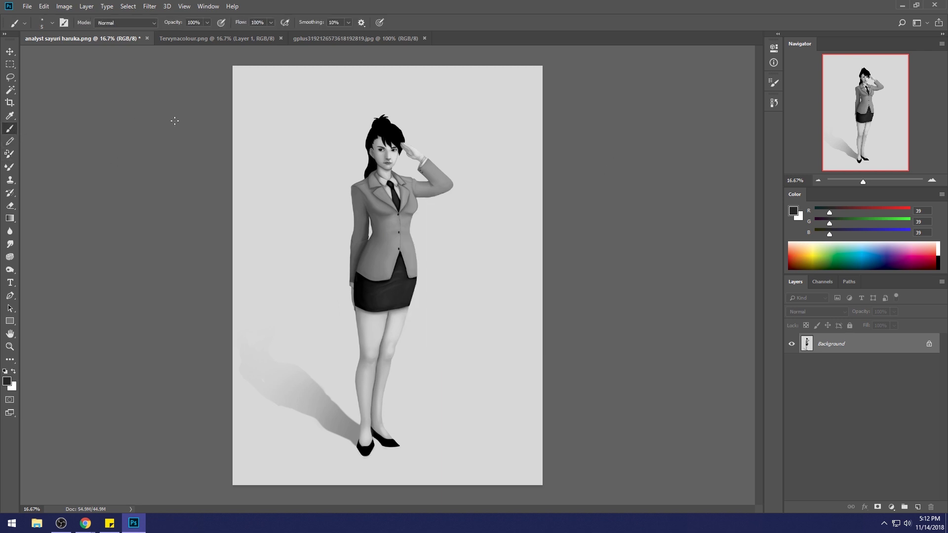
# - Choose a large soft round brush in Darken mode at low opacity
pyautogui.rightClick(321, 172)
pyautogui.click(419, 319)
pyautogui.press('Return')
pyautogui.press(']')
pyautogui.press(']')
pyautogui.press(']')
pyautogui.press(']')
pyautogui.press(']')
pyautogui.press(']')
pyautogui.press(']')
pyautogui.press(']')
pyautogui.press(']')
pyautogui.press(']')
pyautogui.press(']')
pyautogui.press(']')
pyautogui.press(']')
pyautogui.click(207, 22)
pyautogui.click(179, 34)
pyautogui.click(137, 21)
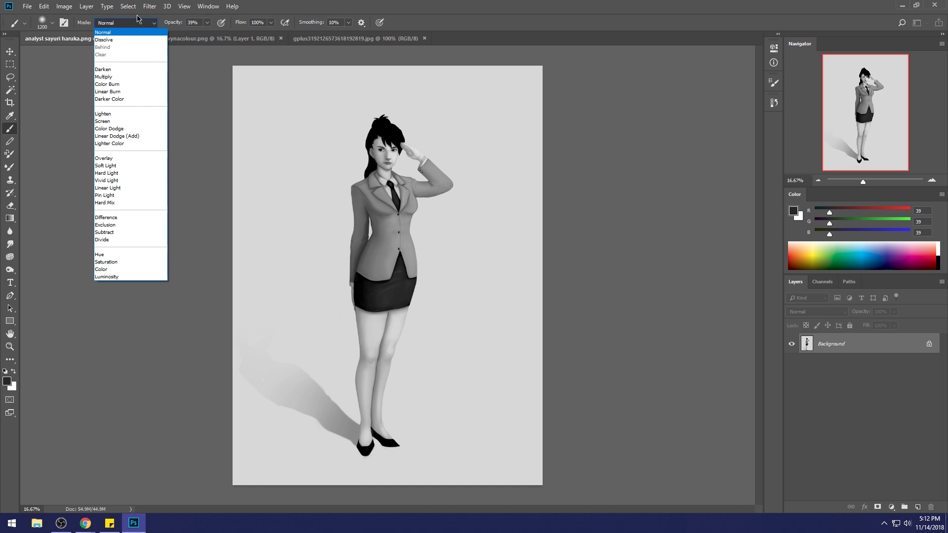
pyautogui.click(103, 69)
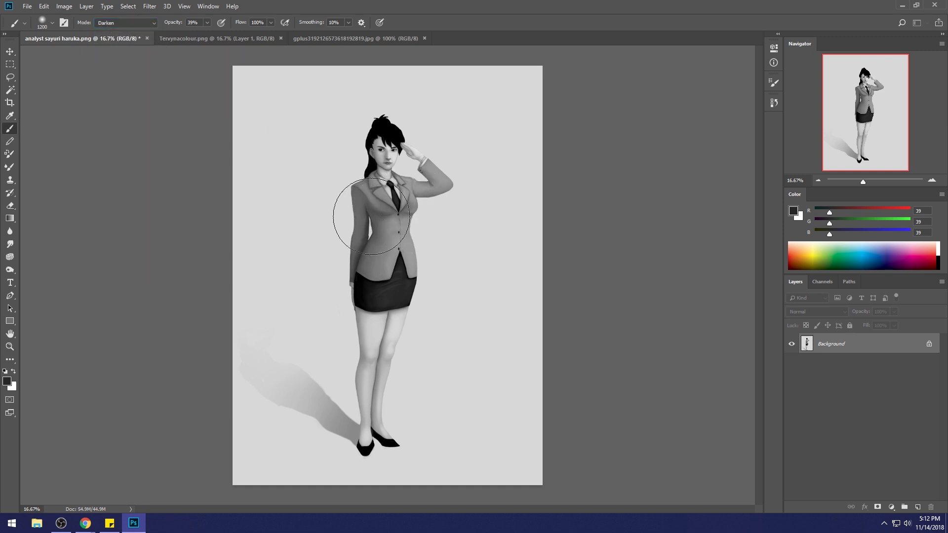
pyautogui.click(208, 23)
pyautogui.moveTo(207, 33); pyautogui.dragTo(193, 33)
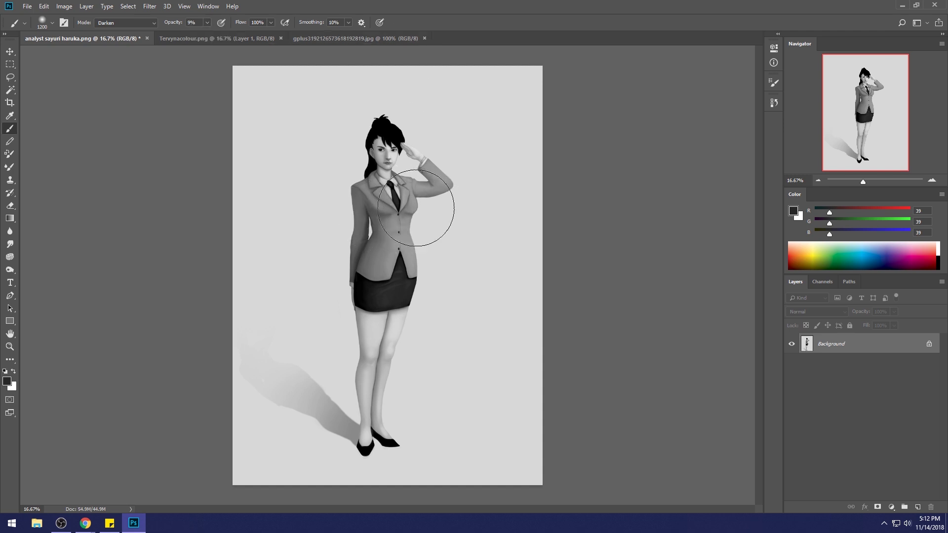
# - Sample black from the hair and set the brush to size 1000 at 17% opacity
pyautogui.keyDown('alt'); pyautogui.click(397, 205); pyautogui.keyUp('alt')
pyautogui.press('[')
pyautogui.press('[')
pyautogui.press('[')
pyautogui.press('[')
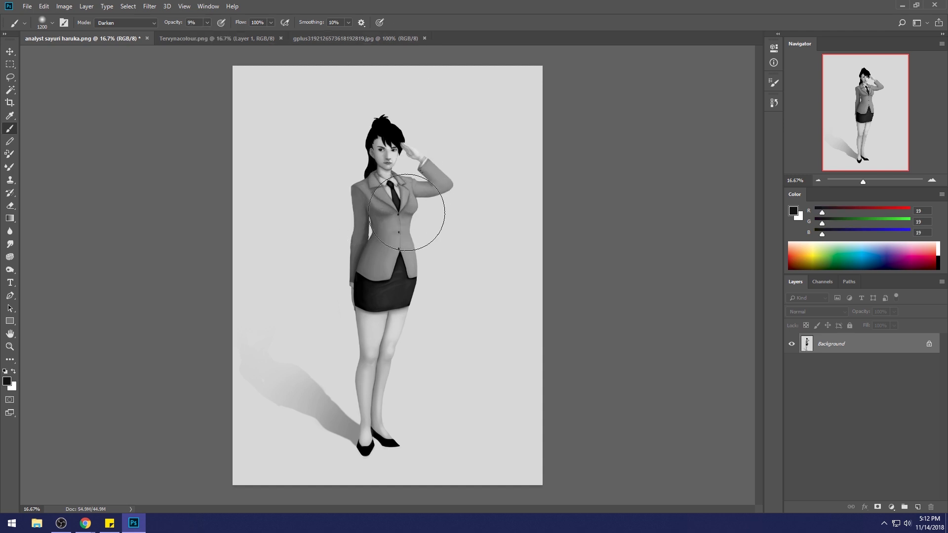
pyautogui.press('[')
pyautogui.press('[')
pyautogui.press('[')
pyautogui.press(']')
pyautogui.press(']')
pyautogui.press(']')
pyautogui.press(']')
pyautogui.press(']')
pyautogui.press(']')
pyautogui.press(']')
pyautogui.press(']')
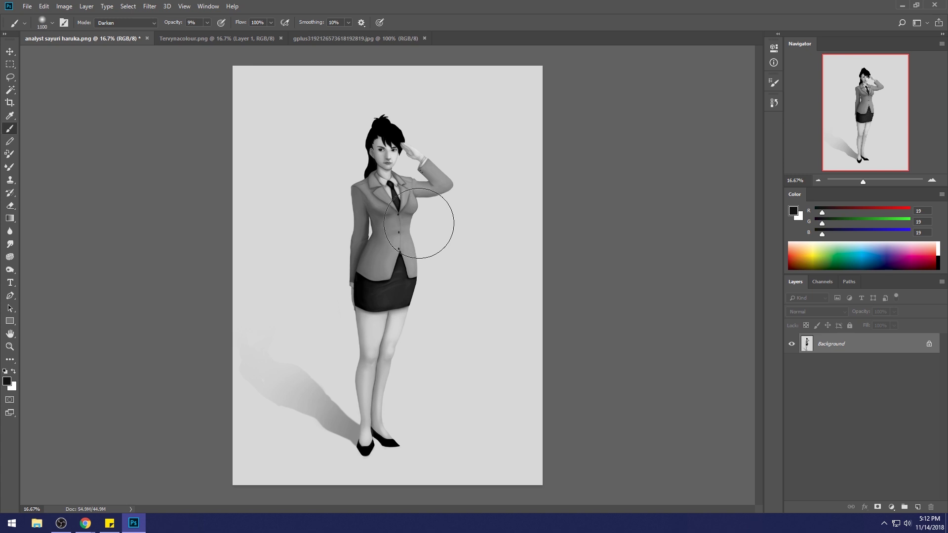
pyautogui.press('[')
pyautogui.press('[')
pyautogui.press('[')
pyautogui.press('[')
pyautogui.press('[')
pyautogui.press('[')
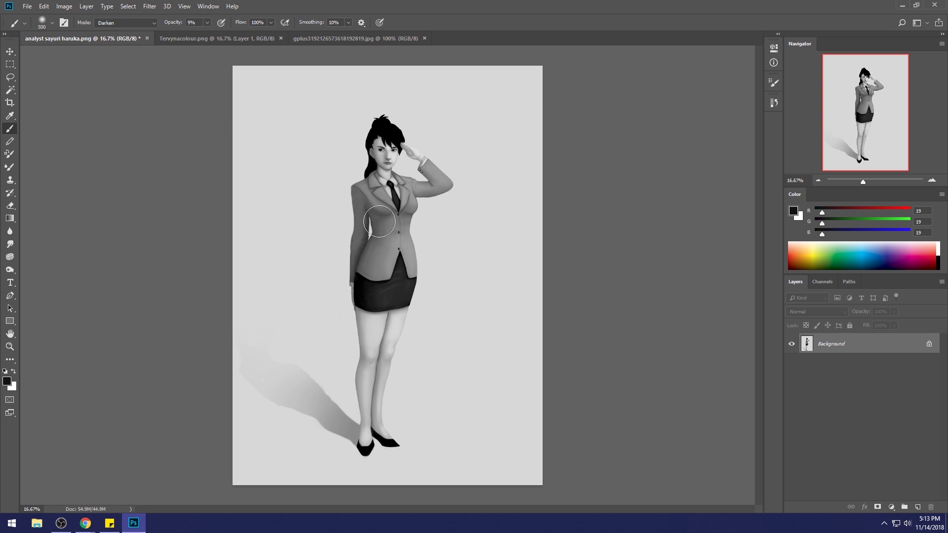
pyautogui.keyDown('alt'); pyautogui.click(372, 221); pyautogui.keyUp('alt')
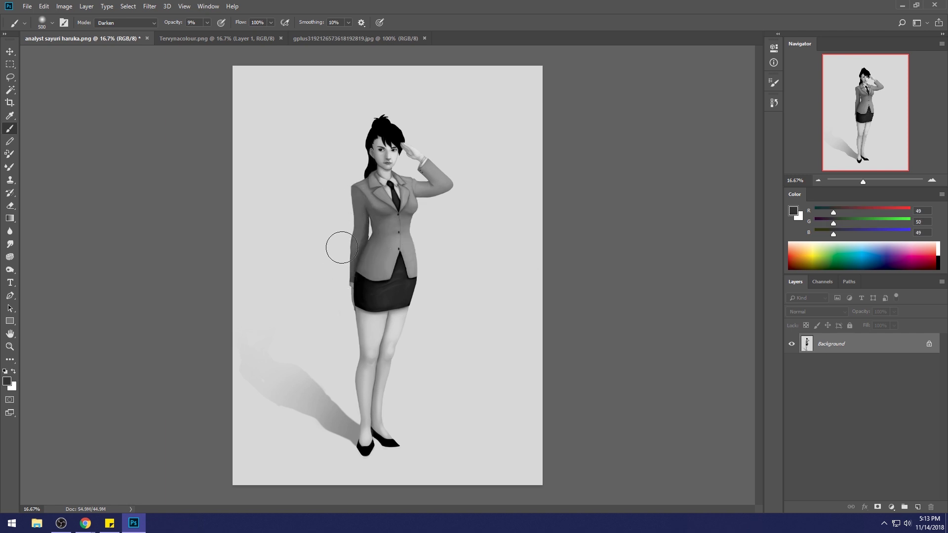
pyautogui.keyDown('alt'); pyautogui.click(371, 163); pyautogui.keyUp('alt')
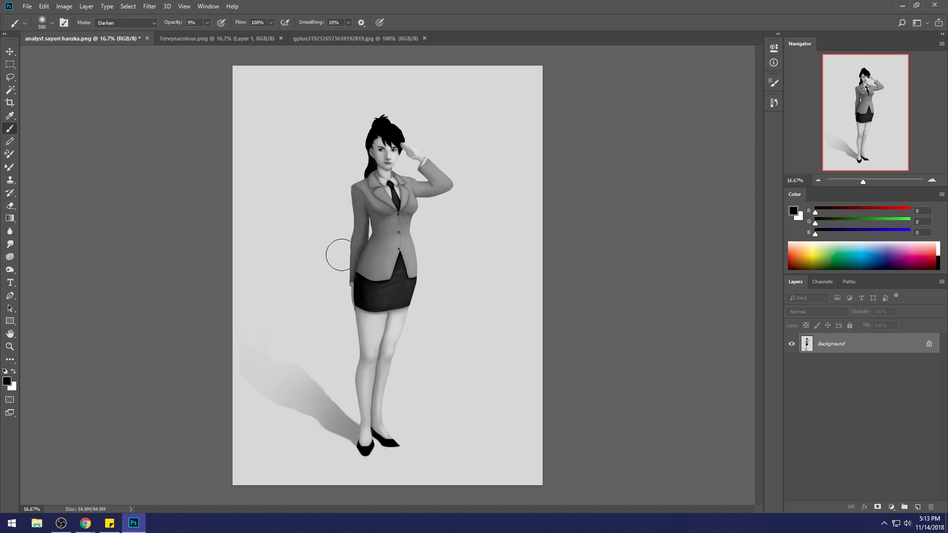
pyautogui.click(207, 22)
pyautogui.moveTo(213, 38); pyautogui.dragTo(207, 37)
pyautogui.press(']')
pyautogui.press(']')
pyautogui.press(']')
pyautogui.press(']')
pyautogui.press(']')
pyautogui.press(']')
pyautogui.press(']')
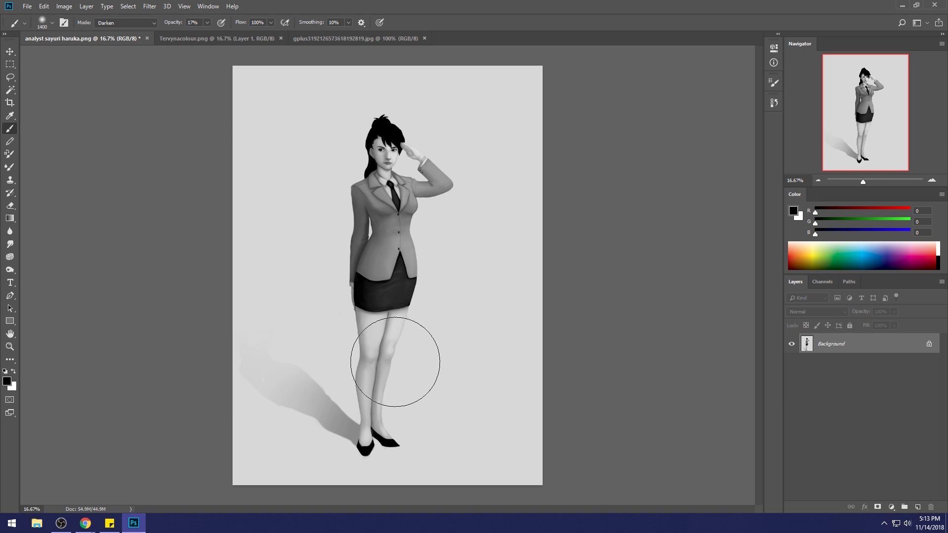
pyautogui.press('[')
pyautogui.press('[')
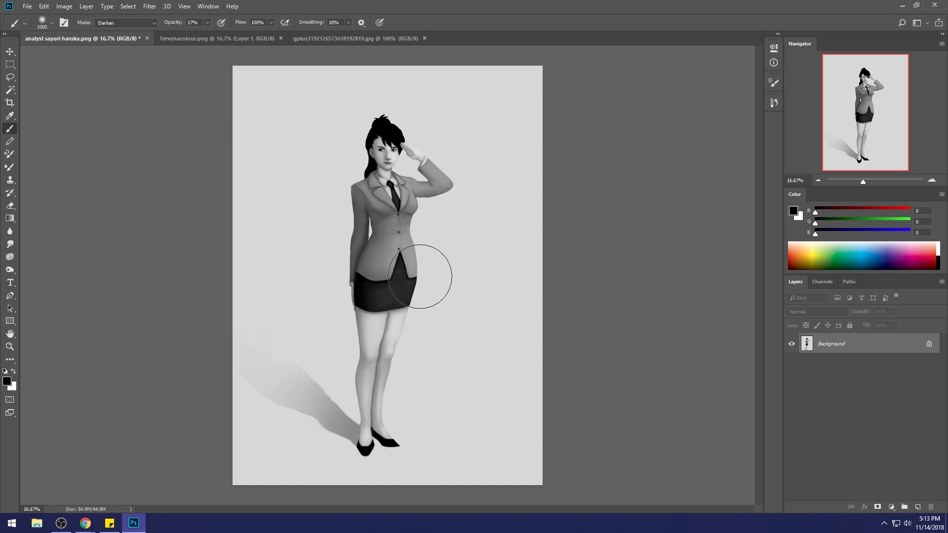
# - Make near-white the painting colour and switch the brush to Lighten mode
pyautogui.keyDown('alt'); pyautogui.click(467, 139); pyautogui.keyUp('alt')
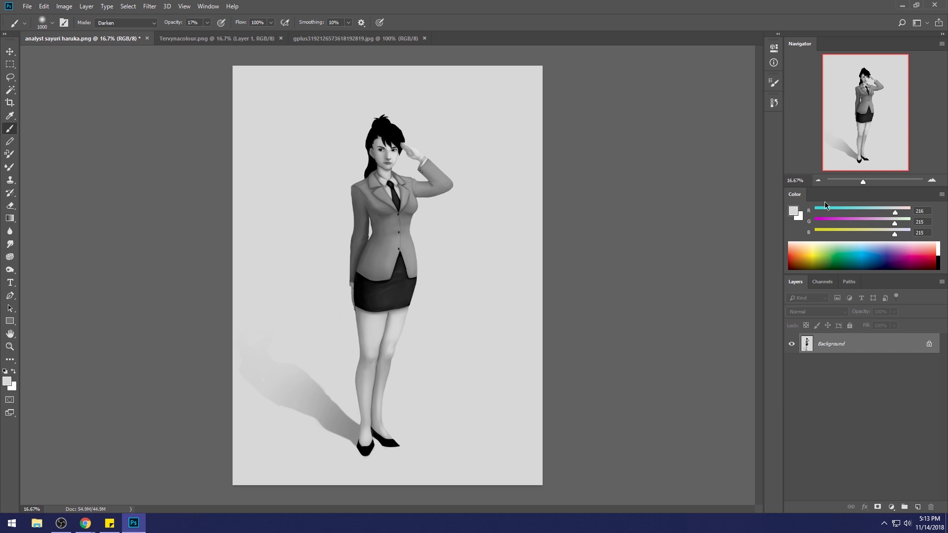
pyautogui.click(798, 212)
pyautogui.click(692, 262)
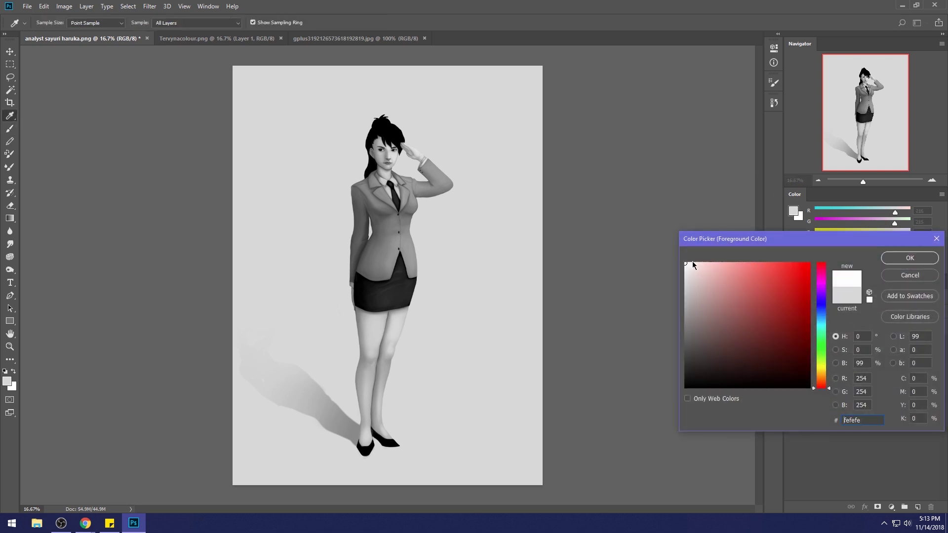
pyautogui.click(905, 256)
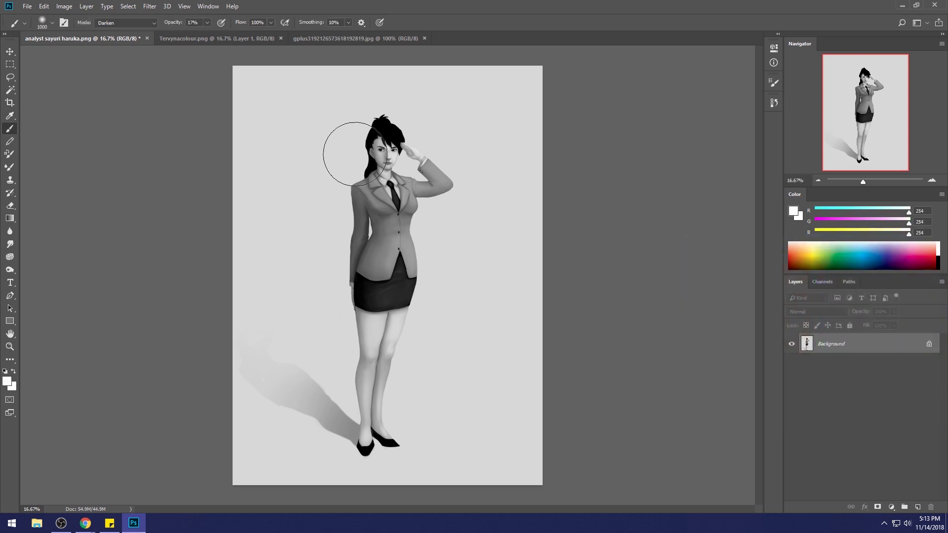
pyautogui.click(144, 22)
pyautogui.click(104, 113)
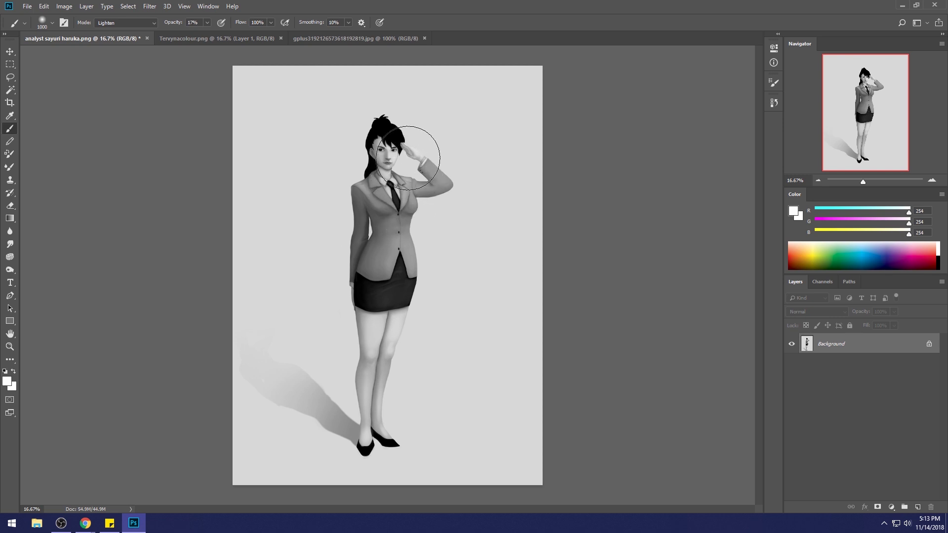
# - Resize the brush to 900 px and sample the face's light grey
pyautogui.press('[')
pyautogui.press('[')
pyautogui.press('[')
pyautogui.press('[')
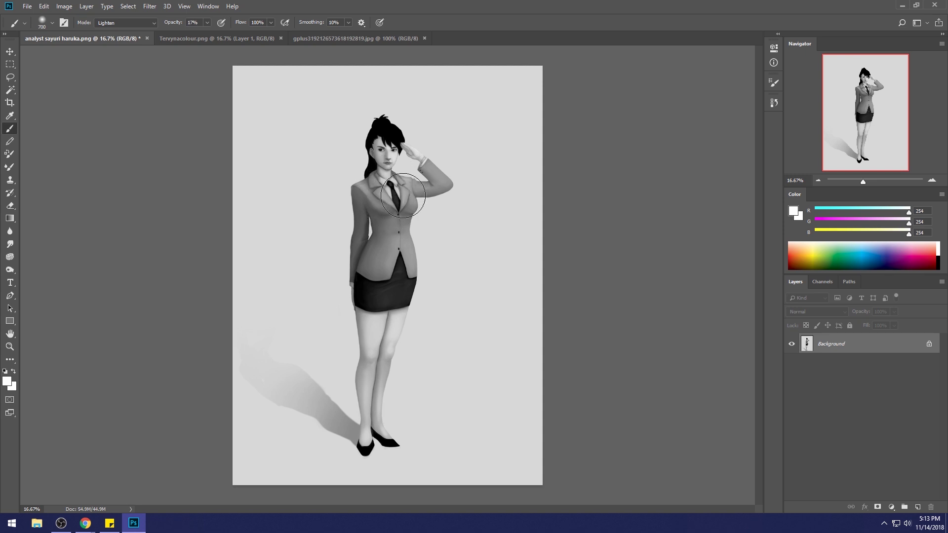
pyautogui.press(']')
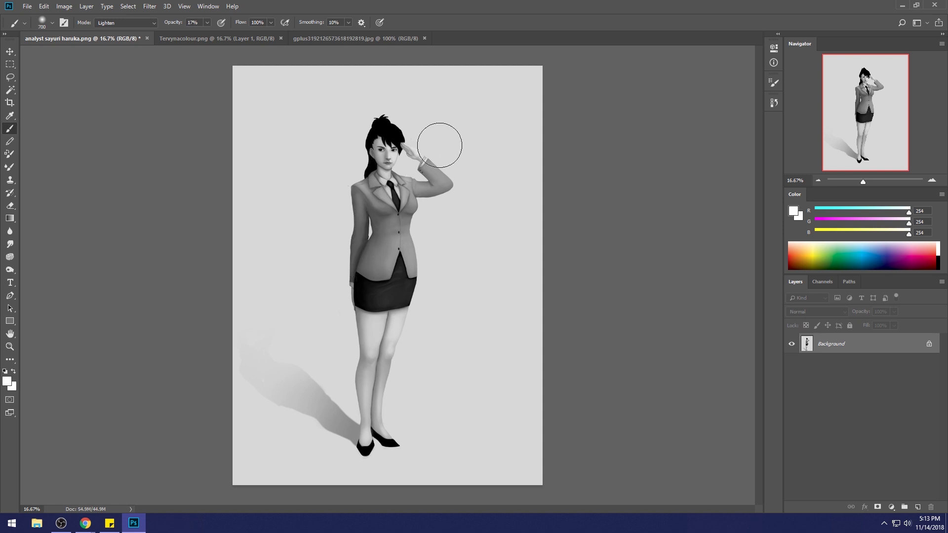
pyautogui.press(']')
pyautogui.press(']')
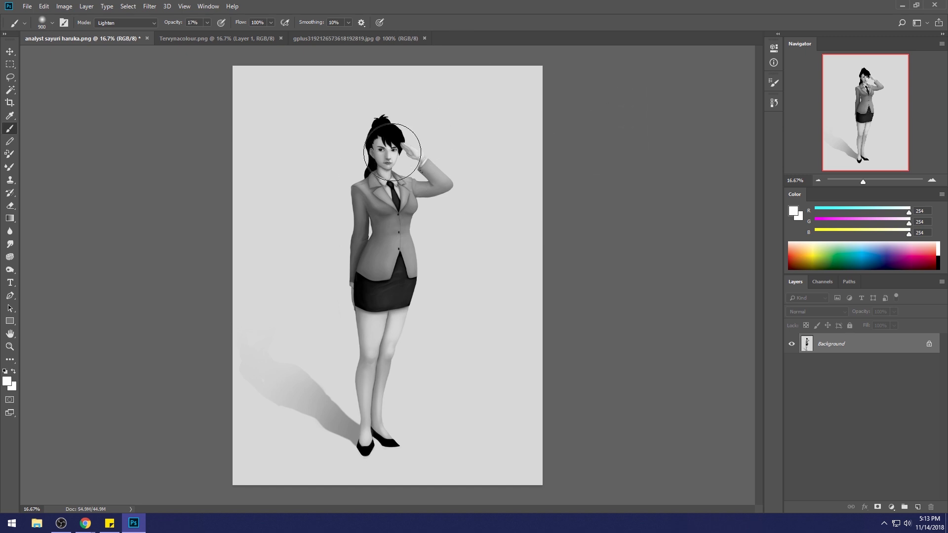
pyautogui.keyDown('alt'); pyautogui.click(394, 151); pyautogui.keyUp('alt')
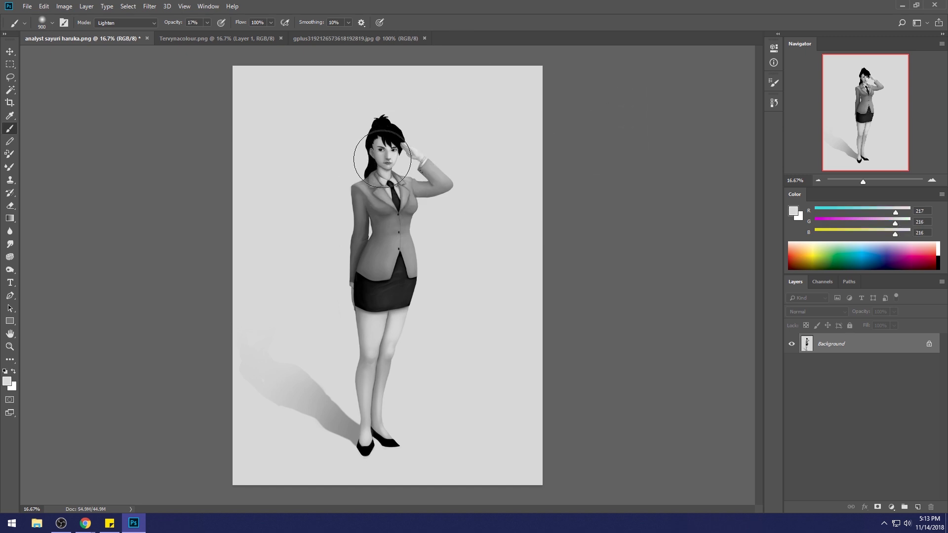
# - Use Liquify's Forward Warp to nudge the jacket's lower-left hem and skirt edge, then apply it
pyautogui.click(10, 243)
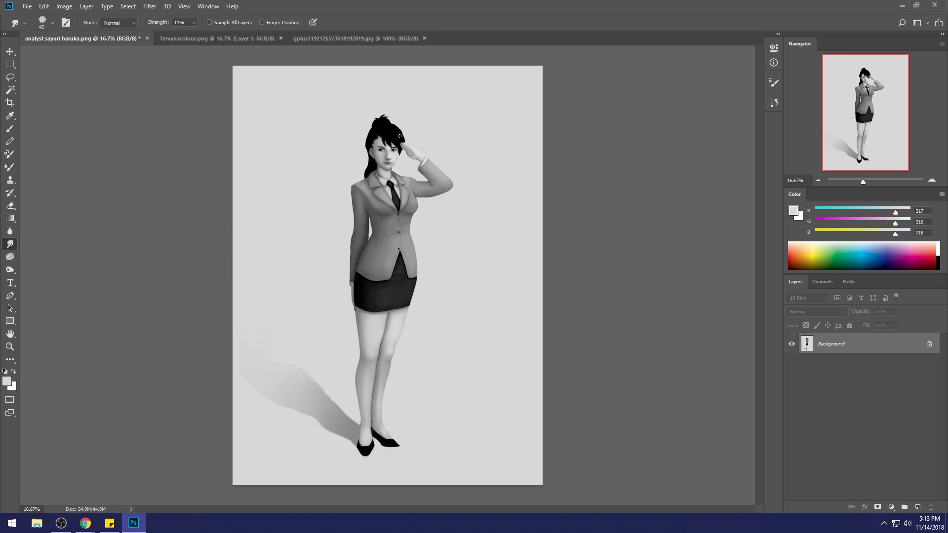
pyautogui.press('b')
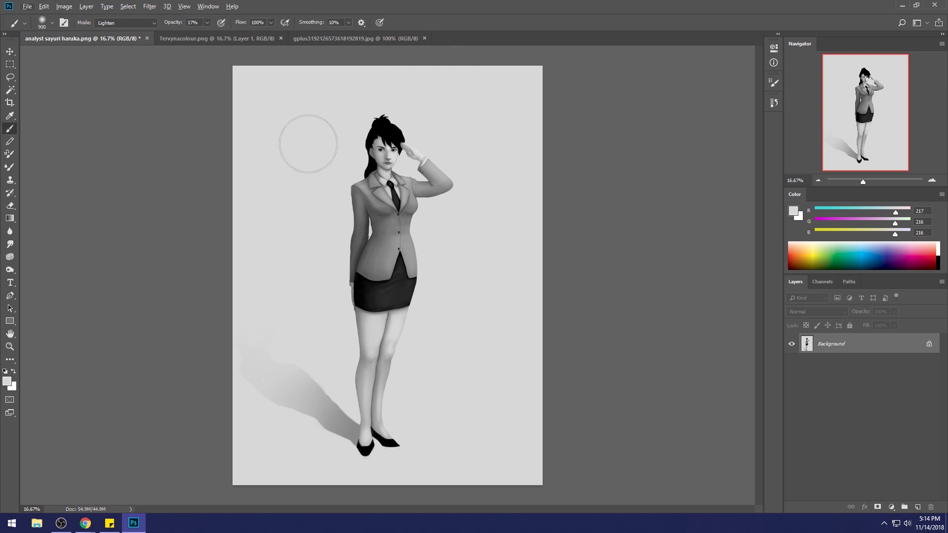
pyautogui.click(149, 6)
pyautogui.click(168, 83)
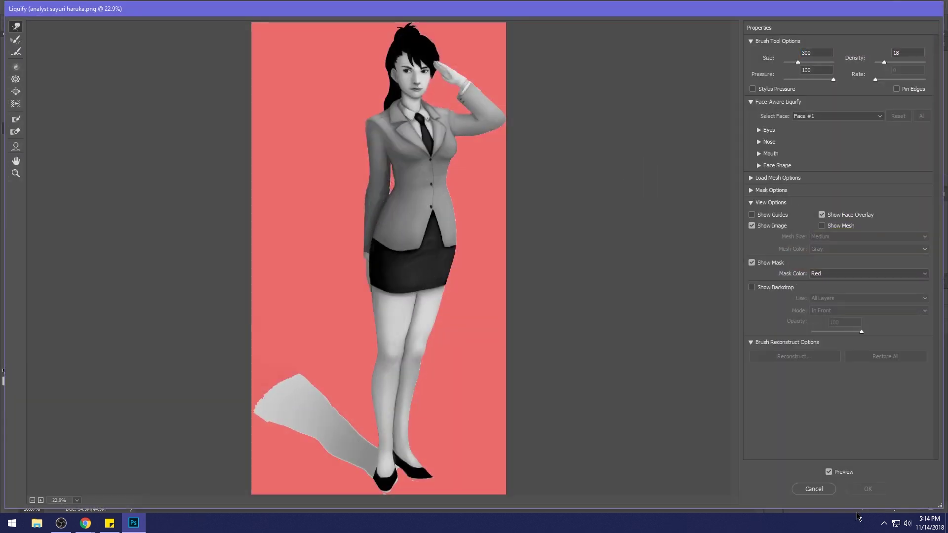
pyautogui.click(814, 488)
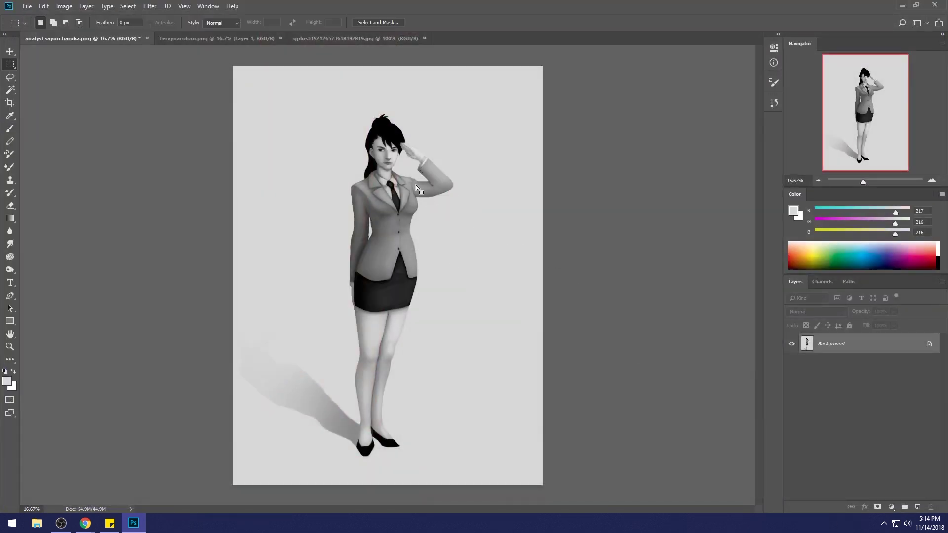
pyautogui.click(149, 6)
pyautogui.click(167, 85)
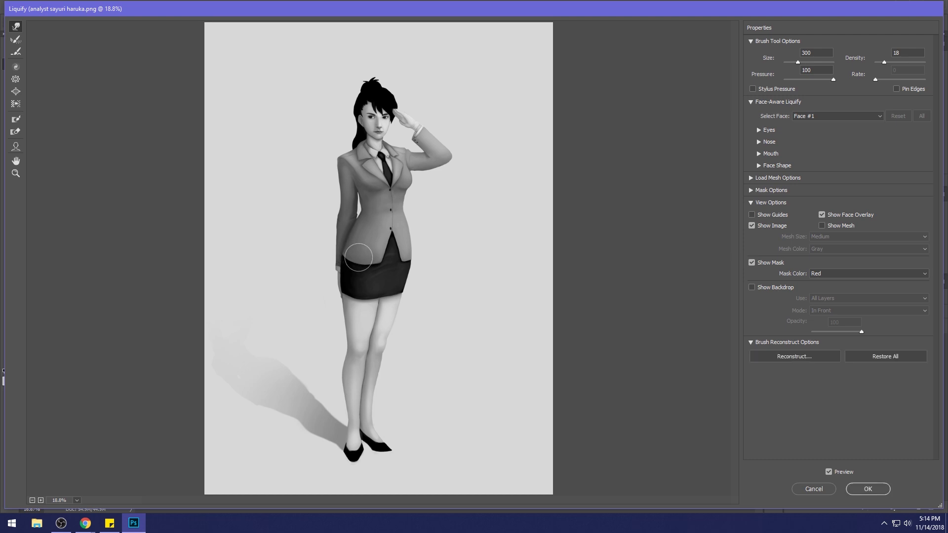
pyautogui.moveTo(349, 255)
pyautogui.mouseDown()
pyautogui.moveTo(378, 264)
pyautogui.moveTo(342, 252)
pyautogui.mouseUp()
pyautogui.click(851, 487)
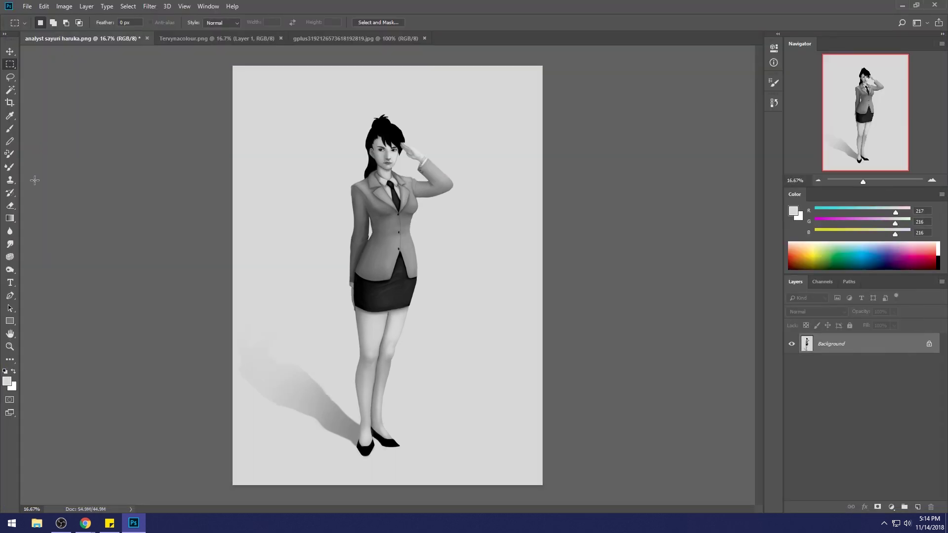
pyautogui.click(11, 245)
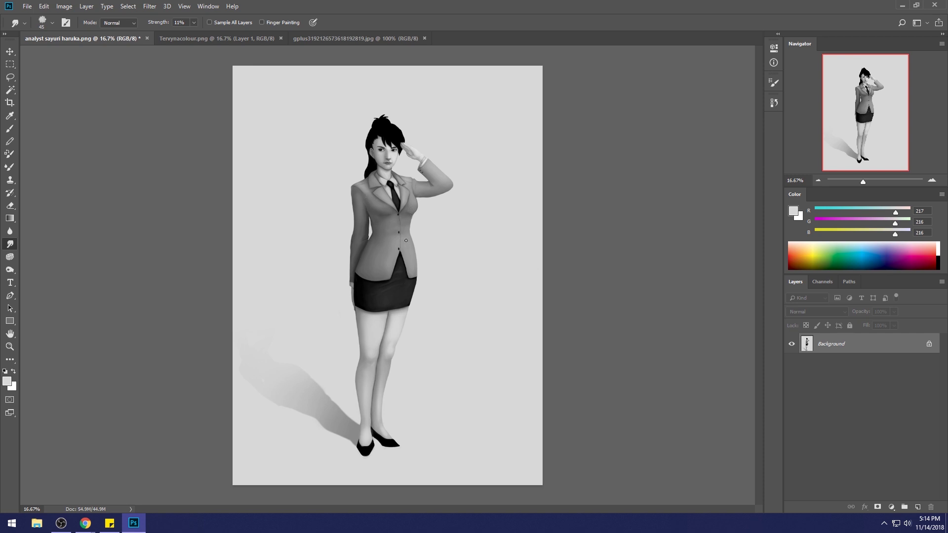
# - Select all, preview the original snapshot in History, then restore the latest canvas-selection state
pyautogui.press('b')
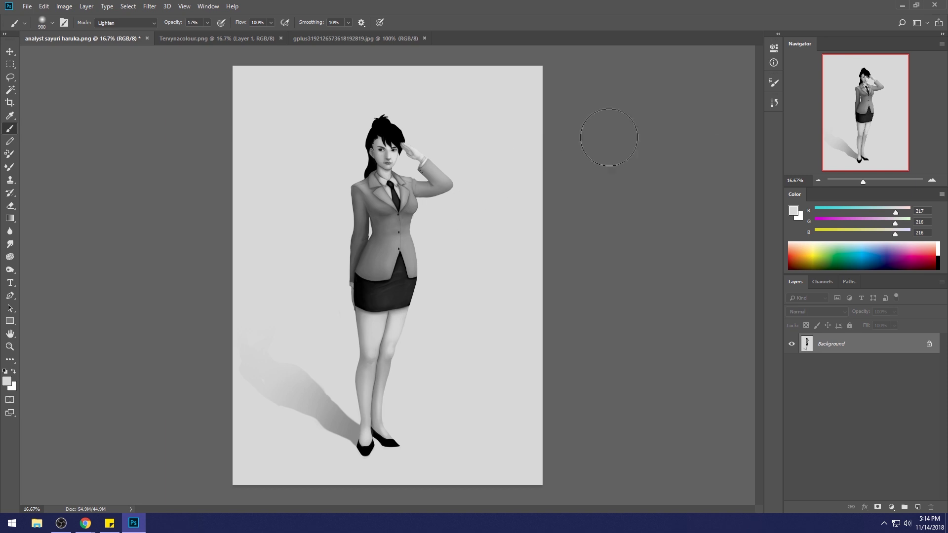
pyautogui.click(773, 104)
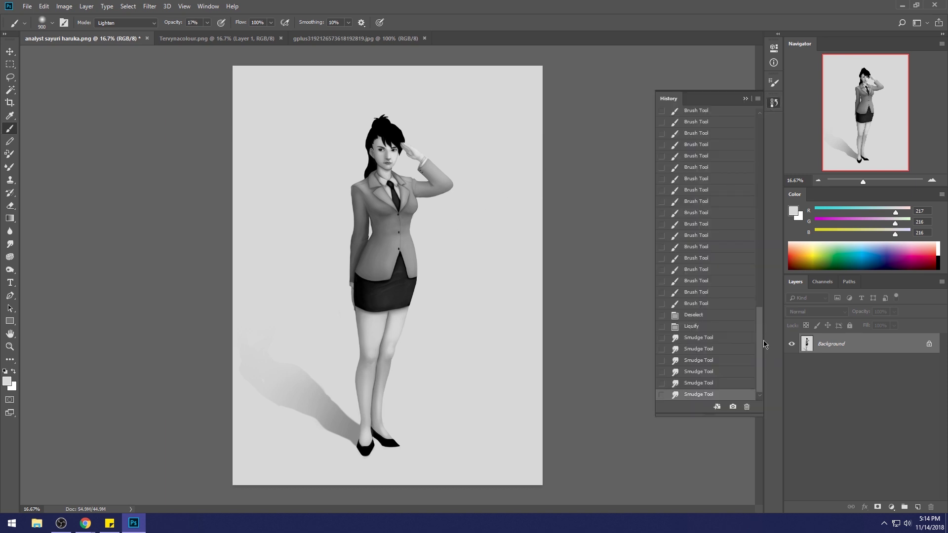
pyautogui.hotkey('ctrl', 'a')
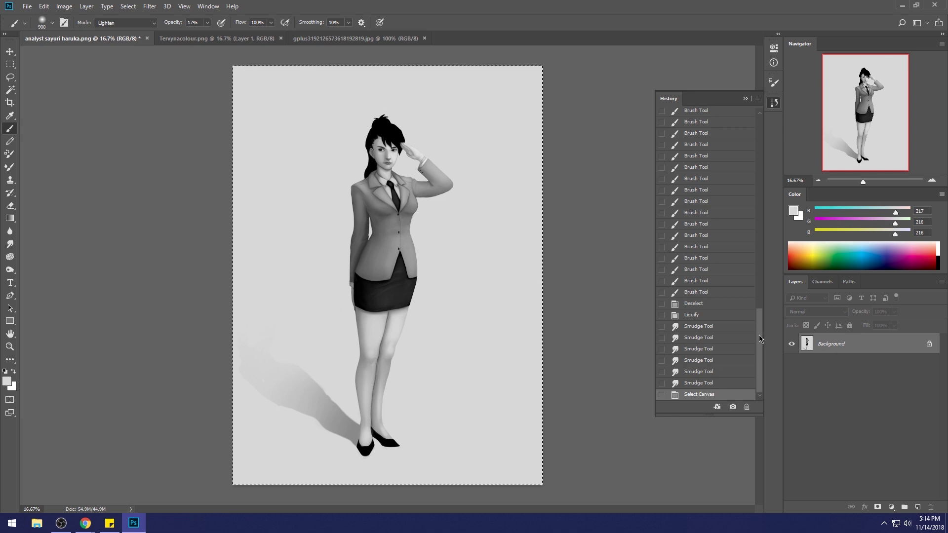
pyautogui.moveTo(759, 332); pyautogui.dragTo(801, 122)
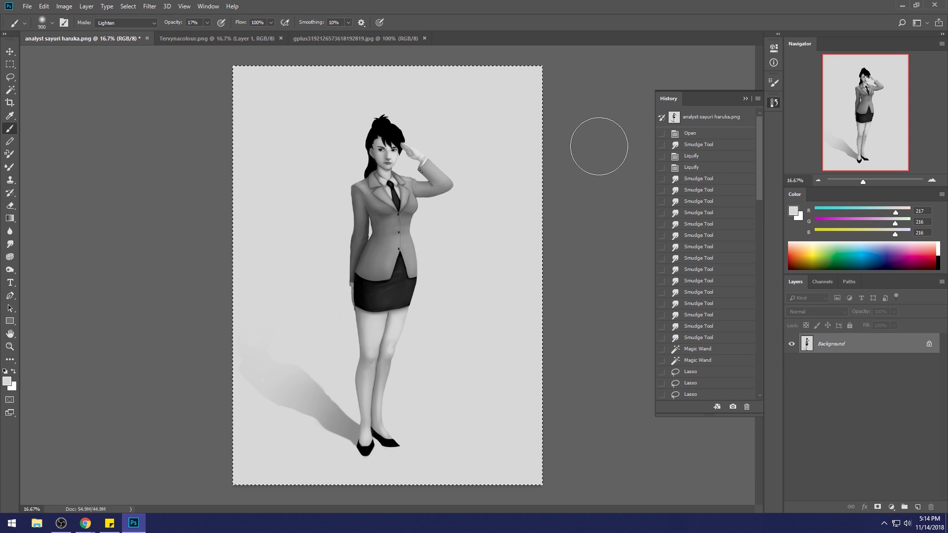
pyautogui.click(721, 117)
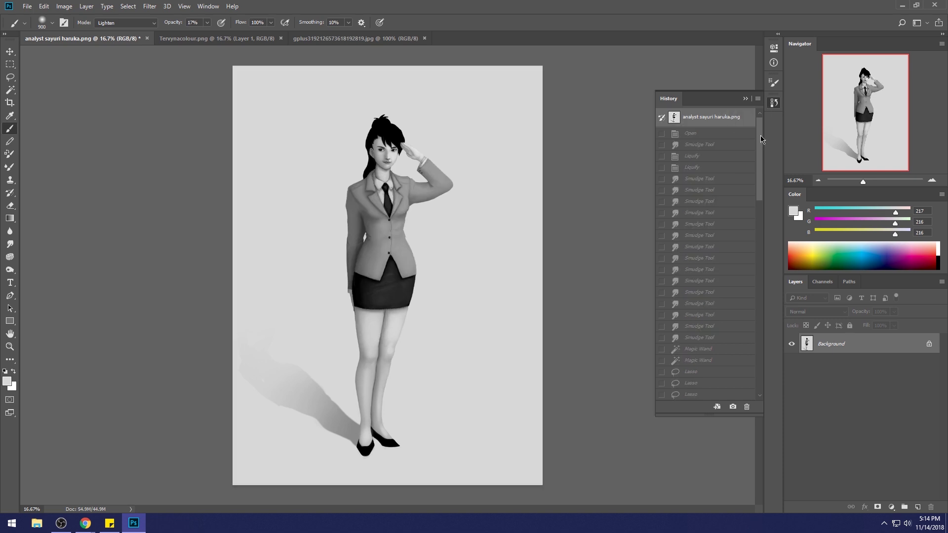
pyautogui.moveTo(760, 135)
pyautogui.mouseDown()
pyautogui.moveTo(760, 276)
pyautogui.moveTo(772, 342)
pyautogui.mouseUp()
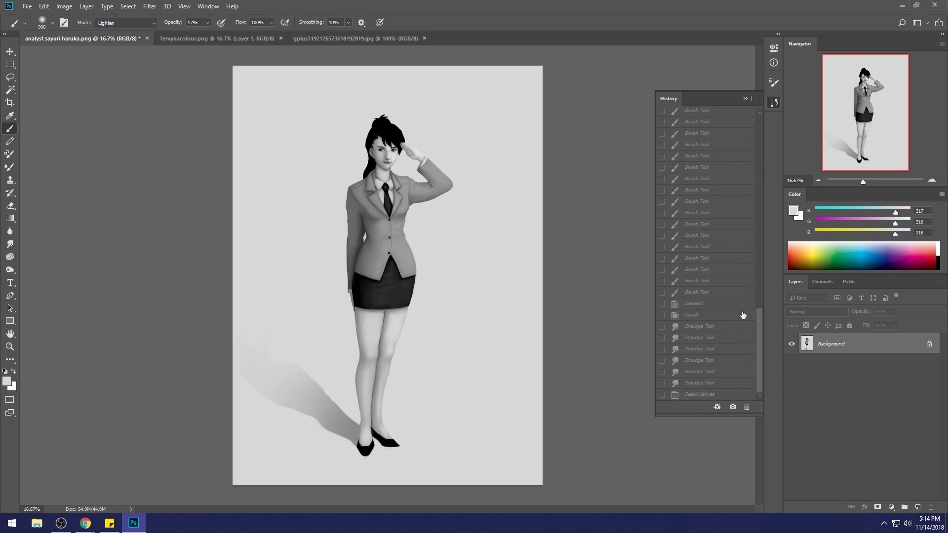
pyautogui.click(710, 397)
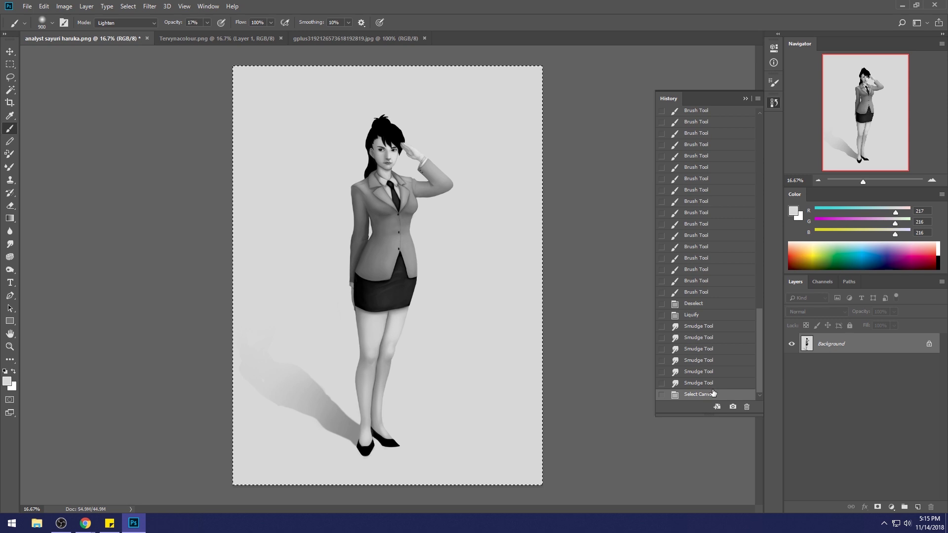
pyautogui.click(745, 99)
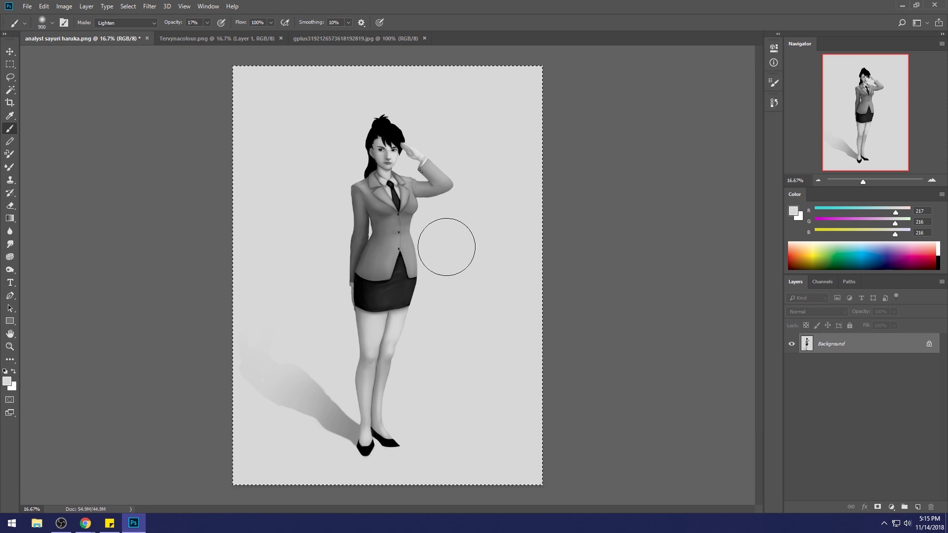
# - Set the colour to #ffffff, sample black from the hair, and return the brush to Normal mode
pyautogui.click(791, 215)
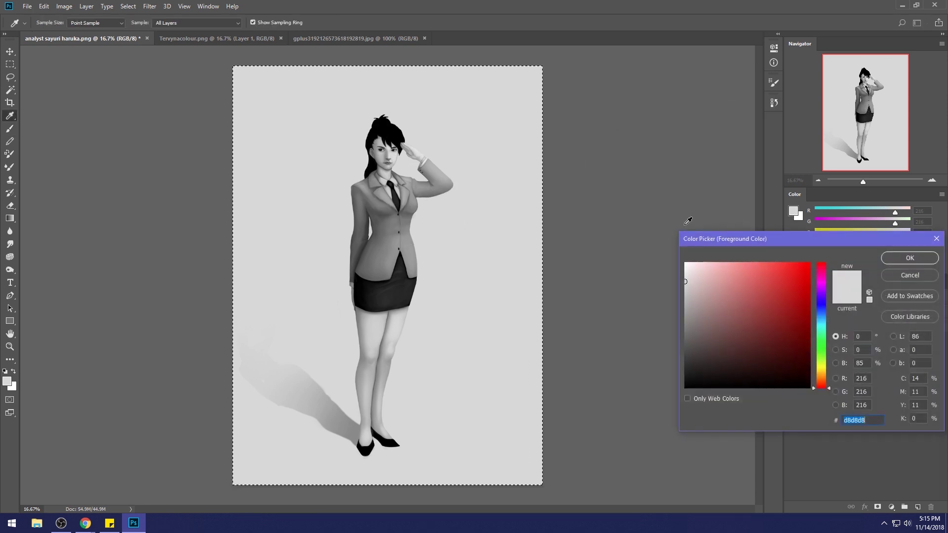
pyautogui.write('ffffff')
pyautogui.click(910, 258)
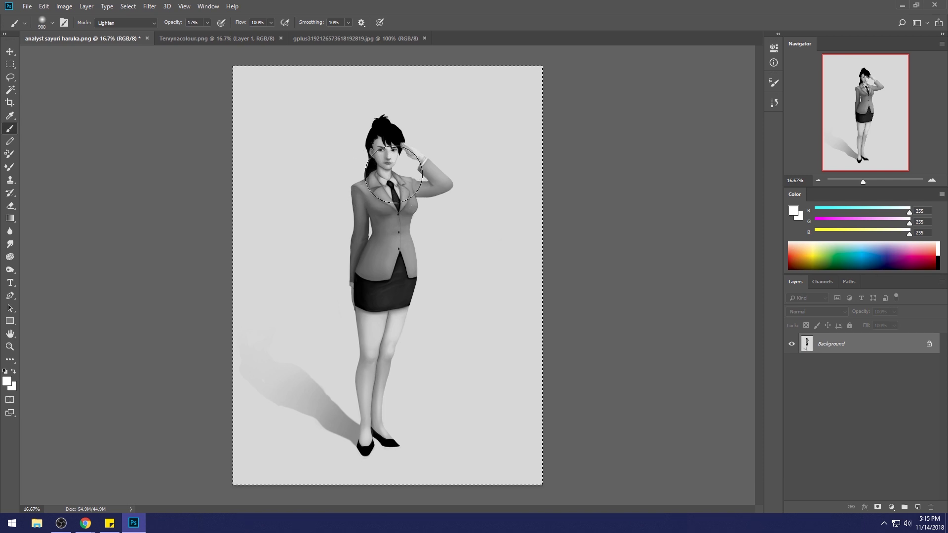
pyautogui.keyDown('alt'); pyautogui.click(407, 143); pyautogui.keyUp('alt')
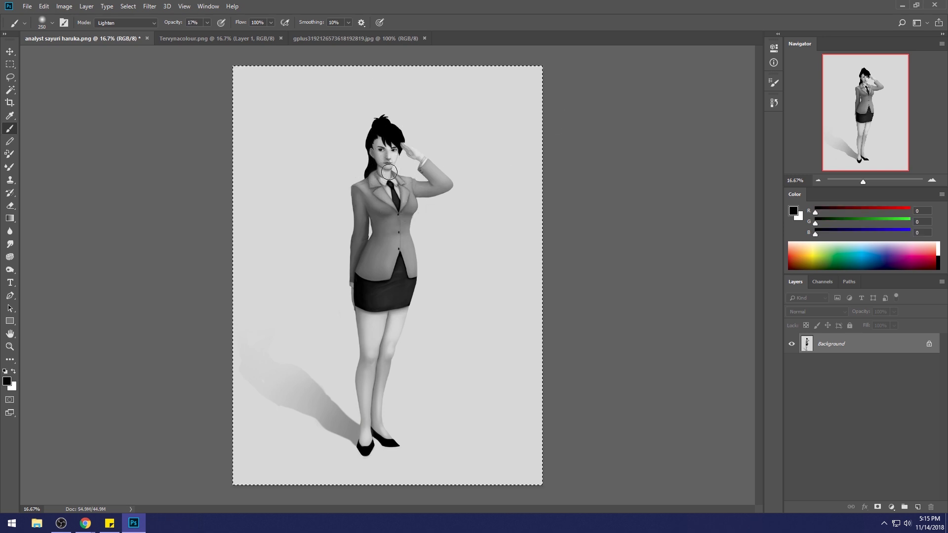
pyautogui.click(140, 22)
pyautogui.click(127, 28)
pyautogui.click(774, 103)
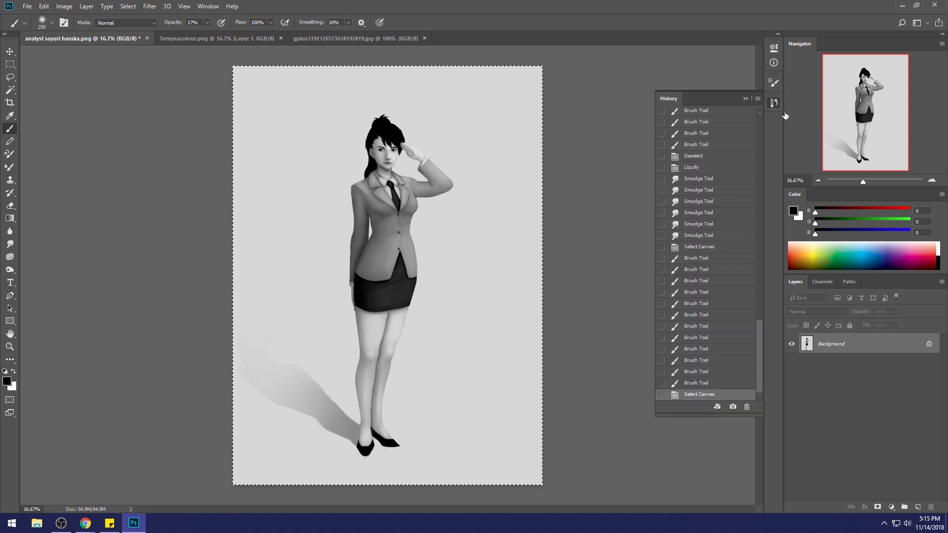
pyautogui.moveTo(760, 334)
pyautogui.mouseDown()
pyautogui.moveTo(786, 158)
pyautogui.moveTo(711, 116)
pyautogui.mouseUp()
pyautogui.click(713, 117)
pyautogui.hotkey('ctrl', 'v')
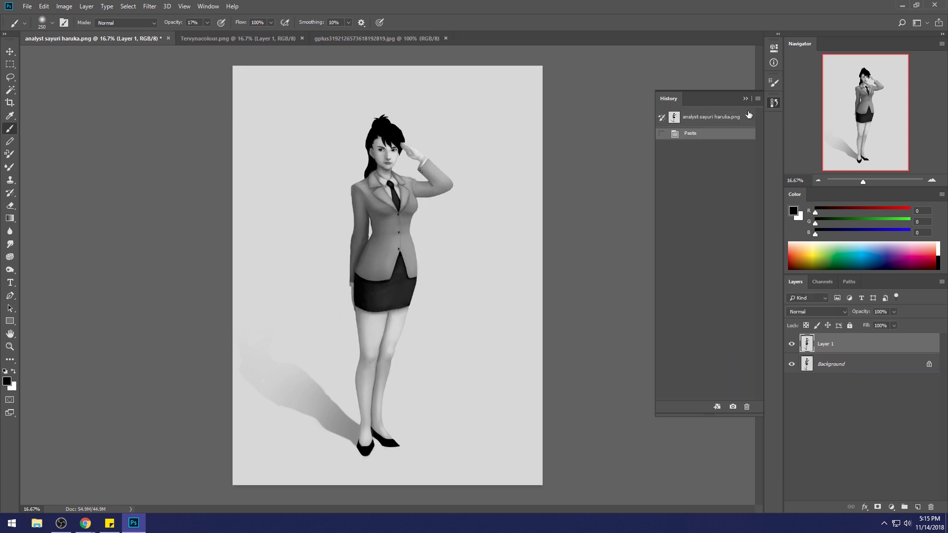
pyautogui.click(748, 100)
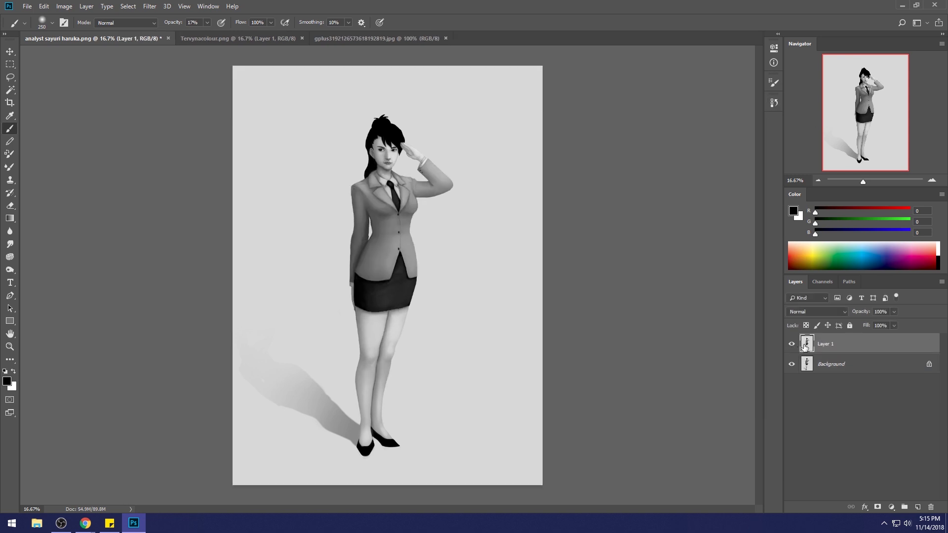
pyautogui.click(791, 345)
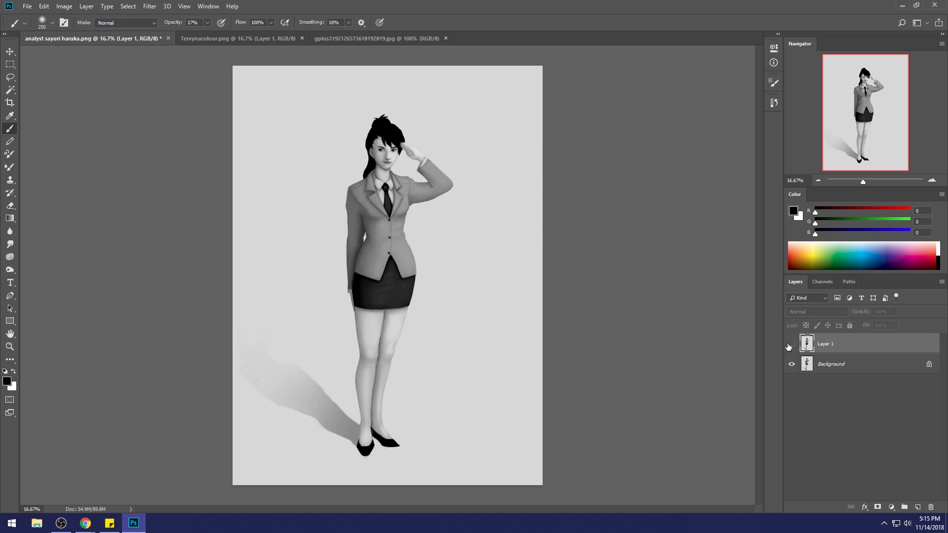
pyautogui.click(791, 346)
pyautogui.click(789, 347)
pyautogui.click(787, 346)
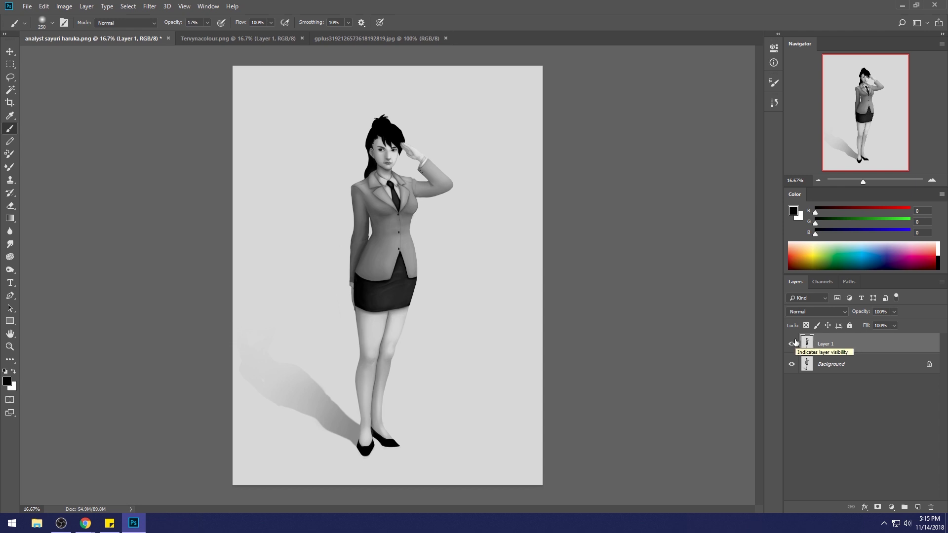
pyautogui.click(792, 344)
pyautogui.click(793, 344)
pyautogui.click(792, 344)
pyautogui.click(792, 344)
pyautogui.click(792, 344)
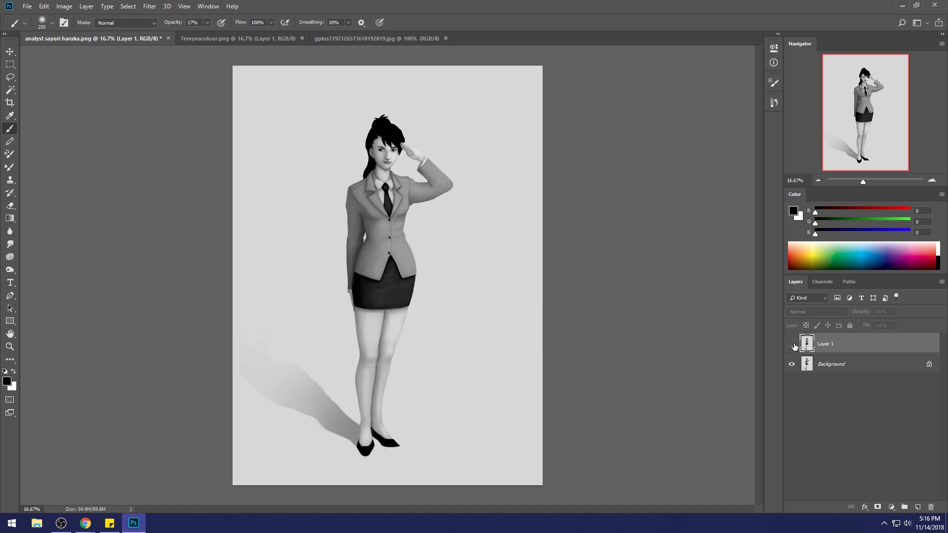
pyautogui.click(792, 345)
pyautogui.click(793, 344)
pyautogui.click(792, 344)
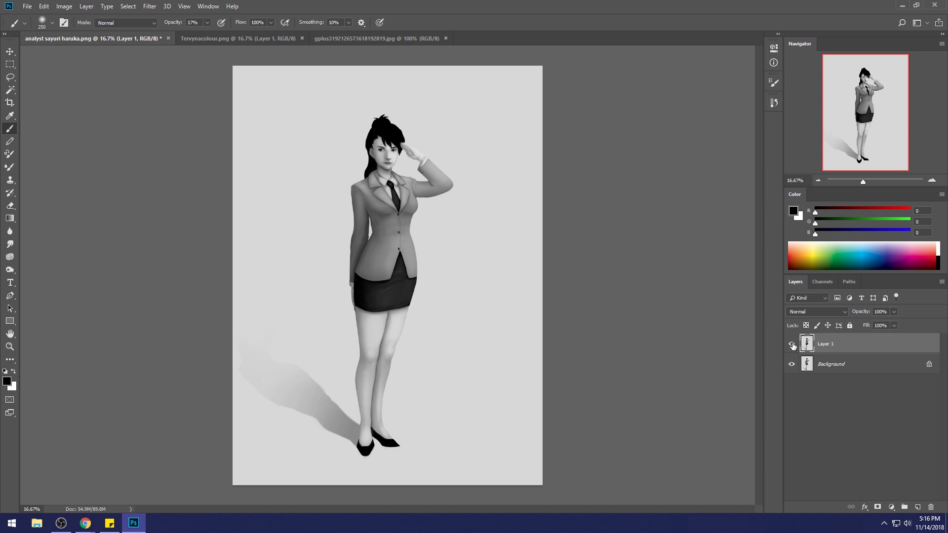
pyautogui.click(792, 344)
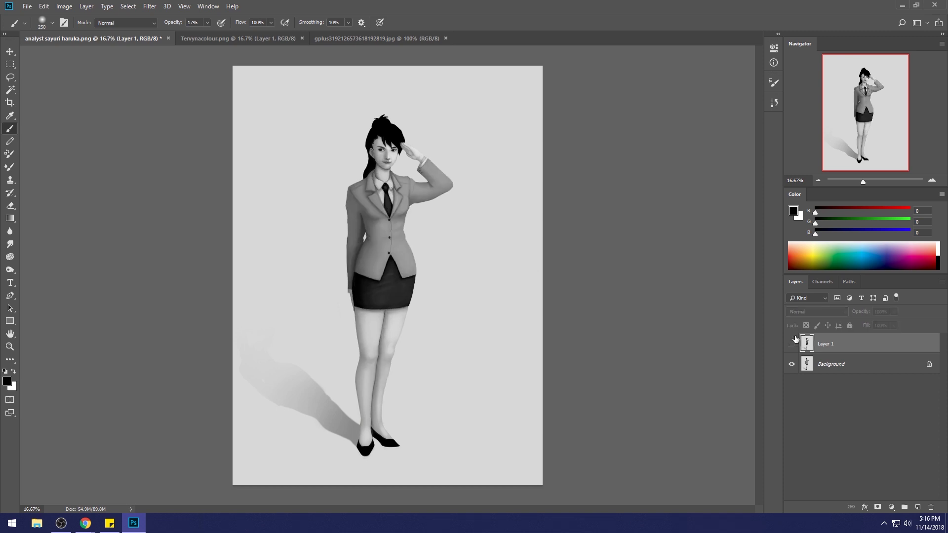
pyautogui.click(792, 342)
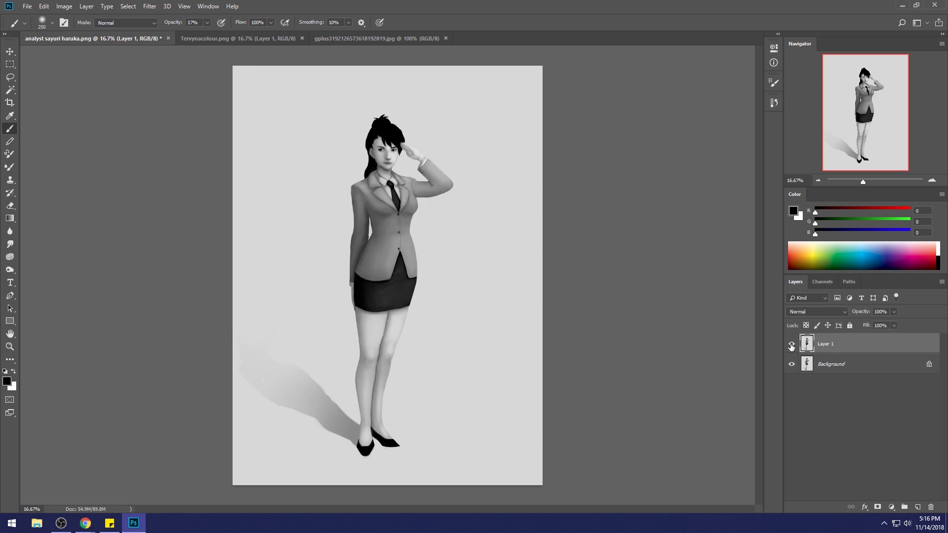
pyautogui.click(791, 346)
pyautogui.click(791, 346)
pyautogui.click(791, 343)
# - Toggle the edited layer's visibility to compare it with the original
pyautogui.click(792, 343)
pyautogui.click(792, 344)
pyautogui.click(792, 344)
# - Magic Wand the plain background again with tolerance set to 5
pyautogui.click(10, 90)
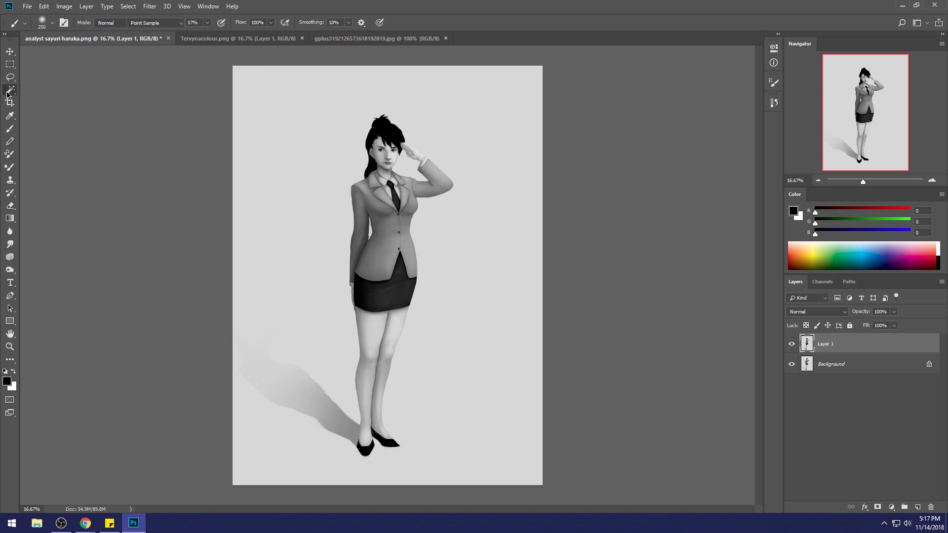
pyautogui.click(507, 280)
pyautogui.click(204, 25)
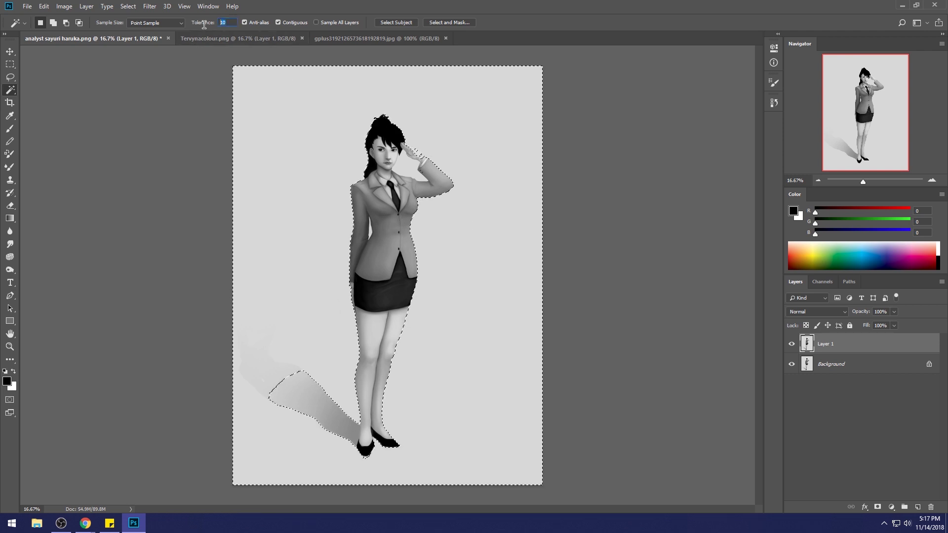
pyautogui.write('5')
pyautogui.click(470, 180)
# - Deselect and apply a Hue/Saturation lightness of +11
pyautogui.hotkey('ctrl', 'd')
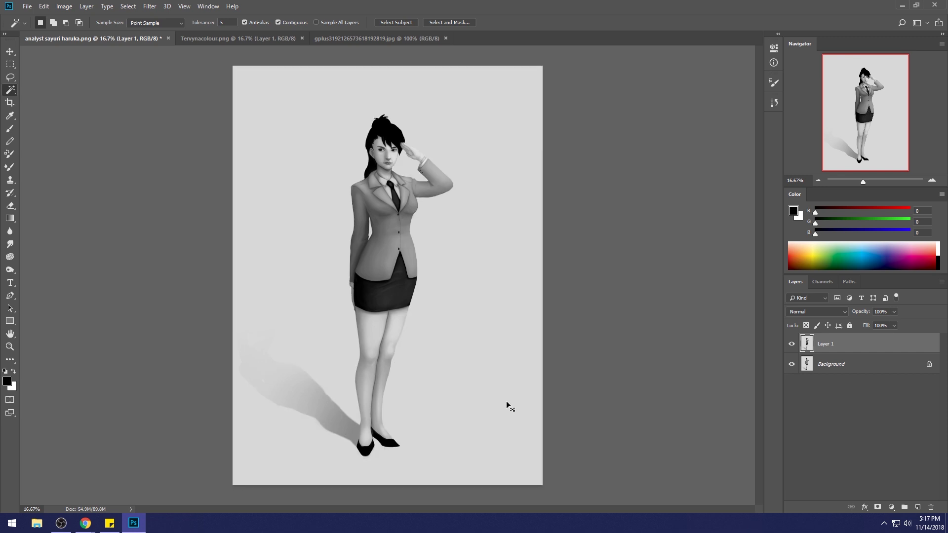
pyautogui.hotkey('ctrl', 'u')
pyautogui.moveTo(721, 328); pyautogui.dragTo(725, 331)
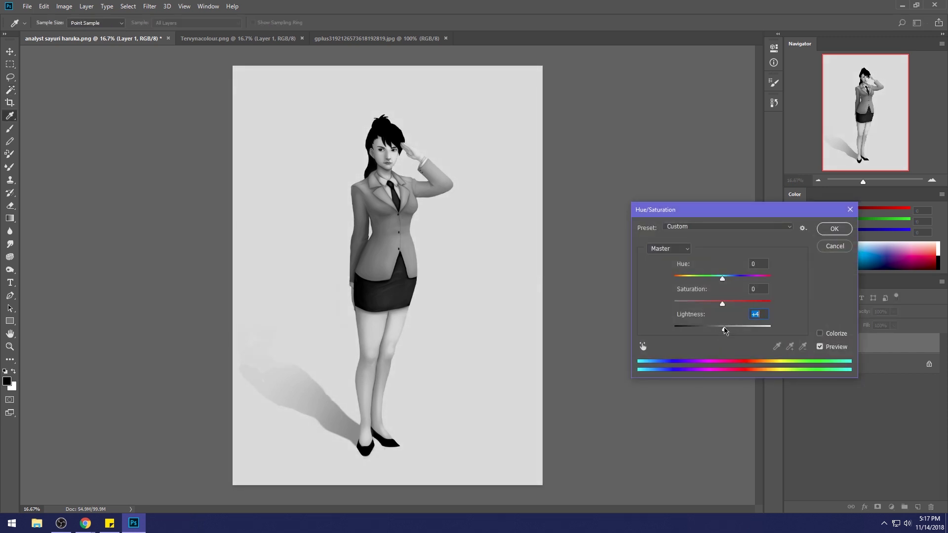
pyautogui.click(833, 228)
# - Invert the selection and apply Levels with black input 14 and white input 246
pyautogui.press('m')
pyautogui.rightClick(393, 155)
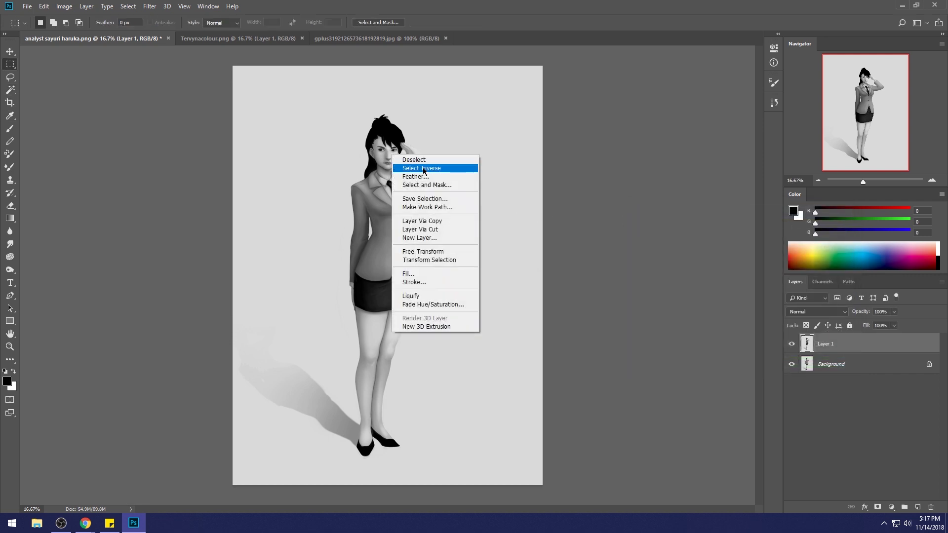
pyautogui.click(422, 168)
pyautogui.hotkey('ctrl', 'u')
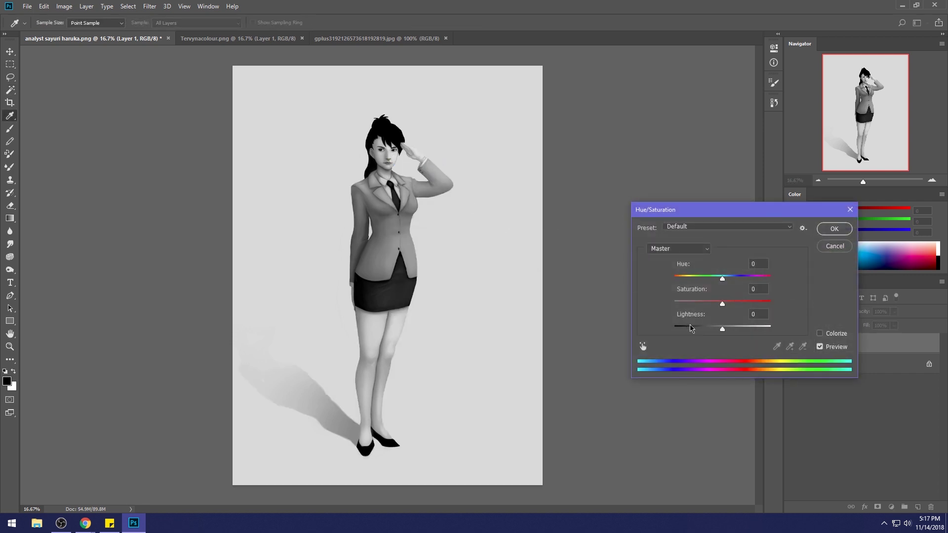
pyautogui.click(834, 247)
pyautogui.hotkey('ctrl', 'l')
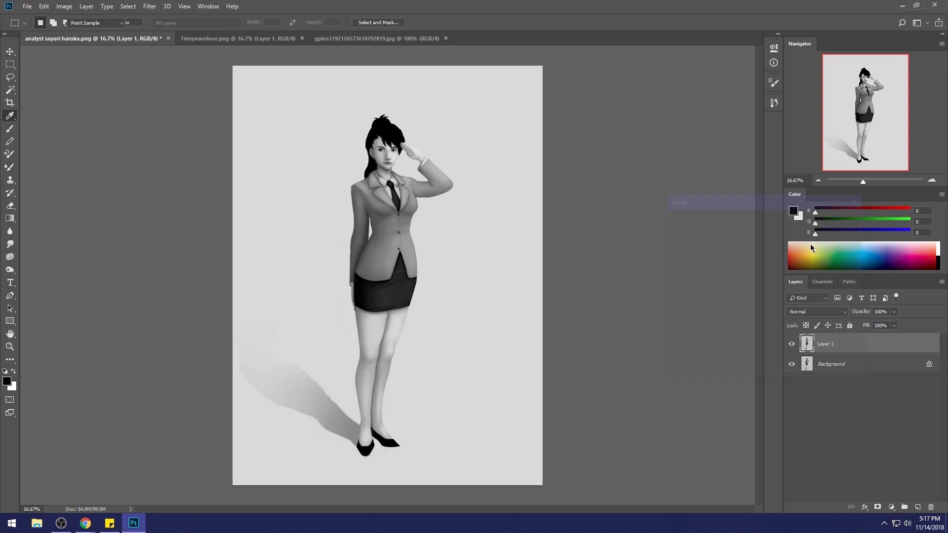
pyautogui.moveTo(676, 311); pyautogui.dragTo(684, 311)
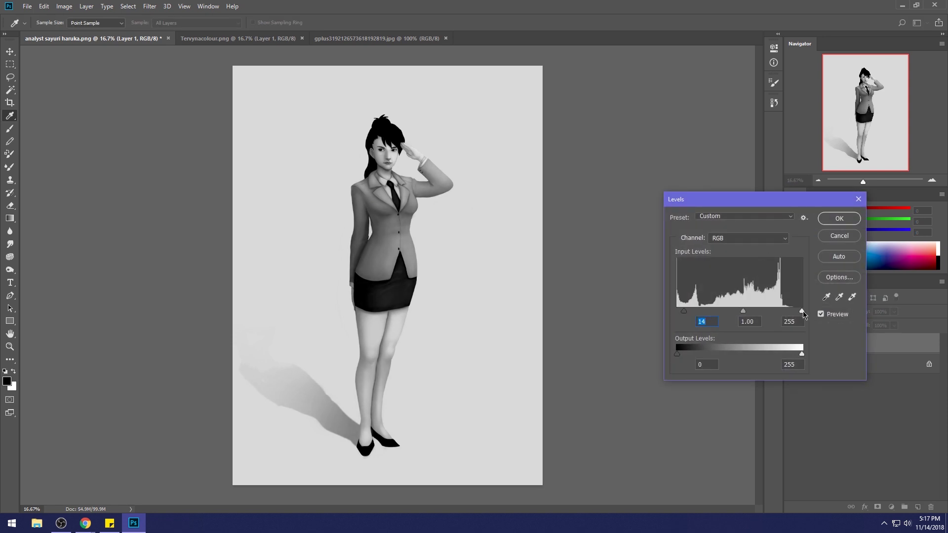
pyautogui.moveTo(804, 315); pyautogui.dragTo(798, 311)
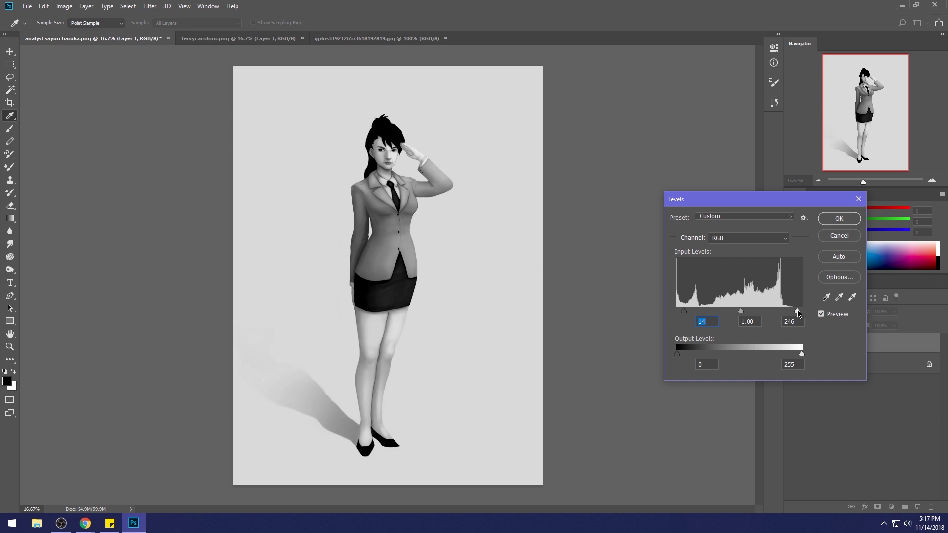
pyautogui.click(839, 218)
# - Invert to the background and darken it with Hue/Saturation lightness -11
pyautogui.press('m')
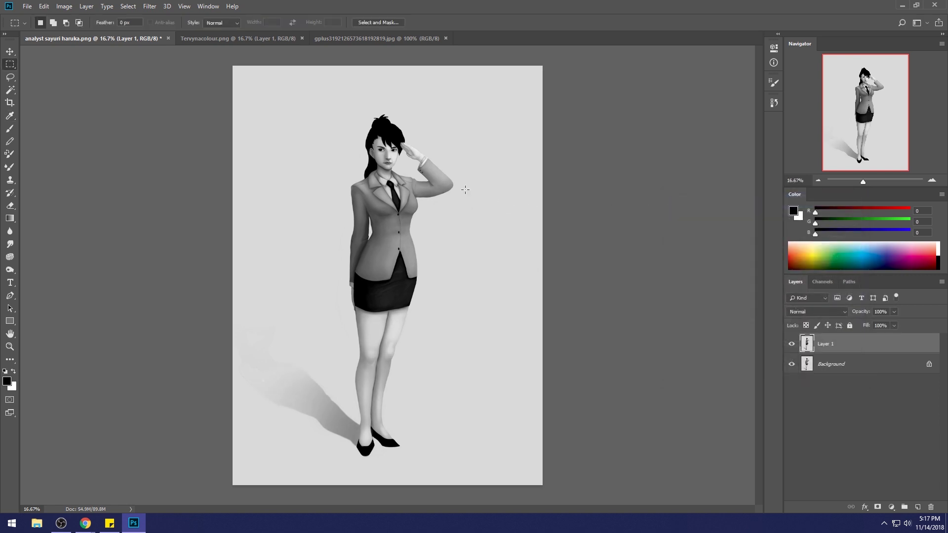
pyautogui.rightClick(465, 190)
pyautogui.click(506, 206)
pyautogui.hotkey('ctrl', 'u')
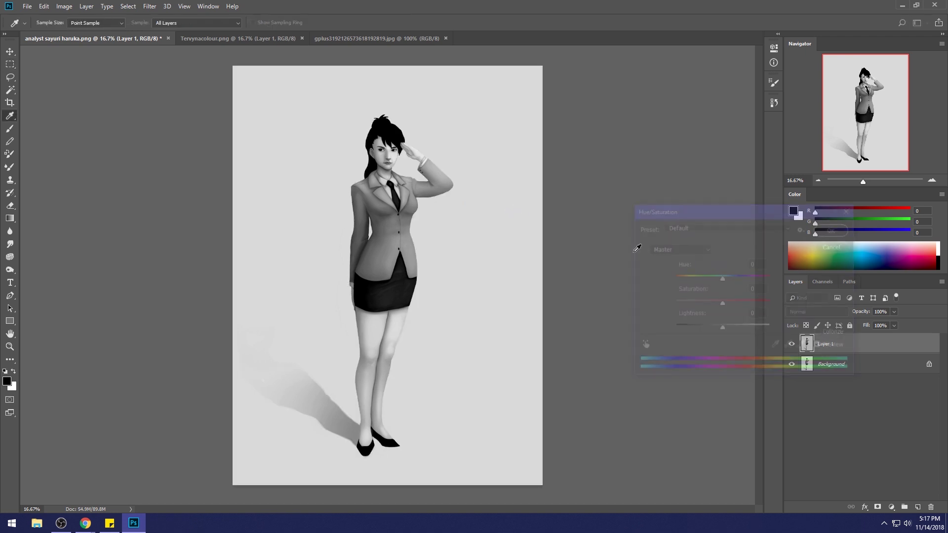
pyautogui.moveTo(722, 330); pyautogui.dragTo(717, 331)
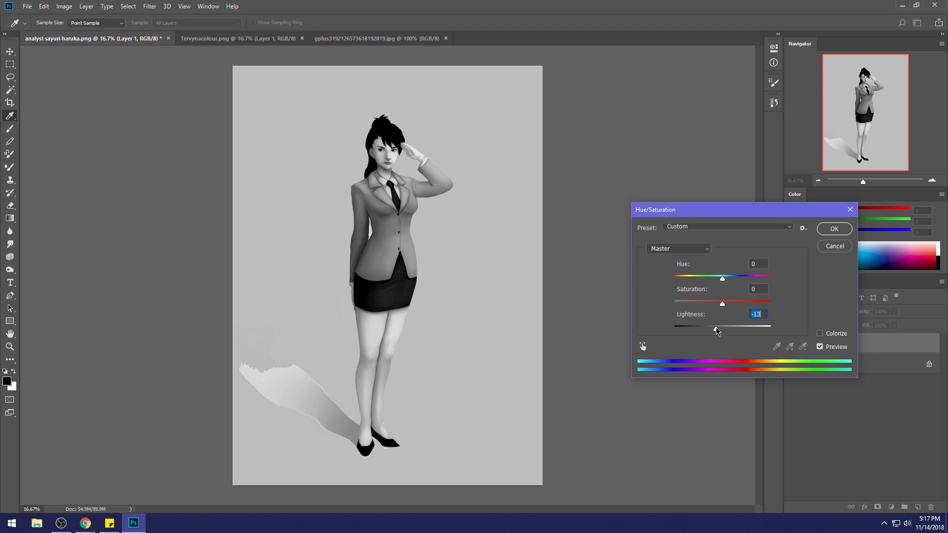
pyautogui.moveTo(716, 332); pyautogui.dragTo(694, 332)
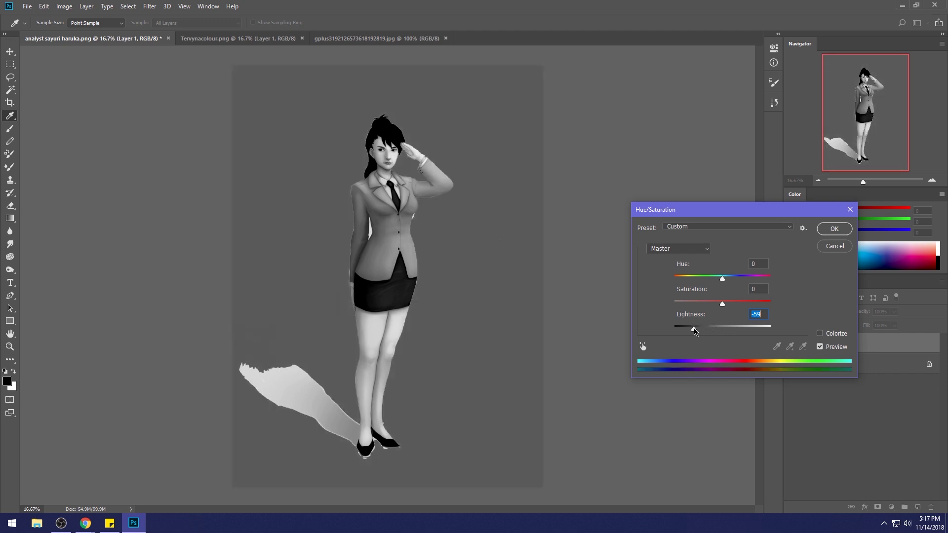
pyautogui.moveTo(695, 331); pyautogui.dragTo(718, 335)
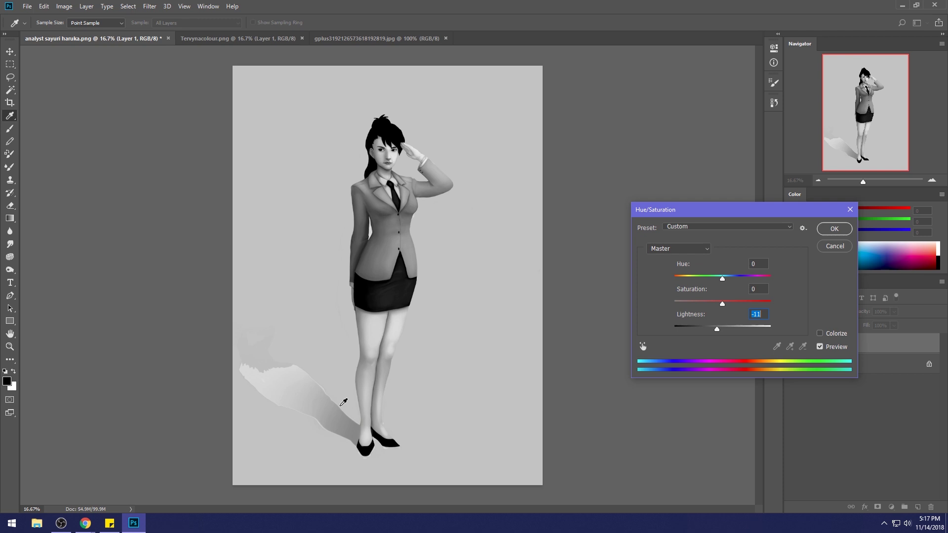
pyautogui.click(841, 231)
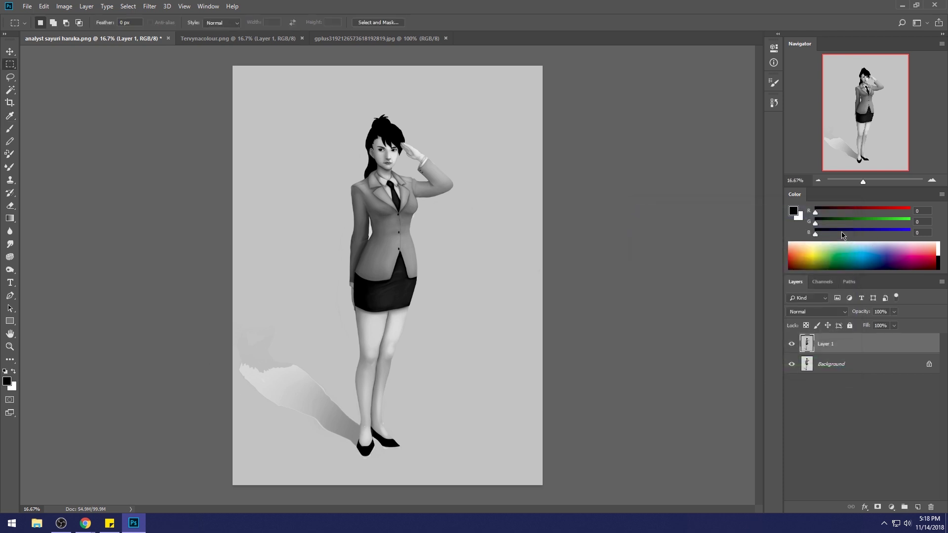
# - Pick the 80 px Dry-Oil brush at 100% opacity, enlarge it to 400, and sample the background grey
pyautogui.press('b')
pyautogui.rightClick(390, 342)
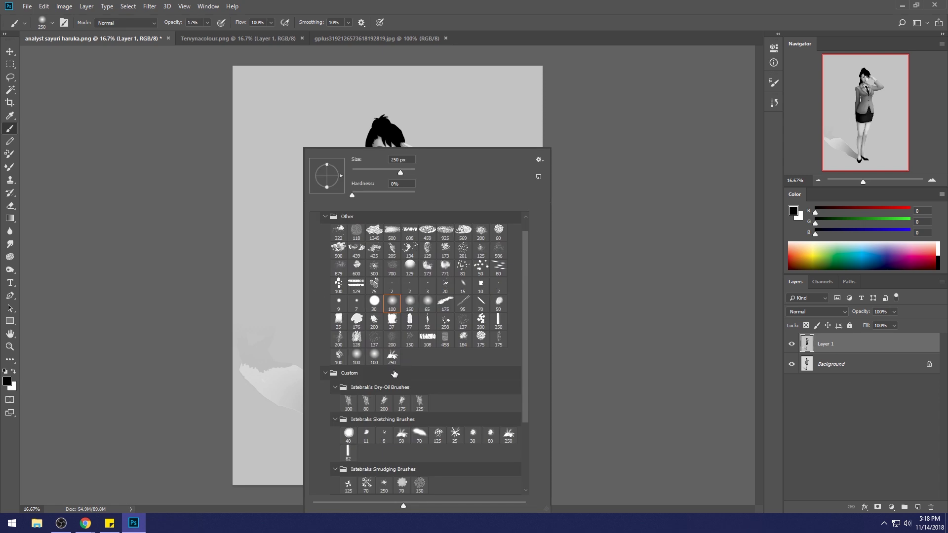
pyautogui.click(365, 401)
pyautogui.click(572, 279)
pyautogui.moveTo(207, 22)
pyautogui.mouseDown()
pyautogui.moveTo(229, 38)
pyautogui.moveTo(252, 35)
pyautogui.mouseUp()
pyautogui.press(']')
pyautogui.press(']')
pyautogui.press(']')
pyautogui.press(']')
pyautogui.press(']')
pyautogui.press(']')
pyautogui.press(']')
pyautogui.press(']')
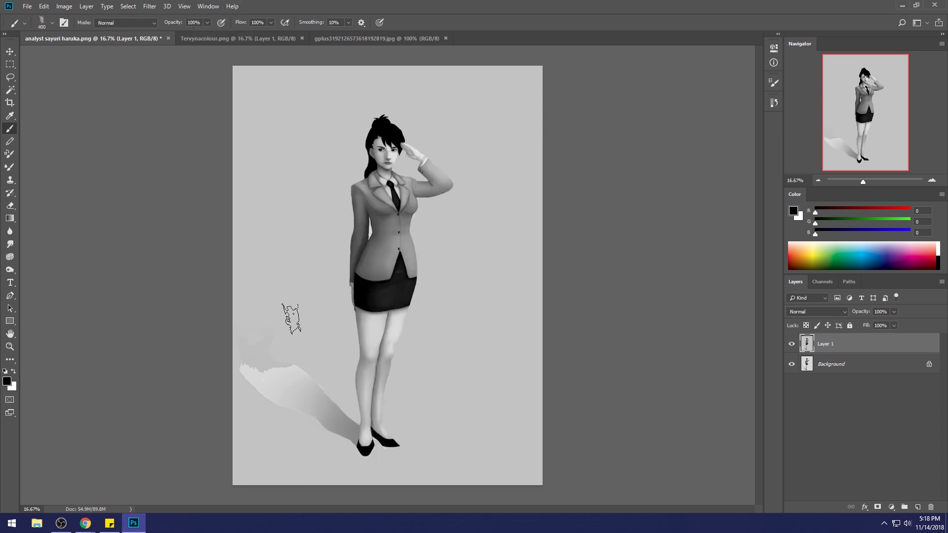
pyautogui.keyDown('alt'); pyautogui.click(275, 338); pyautogui.keyUp('alt')
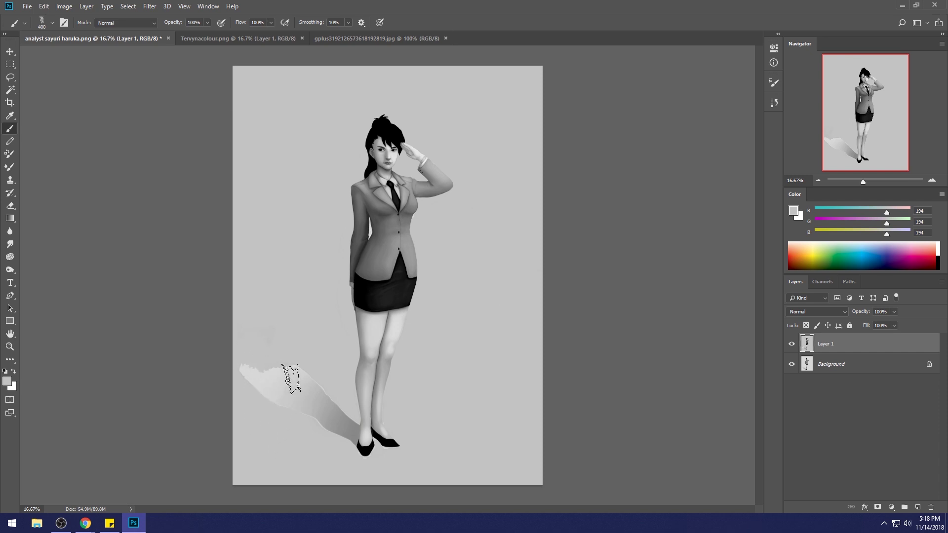
# - Paint the background grey over the cast shadow beside the feet, redoing one stroke smaller
pyautogui.press('m')
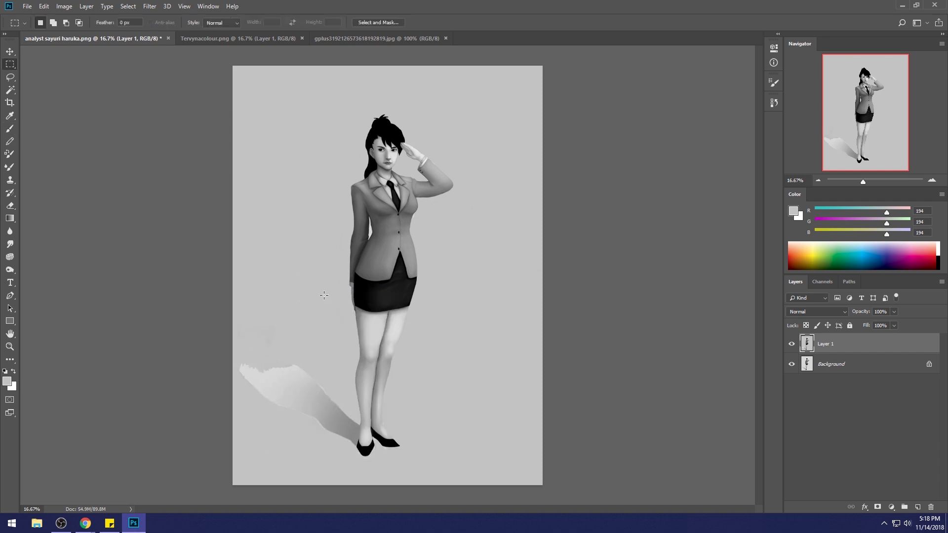
pyautogui.press('b')
pyautogui.moveTo(254, 395)
pyautogui.mouseDown()
pyautogui.moveTo(243, 351)
pyautogui.moveTo(265, 401)
pyautogui.moveTo(295, 370)
pyautogui.moveTo(306, 425)
pyautogui.moveTo(310, 371)
pyautogui.moveTo(322, 444)
pyautogui.moveTo(327, 398)
pyautogui.moveTo(340, 426)
pyautogui.mouseUp()
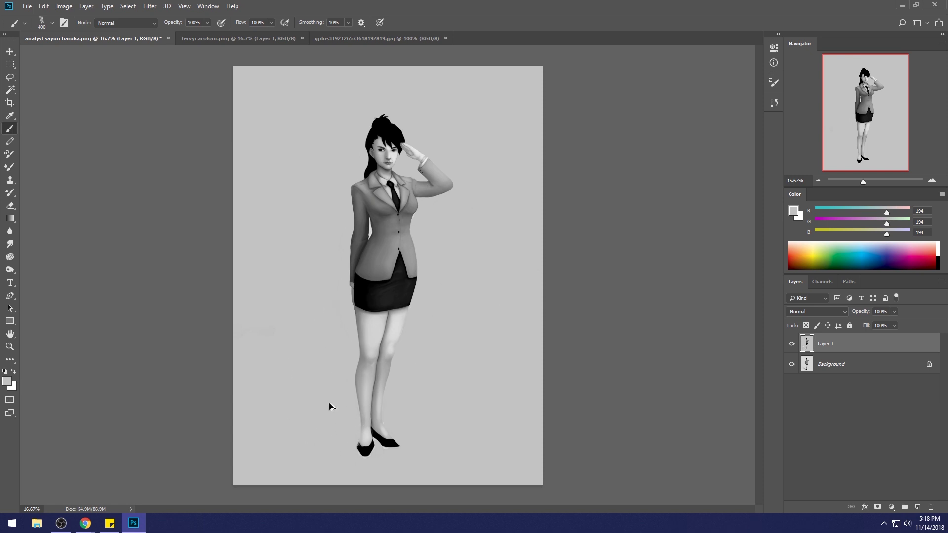
pyautogui.hotkey('ctrl', 'z')
pyautogui.press('[')
pyautogui.press('[')
pyautogui.press('[')
pyautogui.press('[')
pyautogui.press('[')
pyautogui.moveTo(349, 419)
pyautogui.mouseDown()
pyautogui.moveTo(345, 450)
pyautogui.moveTo(348, 420)
pyautogui.moveTo(342, 438)
pyautogui.moveTo(337, 400)
pyautogui.moveTo(301, 433)
pyautogui.moveTo(315, 388)
pyautogui.moveTo(300, 421)
pyautogui.moveTo(308, 426)
pyautogui.moveTo(312, 387)
pyautogui.moveTo(301, 369)
pyautogui.moveTo(244, 393)
pyautogui.moveTo(239, 364)
pyautogui.mouseUp()
# - Magic Wand the gap between arm and jacket, then drop the selection
pyautogui.click(9, 90)
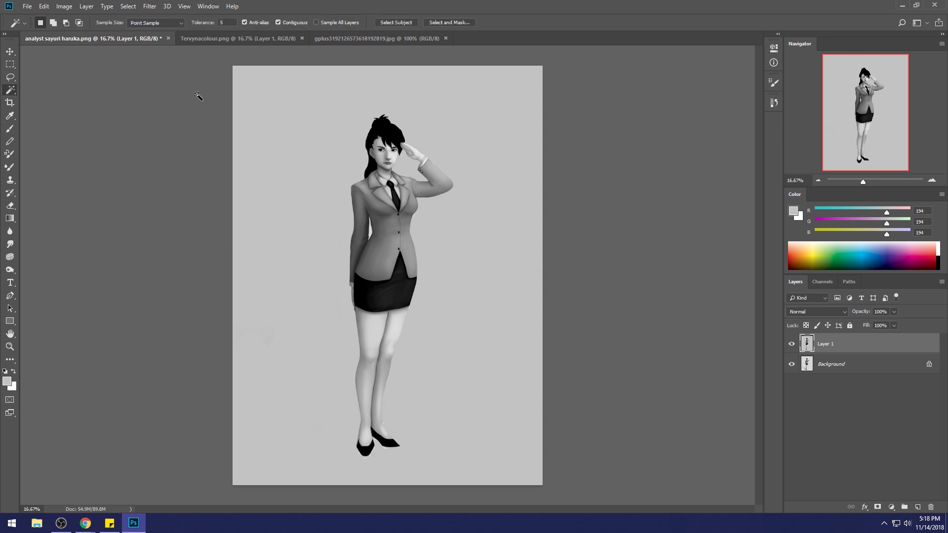
pyautogui.click(370, 229)
pyautogui.keyDown('shift'); pyautogui.click(371, 241); pyautogui.keyUp('shift')
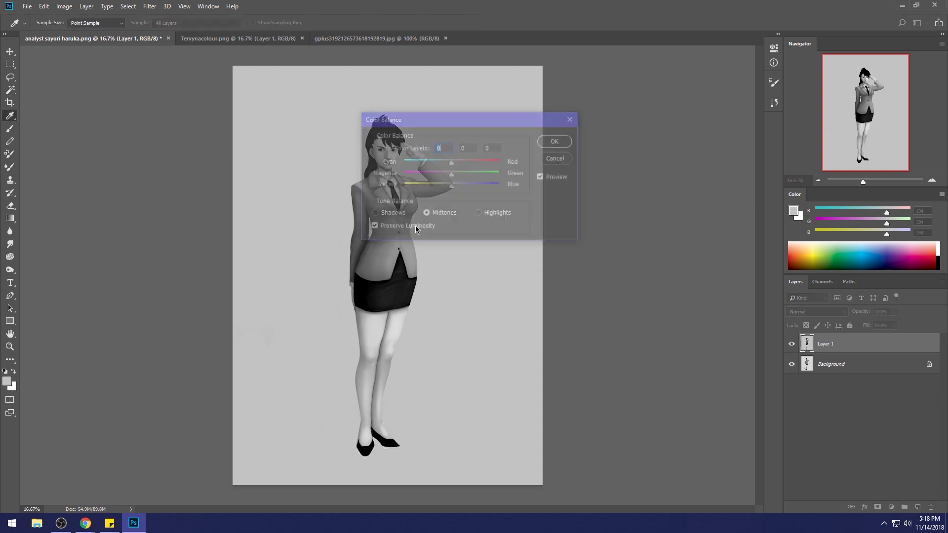
pyautogui.hotkey('ctrl', 'b')
pyautogui.click(556, 159)
pyautogui.press('b')
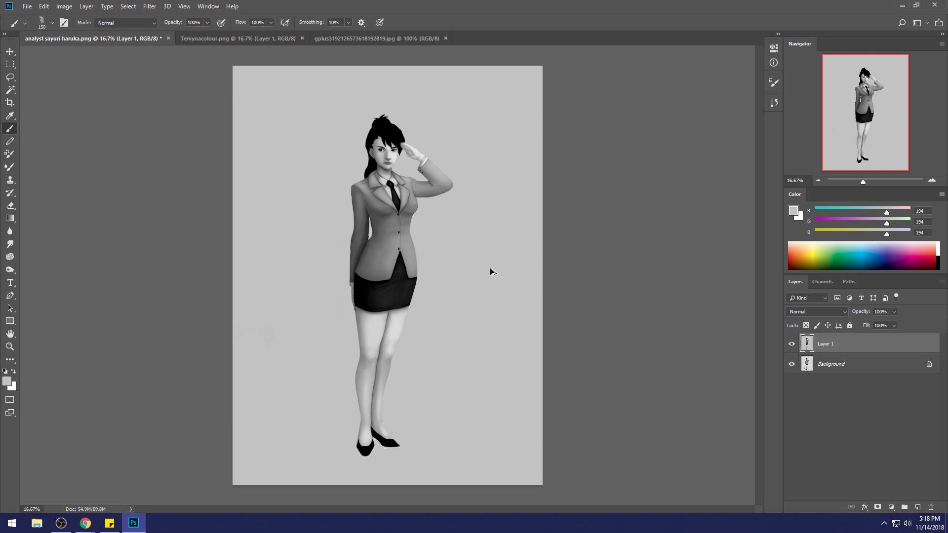
pyautogui.press('m')
pyautogui.rightClick(398, 218)
pyautogui.click(425, 226)
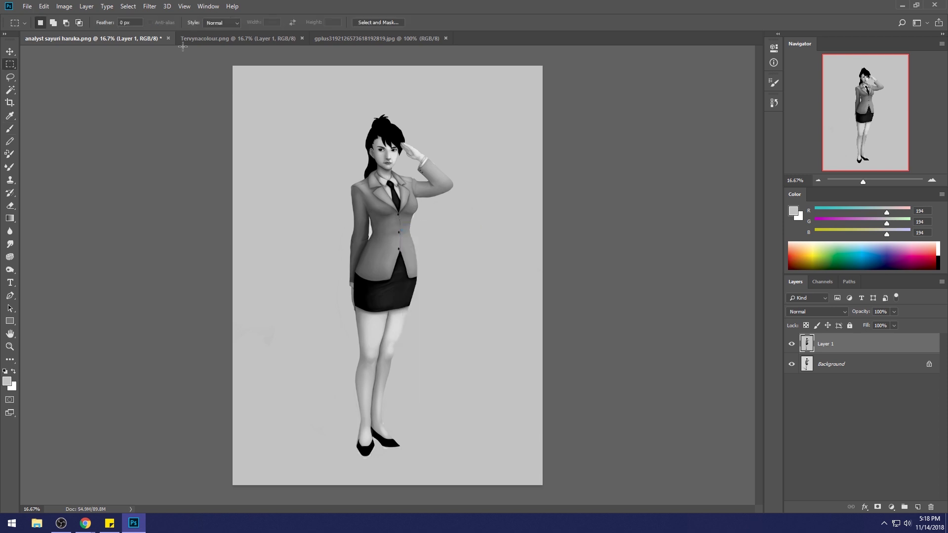
# - Select the jacket's left edge at tolerance 15, then deselect
pyautogui.click(9, 90)
pyautogui.click(223, 23)
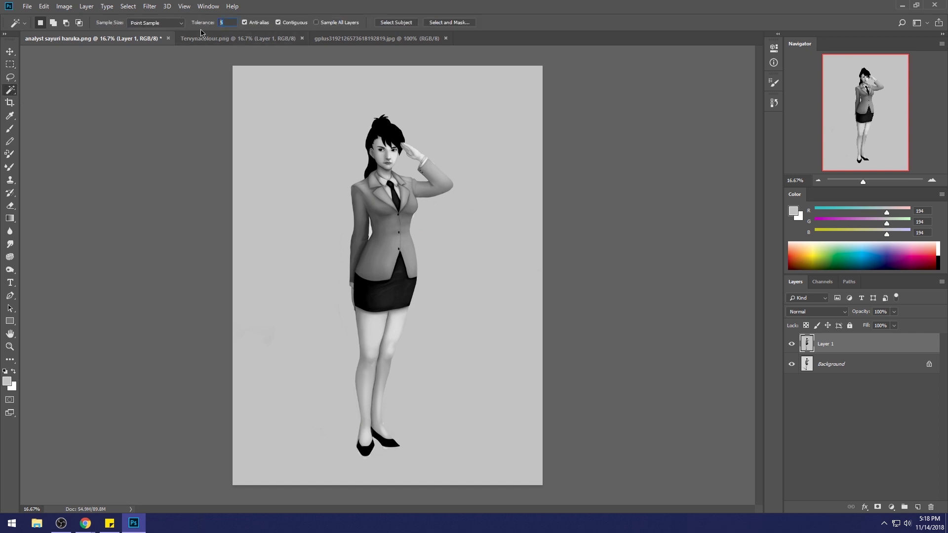
pyautogui.write('15')
pyautogui.click(369, 229)
pyautogui.hotkey('ctrl', 'd')
pyautogui.press('b')
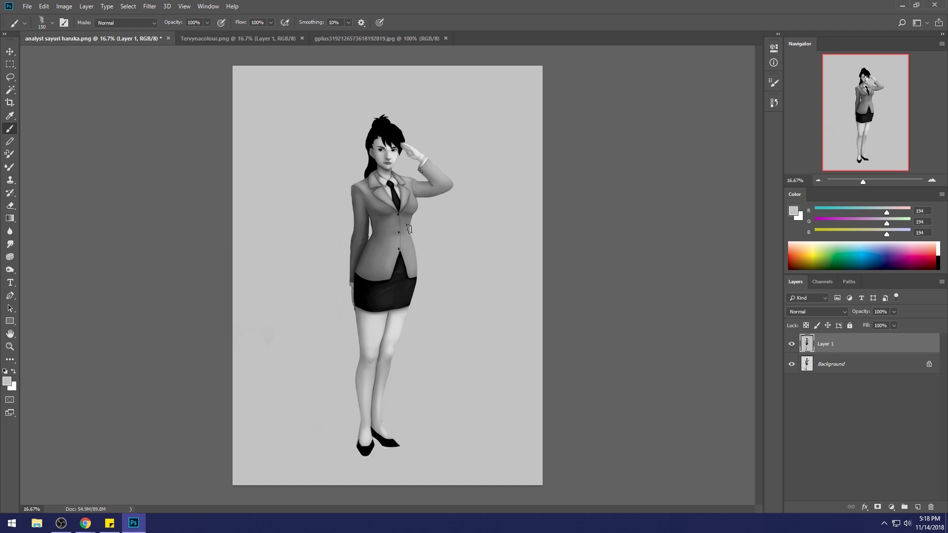
pyautogui.press('m')
# - Compare against the original, flatten Layer 1, and save and close the grayscale document
pyautogui.click(791, 344)
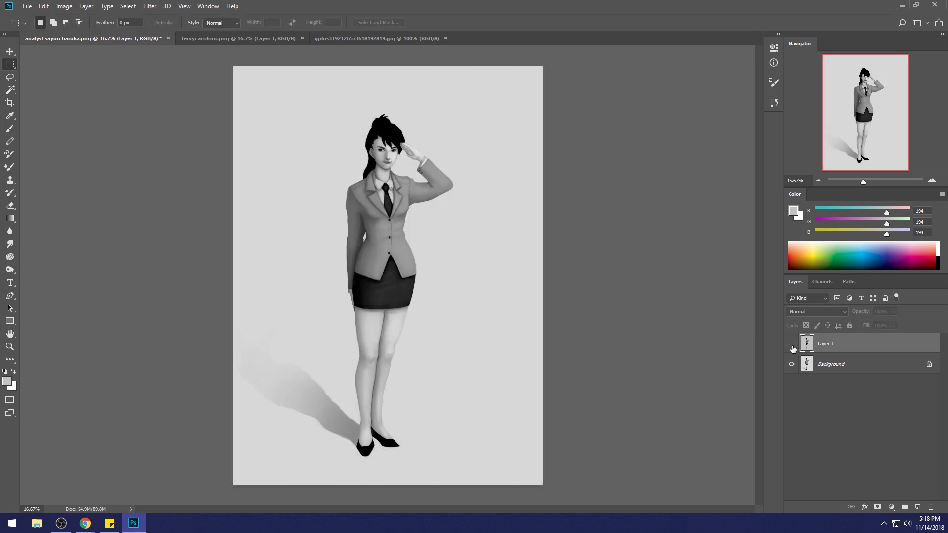
pyautogui.click(792, 344)
pyautogui.rightClick(836, 348)
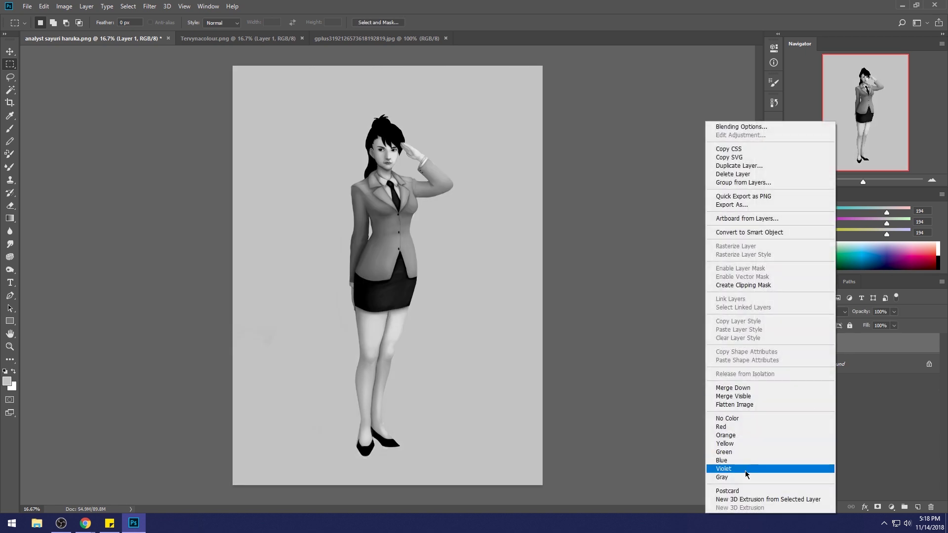
pyautogui.click(768, 405)
pyautogui.click(146, 38)
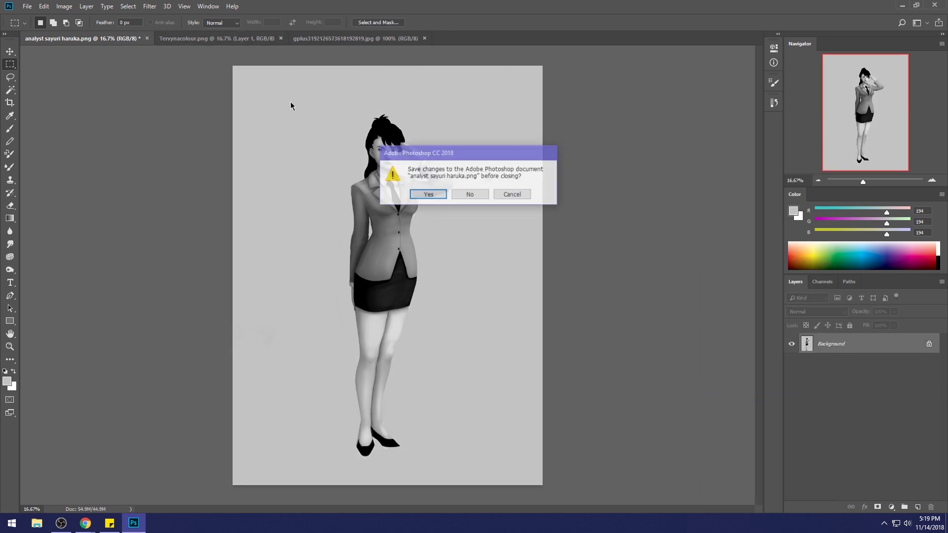
pyautogui.click(429, 194)
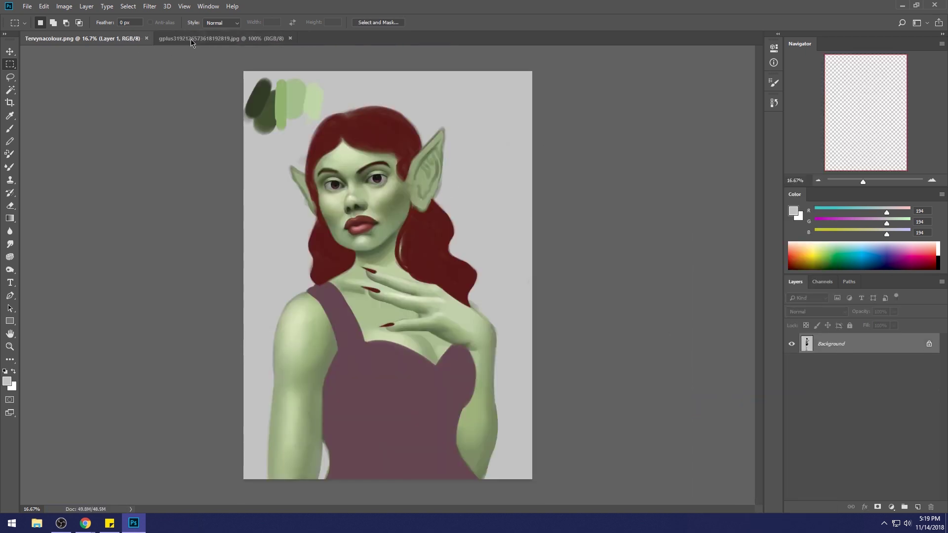
pyautogui.click(171, 39)
pyautogui.click(128, 39)
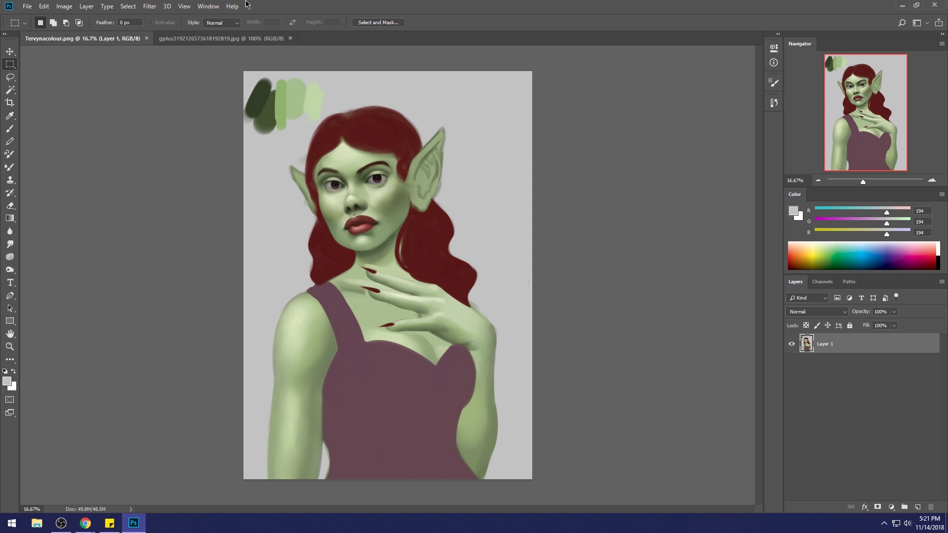
# - Open the elf painting in Liquify, warp around her eye, and settle the brush at 600
pyautogui.click(149, 6)
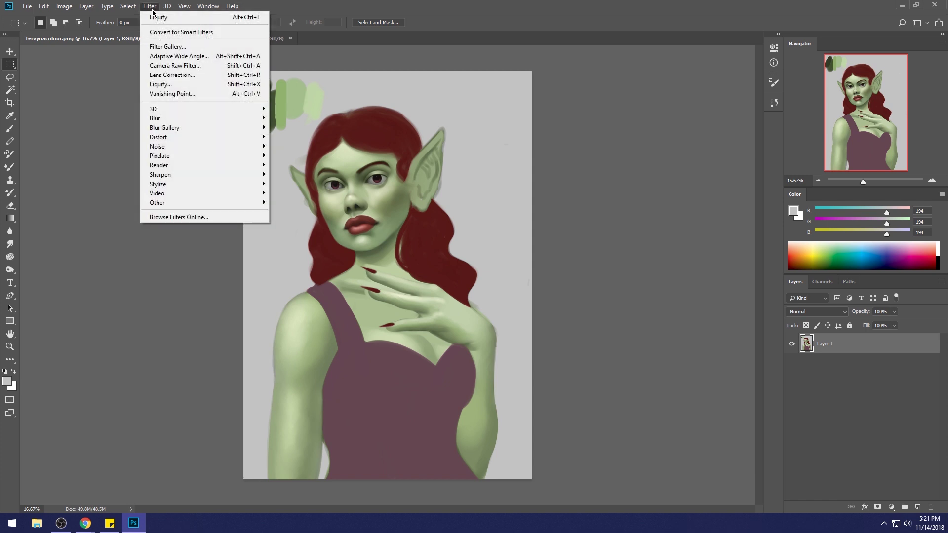
pyautogui.click(189, 84)
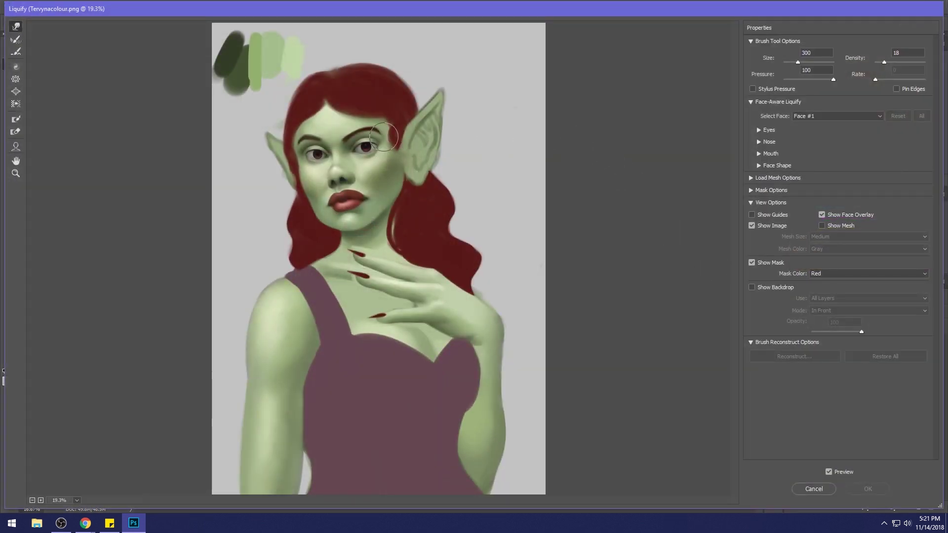
pyautogui.press(']')
pyautogui.press(']')
pyautogui.press(']')
pyautogui.press(']')
pyautogui.press(']')
pyautogui.press(']')
pyautogui.moveTo(333, 154); pyautogui.dragTo(339, 152)
pyautogui.press('[')
pyautogui.press('[')
pyautogui.press('[')
pyautogui.press('[')
pyautogui.press('[')
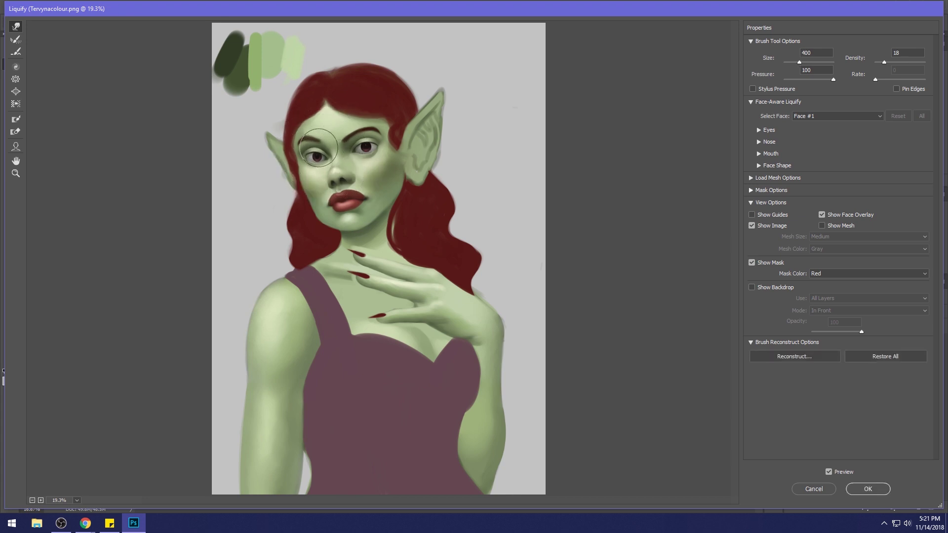
pyautogui.press('[')
pyautogui.press('[')
pyautogui.press(']')
pyautogui.press(']')
pyautogui.press(']')
pyautogui.press(']')
pyautogui.press(']')
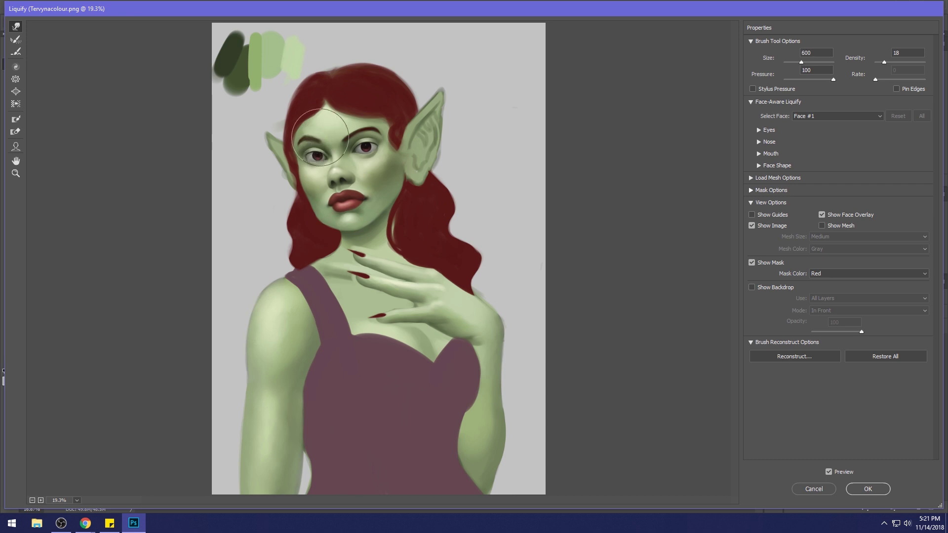
pyautogui.press('[')
pyautogui.press('[')
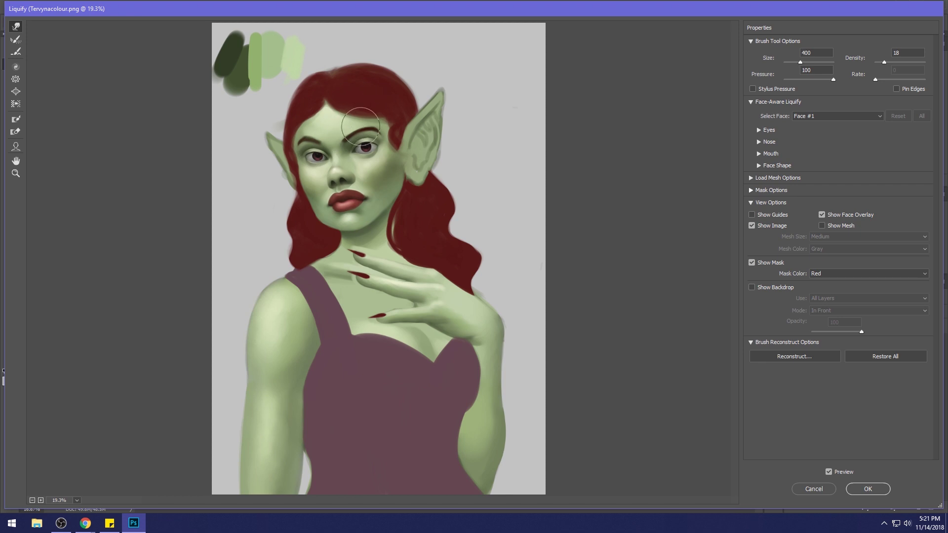
pyautogui.press('[')
pyautogui.press('[')
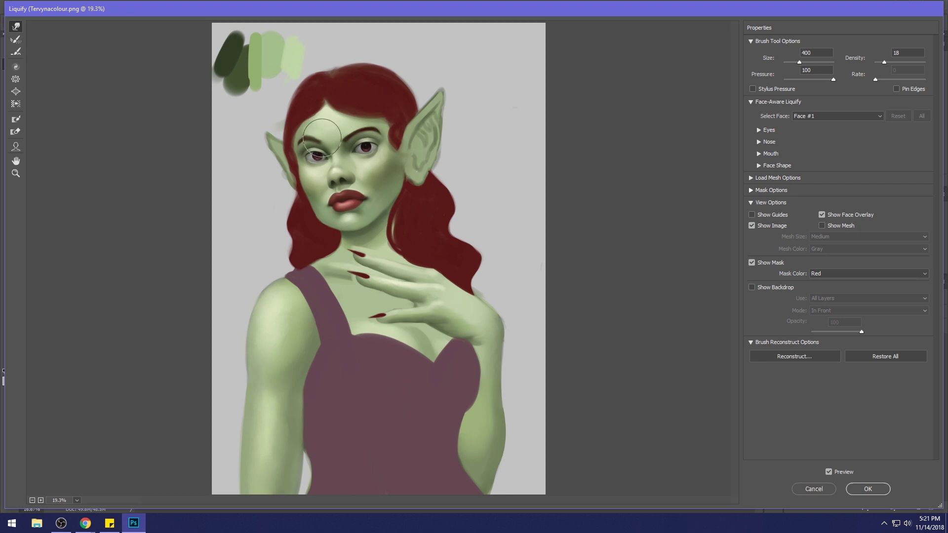
pyautogui.press('[')
pyautogui.press('[')
pyautogui.press(']')
# - Resize the warp brush and pull the ear lobe and hair edge downward
pyautogui.press(']')
pyautogui.press(']')
pyautogui.press(']')
pyautogui.press(']')
pyautogui.press(']')
pyautogui.press(']')
pyautogui.press(']')
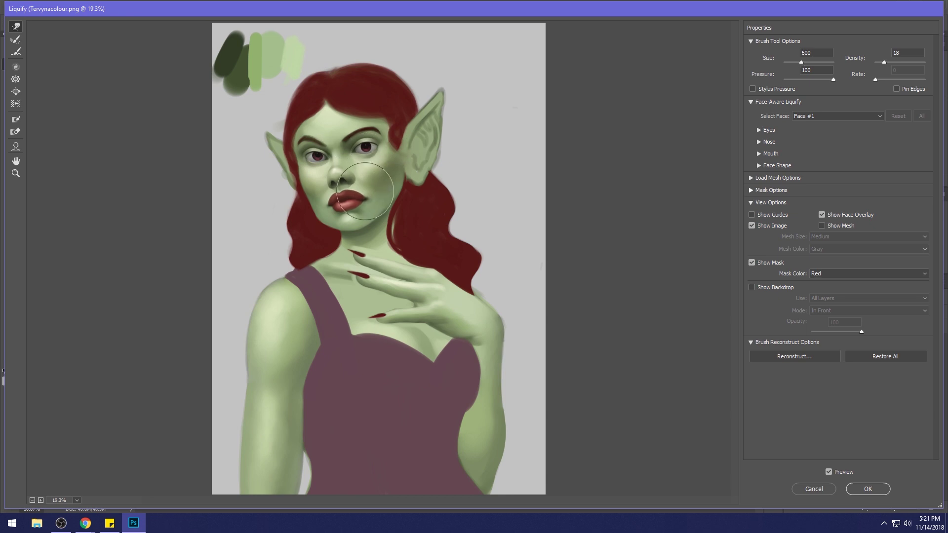
pyautogui.press('[')
pyautogui.press('[')
pyautogui.press(']')
pyautogui.press(']')
pyautogui.press(']')
pyautogui.press(']')
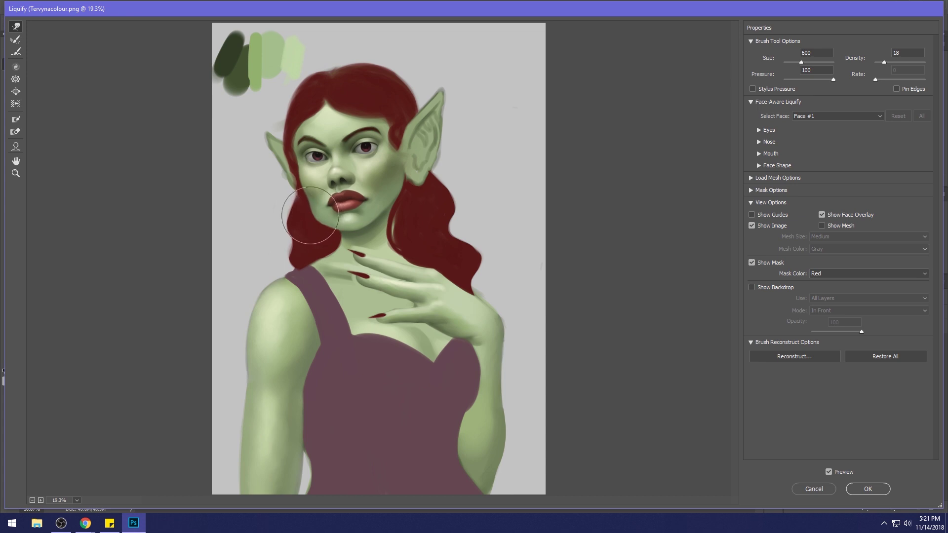
pyautogui.press('[')
pyautogui.press('[')
pyautogui.press('[')
pyautogui.press('[')
pyautogui.press('[')
pyautogui.press('[')
pyautogui.press('[')
pyautogui.press('[')
pyautogui.press('[')
pyautogui.press(']')
pyautogui.press(']')
pyautogui.press(']')
pyautogui.press(']')
pyautogui.press(']')
pyautogui.press(']')
pyautogui.press(']')
pyautogui.press(']')
pyautogui.press(']')
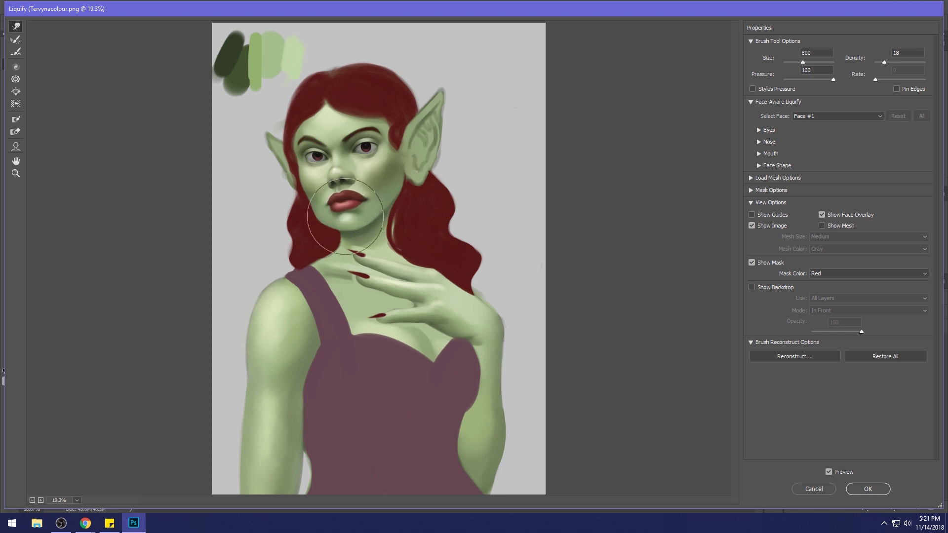
pyautogui.press('[')
pyautogui.press('[')
pyautogui.press('[')
pyautogui.press('[')
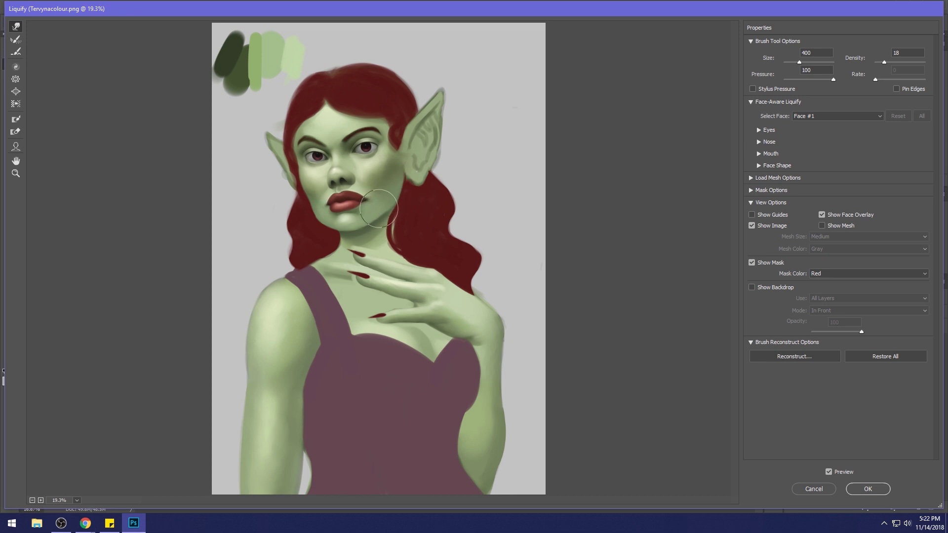
pyautogui.press(']')
pyautogui.press(']')
pyautogui.press(']')
pyautogui.press('[')
pyautogui.press('[')
pyautogui.moveTo(406, 185)
pyautogui.mouseDown()
pyautogui.moveTo(403, 204)
pyautogui.moveTo(407, 177)
pyautogui.moveTo(426, 193)
pyautogui.mouseUp()
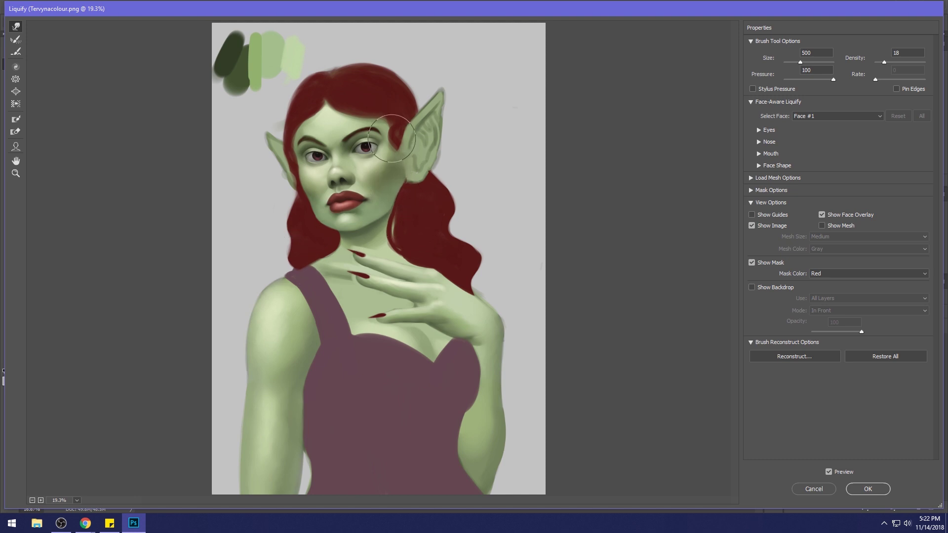
# - Push the forehead hairline up into a peak and reshape the left hairline and ear
pyautogui.moveTo(329, 105)
pyautogui.mouseDown()
pyautogui.moveTo(329, 89)
pyautogui.moveTo(336, 116)
pyautogui.moveTo(383, 106)
pyautogui.moveTo(392, 115)
pyautogui.mouseUp()
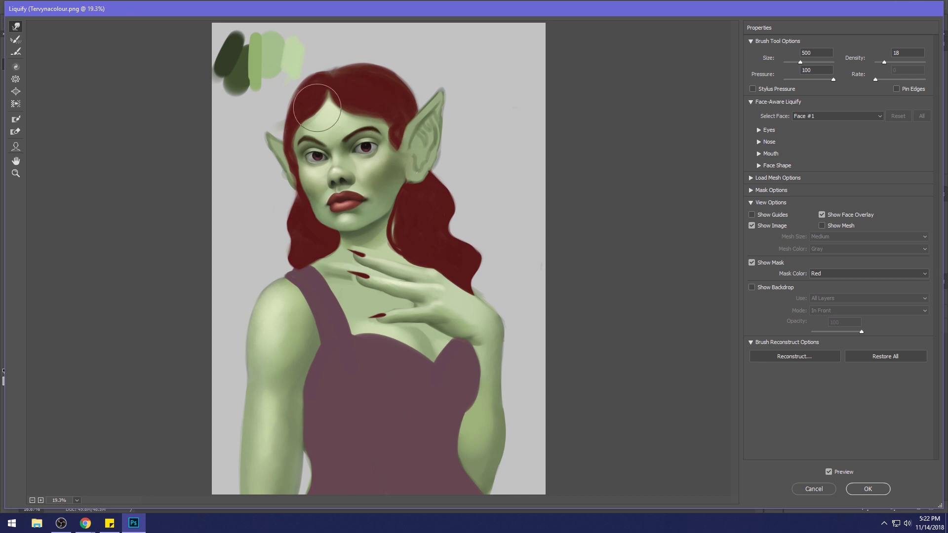
pyautogui.press('[')
pyautogui.press(']')
pyautogui.moveTo(292, 132)
pyautogui.mouseDown()
pyautogui.moveTo(292, 147)
pyautogui.moveTo(303, 136)
pyautogui.mouseUp()
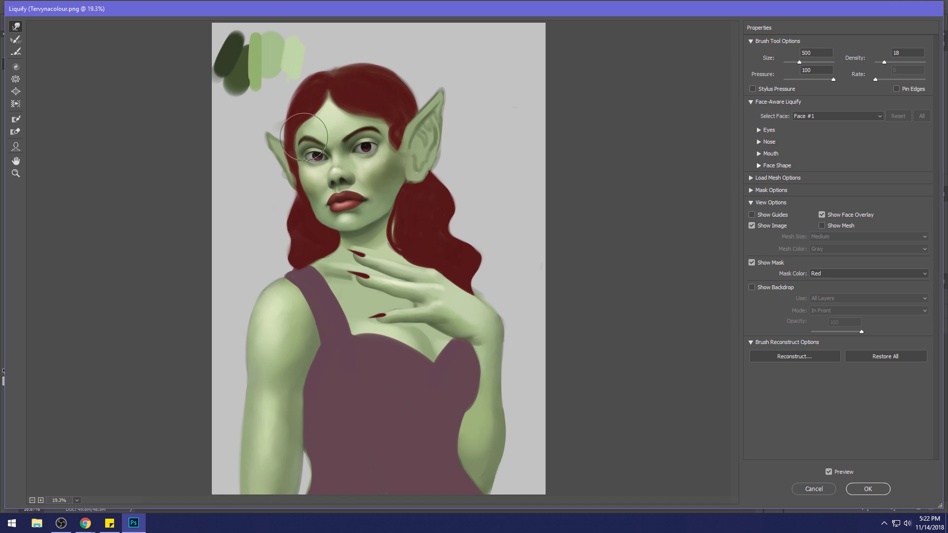
# - Fine-tune the warp brush size, then apply the Liquify changes to the painting
pyautogui.press('[')
pyautogui.press('[')
pyautogui.press('[')
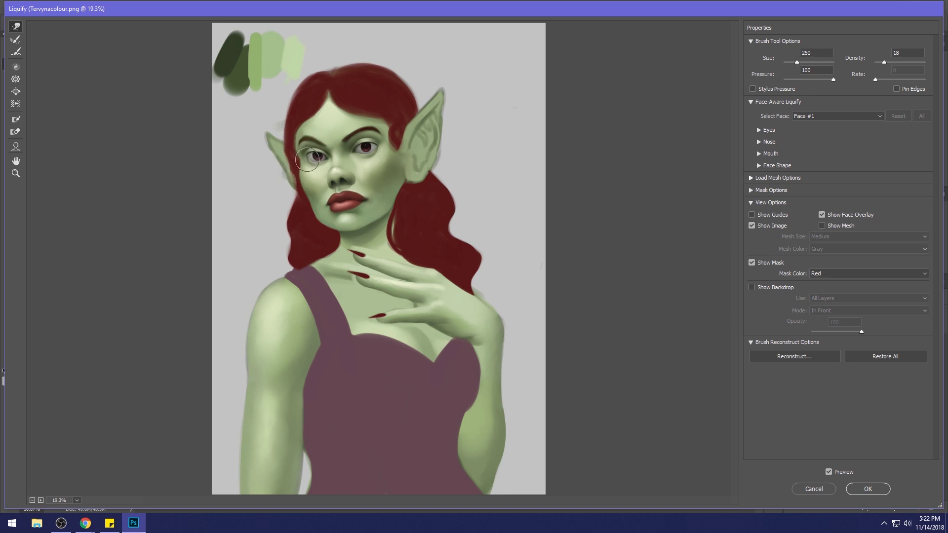
pyautogui.press(']')
pyautogui.press(']')
pyautogui.press(']')
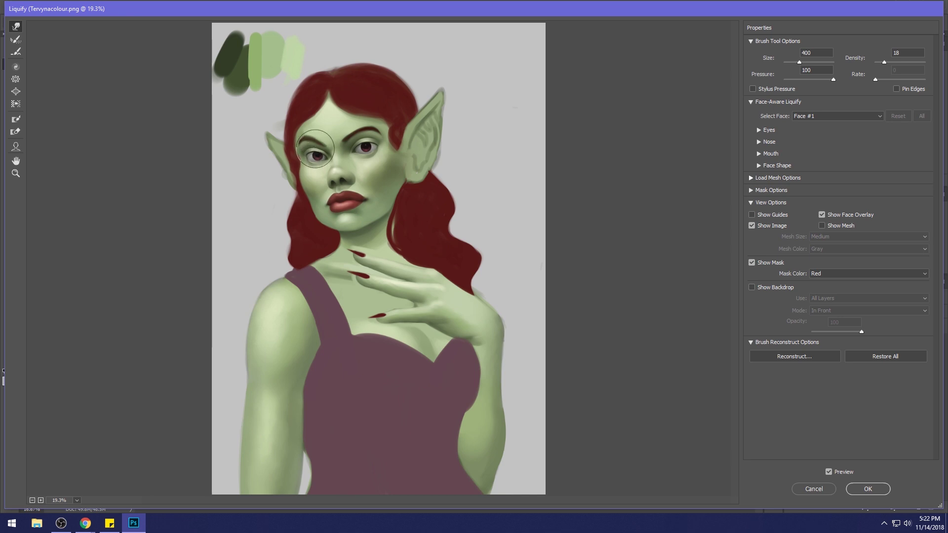
pyautogui.press('[')
pyautogui.press('[')
pyautogui.press('[')
pyautogui.press('[')
pyautogui.press('[')
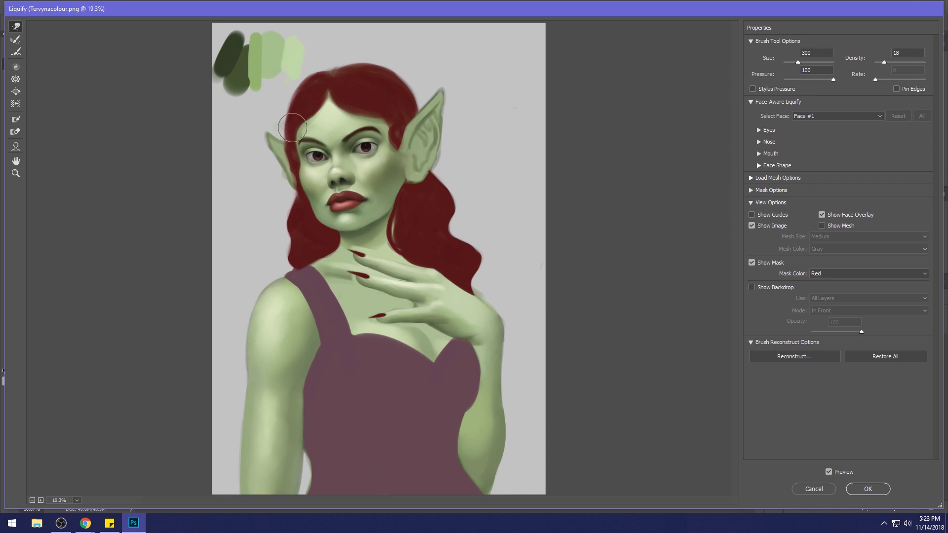
pyautogui.press(']')
pyautogui.press(']')
pyautogui.press(']')
pyautogui.press(']')
pyautogui.press(']')
pyautogui.press(']')
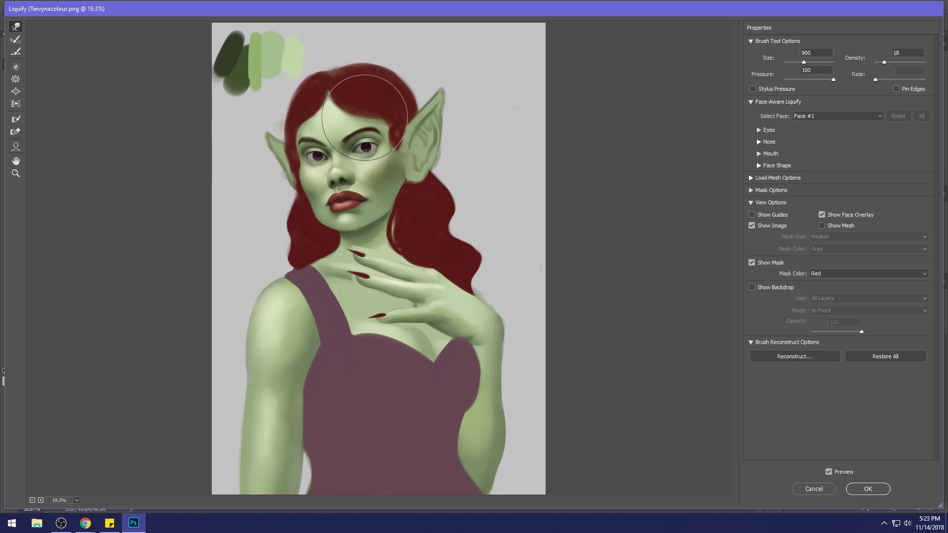
pyautogui.press('[')
pyautogui.press('[')
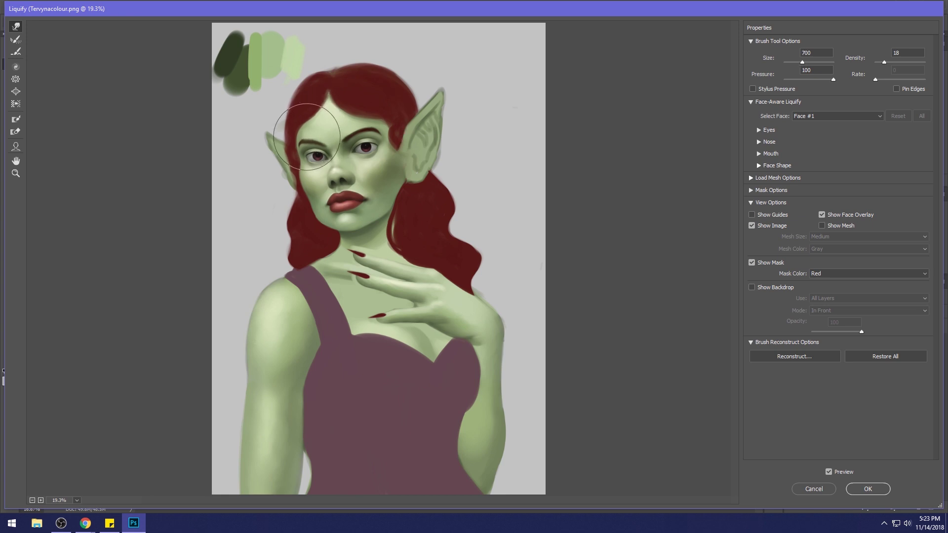
pyautogui.press(']')
pyautogui.press(']')
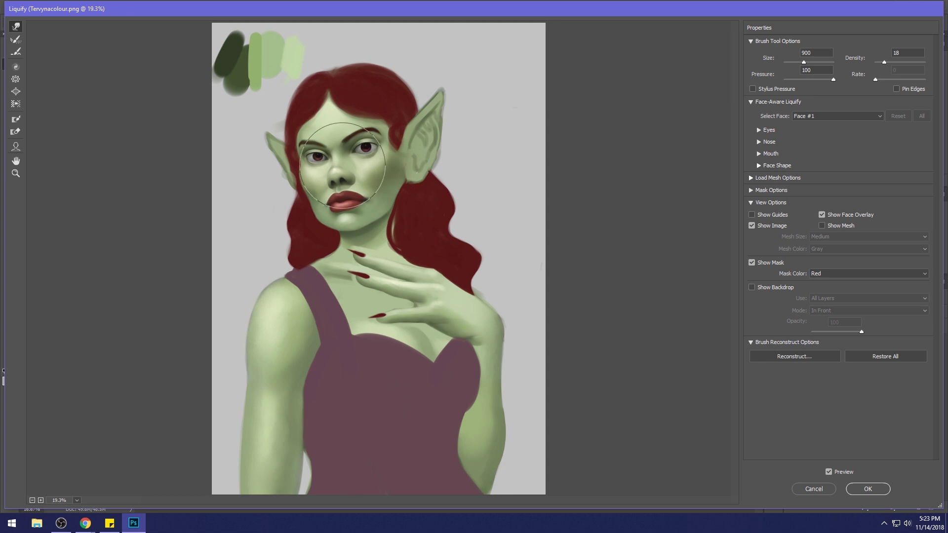
pyautogui.press('[')
pyautogui.press('[')
pyautogui.press('[')
pyautogui.press('[')
pyautogui.press('[')
pyautogui.press('[')
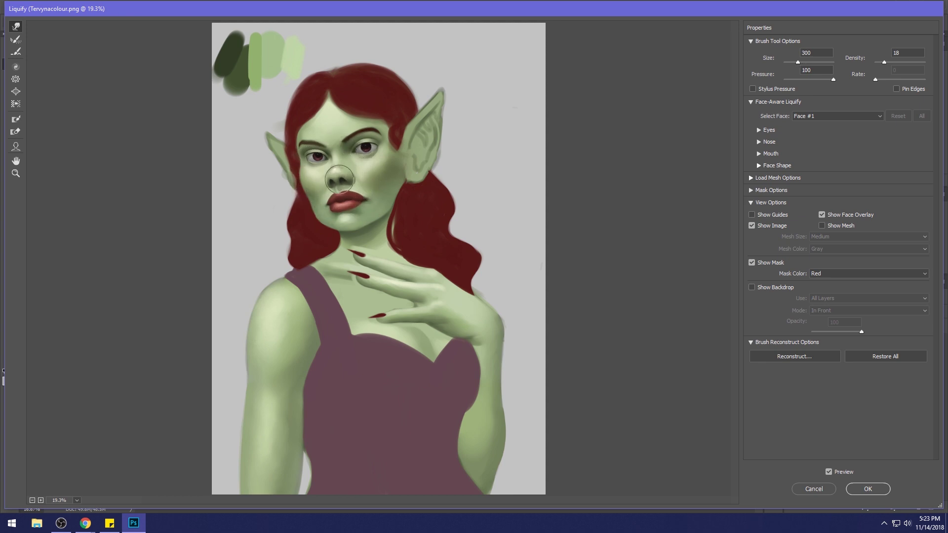
pyautogui.press(']')
pyautogui.press(']')
pyautogui.press(']')
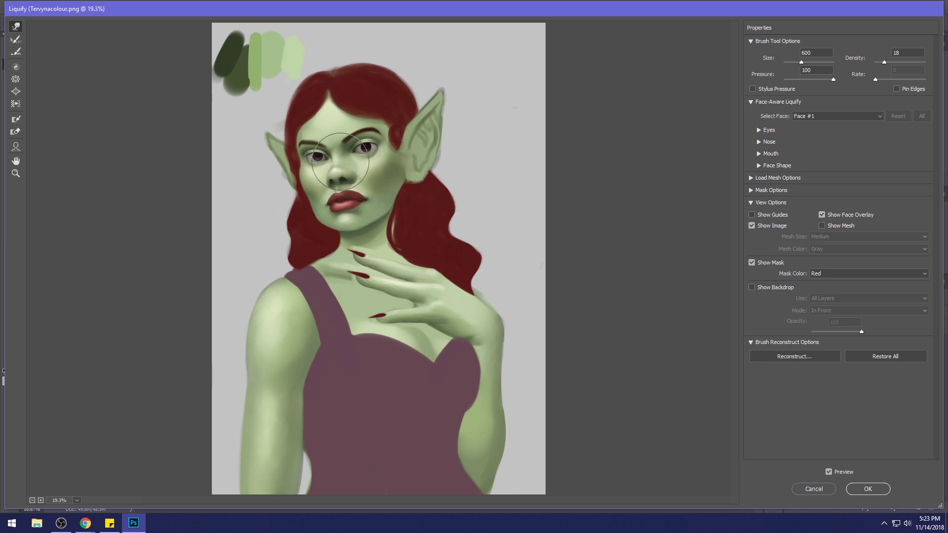
pyautogui.press('[')
pyautogui.press('[')
pyautogui.press('[')
pyautogui.press('[')
pyautogui.click(861, 489)
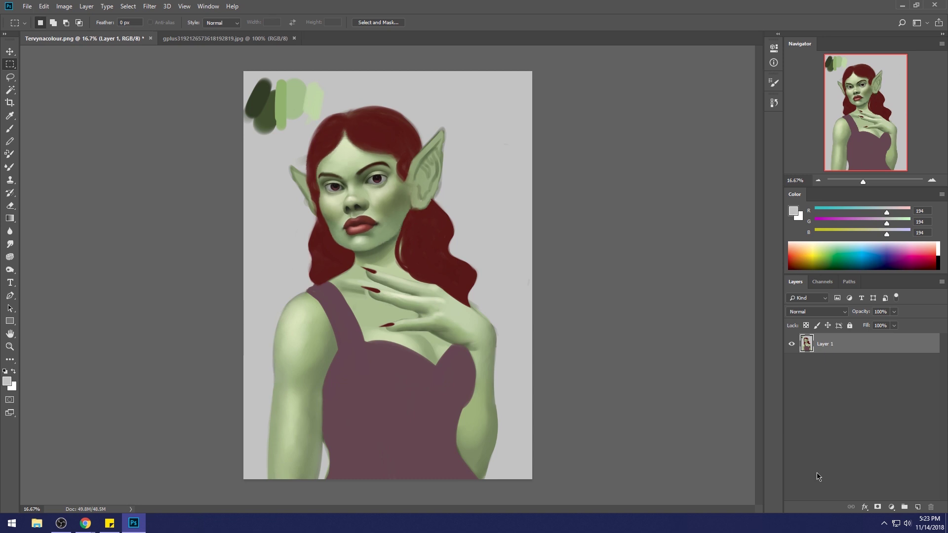
# - Set up a large Darken-mode brush at 43% opacity with dark green sampled from the brow
pyautogui.press('b')
pyautogui.rightClick(399, 156)
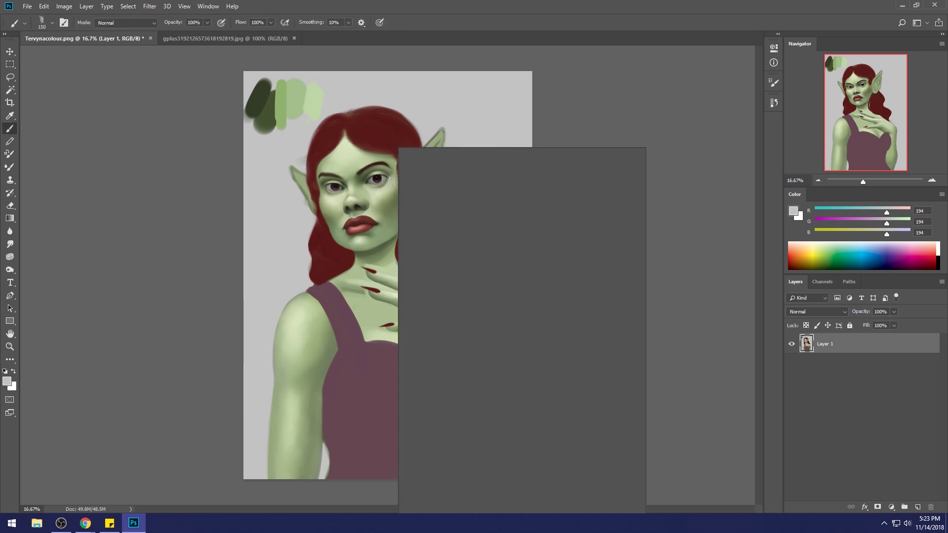
pyautogui.click(731, 242)
pyautogui.keyDown('alt'); pyautogui.click(358, 175); pyautogui.keyUp('alt')
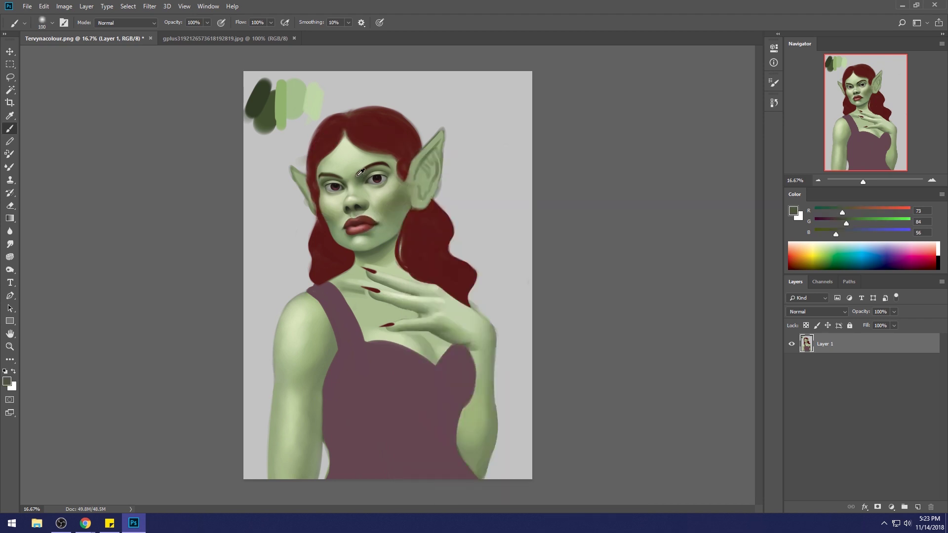
pyautogui.click(133, 25)
pyautogui.click(128, 73)
pyautogui.press(']')
pyautogui.press(']')
pyautogui.press(']')
pyautogui.press(']')
pyautogui.press(']')
pyautogui.press(']')
pyautogui.press(']')
pyautogui.press(']')
pyautogui.press(']')
pyautogui.press(']')
pyautogui.keyDown('alt'); pyautogui.click(359, 178); pyautogui.keyUp('alt')
pyautogui.click(206, 22)
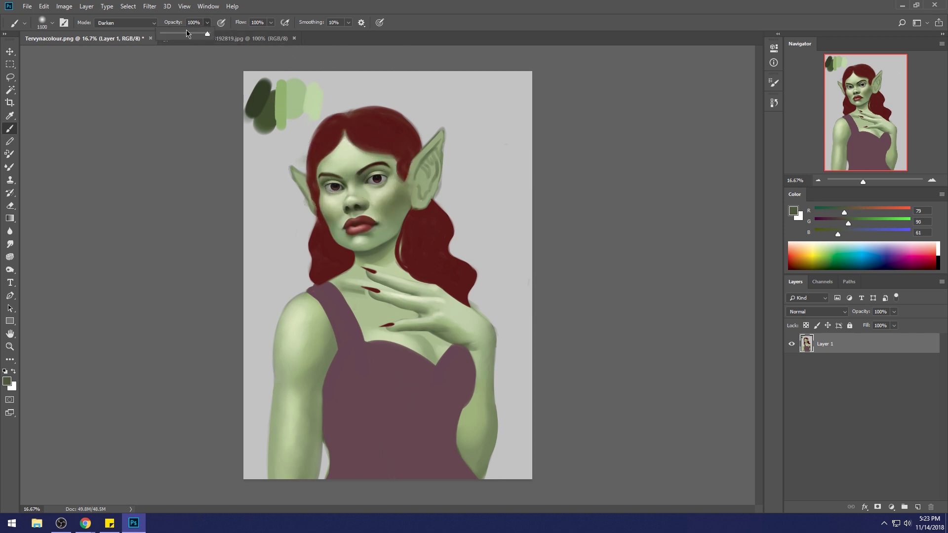
pyautogui.press('4')
pyautogui.press('3')
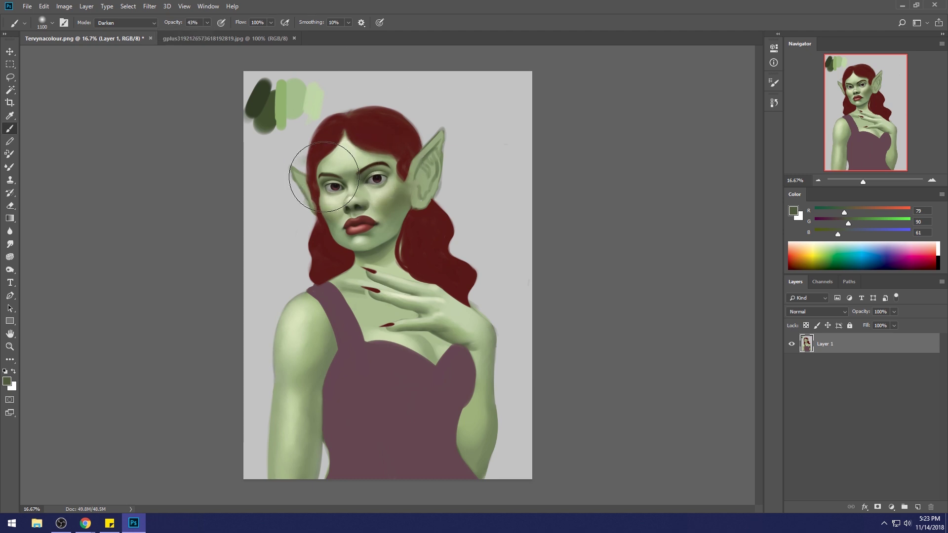
# - Sample the light skin green and set the brush to Normal at 53% opacity
pyautogui.keyDown('alt'); pyautogui.click(367, 160); pyautogui.keyUp('alt')
pyautogui.keyDown('alt'); pyautogui.click(365, 163); pyautogui.keyUp('alt')
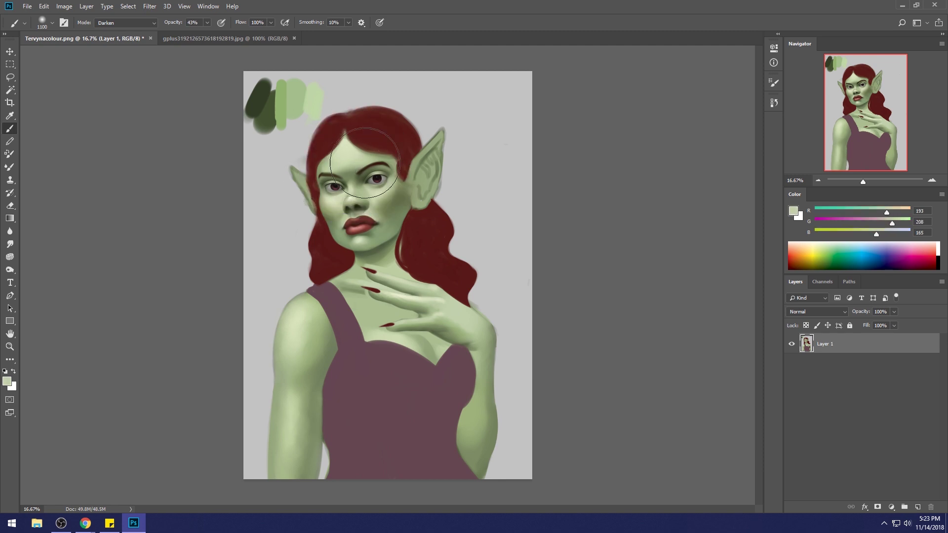
pyautogui.click(145, 22)
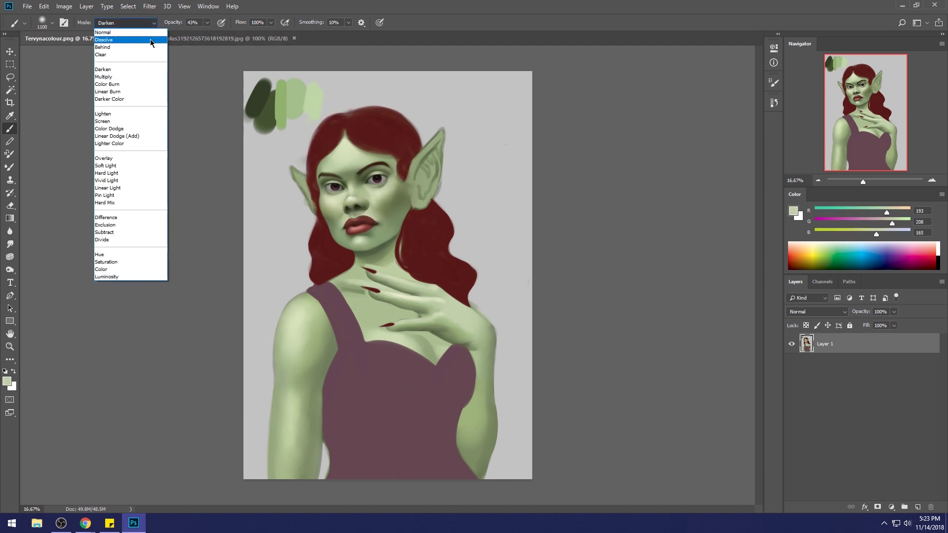
pyautogui.click(128, 32)
pyautogui.moveTo(207, 22); pyautogui.dragTo(212, 33)
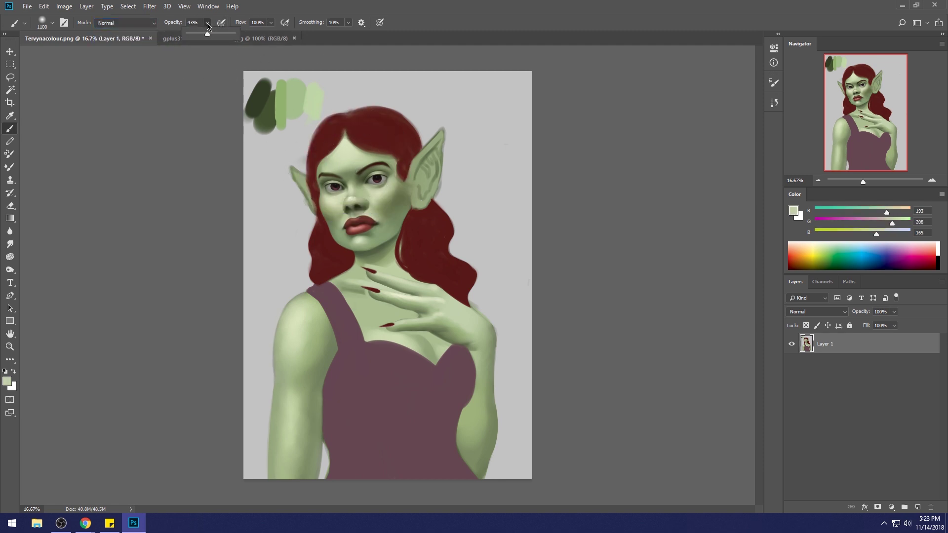
# - Paint the face with a range of sampled skin greens, finishing on the lips' dark red
pyautogui.keyDown('alt'); pyautogui.click(363, 162); pyautogui.keyUp('alt')
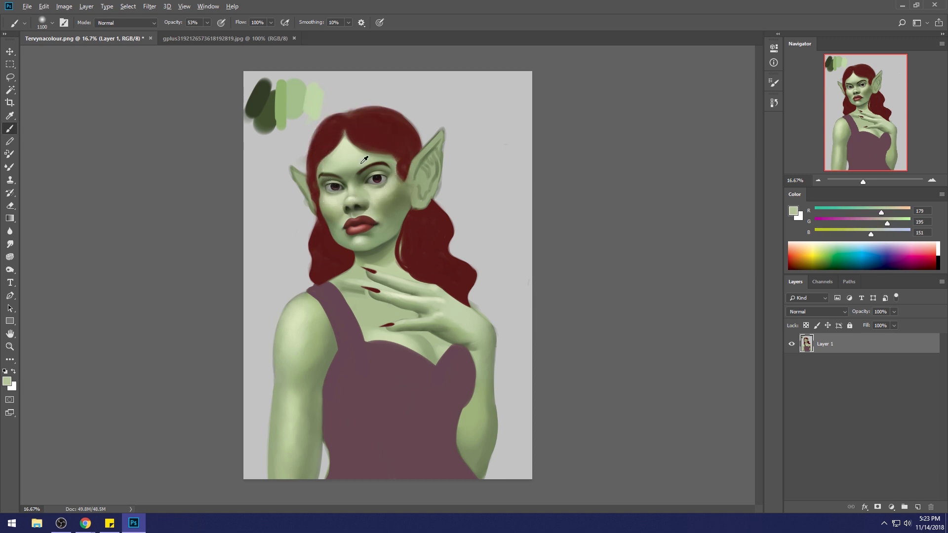
pyautogui.keyDown('alt'); pyautogui.click(365, 158); pyautogui.keyUp('alt')
pyautogui.keyDown('alt'); pyautogui.click(351, 184); pyautogui.keyUp('alt')
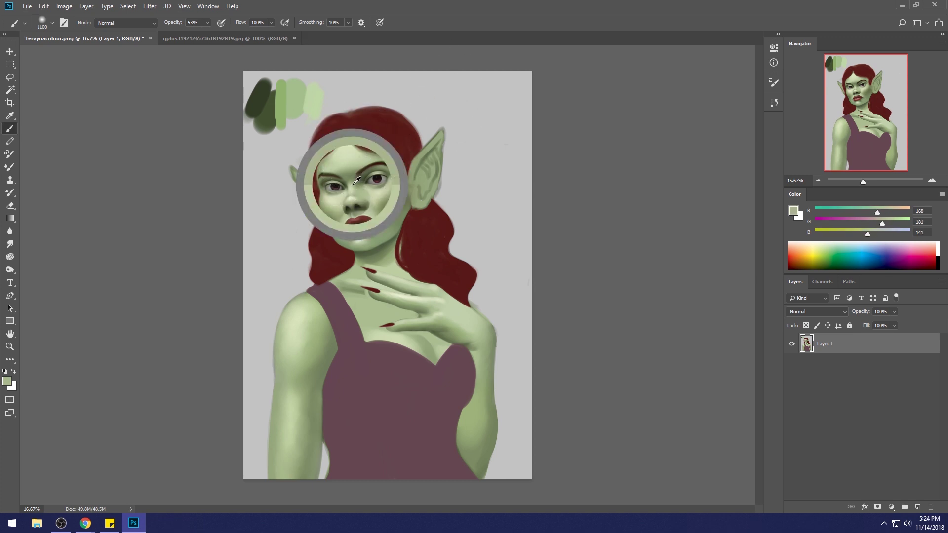
pyautogui.keyDown('alt'); pyautogui.click(358, 179); pyautogui.keyUp('alt')
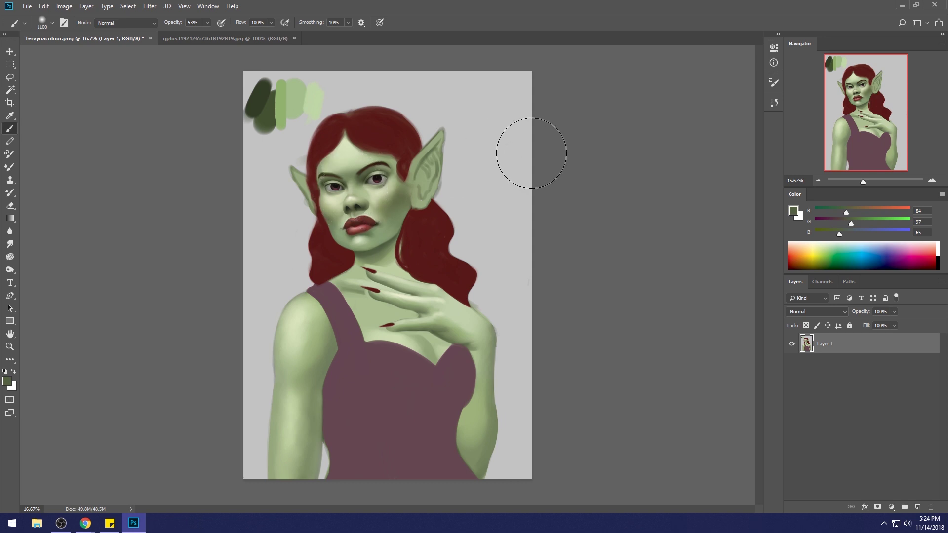
pyautogui.keyDown('alt'); pyautogui.click(366, 190); pyautogui.keyUp('alt')
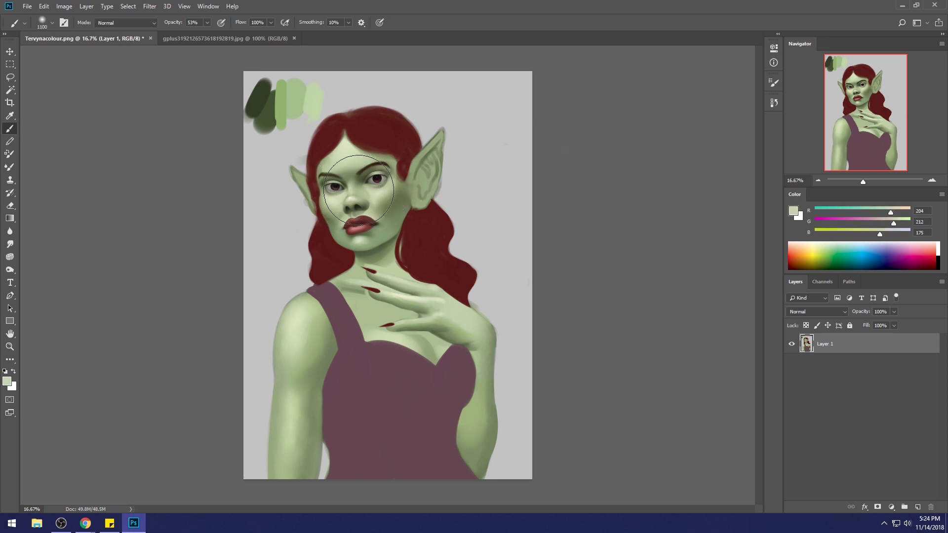
pyautogui.keyDown('alt'); pyautogui.click(381, 197); pyautogui.keyUp('alt')
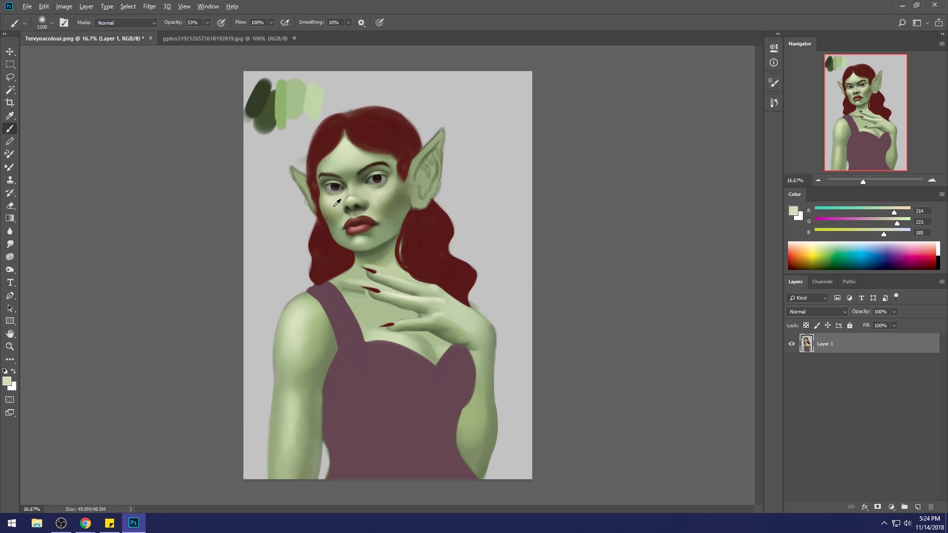
pyautogui.keyDown('alt'); pyautogui.click(370, 192); pyautogui.keyUp('alt')
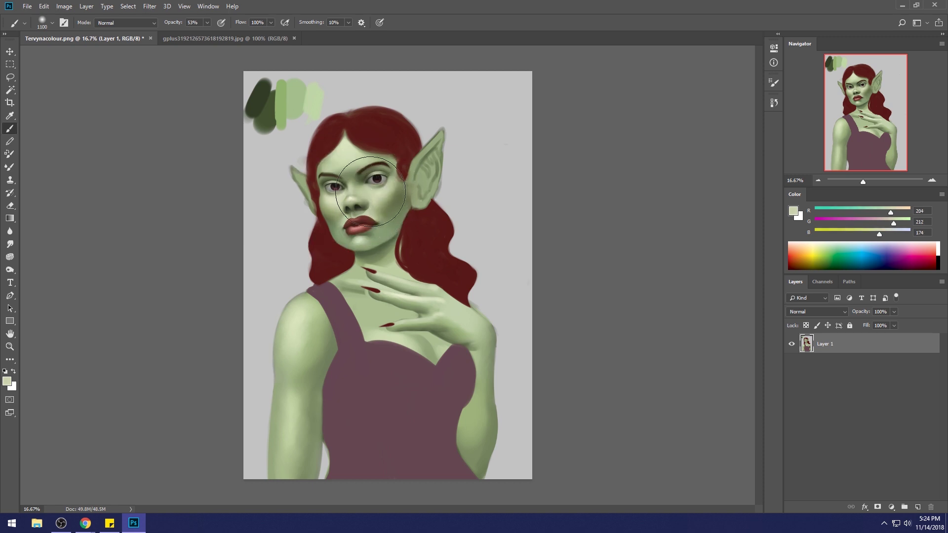
pyautogui.keyDown('alt'); pyautogui.click(365, 224); pyautogui.keyUp('alt')
pyautogui.click(10, 244)
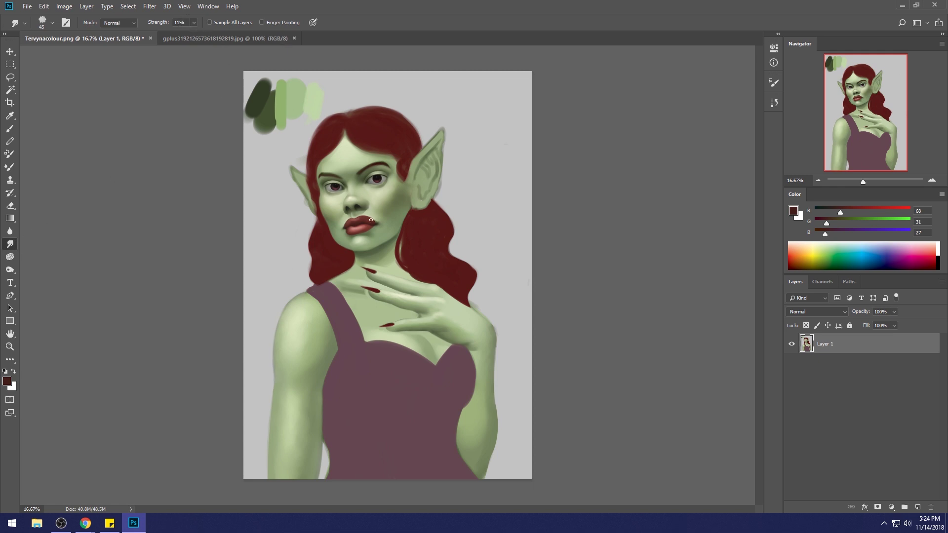
# - Soften the lip edges with 4%-strength smudging, then pick a light green-grey with the brush
pyautogui.click(194, 22)
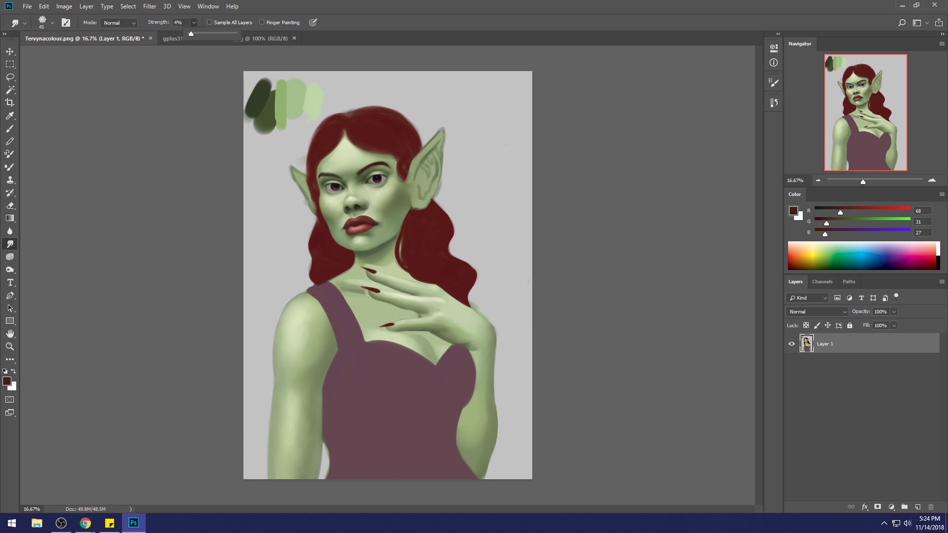
pyautogui.click(376, 222)
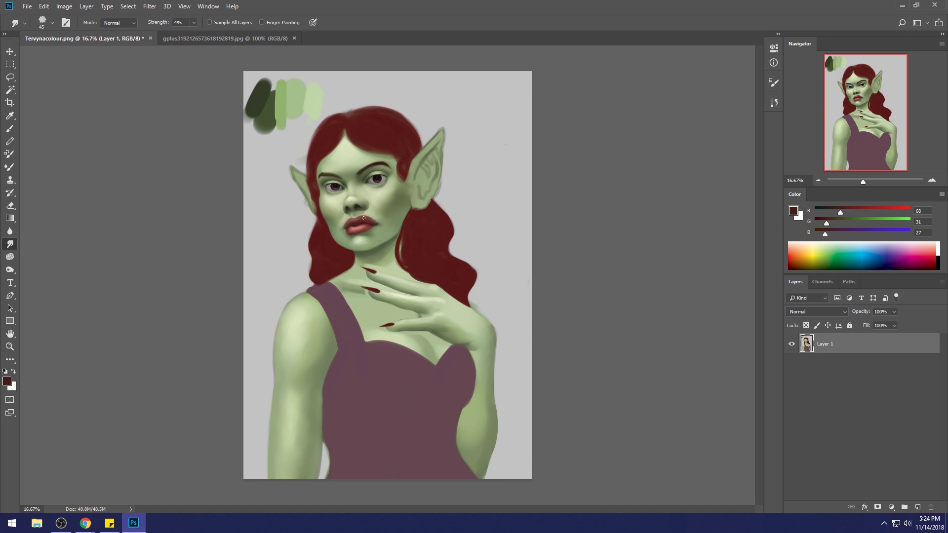
pyautogui.press('b')
pyautogui.keyDown('alt'); pyautogui.click(369, 167); pyautogui.keyUp('alt')
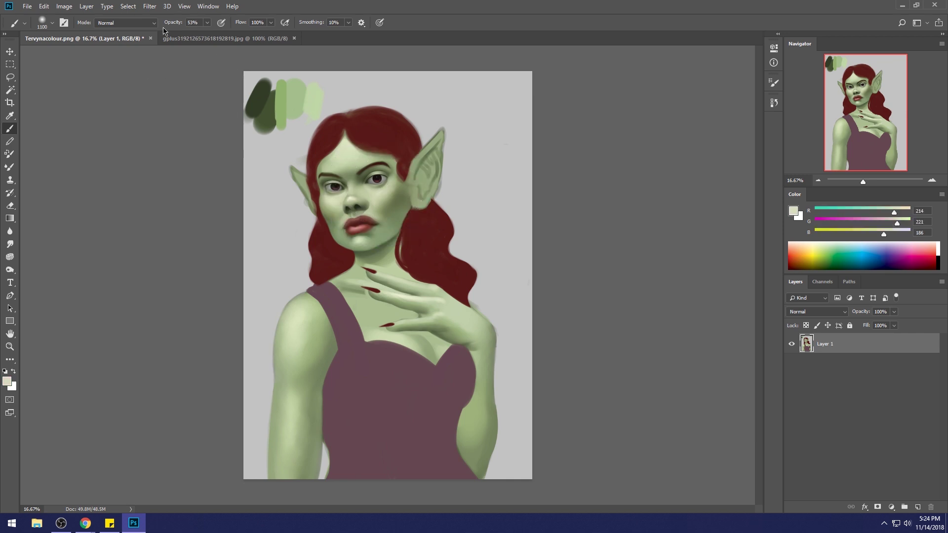
# - Set the brush to 100% opacity and 125 px, sample a skin green, and smudge it in
pyautogui.moveTo(207, 22); pyautogui.dragTo(276, 32)
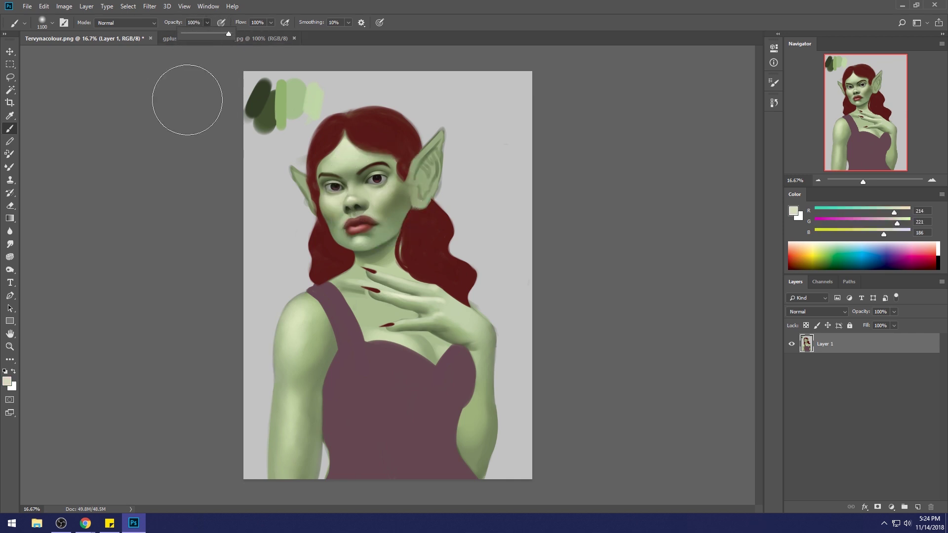
pyautogui.press('[')
pyautogui.press('[')
pyautogui.press('[')
pyautogui.press('[')
pyautogui.press('[')
pyautogui.press('[')
pyautogui.press('[')
pyautogui.press('[')
pyautogui.press('[')
pyautogui.press('[')
pyautogui.press('[')
pyautogui.press('[')
pyautogui.press('[')
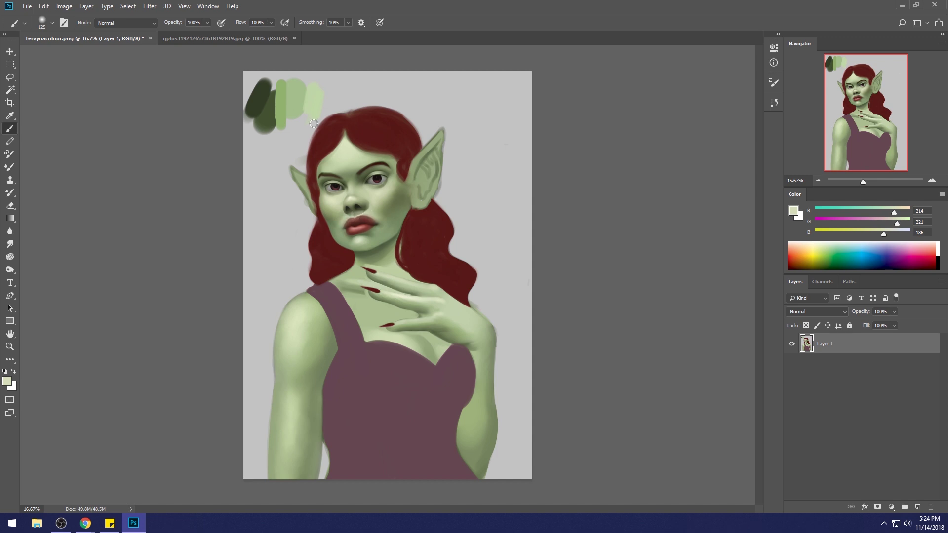
pyautogui.keyDown('alt'); pyautogui.click(368, 210); pyautogui.keyUp('alt')
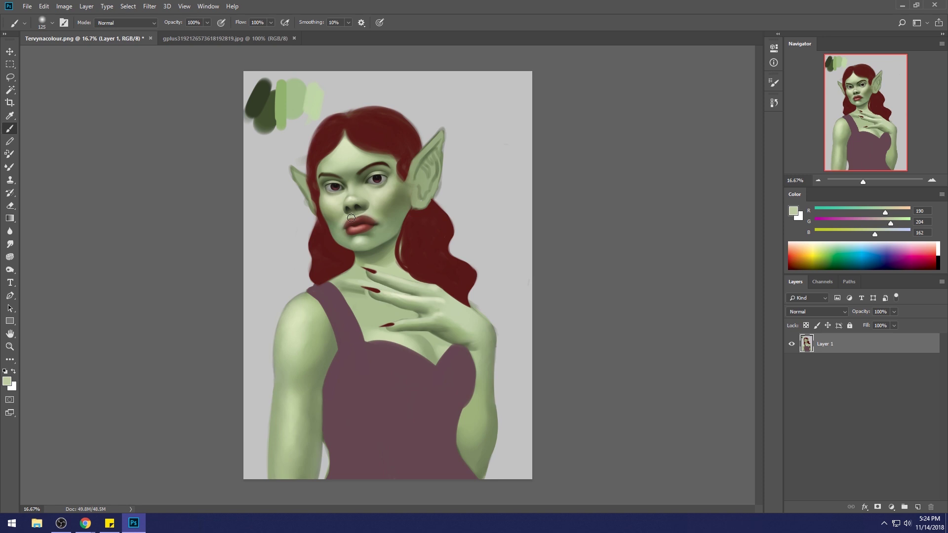
pyautogui.click(10, 244)
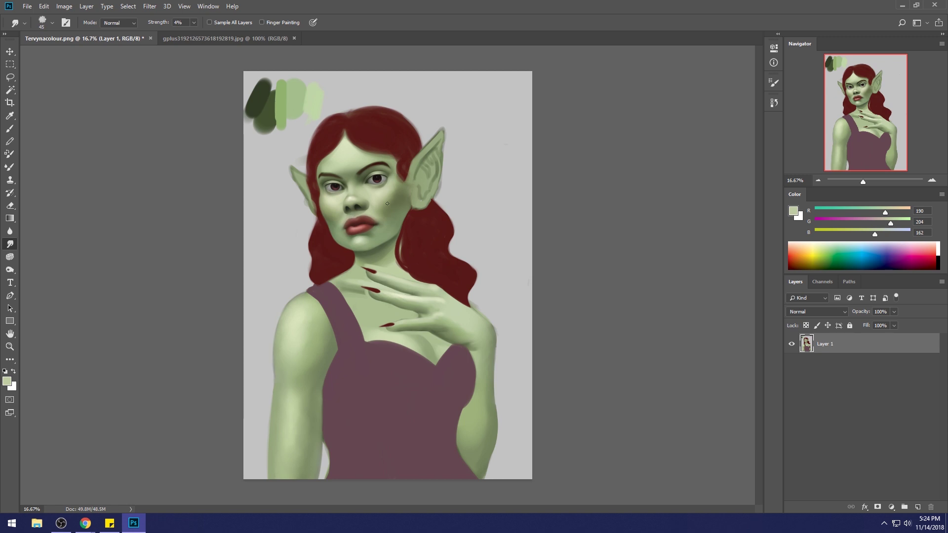
pyautogui.press('b')
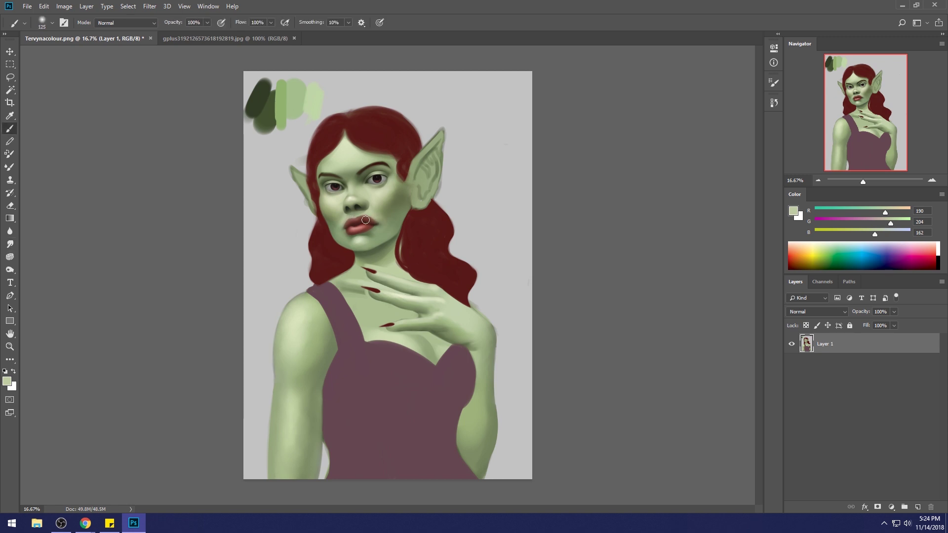
# - Shade the mouth and nose with a 600 px brush using sampled reds, browns and skin greens
pyautogui.keyDown('alt'); pyautogui.click(385, 179); pyautogui.keyUp('alt')
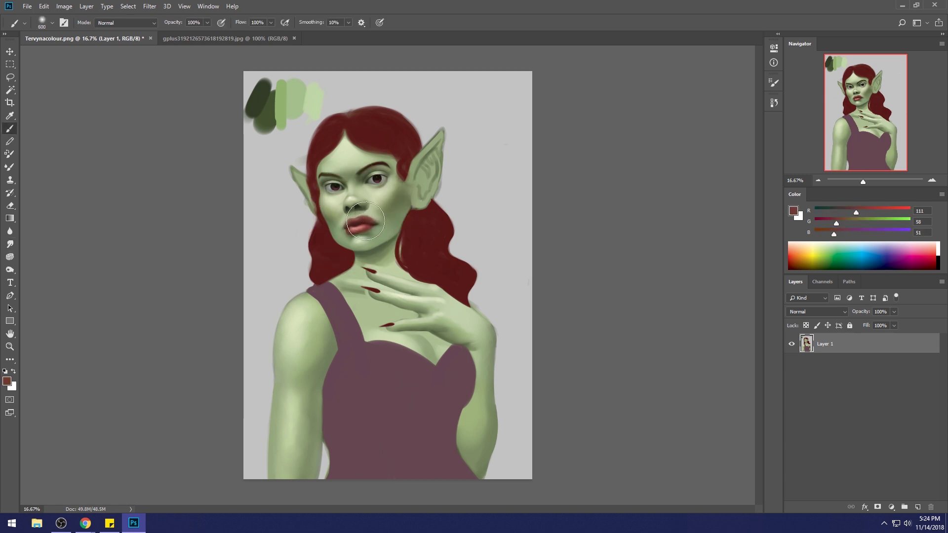
pyautogui.press(']')
pyautogui.press(']')
pyautogui.press(']')
pyautogui.keyDown('alt'); pyautogui.click(422, 220); pyautogui.keyUp('alt')
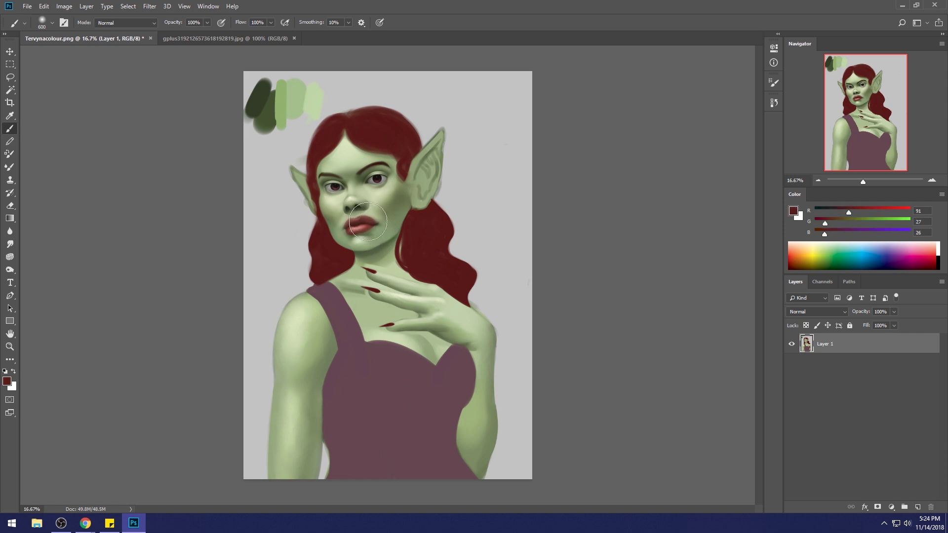
pyautogui.keyDown('alt'); pyautogui.click(372, 224); pyautogui.keyUp('alt')
pyautogui.keyDown('alt'); pyautogui.click(346, 221); pyautogui.keyUp('alt')
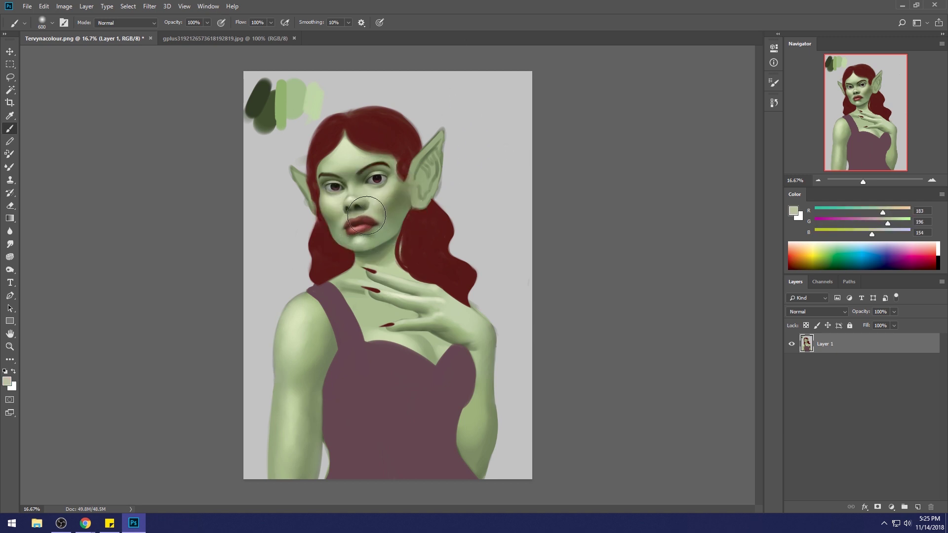
pyautogui.keyDown('alt'); pyautogui.click(361, 198); pyautogui.keyUp('alt')
pyautogui.hotkey('ctrl', 'u')
# - Shift the painting's hue to -8 in Hue/Saturation
pyautogui.moveTo(724, 283); pyautogui.dragTo(722, 282)
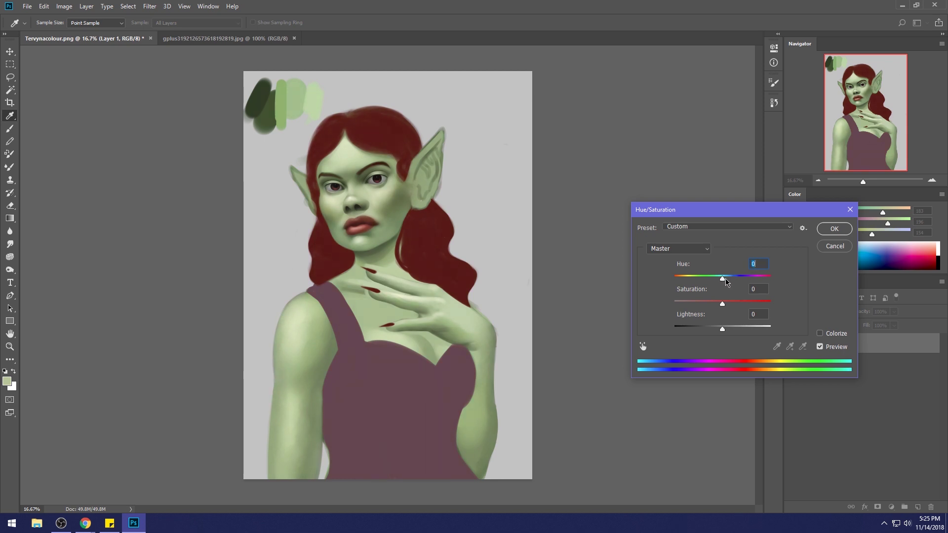
pyautogui.click(833, 228)
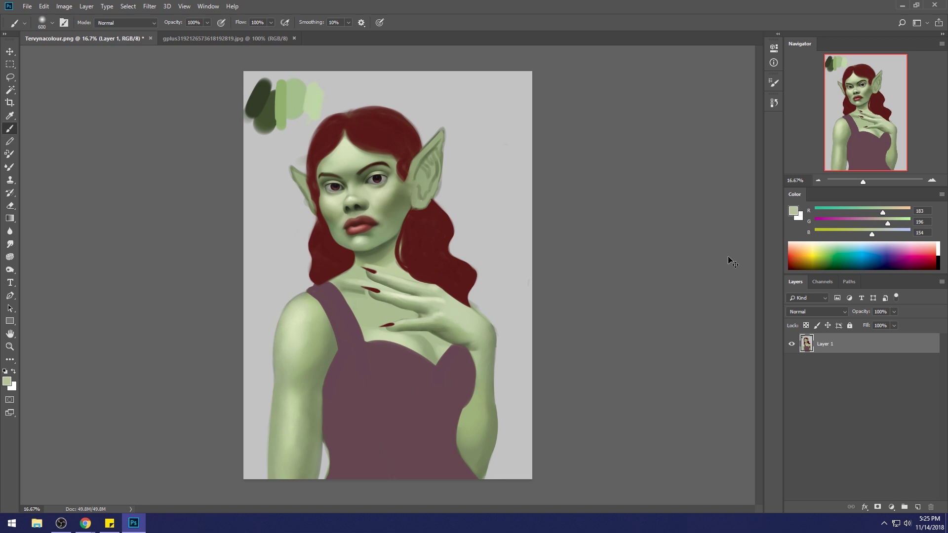
pyautogui.hotkey('ctrl', 'u')
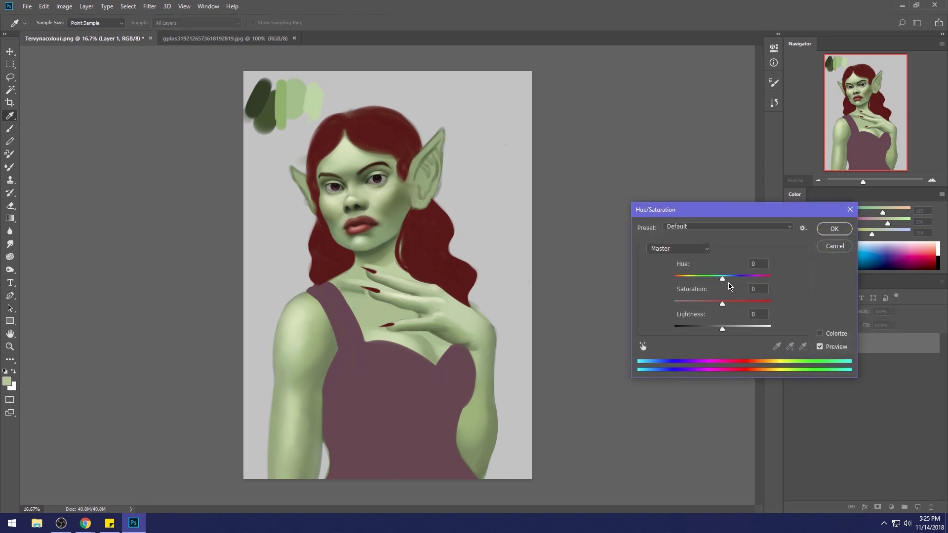
pyautogui.moveTo(723, 282); pyautogui.dragTo(718, 282)
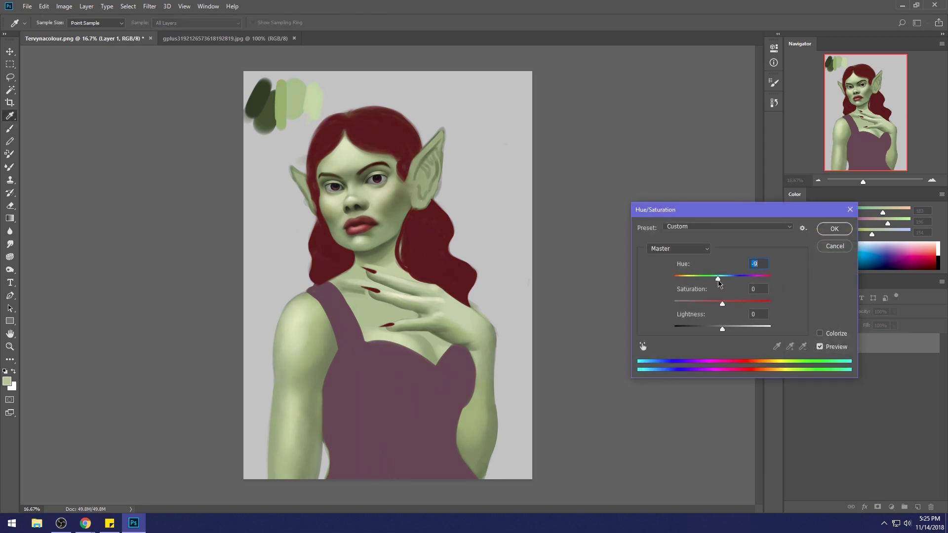
pyautogui.click(834, 229)
# - Compare before and after in History, then return to the latest hue-adjusted state
pyautogui.click(774, 102)
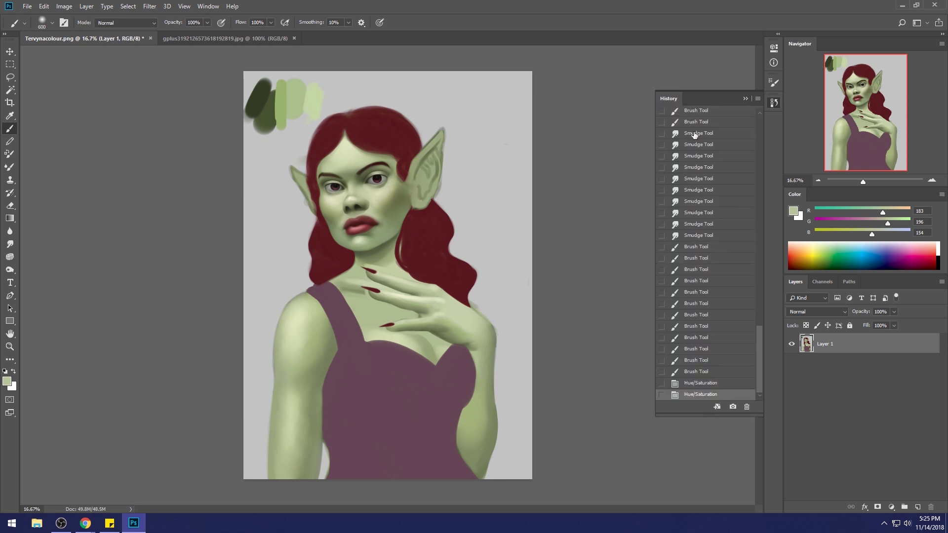
pyautogui.click(700, 247)
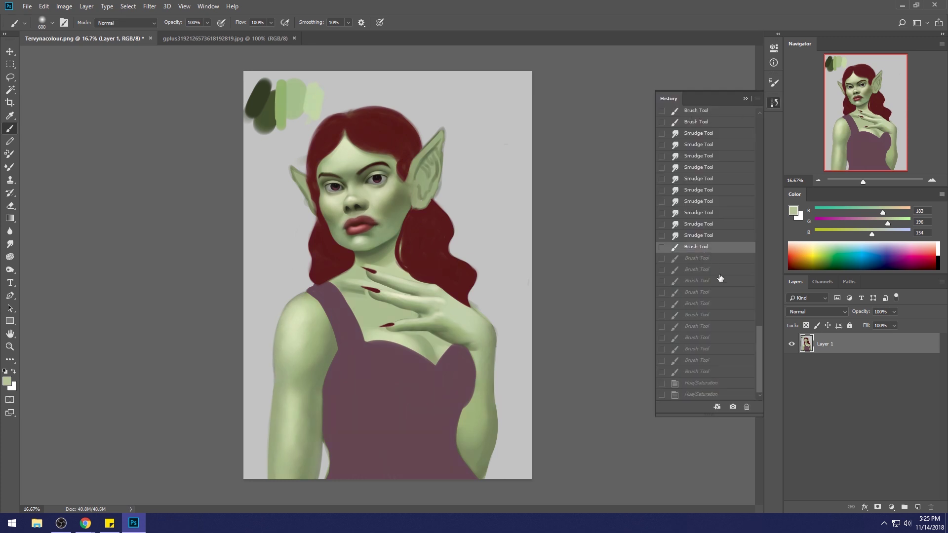
pyautogui.click(701, 394)
pyautogui.click(747, 100)
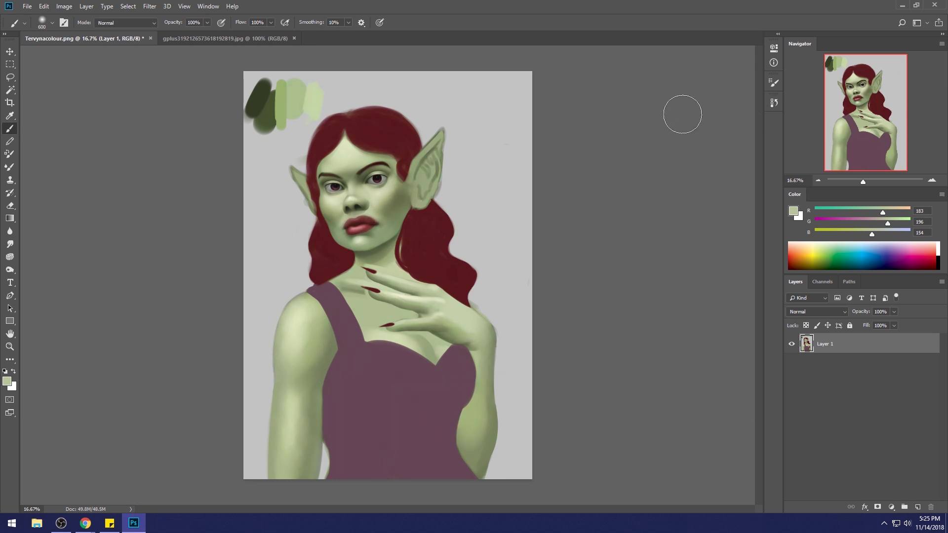
# - Set the foreground colour to a pale green
pyautogui.click(795, 212)
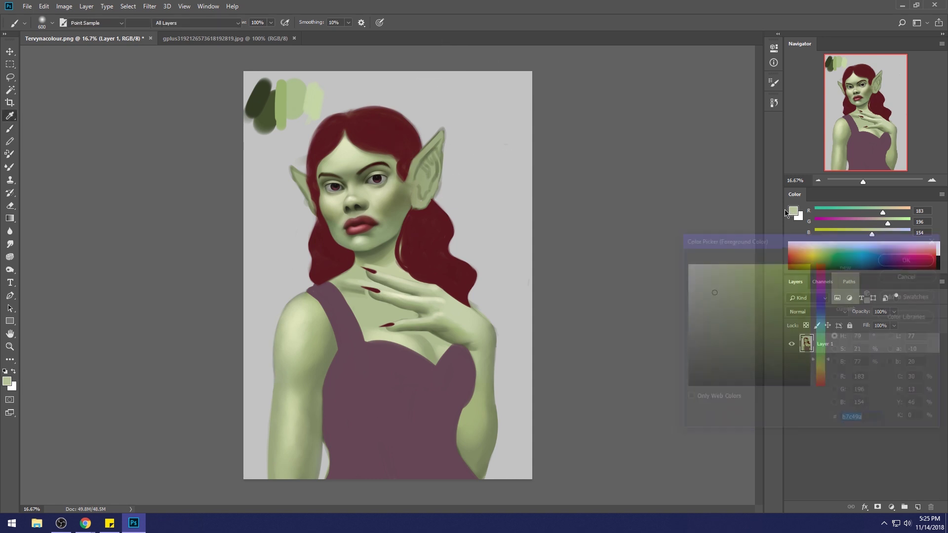
pyautogui.click(701, 268)
pyautogui.click(907, 259)
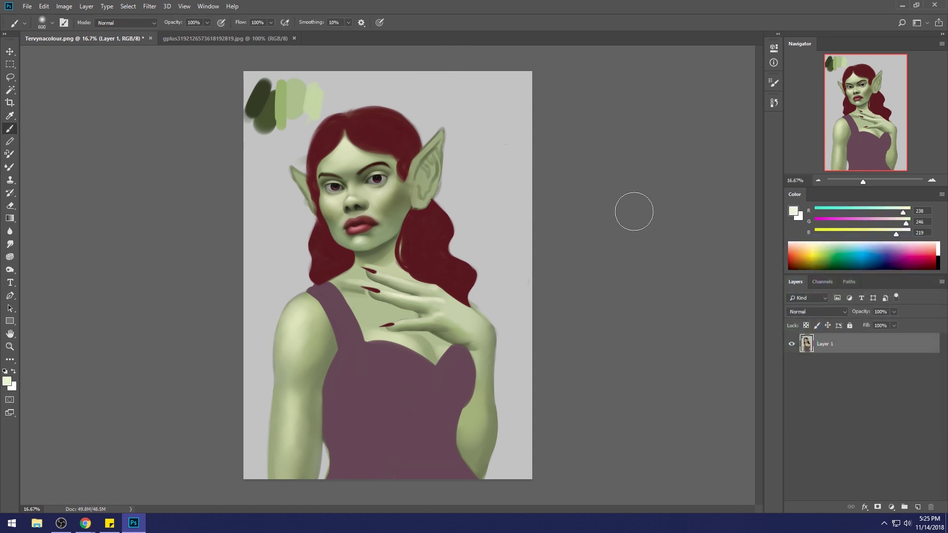
# - Darken and define the right eyebrow with a 600 px near-black Darken brush, then smudge it
pyautogui.press(']')
pyautogui.press(']')
pyautogui.press(']')
pyautogui.press(']')
pyautogui.press(']')
pyautogui.press(']')
pyautogui.press(']')
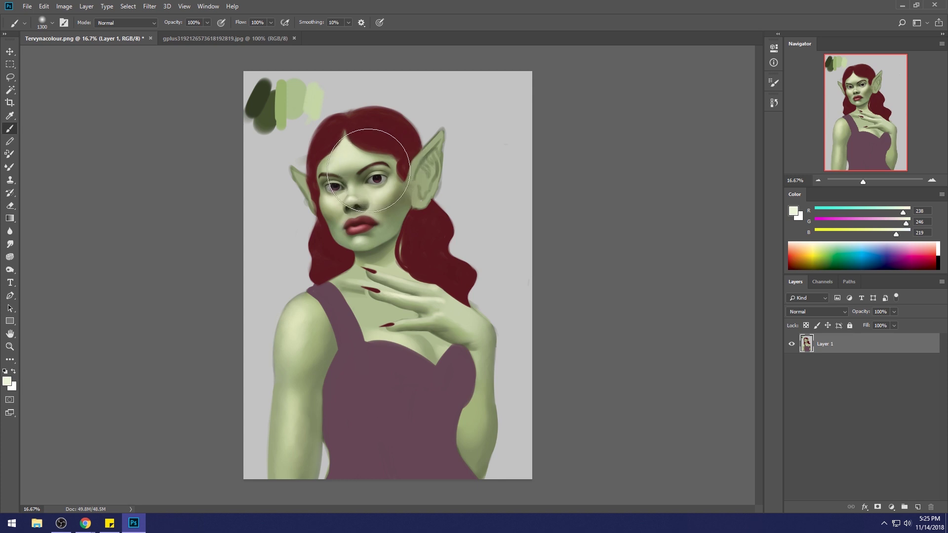
pyautogui.keyDown('alt'); pyautogui.click(339, 167); pyautogui.keyUp('alt')
pyautogui.press('[')
pyautogui.press('[')
pyautogui.press('[')
pyautogui.press('[')
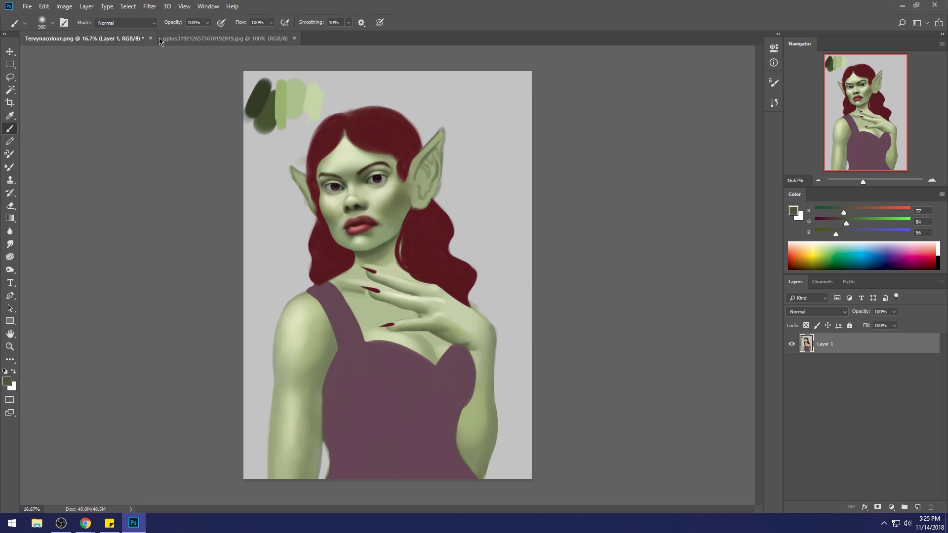
pyautogui.click(126, 23)
pyautogui.click(104, 69)
pyautogui.press('[')
pyautogui.press('[')
pyautogui.press('[')
pyautogui.press('[')
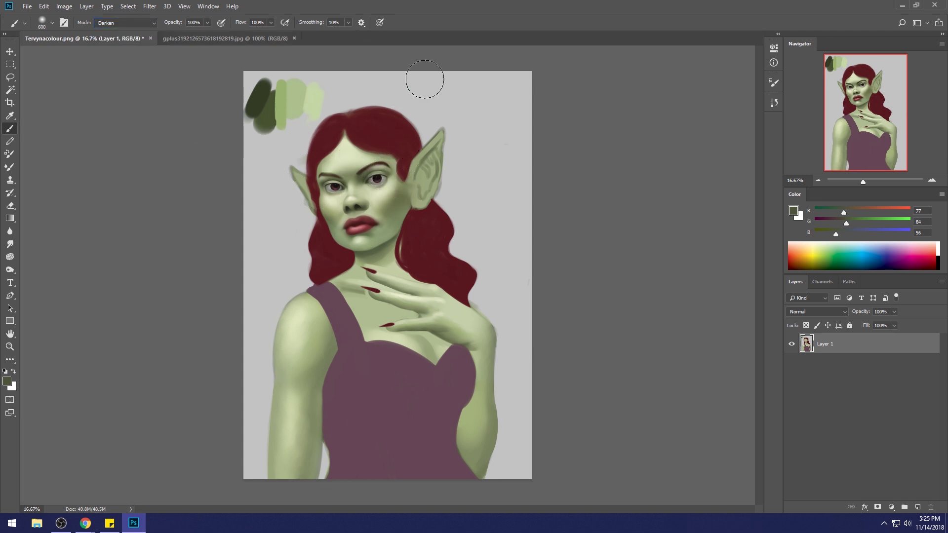
pyautogui.press(']')
pyautogui.keyDown('alt'); pyautogui.click(388, 176); pyautogui.keyUp('alt')
pyautogui.moveTo(388, 177); pyautogui.dragTo(376, 174)
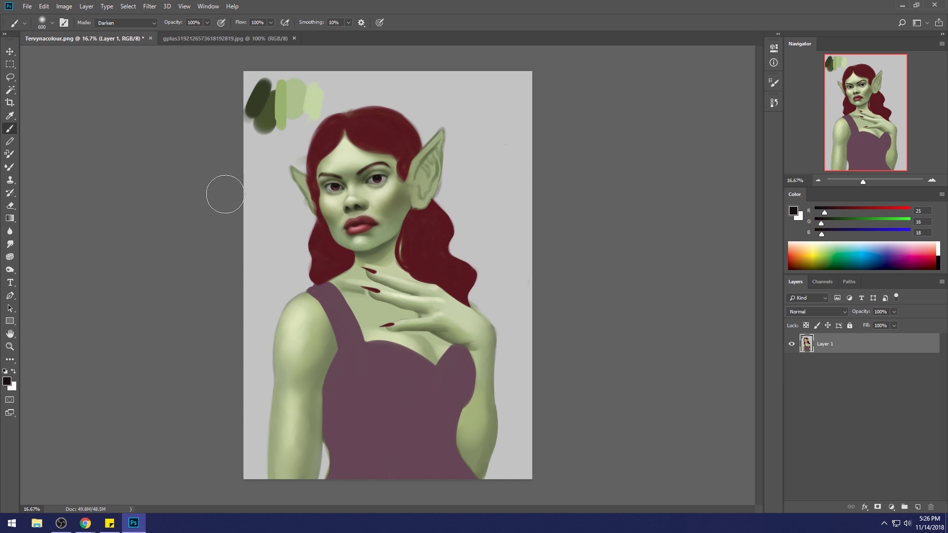
pyautogui.click(10, 244)
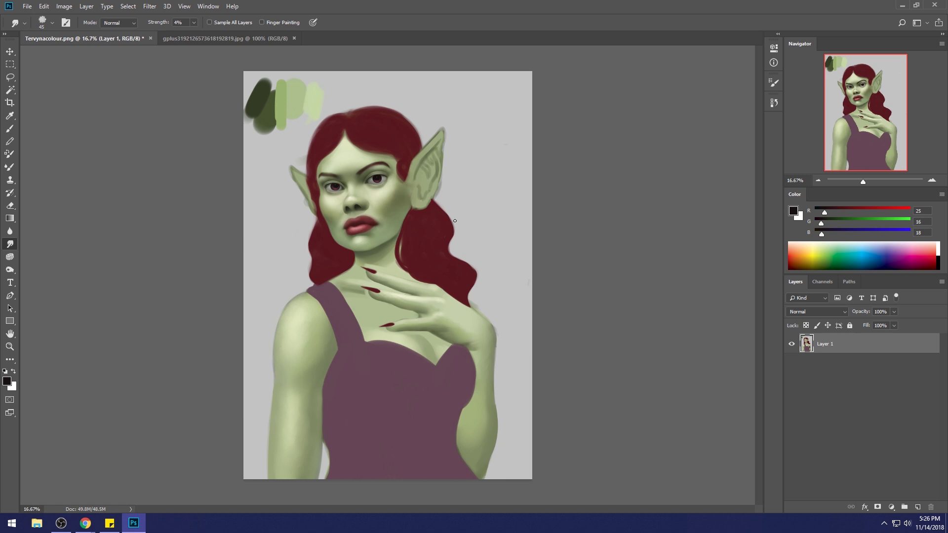
pyautogui.press('b')
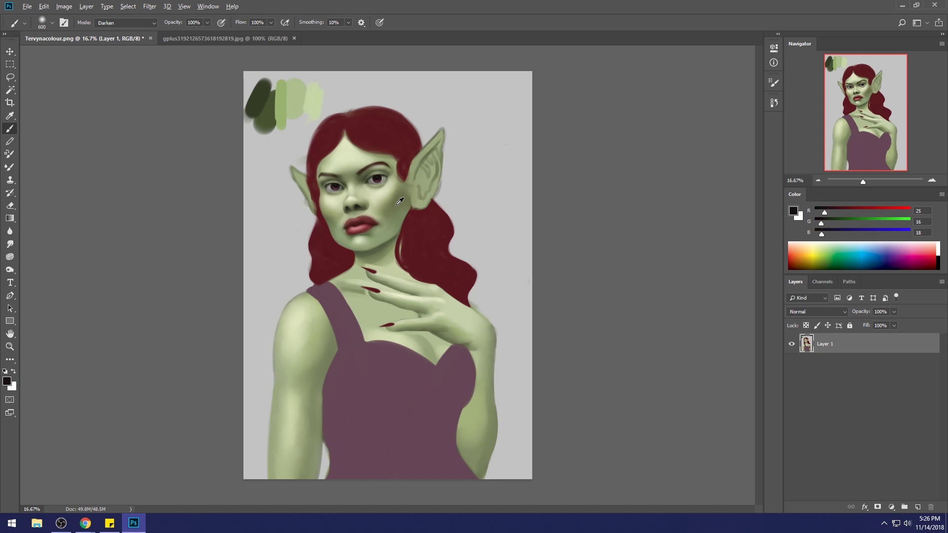
pyautogui.keyDown('alt'); pyautogui.click(402, 203); pyautogui.keyUp('alt')
# - Enlarge the brush to 2300 and load pale green at Normal mode, 22% opacity
pyautogui.press(']')
pyautogui.press(']')
pyautogui.press(']')
pyautogui.press(']')
pyautogui.press(']')
pyautogui.press(']')
pyautogui.press(']')
pyautogui.press(']')
pyautogui.press(']')
pyautogui.press(']')
pyautogui.press(']')
pyautogui.press(']')
pyautogui.press(']')
pyautogui.press(']')
pyautogui.press(']')
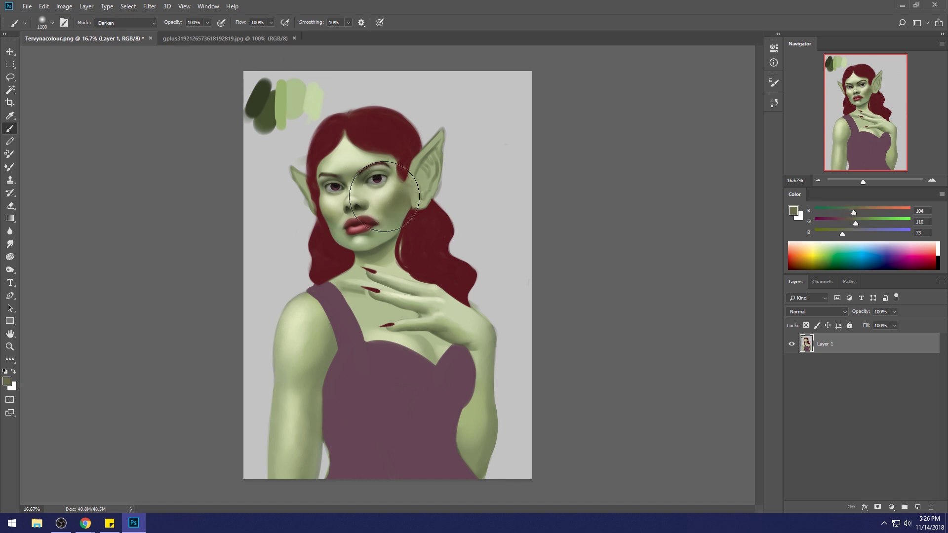
pyautogui.press(']')
pyautogui.press(']')
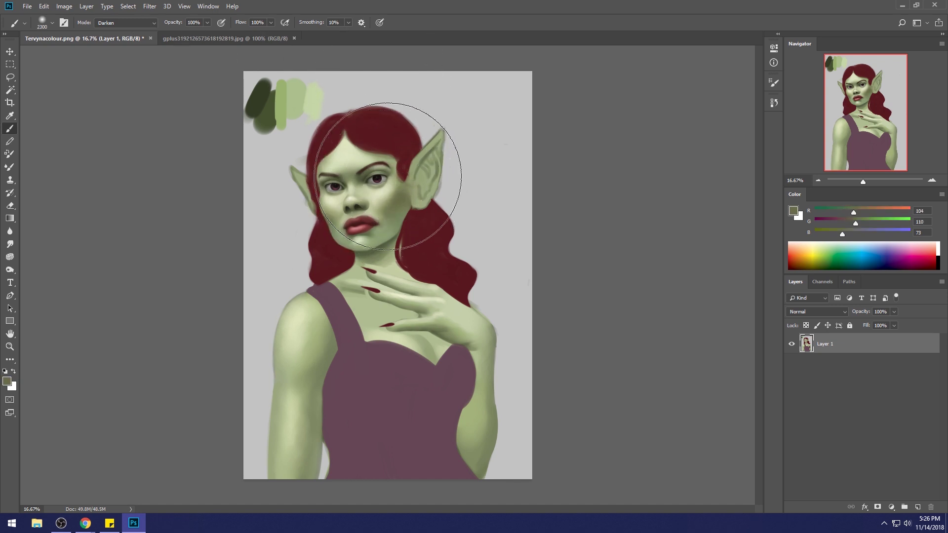
pyautogui.click(199, 23)
pyautogui.write('42')
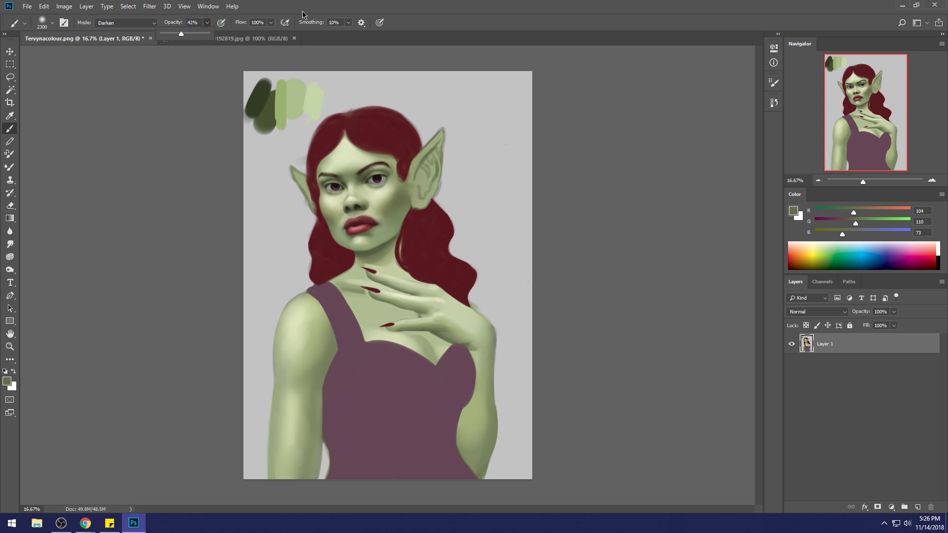
pyautogui.press('Return')
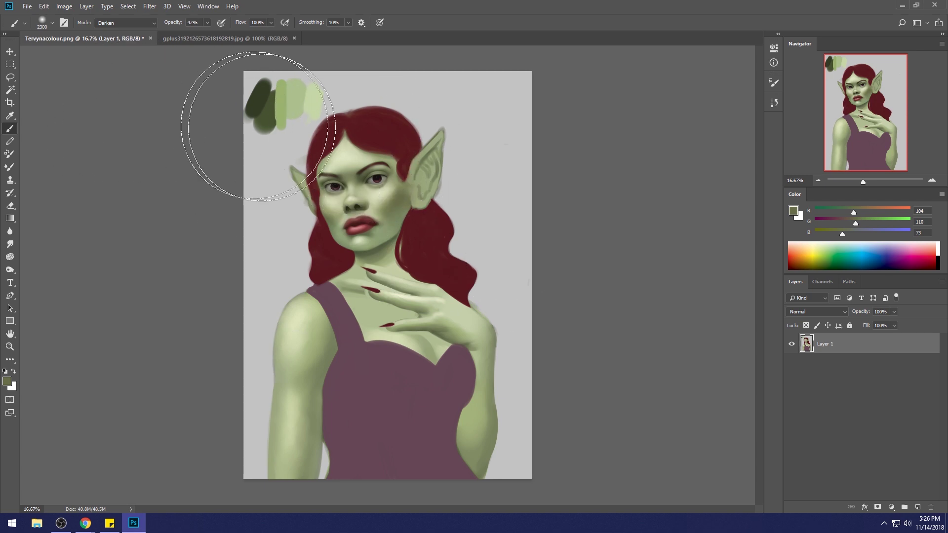
pyautogui.keyDown('alt'); pyautogui.click(314, 102); pyautogui.keyUp('alt')
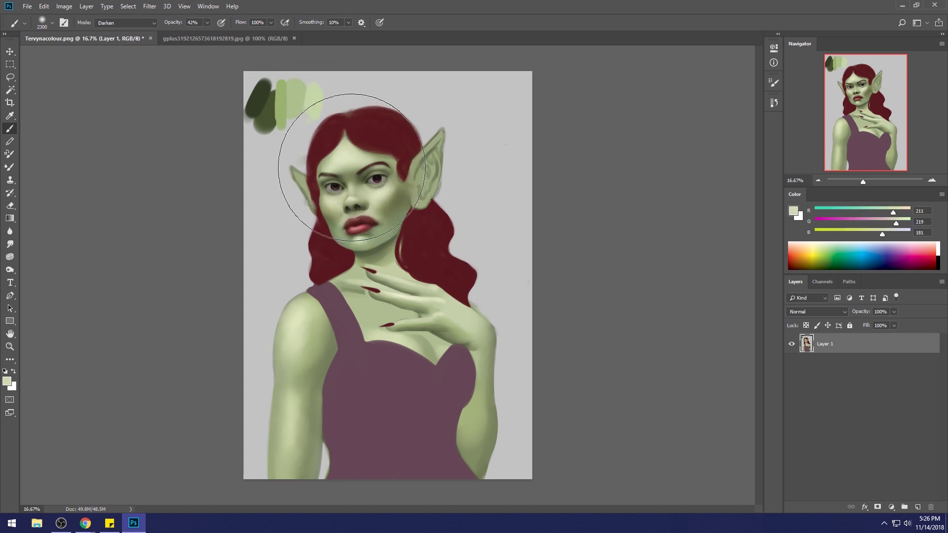
pyautogui.click(137, 22)
pyautogui.click(148, 30)
pyautogui.click(207, 22)
pyautogui.moveTo(207, 31); pyautogui.dragTo(197, 31)
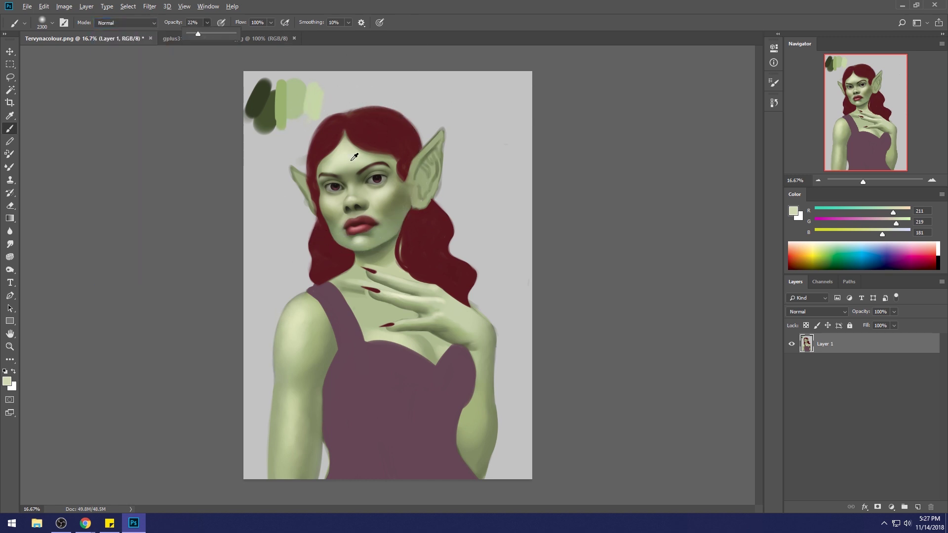
pyautogui.keyDown('alt'); pyautogui.click(328, 156); pyautogui.keyUp('alt')
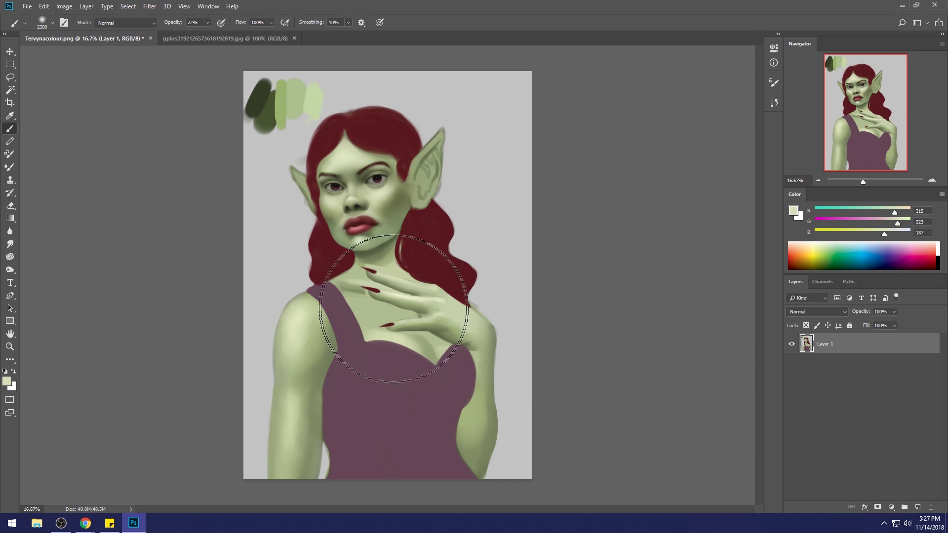
# - Launch PortraitStudio from the Start menu and allow it through User Account Control
pyautogui.click(12, 523)
pyautogui.click(58, 348)
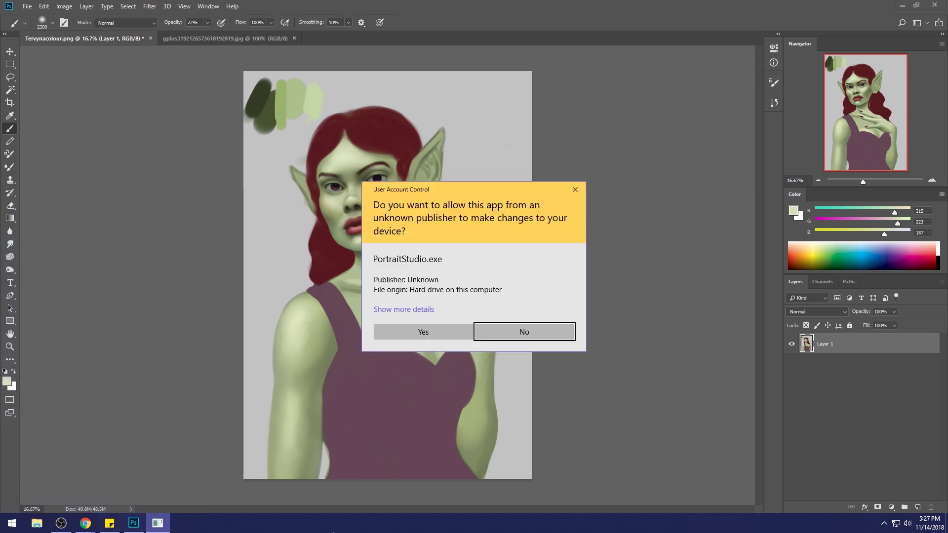
pyautogui.click(439, 332)
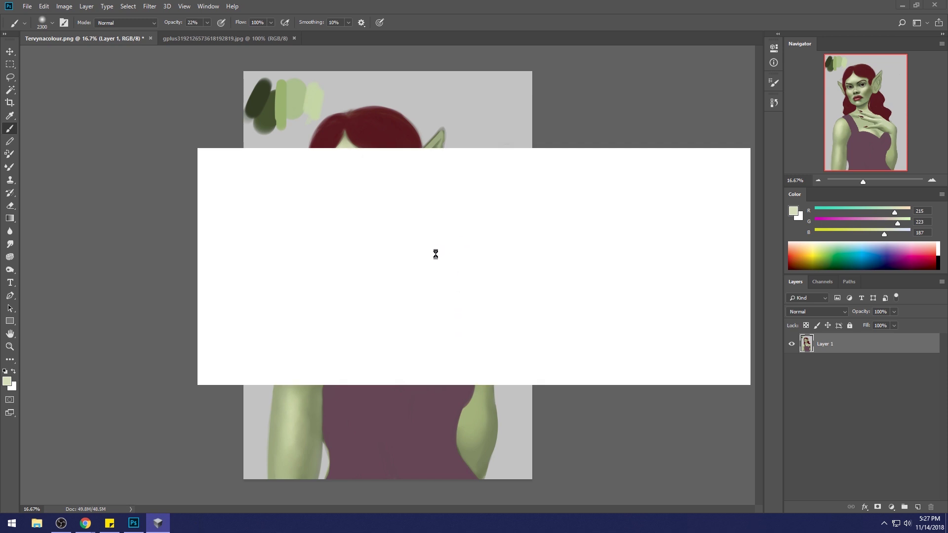
pyautogui.click(928, 523)
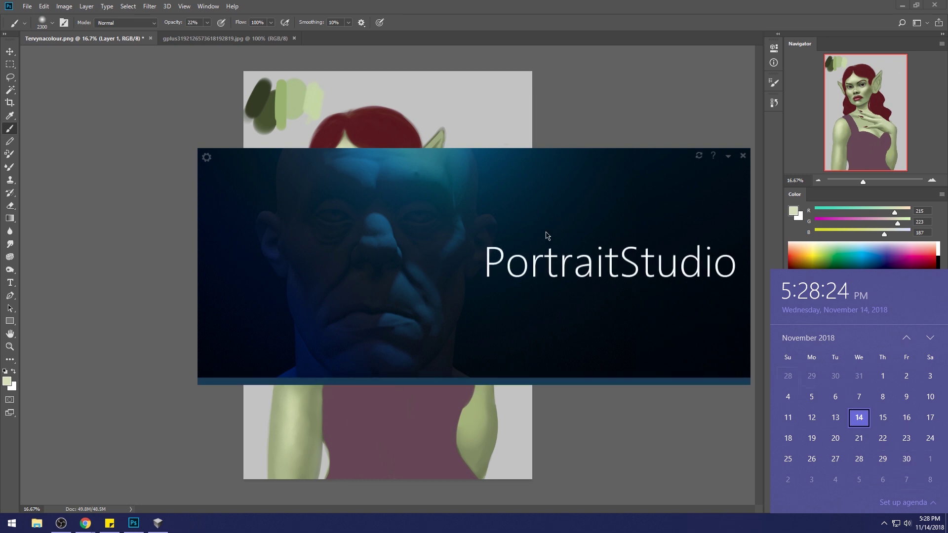
# - Dismiss the calendar flyout and move the PortraitStudio window up and left
pyautogui.click(610, 269)
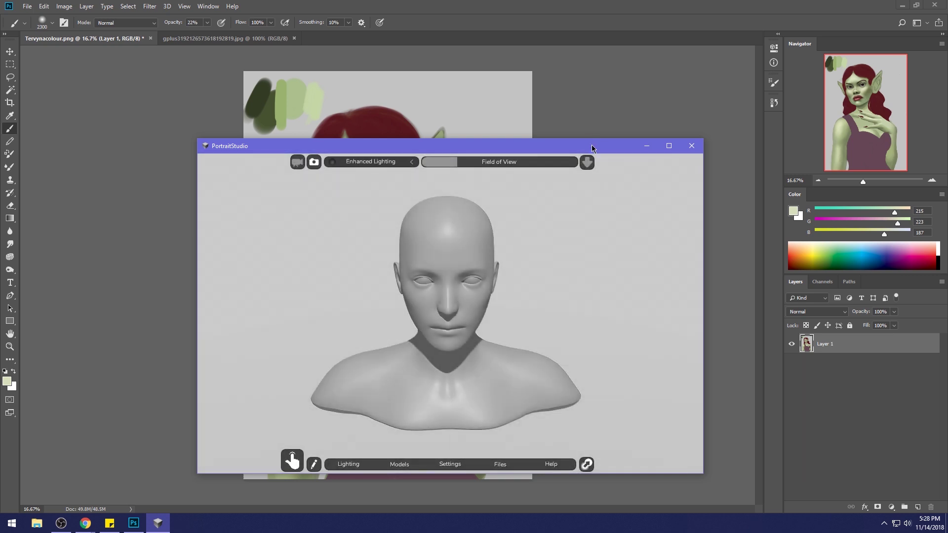
pyautogui.moveTo(592, 147); pyautogui.dragTo(587, 92)
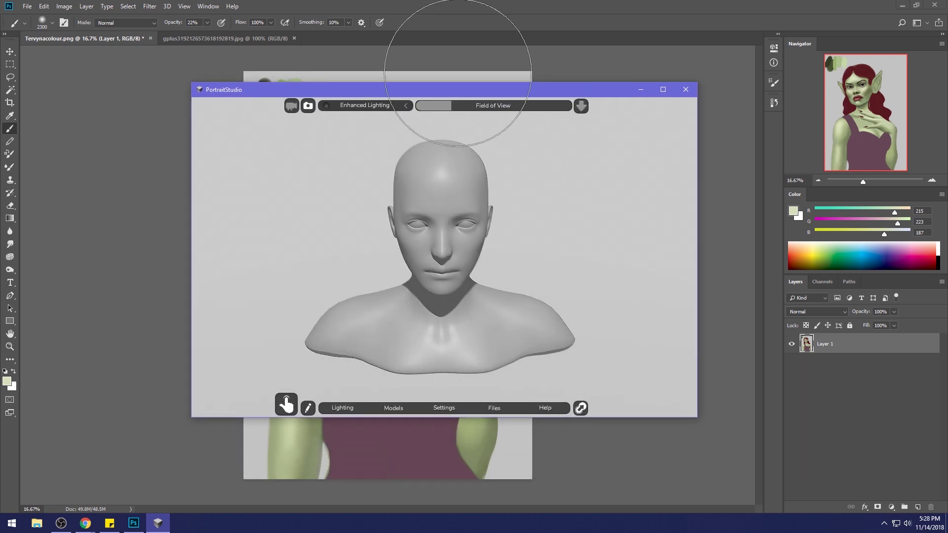
# - Delete the head bust and add the first full-body female figure from Figures
pyautogui.click(397, 409)
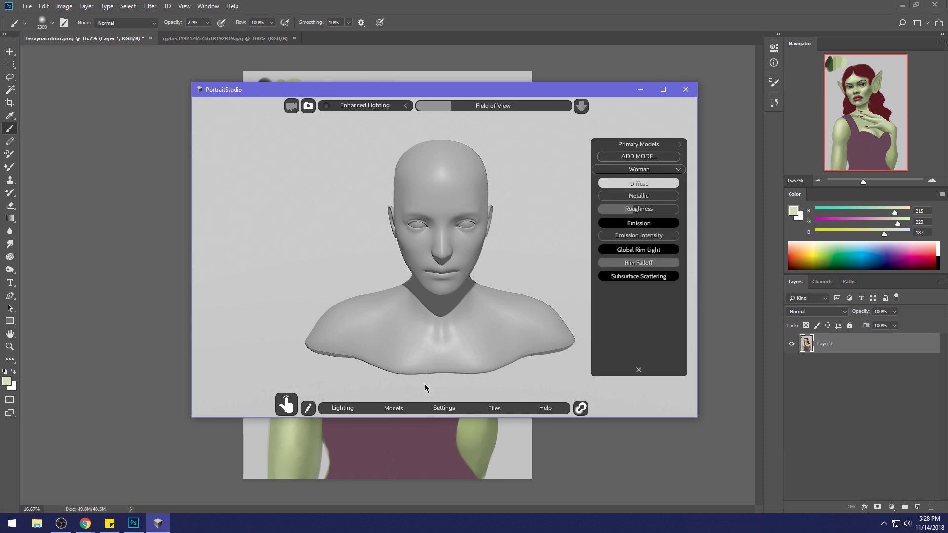
pyautogui.click(418, 228)
pyautogui.press('Delete')
pyautogui.press('Return')
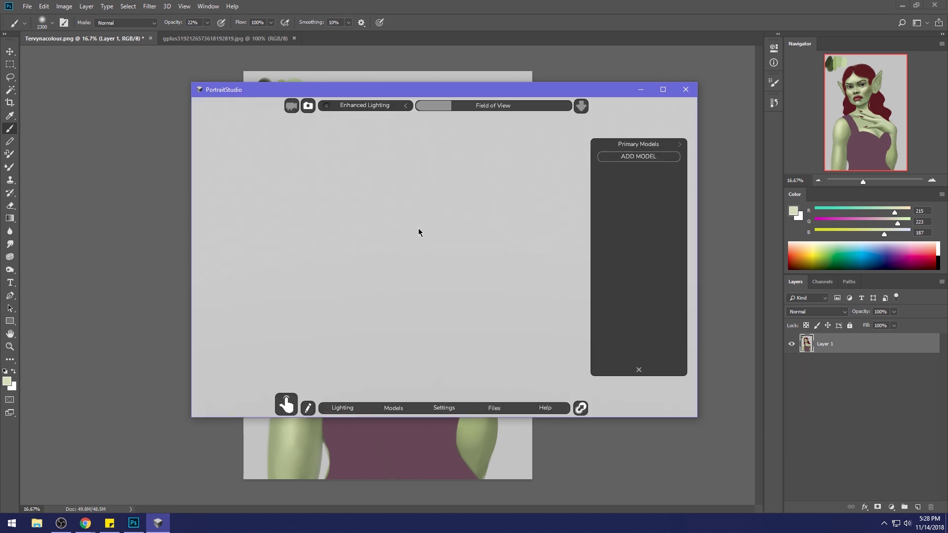
pyautogui.click(634, 157)
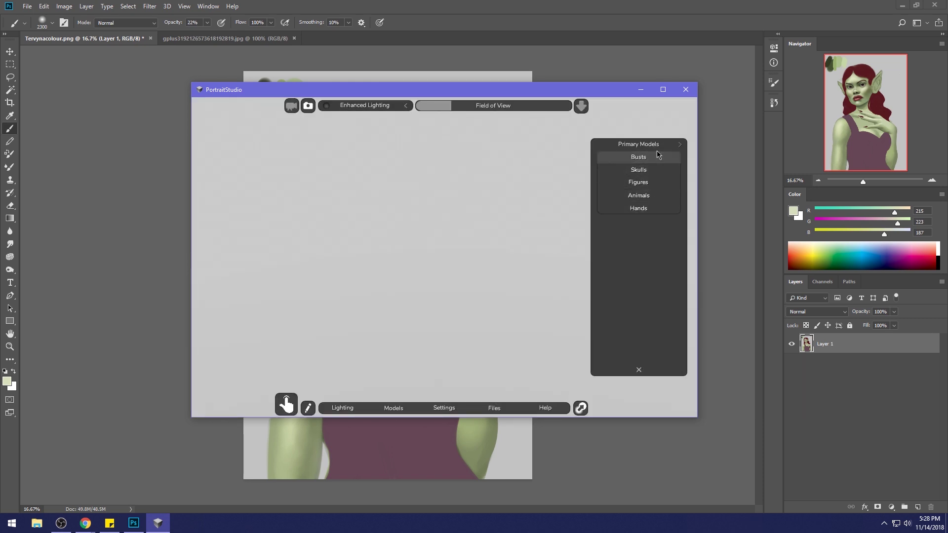
pyautogui.click(649, 182)
pyautogui.click(640, 173)
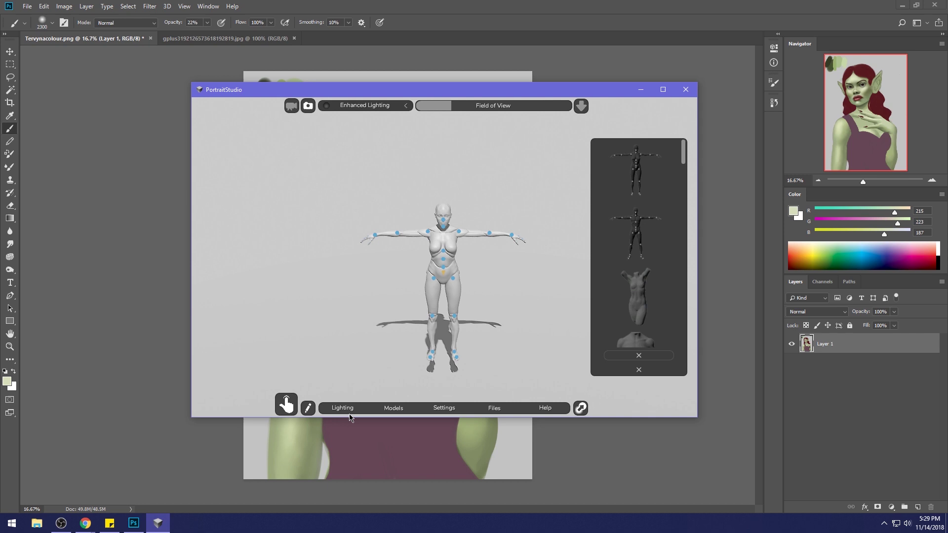
# - Tilt and zoom the view onto the figure and maximize the PortraitStudio window
pyautogui.click(285, 406)
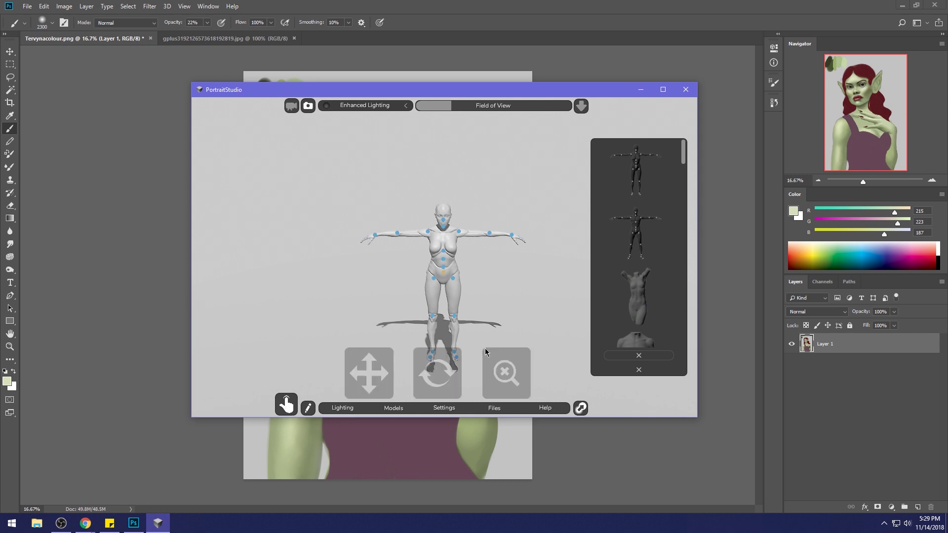
pyautogui.moveTo(435, 381); pyautogui.dragTo(442, 361)
pyautogui.moveTo(503, 374); pyautogui.dragTo(517, 356)
pyautogui.click(663, 90)
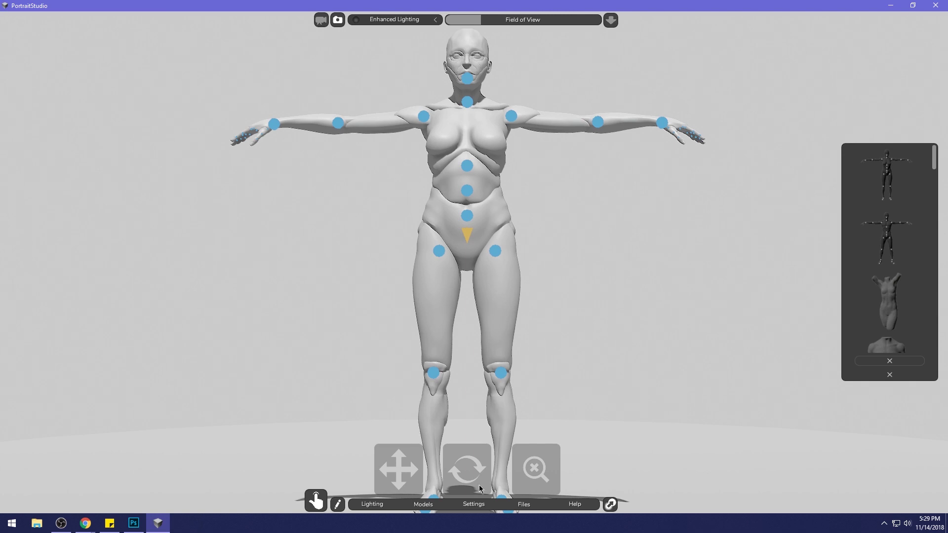
# - Orbit around the figure and rotate both hip joints so the legs turn outward
pyautogui.moveTo(478, 465); pyautogui.dragTo(481, 478)
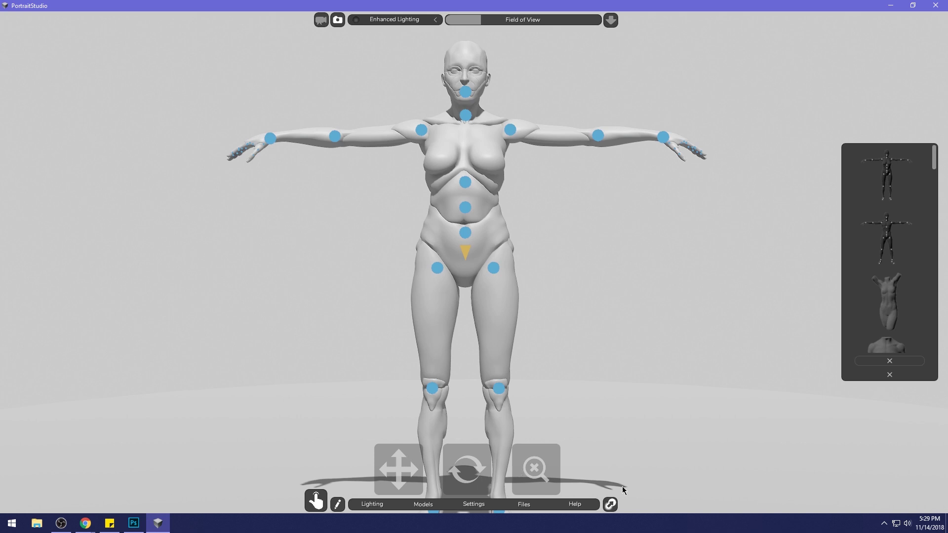
pyautogui.moveTo(480, 464); pyautogui.dragTo(473, 468)
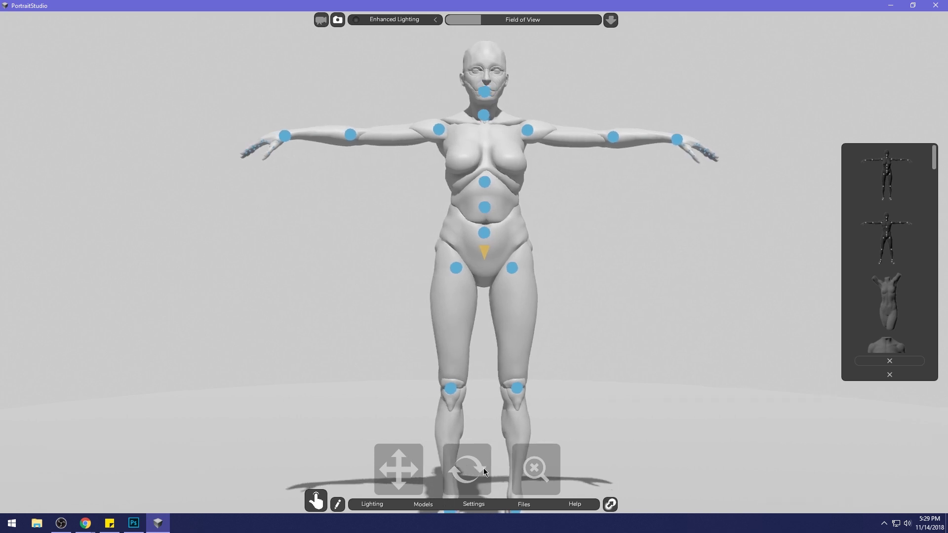
pyautogui.moveTo(484, 472); pyautogui.dragTo(500, 462)
pyautogui.click(488, 266)
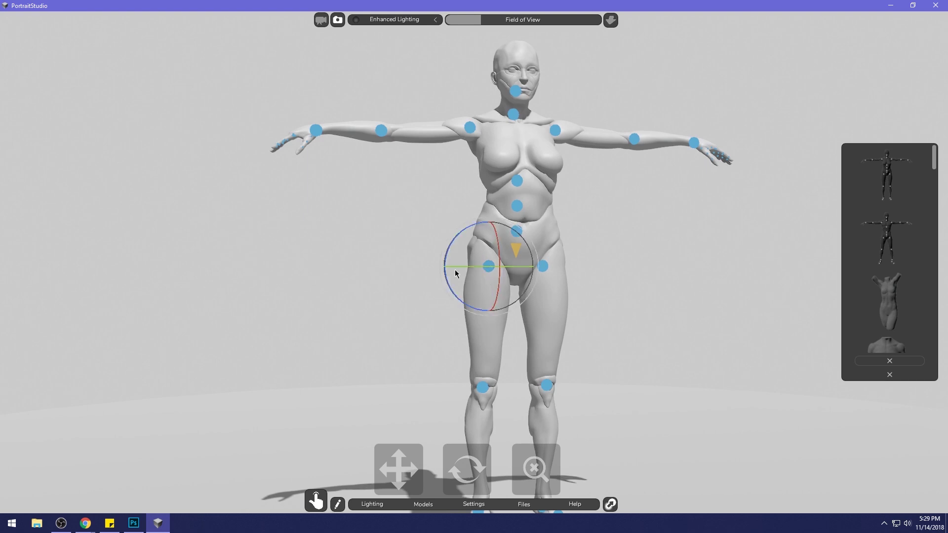
pyautogui.moveTo(437, 262); pyautogui.dragTo(442, 258)
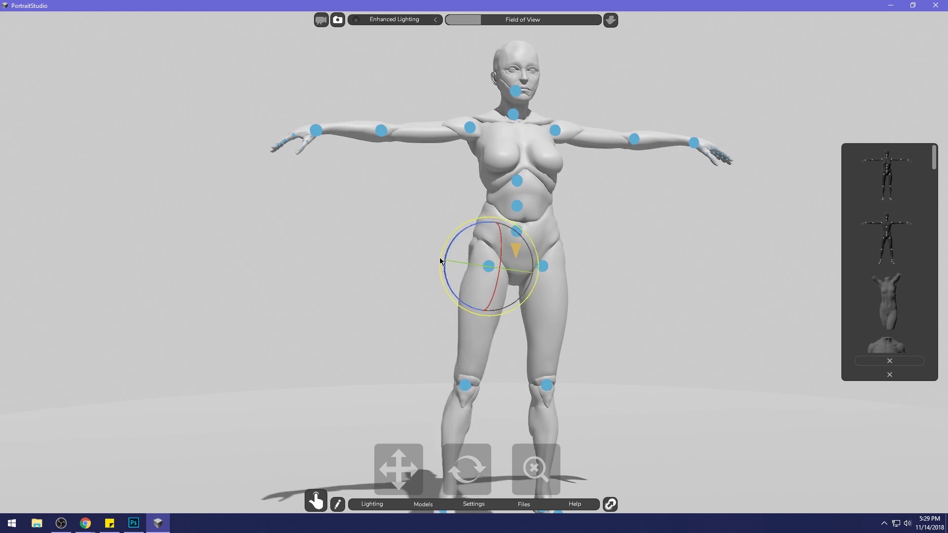
pyautogui.click(543, 268)
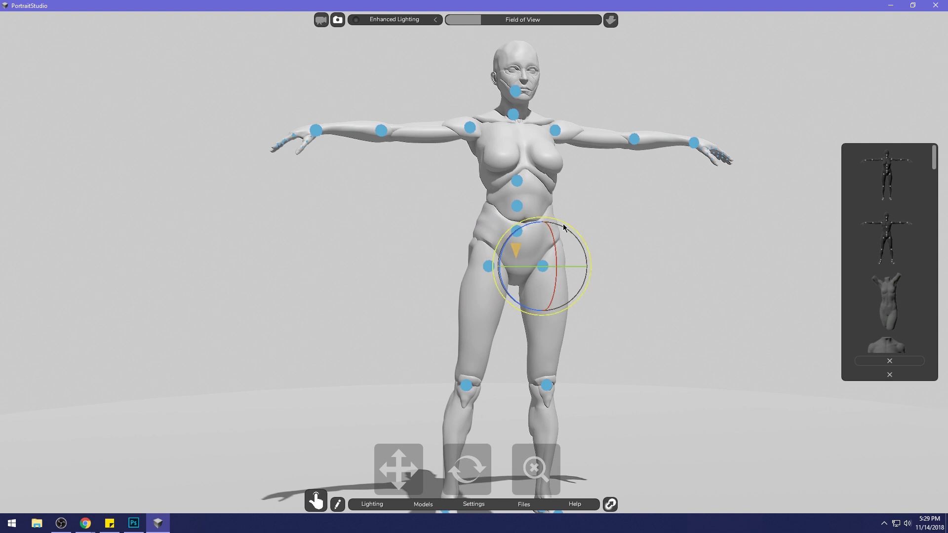
pyautogui.moveTo(555, 276); pyautogui.dragTo(526, 441)
# - Compare against the painting, tilt the head joint slightly, then bring Photoshop back in front
pyautogui.click(134, 524)
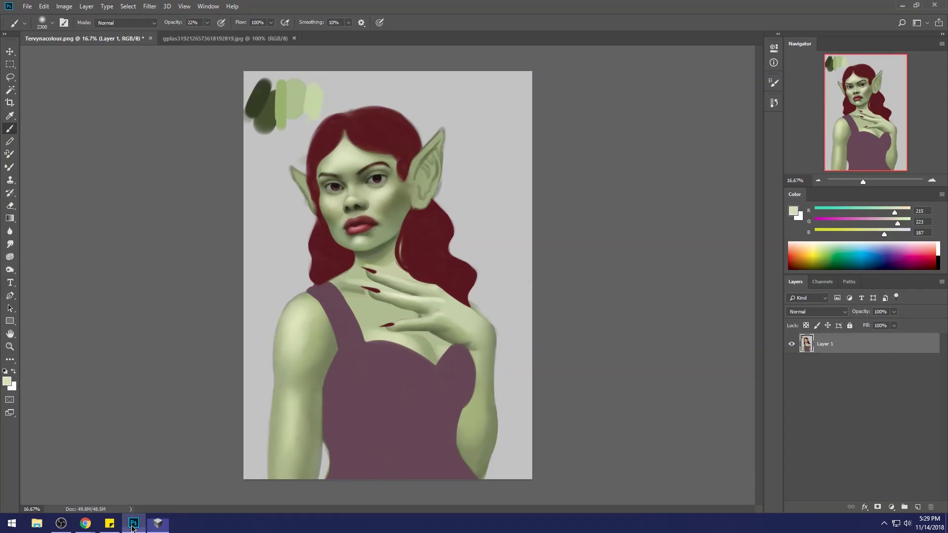
pyautogui.click(158, 523)
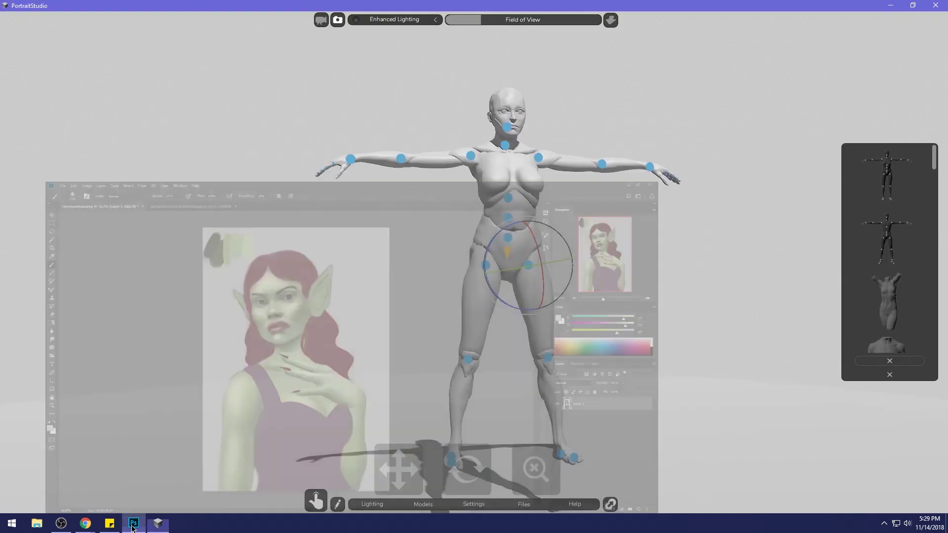
pyautogui.click(506, 128)
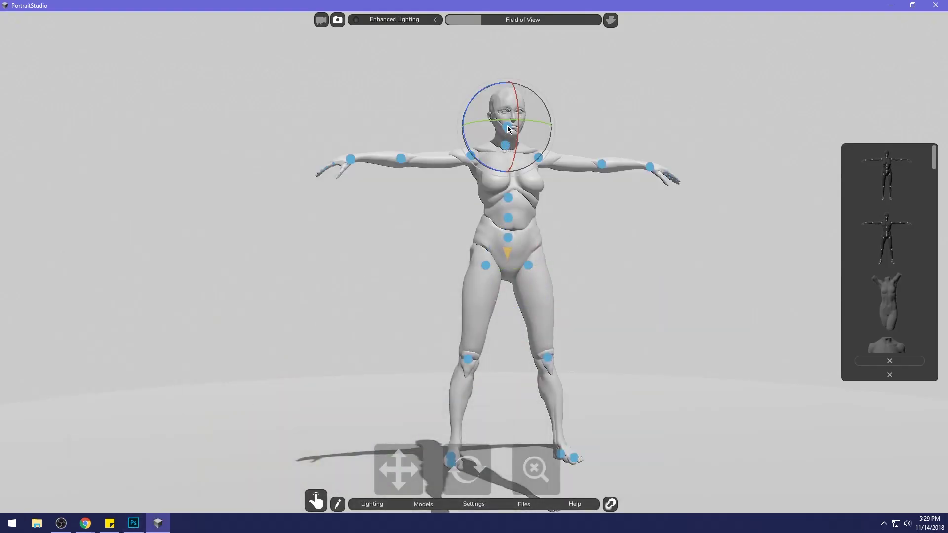
pyautogui.moveTo(514, 125); pyautogui.dragTo(476, 88)
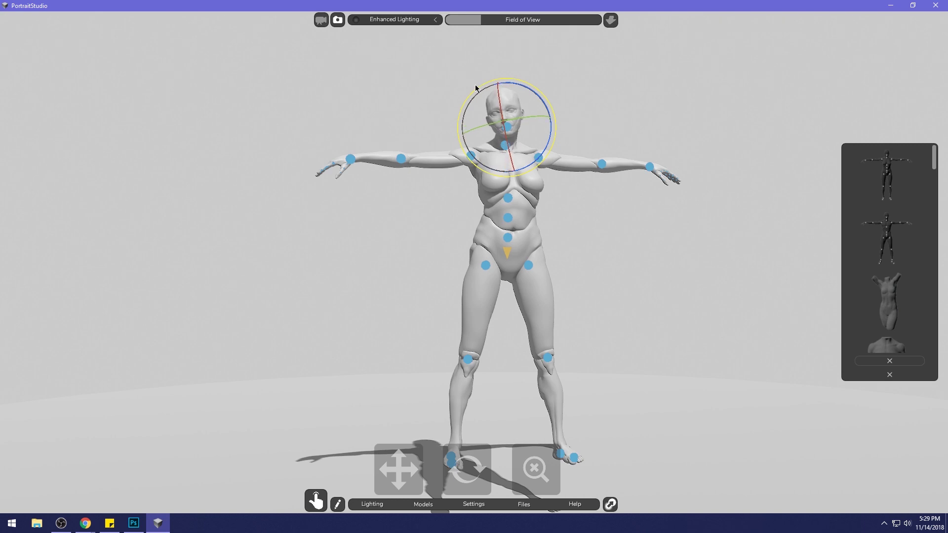
pyautogui.click(135, 527)
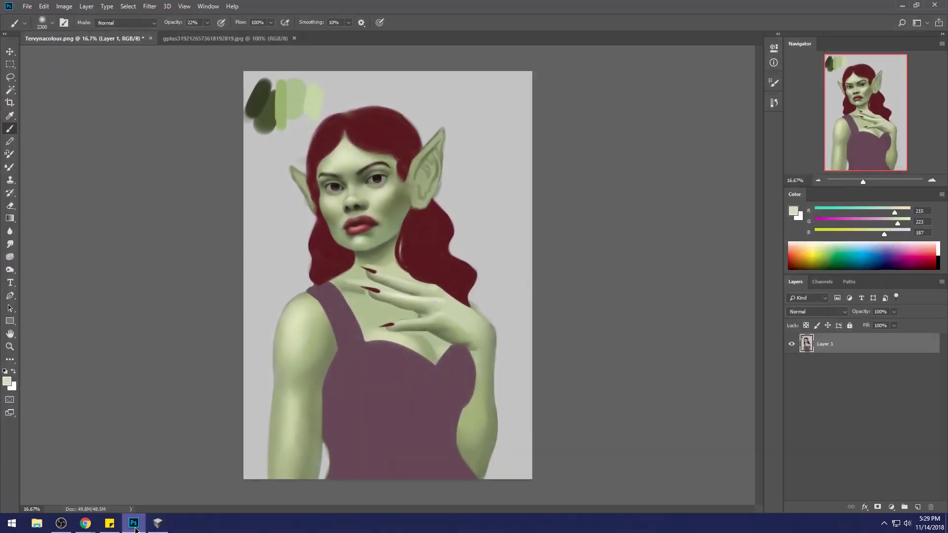
# - Roll the head more upright, then nudge it slightly left with the neck joint's move gizmo
pyautogui.click(134, 526)
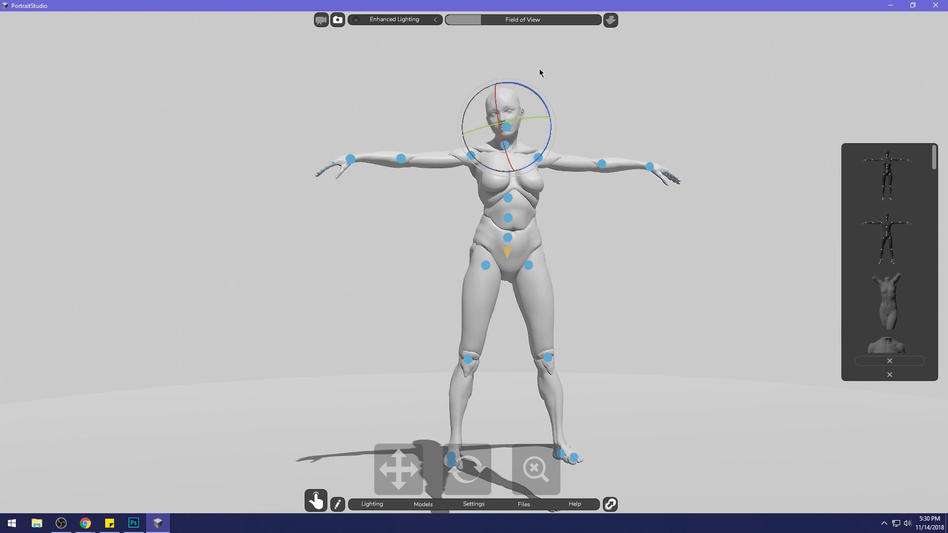
pyautogui.moveTo(534, 83); pyautogui.dragTo(537, 84)
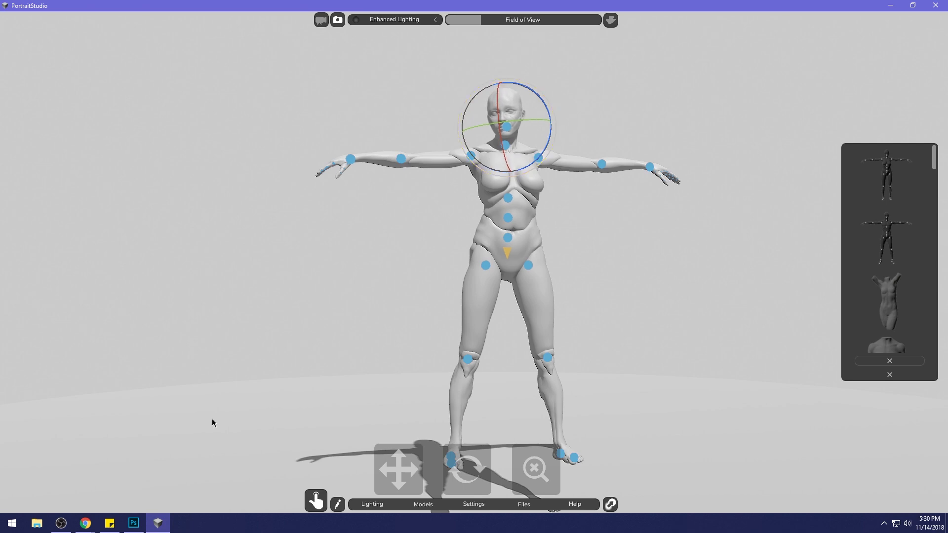
pyautogui.click(133, 523)
pyautogui.click(133, 523)
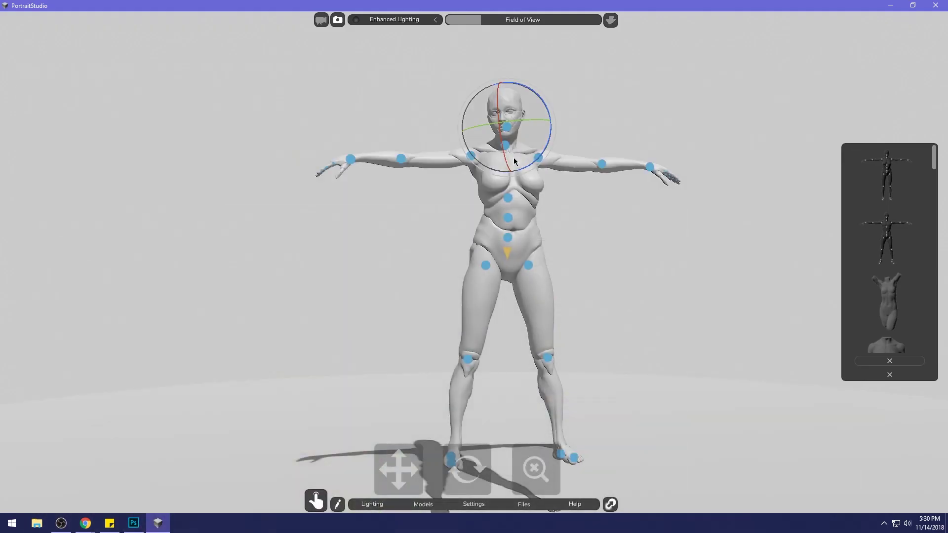
pyautogui.click(534, 131)
pyautogui.click(505, 146)
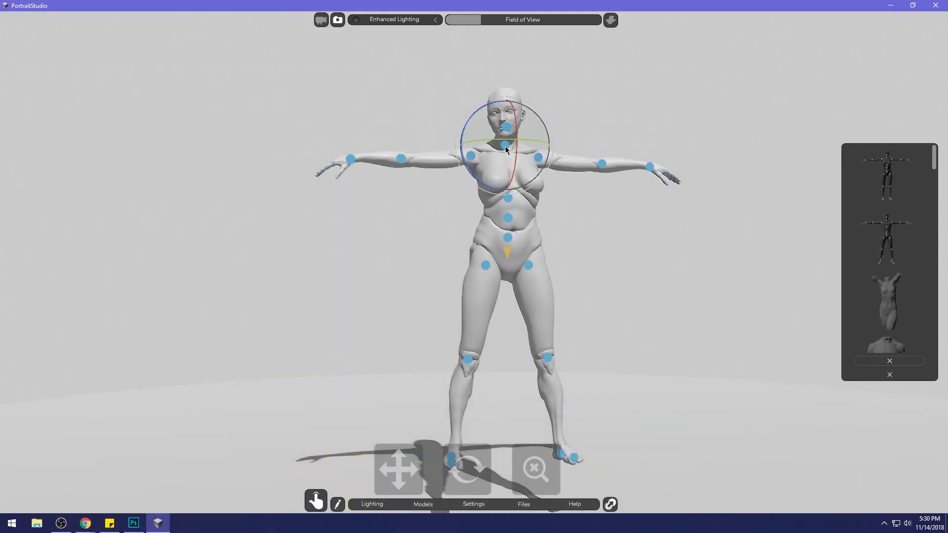
pyautogui.click(505, 147)
pyautogui.moveTo(466, 147); pyautogui.dragTo(464, 148)
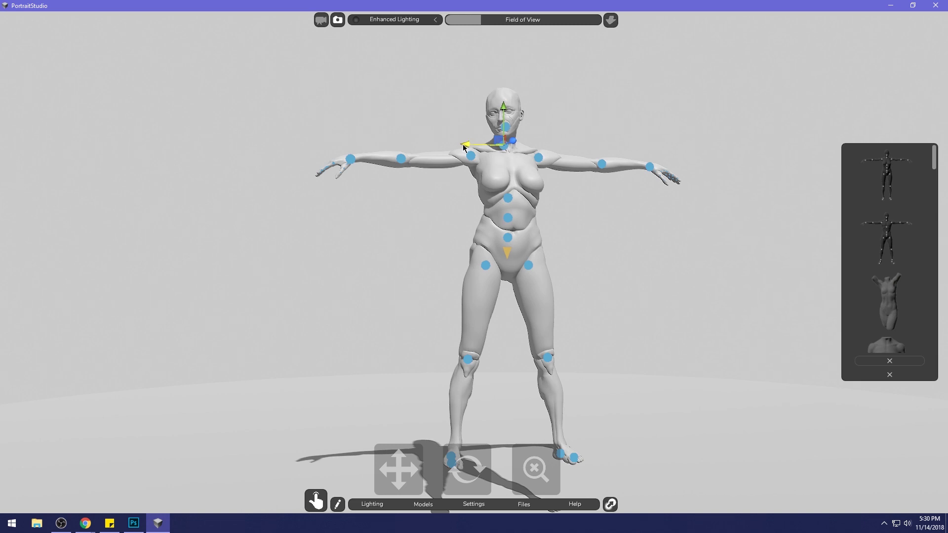
pyautogui.click(545, 138)
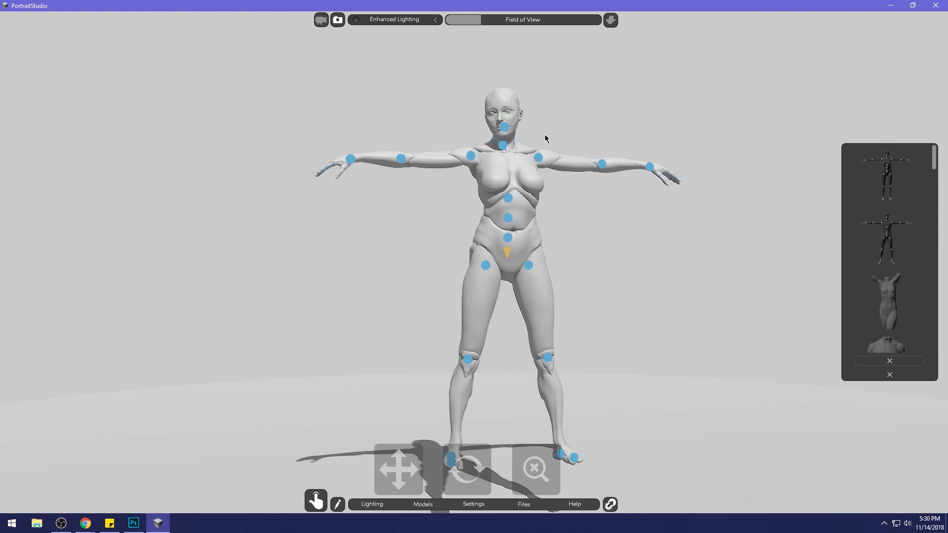
# - Lower the left arm beside the body and bend the right arm so its hand rests on the hip
pyautogui.click(470, 158)
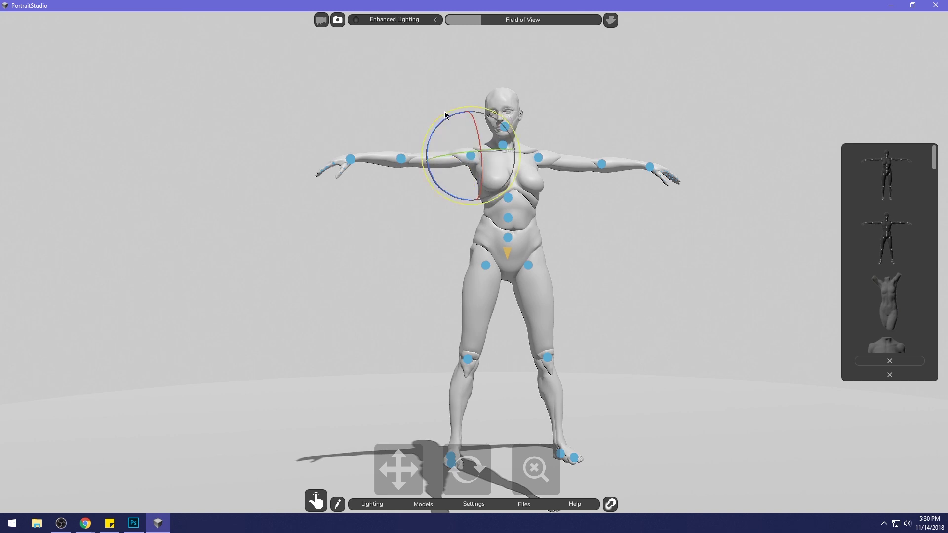
pyautogui.moveTo(445, 115); pyautogui.dragTo(438, 230)
pyautogui.click(539, 157)
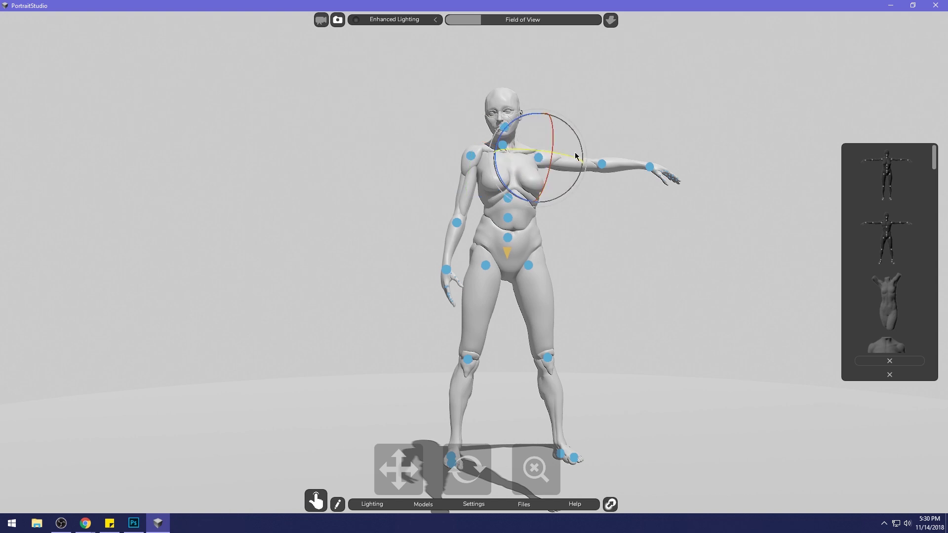
pyautogui.moveTo(589, 153); pyautogui.dragTo(587, 178)
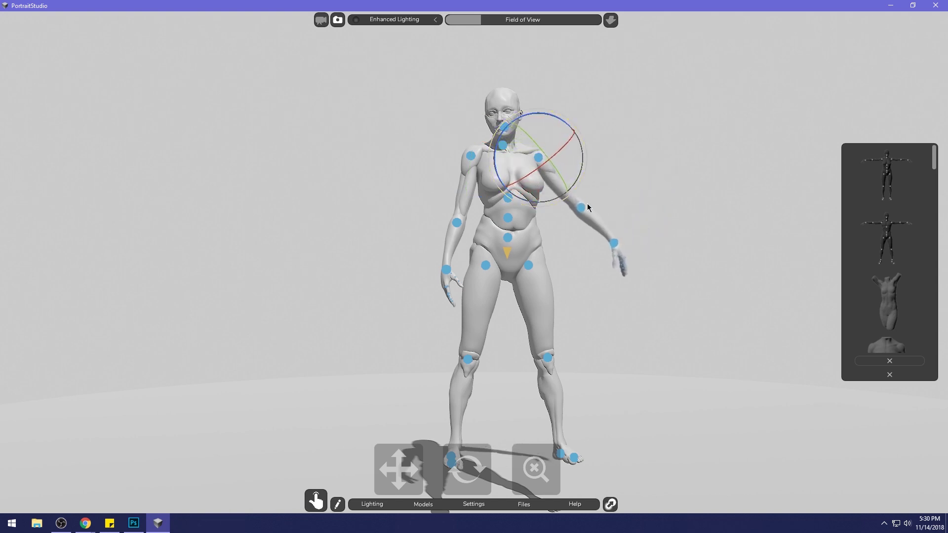
pyautogui.click(582, 206)
pyautogui.moveTo(596, 220)
pyautogui.mouseDown()
pyautogui.moveTo(561, 193)
pyautogui.moveTo(614, 200)
pyautogui.moveTo(592, 237)
pyautogui.mouseUp()
pyautogui.click(558, 237)
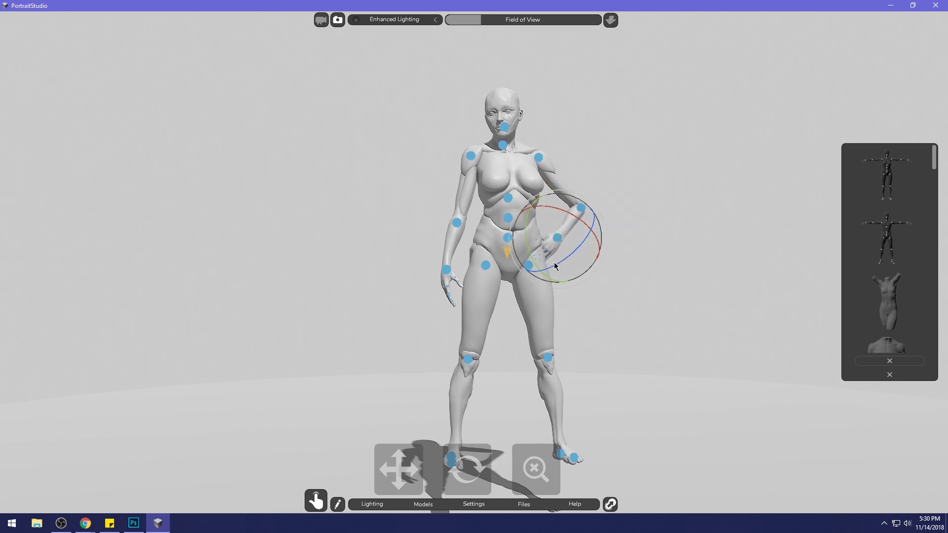
pyautogui.moveTo(553, 262); pyautogui.dragTo(573, 252)
pyautogui.click(636, 192)
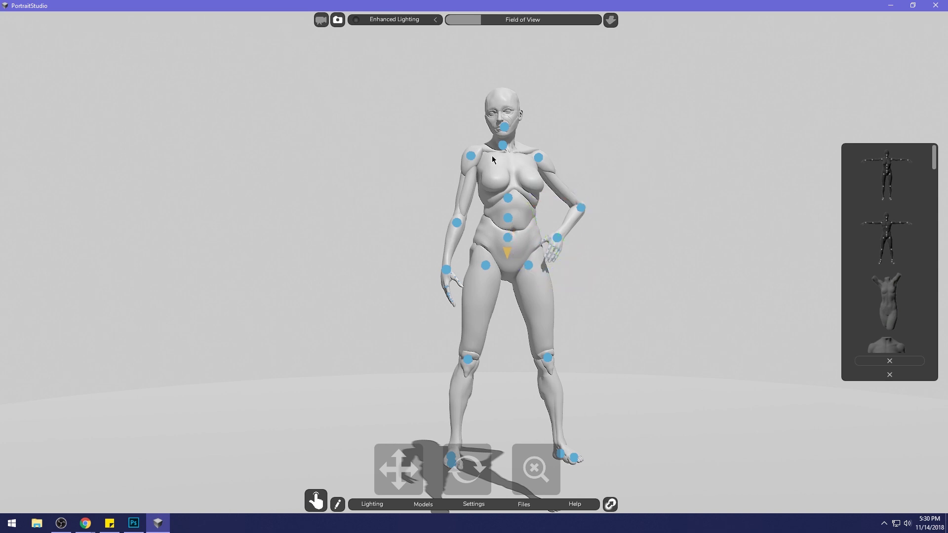
# - Nudge the right shoulder up and inward using the move gizmo
pyautogui.click(470, 156)
pyautogui.press('r')
pyautogui.press('w')
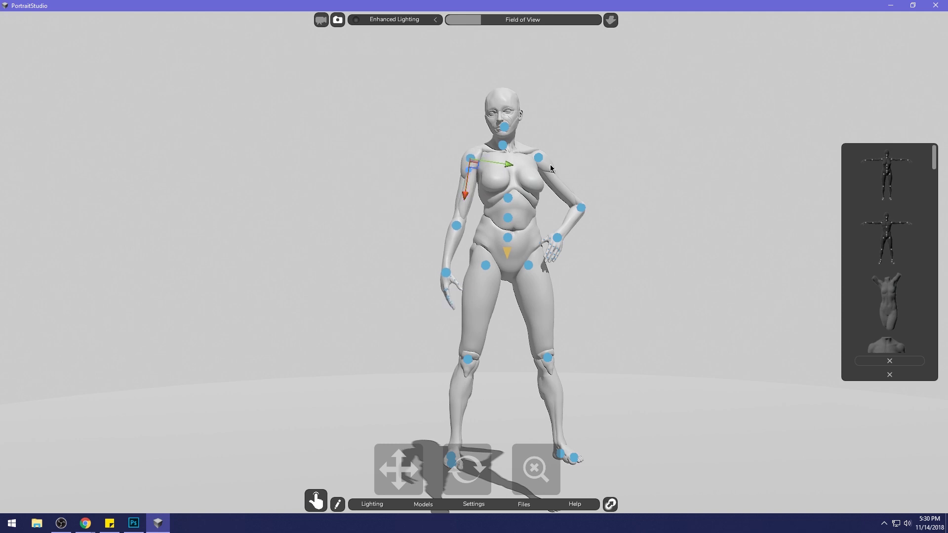
pyautogui.click(539, 157)
pyautogui.moveTo(518, 135); pyautogui.dragTo(518, 130)
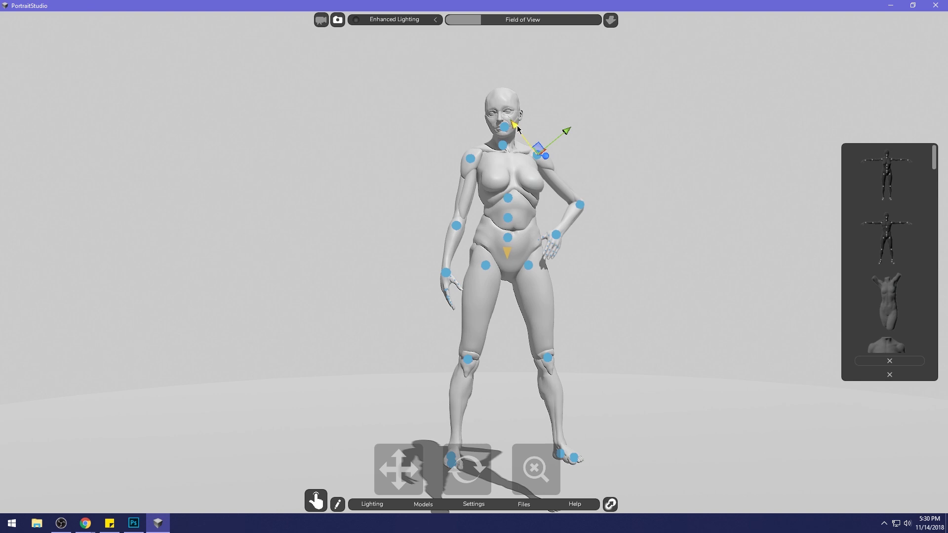
pyautogui.click(623, 110)
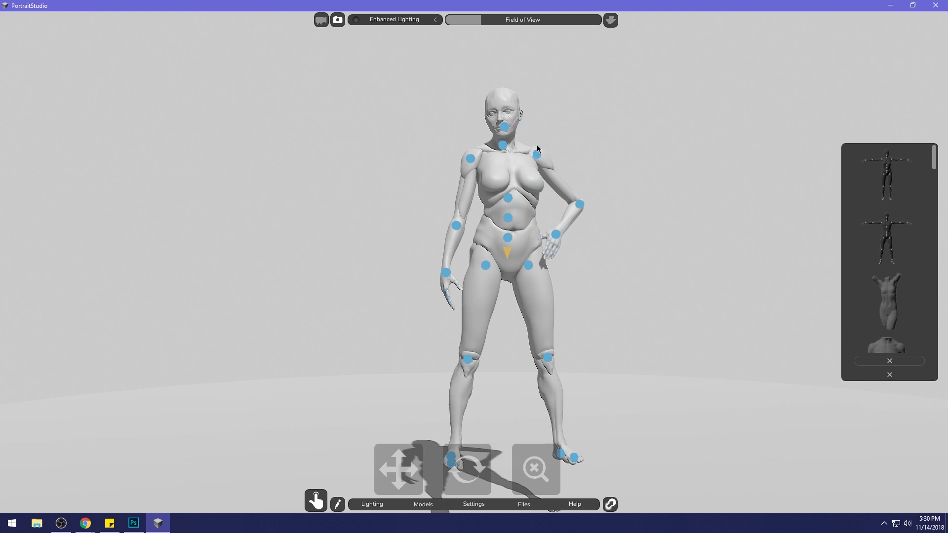
pyautogui.click(502, 146)
# - Tilt the upper body and head left at the belly joint, checking the elf painting for reference
pyautogui.click(502, 146)
pyautogui.click(418, 191)
pyautogui.click(508, 218)
pyautogui.click(508, 219)
pyautogui.click(518, 216)
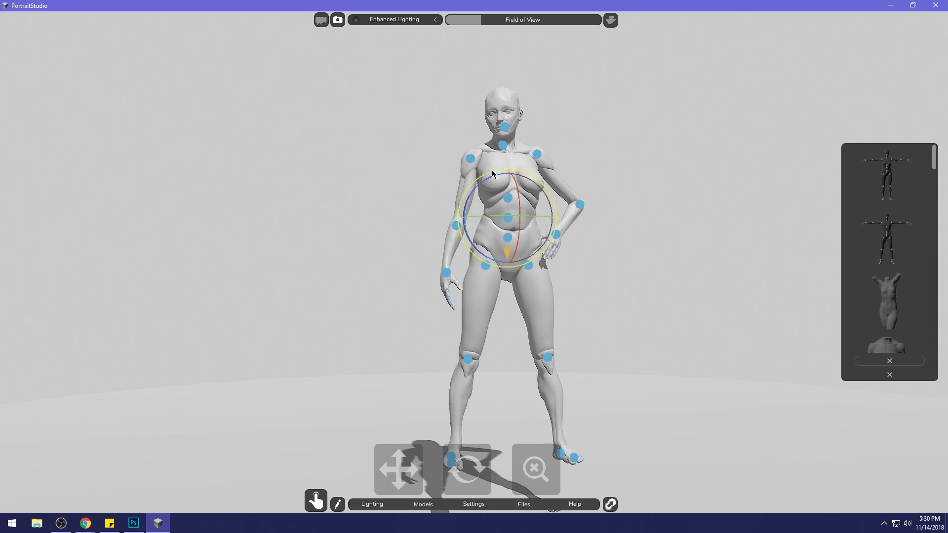
pyautogui.moveTo(491, 170); pyautogui.dragTo(489, 170)
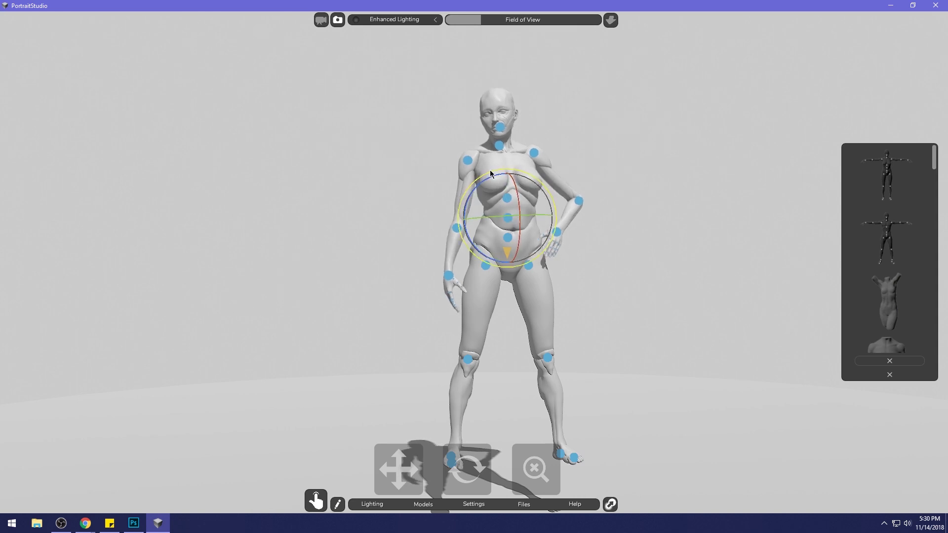
pyautogui.click(500, 146)
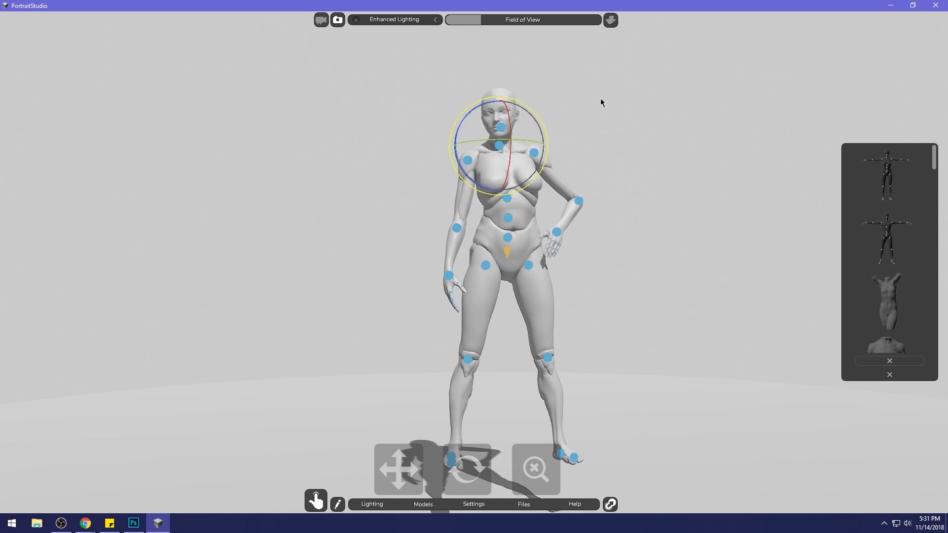
pyautogui.click(514, 141)
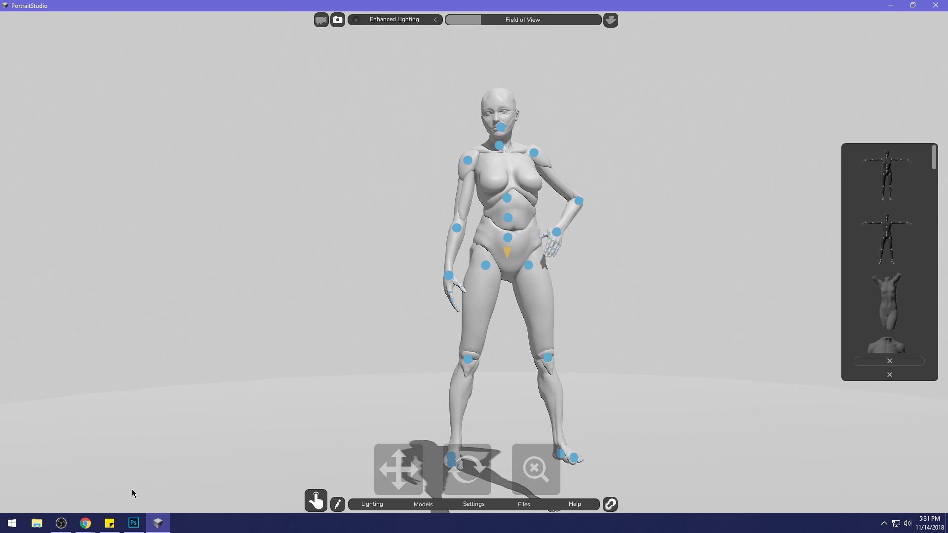
pyautogui.click(131, 525)
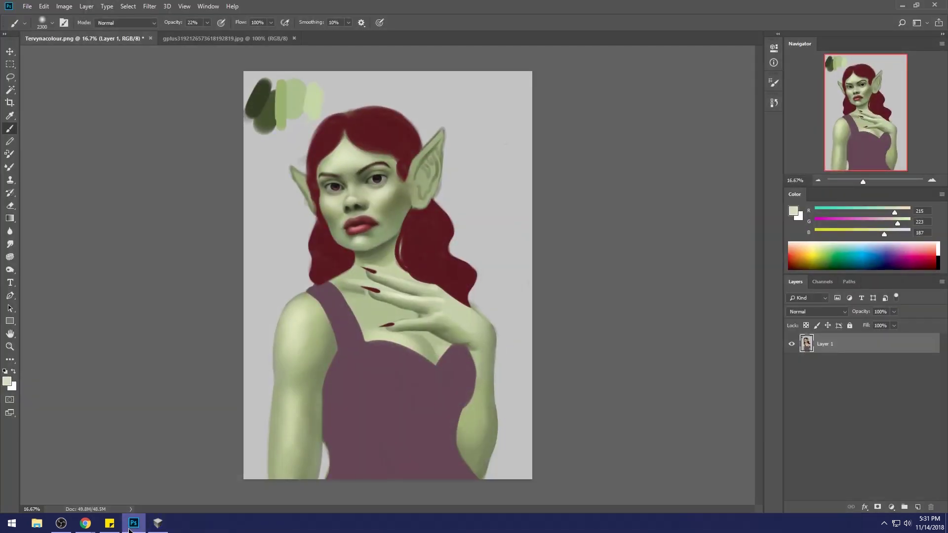
pyautogui.click(157, 524)
# - Rotate the torso, turn the chest, shift the pelvis and twist the spine slightly
pyautogui.click(496, 223)
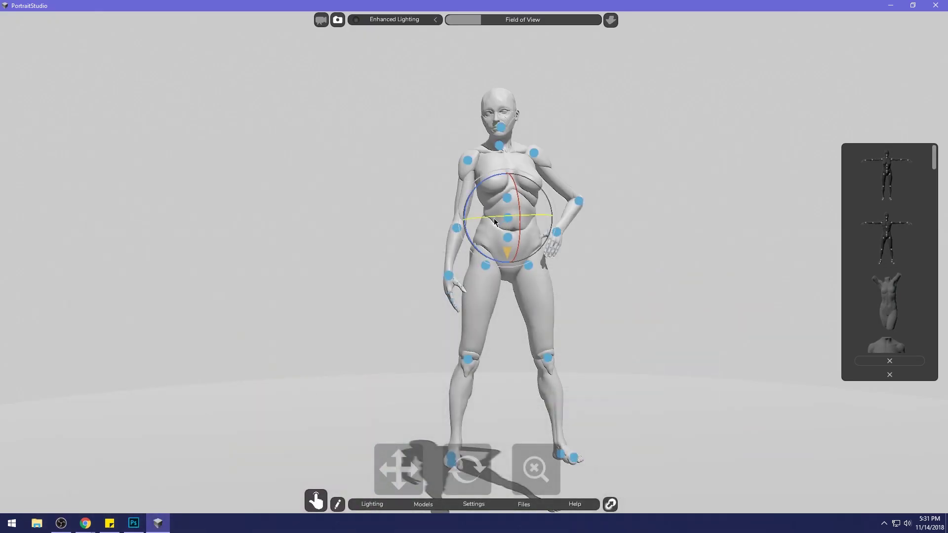
pyautogui.moveTo(495, 222); pyautogui.dragTo(498, 219)
pyautogui.click(497, 144)
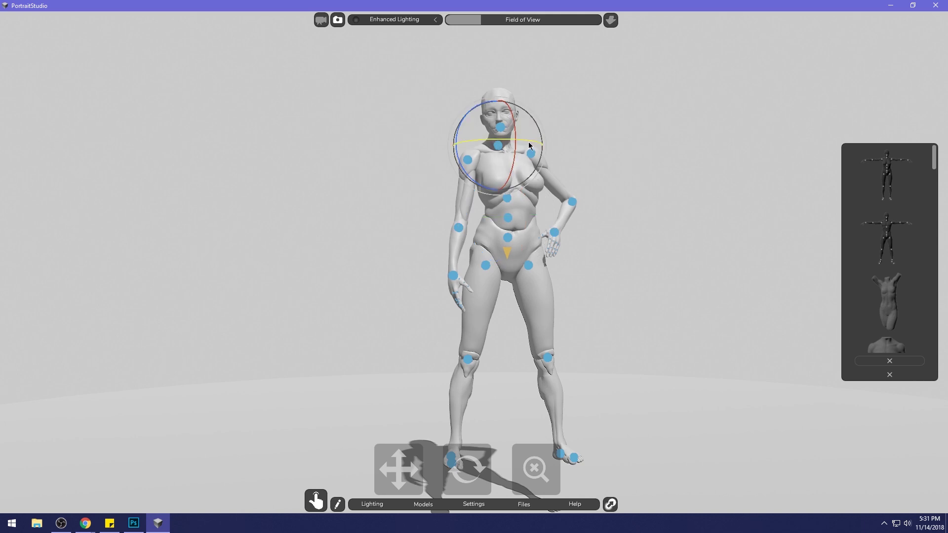
pyautogui.moveTo(529, 145); pyautogui.dragTo(526, 146)
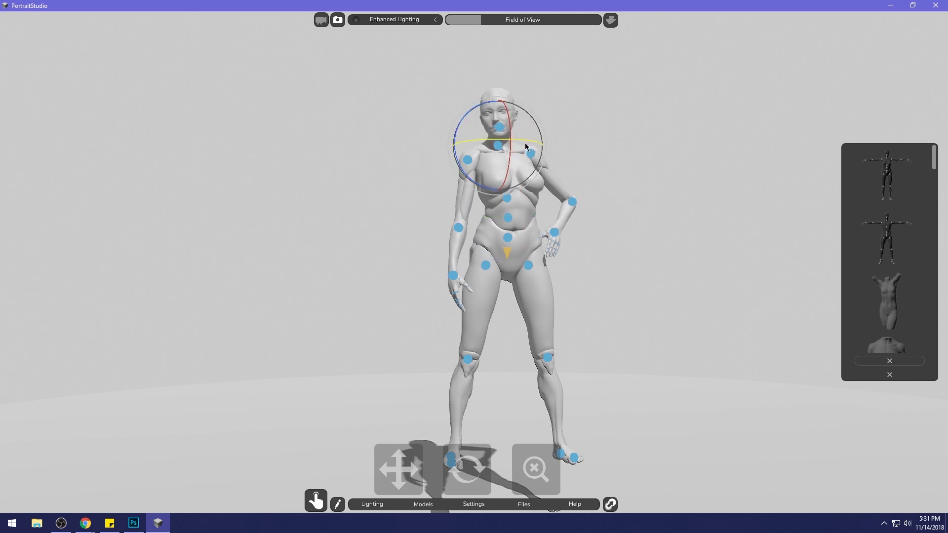
pyautogui.click(510, 244)
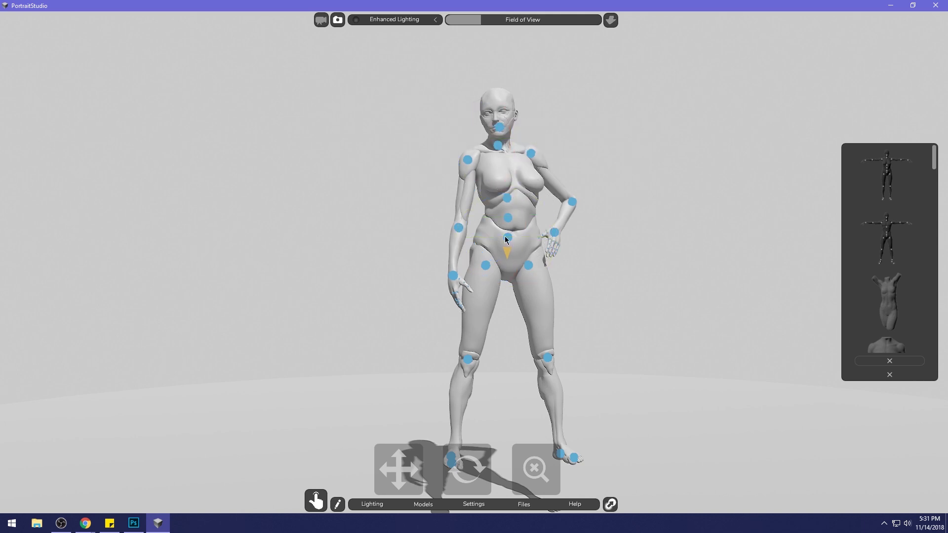
pyautogui.click(508, 252)
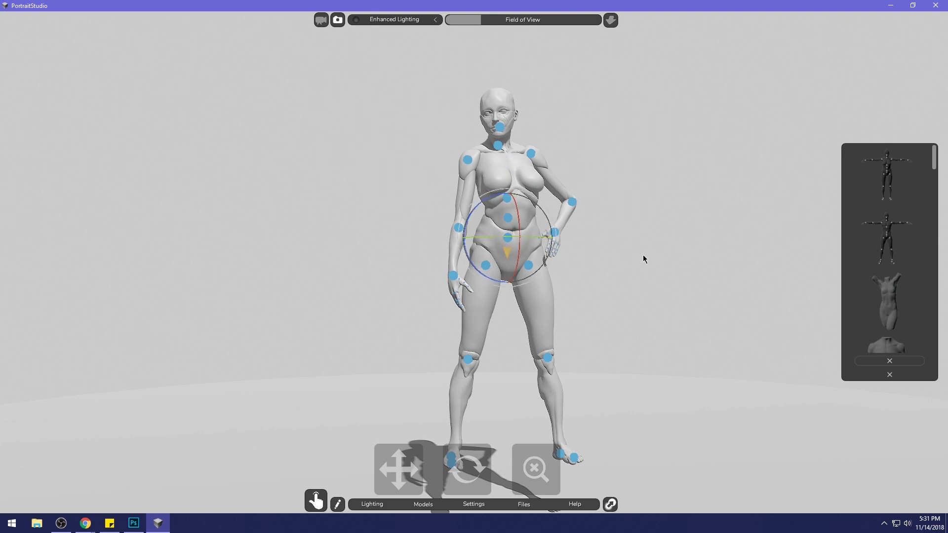
pyautogui.moveTo(503, 251); pyautogui.dragTo(510, 253)
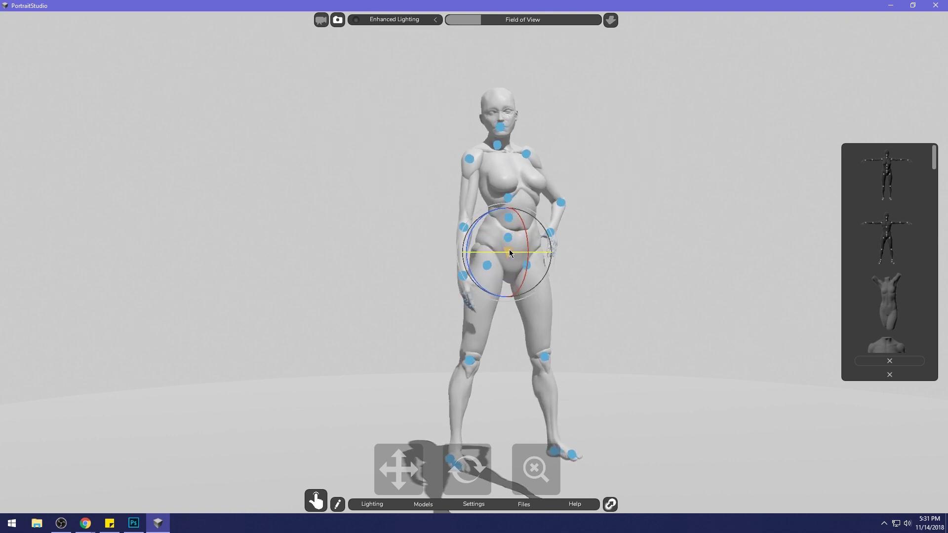
pyautogui.click(509, 217)
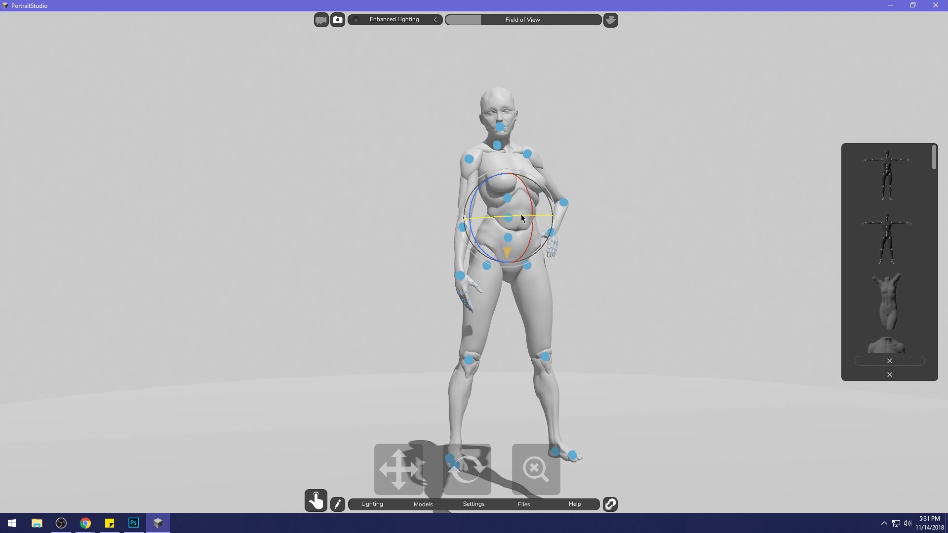
pyautogui.moveTo(521, 215); pyautogui.dragTo(525, 213)
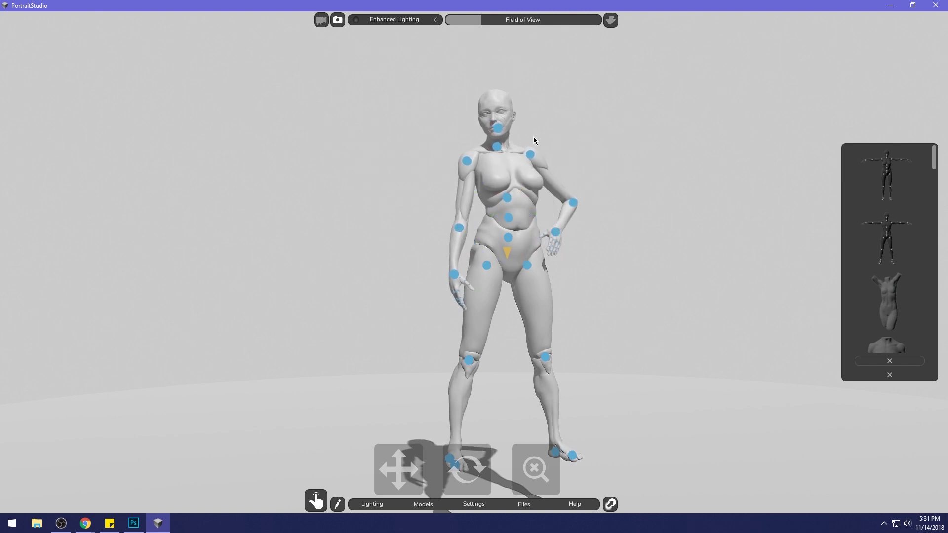
# - Tilt the head at the neck and rotate the hanging arm slightly, comparing with the painting
pyautogui.click(497, 147)
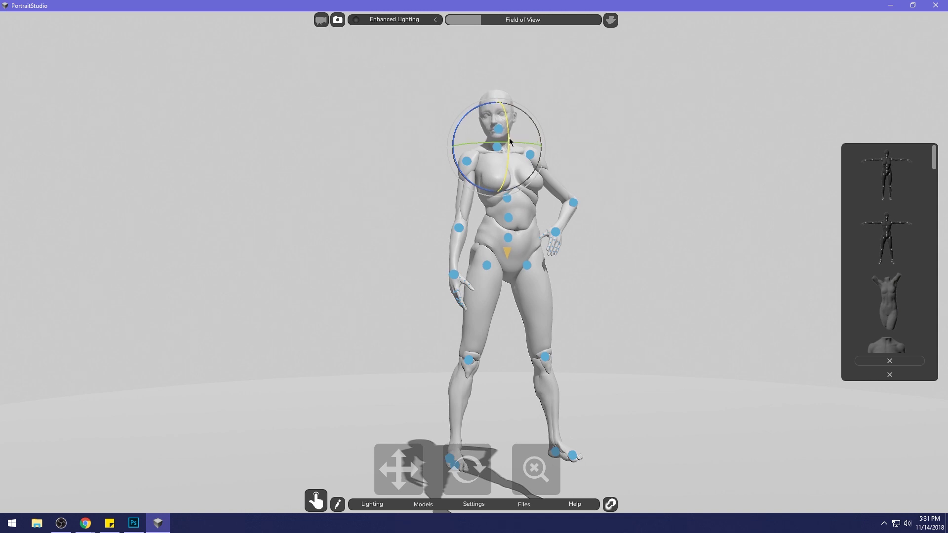
pyautogui.moveTo(511, 141); pyautogui.dragTo(511, 143)
pyautogui.click(602, 123)
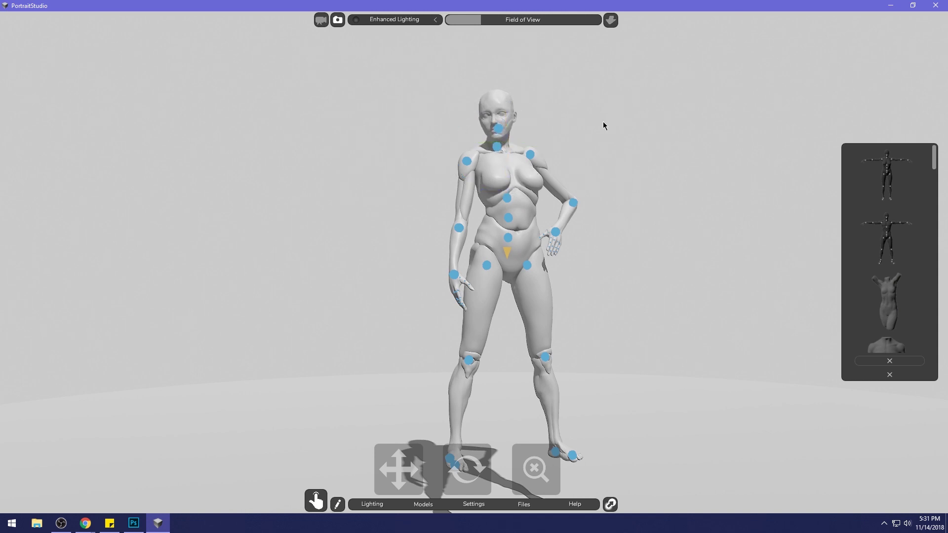
pyautogui.click(466, 166)
pyautogui.moveTo(466, 166); pyautogui.dragTo(469, 167)
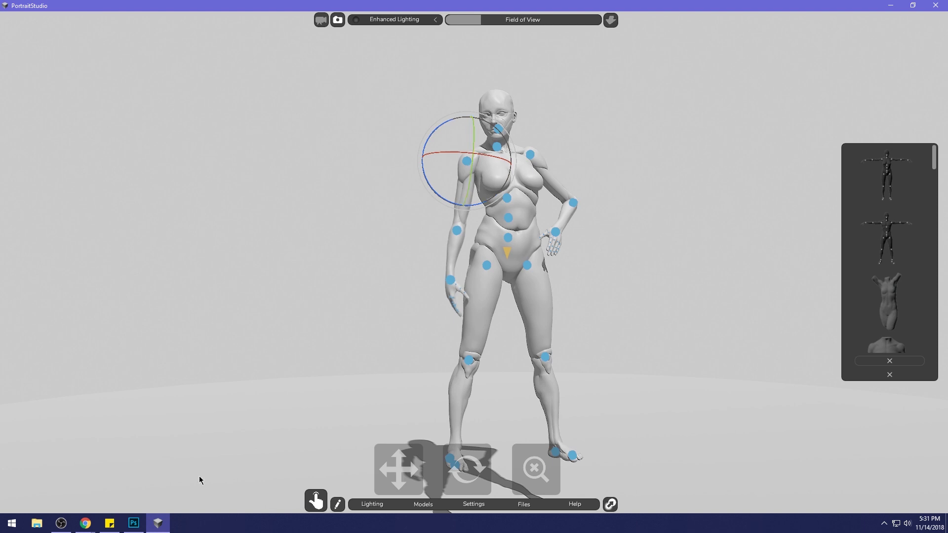
pyautogui.click(141, 524)
pyautogui.click(141, 524)
pyautogui.click(756, 271)
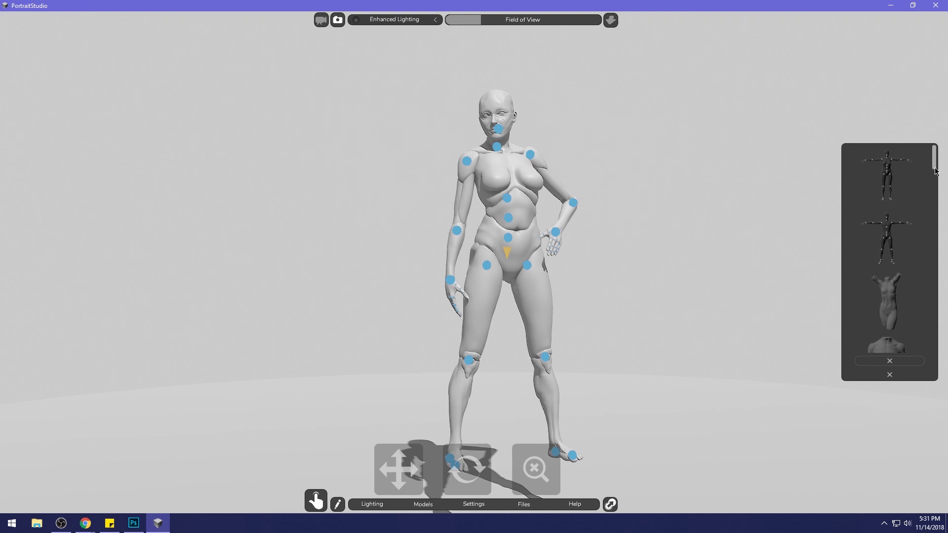
# - Swing the right leg slightly outward, bend the left knee up and swing the left leg outward
pyautogui.click(889, 354)
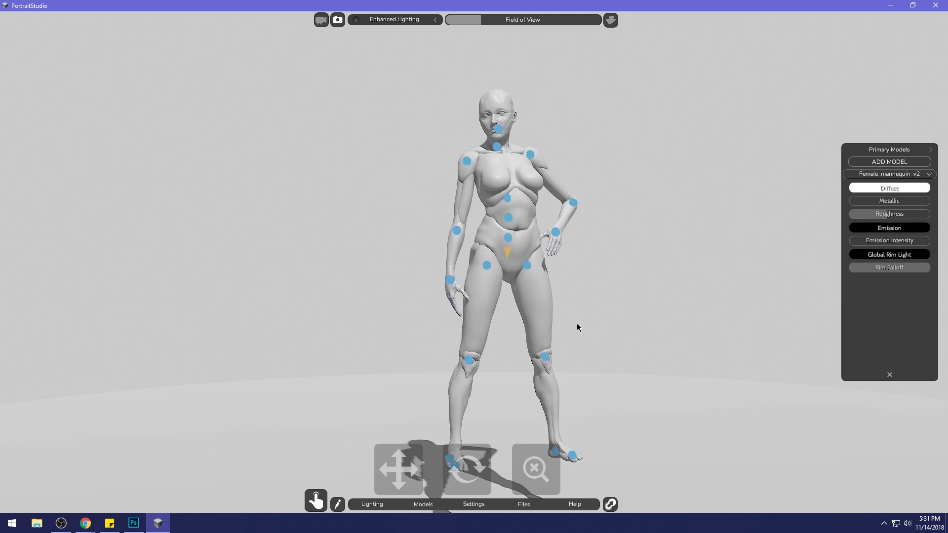
pyautogui.click(527, 266)
pyautogui.moveTo(489, 270); pyautogui.dragTo(493, 269)
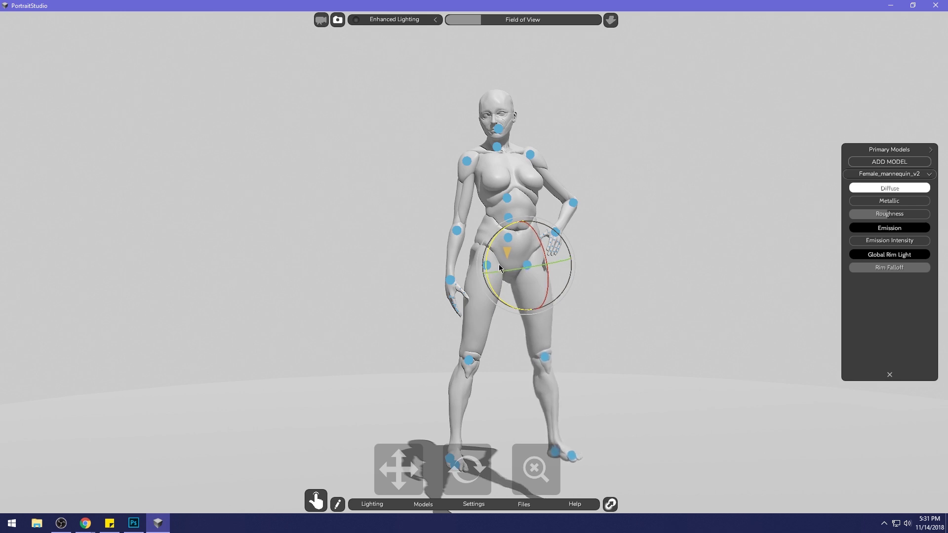
pyautogui.click(467, 367)
pyautogui.moveTo(484, 368); pyautogui.dragTo(487, 296)
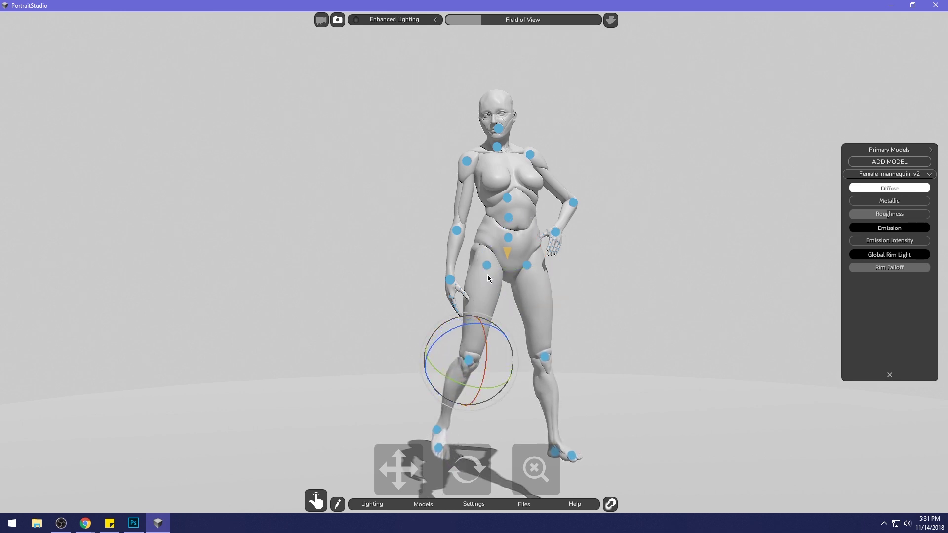
pyautogui.click(487, 266)
pyautogui.moveTo(462, 222); pyautogui.dragTo(459, 223)
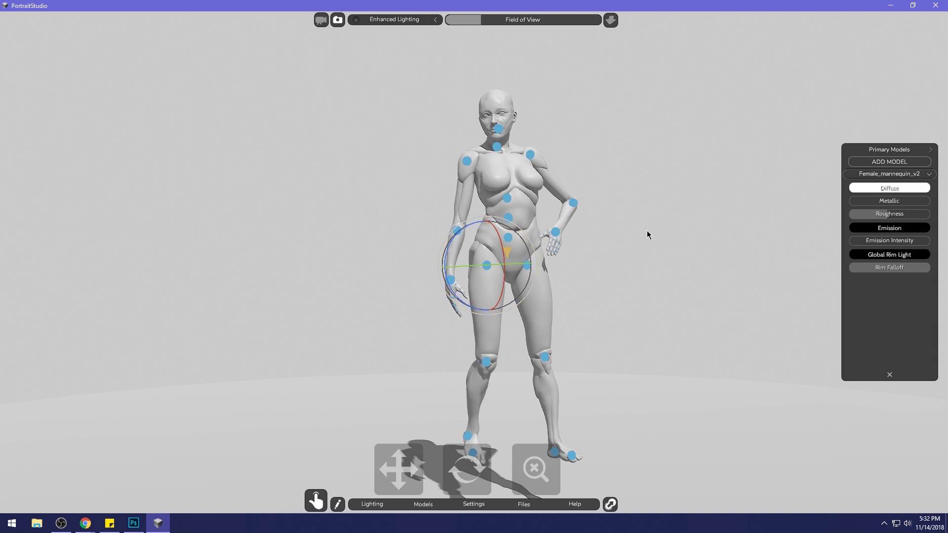
# - Refine the left leg by rotating the knee and turning the hip further outward
pyautogui.click(538, 267)
pyautogui.click(495, 352)
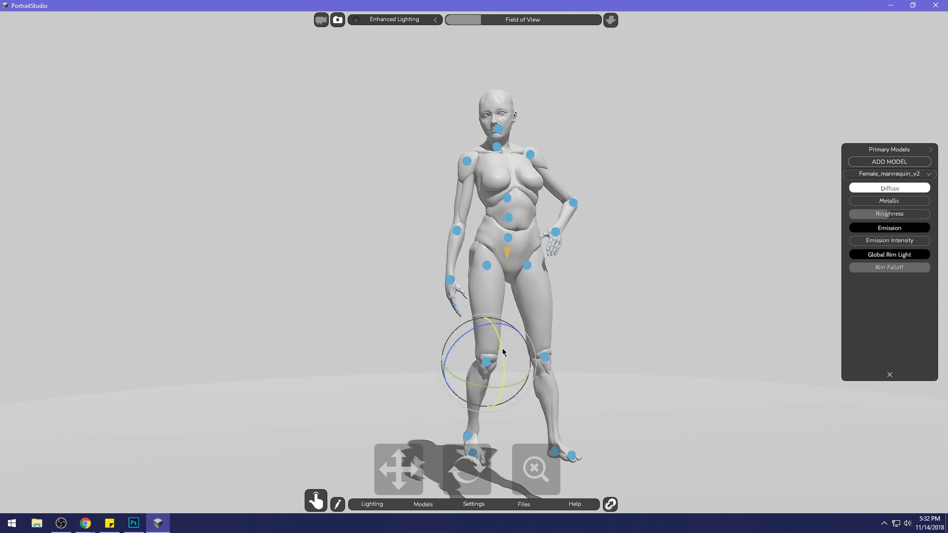
pyautogui.moveTo(498, 352); pyautogui.dragTo(503, 338)
pyautogui.click(486, 265)
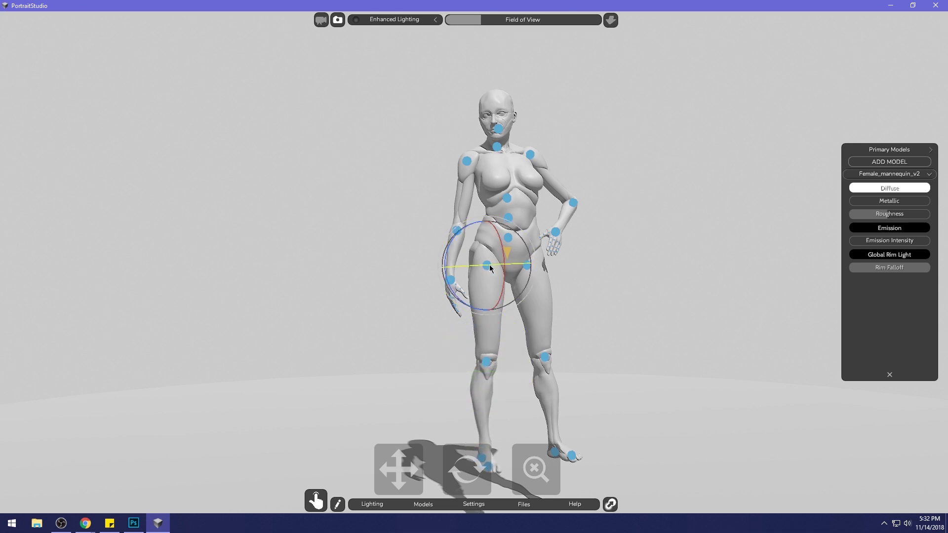
pyautogui.moveTo(459, 227); pyautogui.dragTo(465, 222)
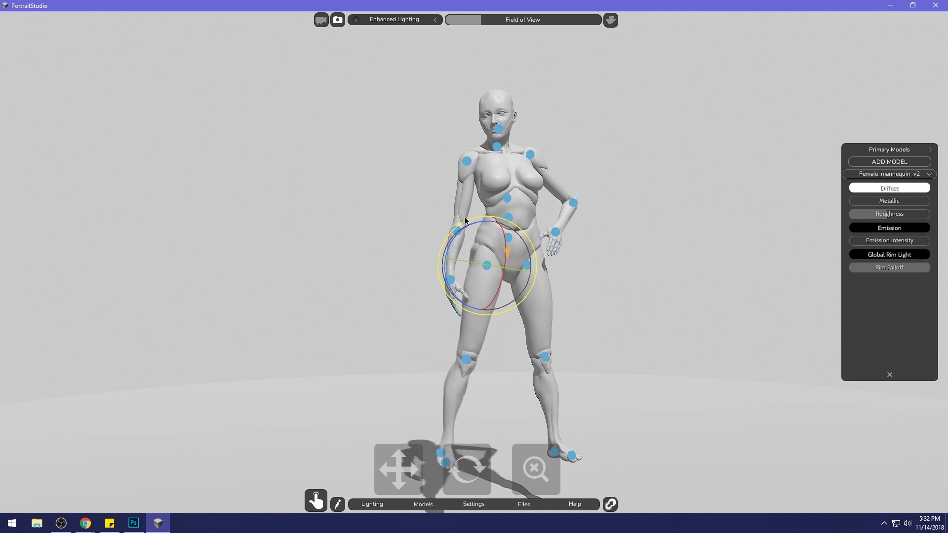
pyautogui.click(712, 224)
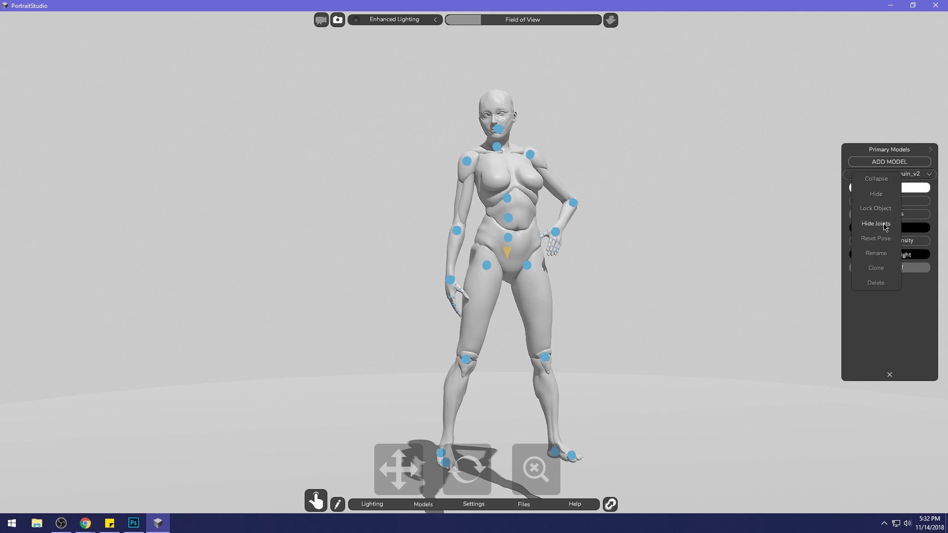
# - Hide the mannequin's joint markers, then glance at the Photoshop painting and return to PortraitStudio
pyautogui.click(719, 213)
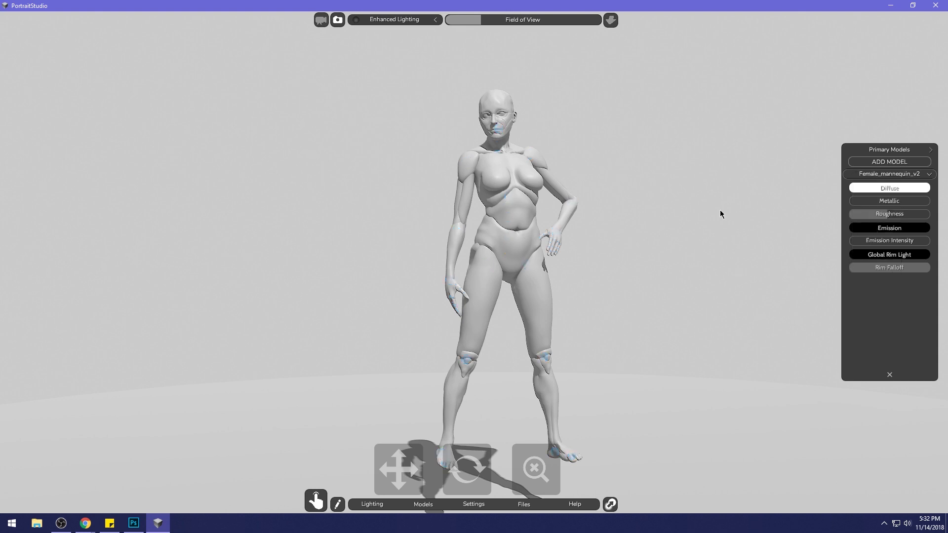
pyautogui.click(535, 156)
pyautogui.click(551, 159)
pyautogui.click(550, 159)
pyautogui.click(629, 149)
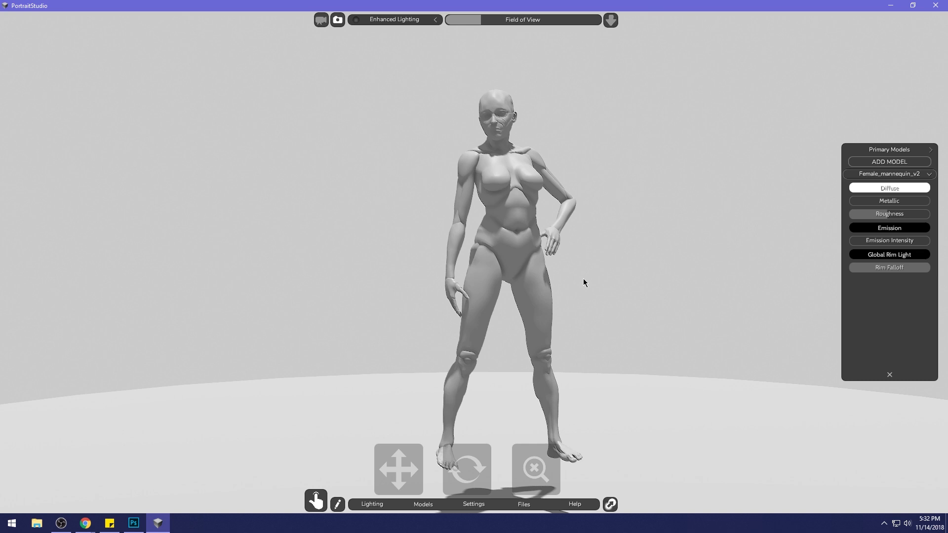
pyautogui.click(139, 522)
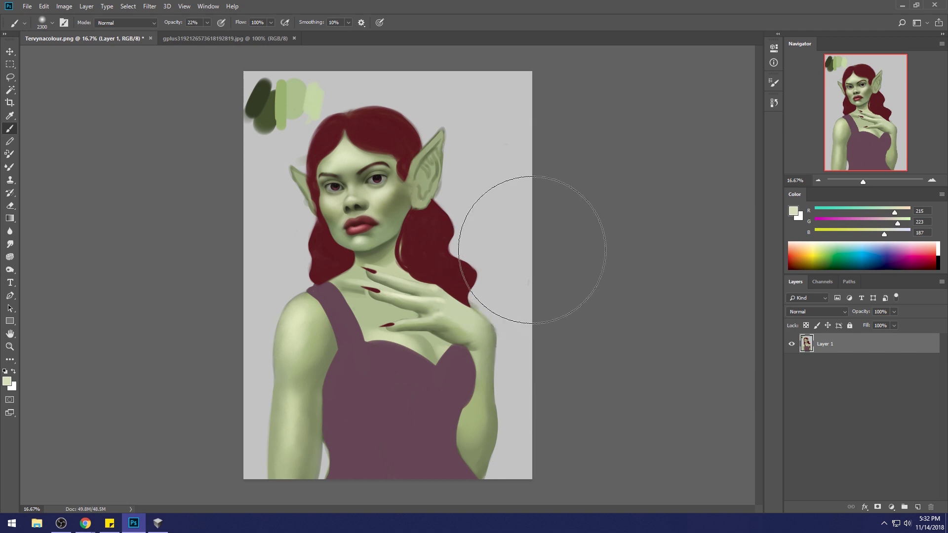
pyautogui.click(157, 524)
pyautogui.click(157, 524)
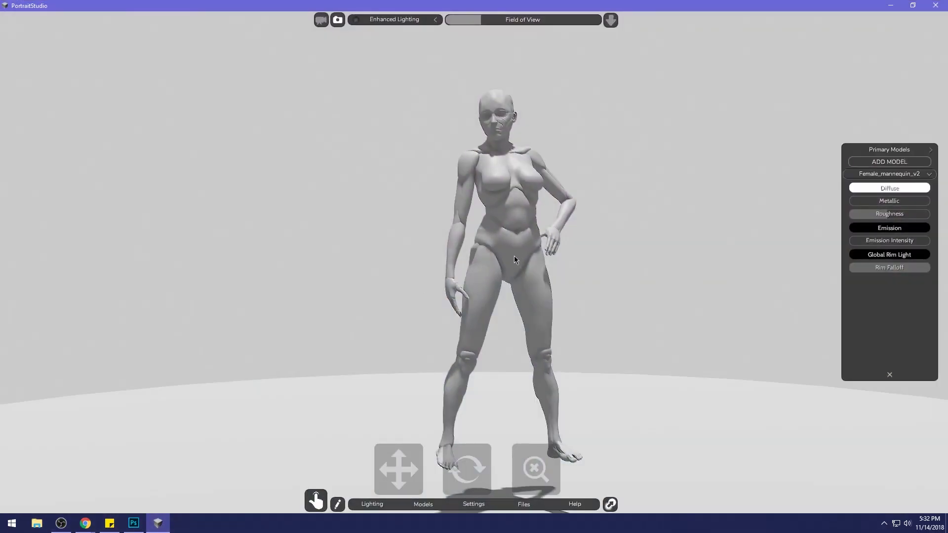
# - Show the joint markers again and scale the figure wider and shorter with the hip's scale handles
pyautogui.click(902, 176)
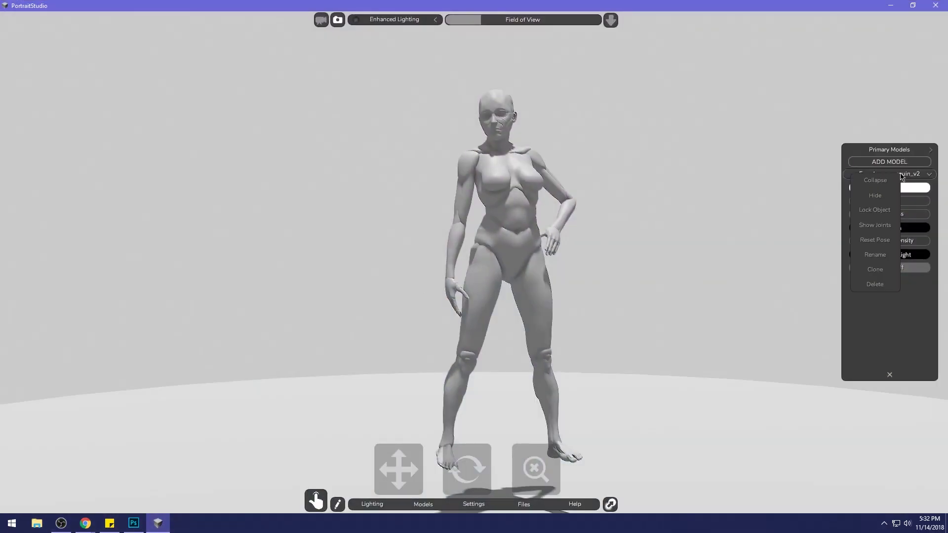
pyautogui.click(875, 225)
pyautogui.click(512, 254)
pyautogui.click(517, 254)
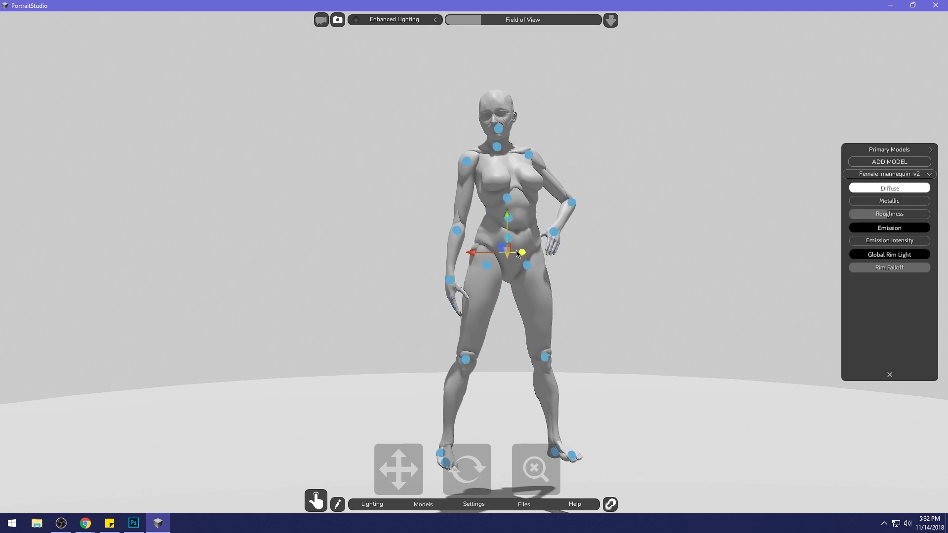
pyautogui.click(525, 254)
pyautogui.click(527, 254)
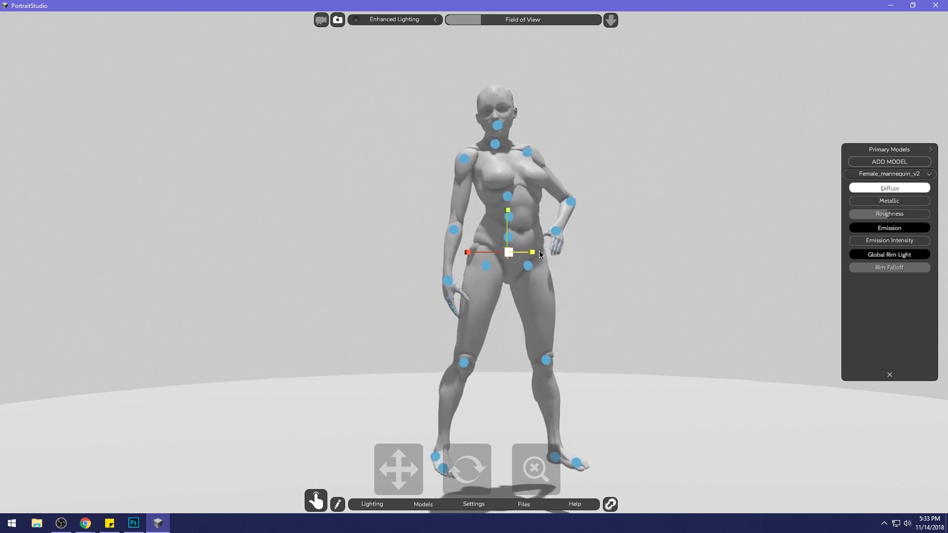
pyautogui.moveTo(471, 254); pyautogui.dragTo(470, 255)
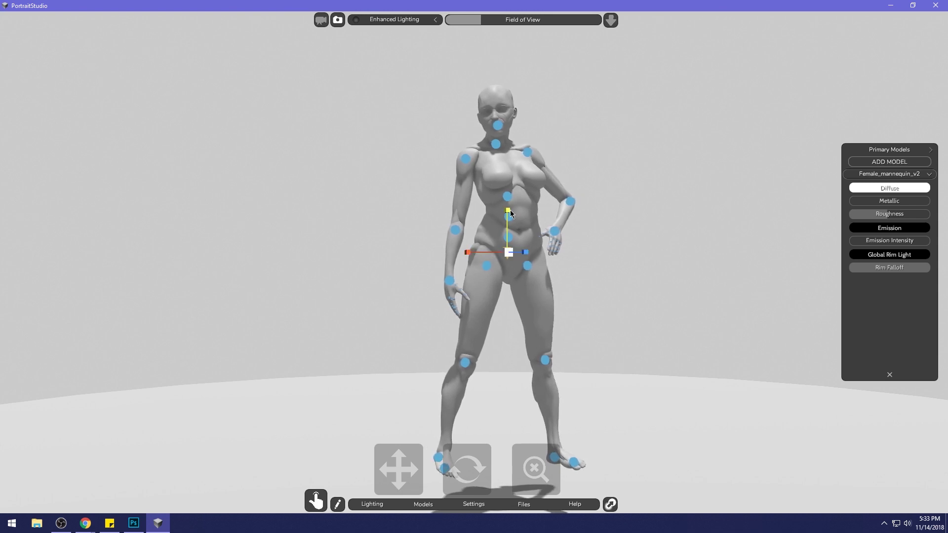
pyautogui.moveTo(510, 210); pyautogui.dragTo(512, 213)
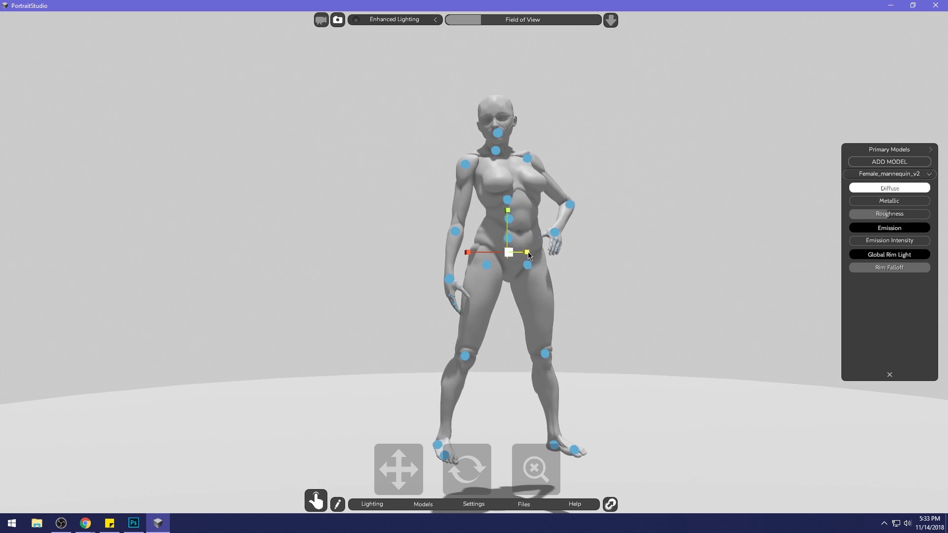
pyautogui.moveTo(528, 254); pyautogui.dragTo(536, 256)
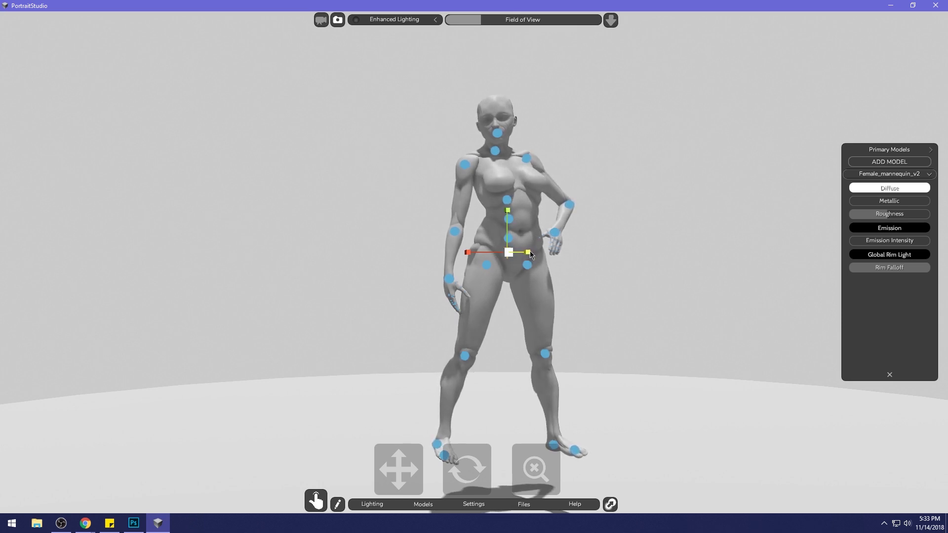
pyautogui.moveTo(462, 475)
pyautogui.mouseDown()
pyautogui.moveTo(543, 479)
pyautogui.moveTo(447, 481)
pyautogui.moveTo(471, 472)
pyautogui.mouseUp()
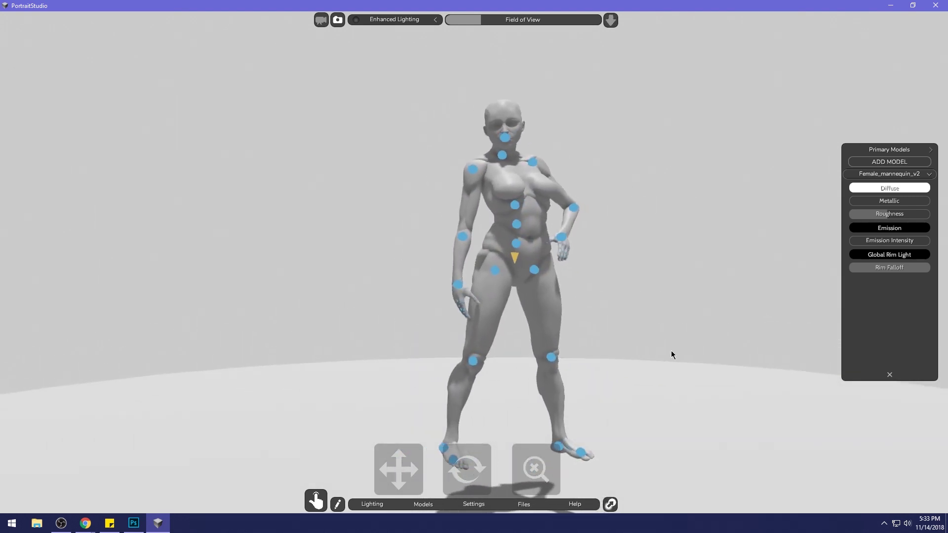
pyautogui.click(886, 175)
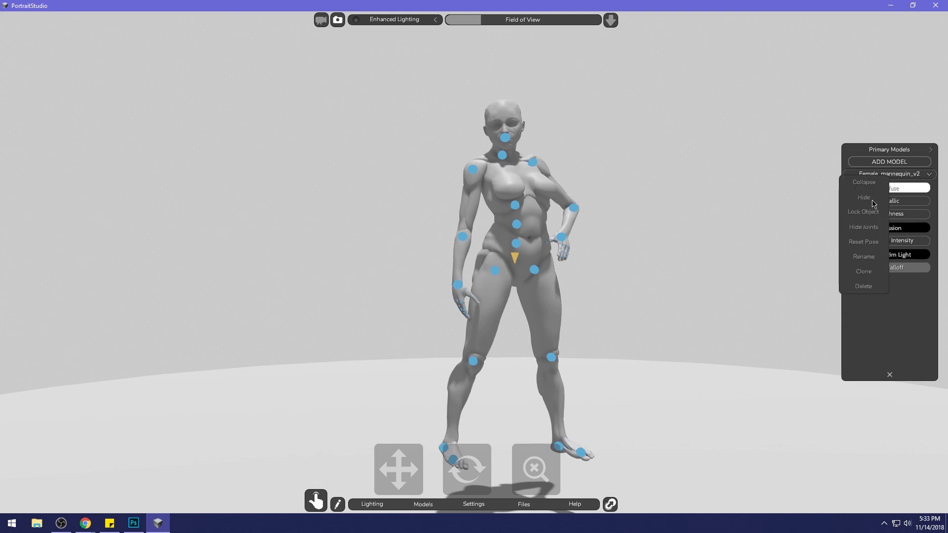
# - Hide the joint markers, turn on Enhanced Lighting and delete the floor object
pyautogui.click(872, 232)
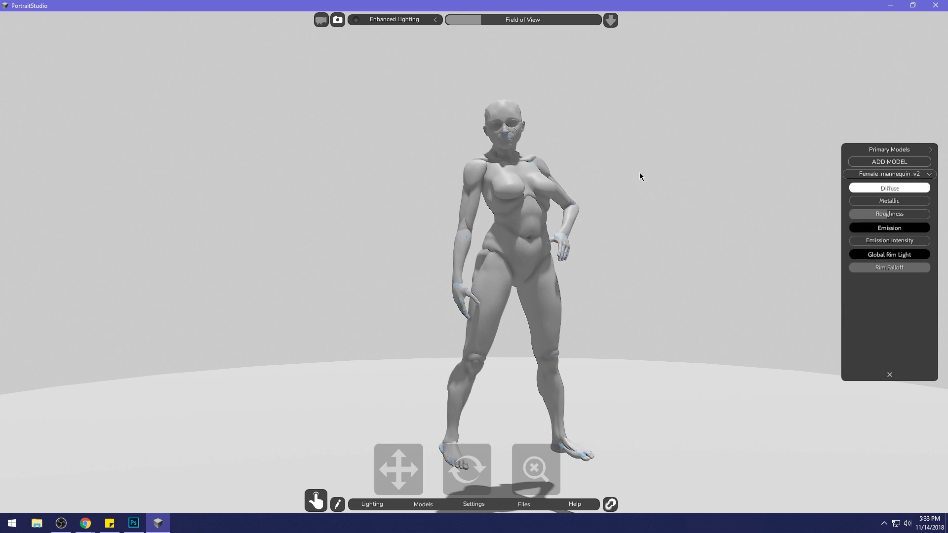
pyautogui.click(358, 20)
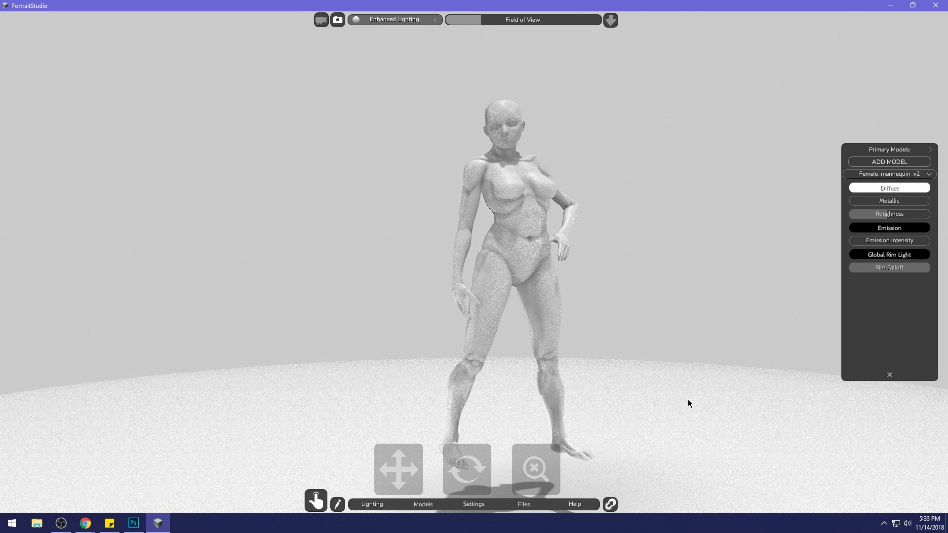
pyautogui.click(683, 426)
pyautogui.press('Delete')
pyautogui.click(514, 339)
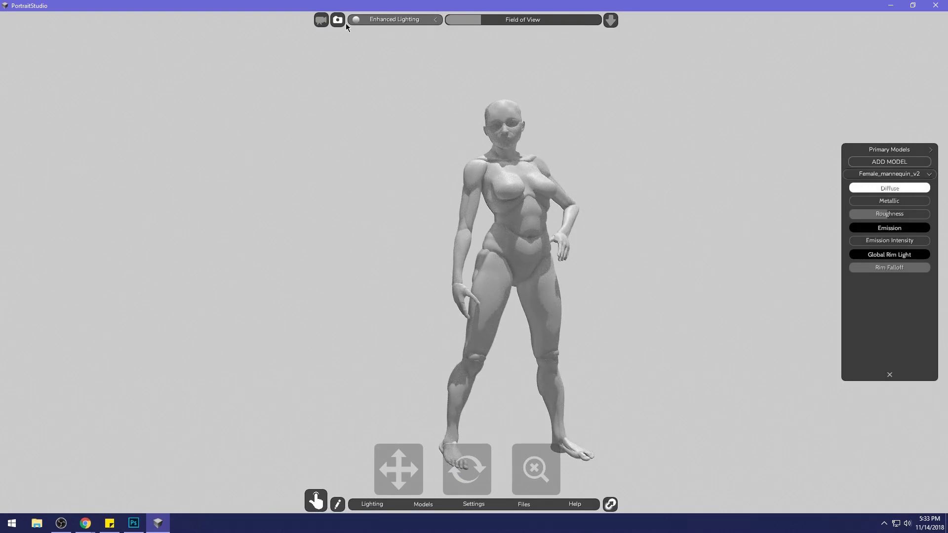
# - Set Enhanced Lighting to occlusion 3, high resolution, Ultra trace steps, Gaussian filter on, Real-time refresh, High reflections
pyautogui.click(436, 19)
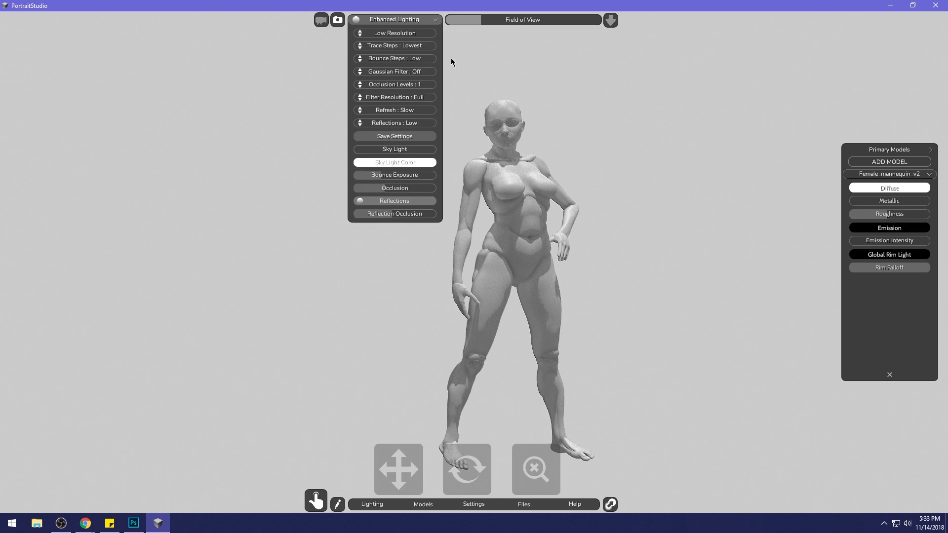
pyautogui.click(426, 86)
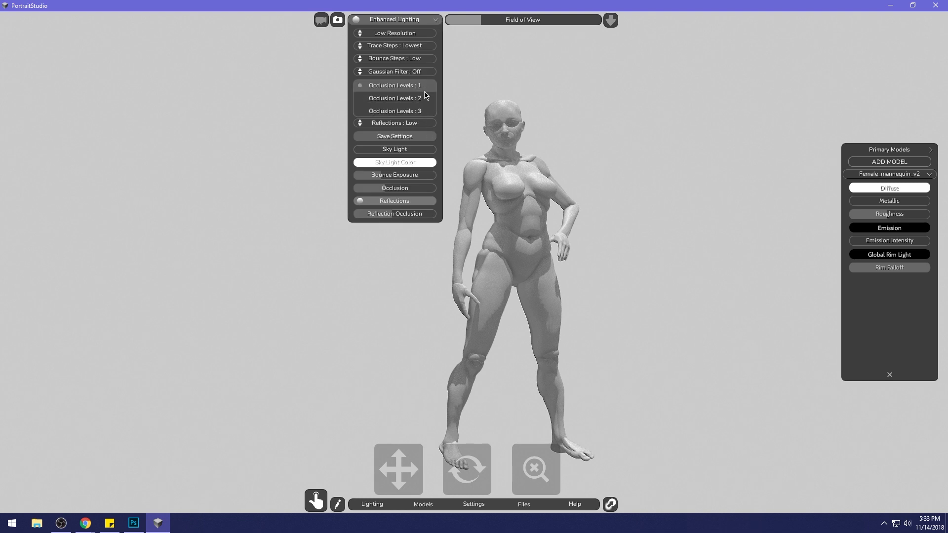
pyautogui.click(422, 112)
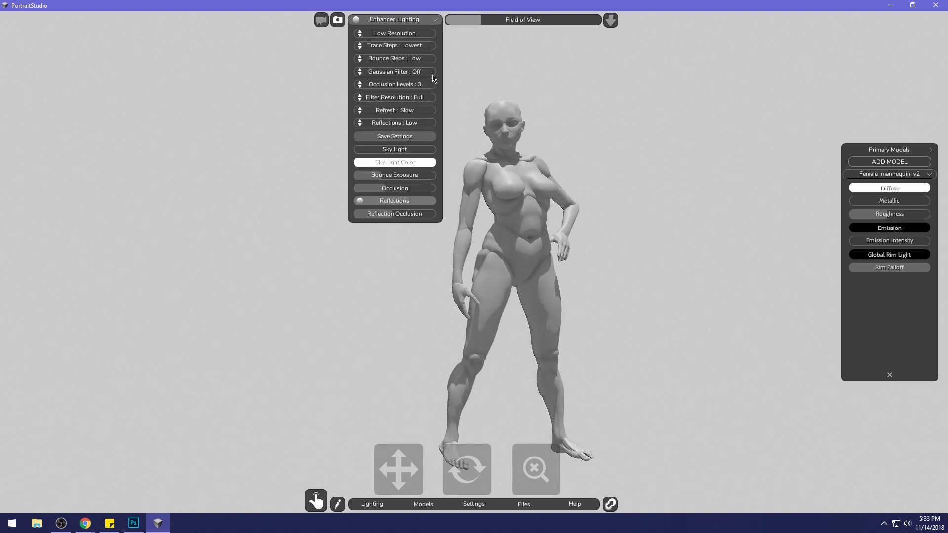
pyautogui.click(423, 33)
pyautogui.click(416, 47)
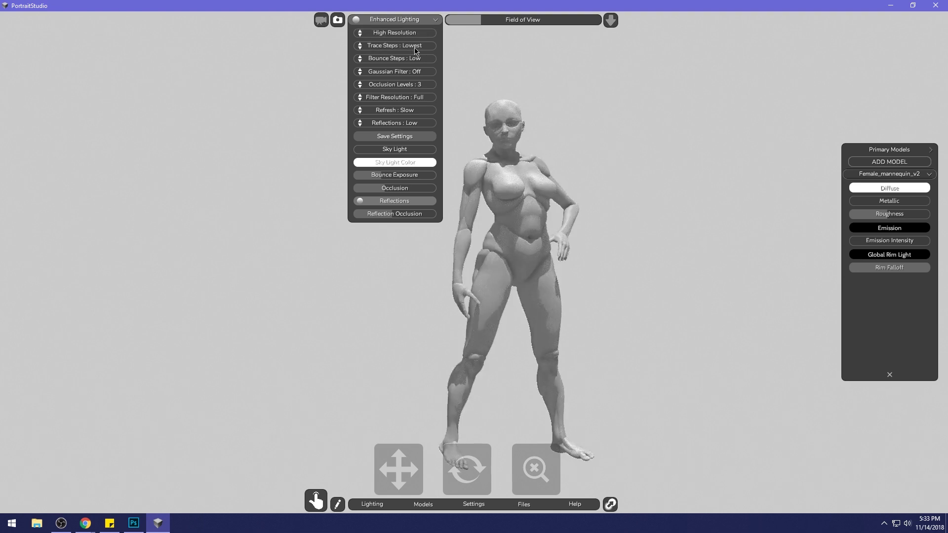
pyautogui.click(427, 47)
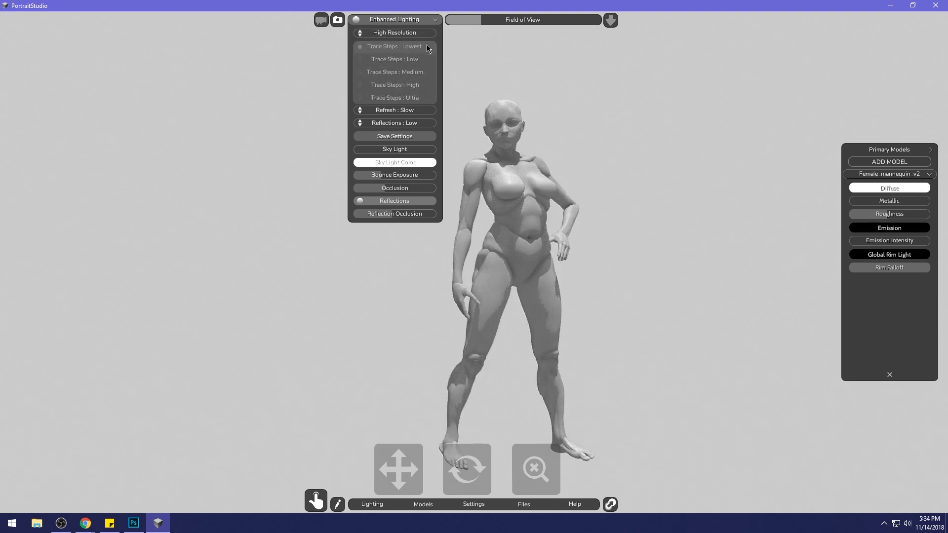
pyautogui.click(426, 98)
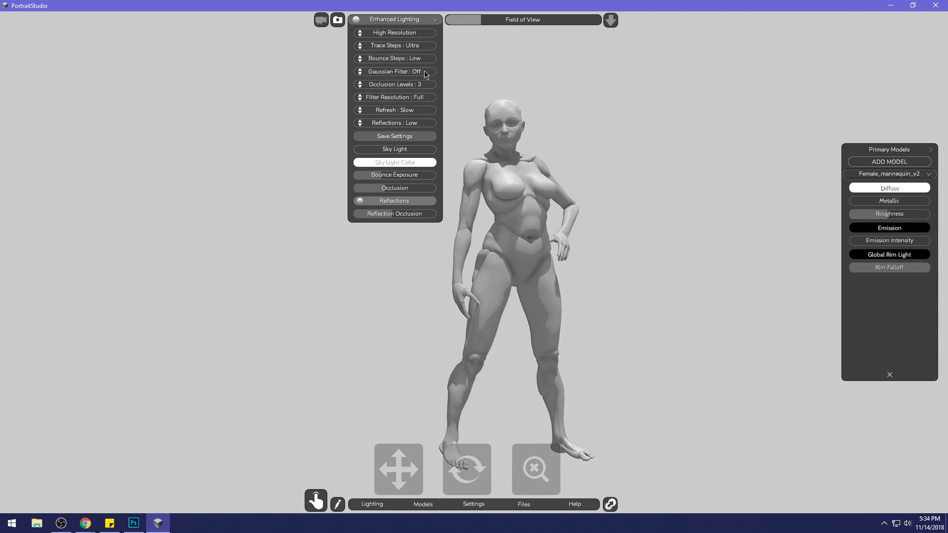
pyautogui.click(425, 72)
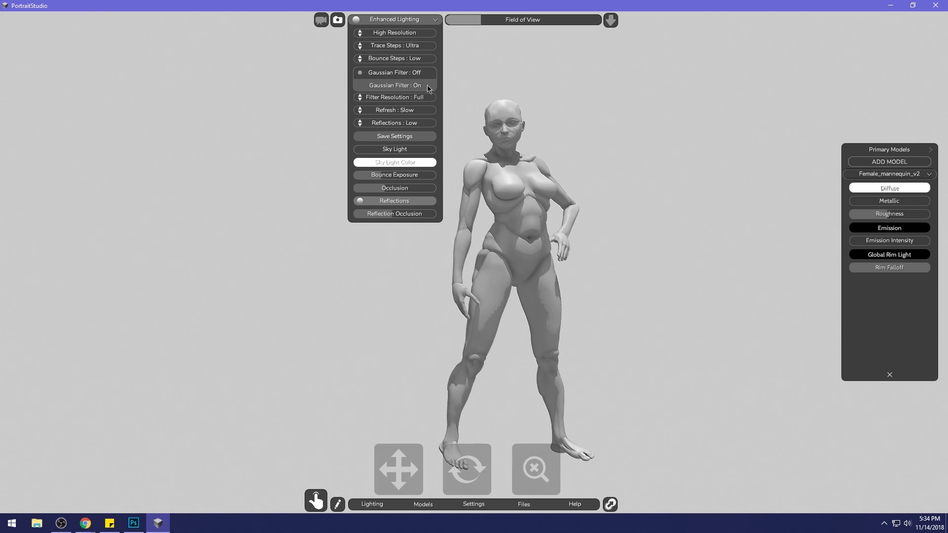
pyautogui.click(427, 86)
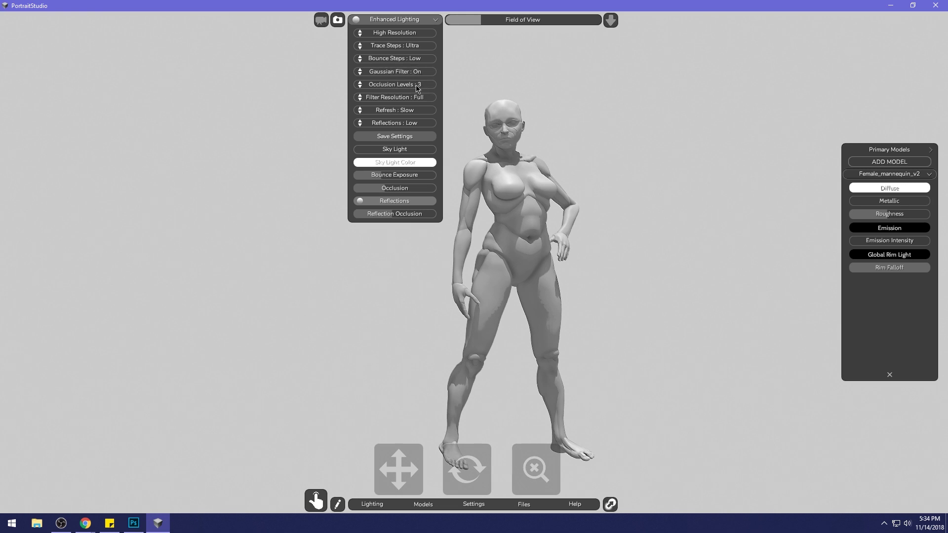
pyautogui.click(422, 112)
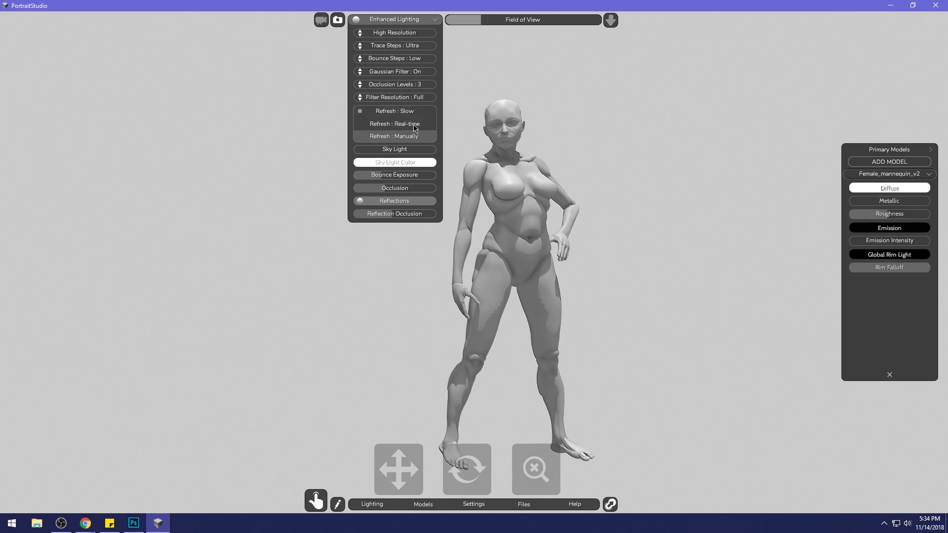
pyautogui.click(415, 126)
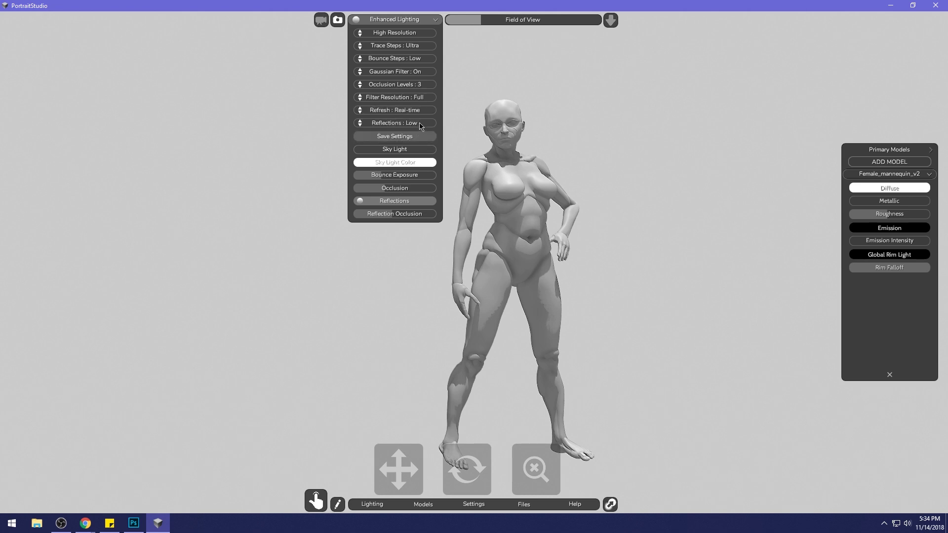
pyautogui.click(421, 126)
pyautogui.click(419, 149)
# - Orbit around the mannequin and toggle Enhanced Lighting off and on to compare
pyautogui.moveTo(473, 473)
pyautogui.mouseDown()
pyautogui.moveTo(446, 470)
pyautogui.moveTo(481, 473)
pyautogui.moveTo(471, 473)
pyautogui.mouseUp()
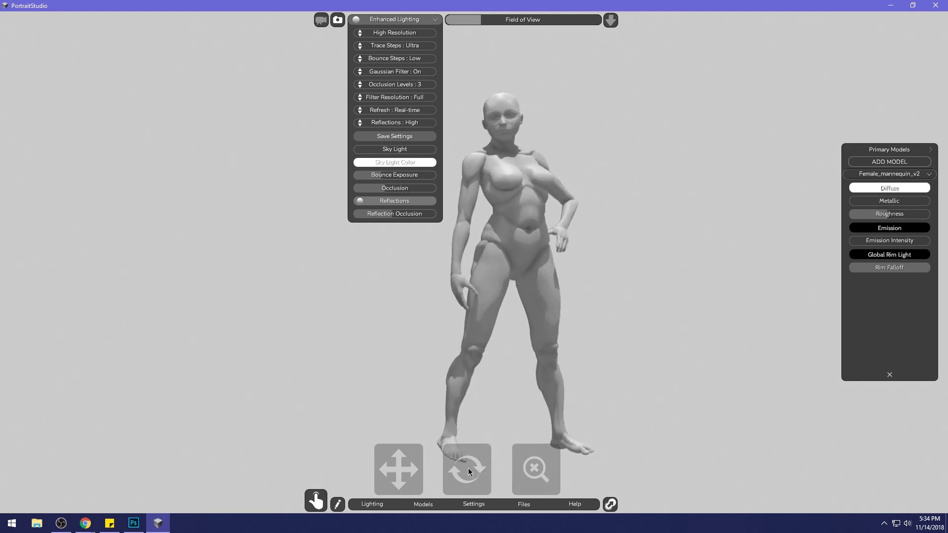
pyautogui.click(413, 19)
pyautogui.click(422, 20)
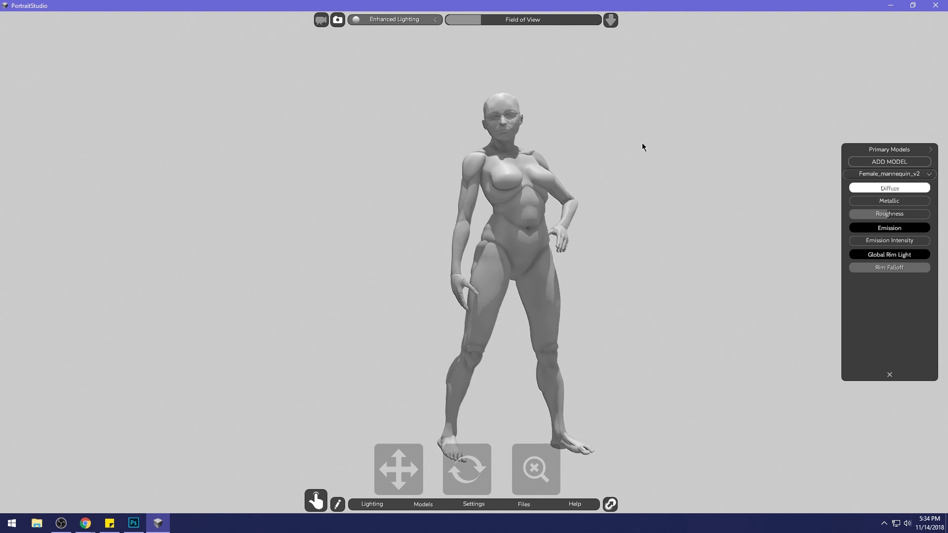
# - Minimize PortraitStudio and review the elf painting's History from the original state to the latest
pyautogui.click(890, 6)
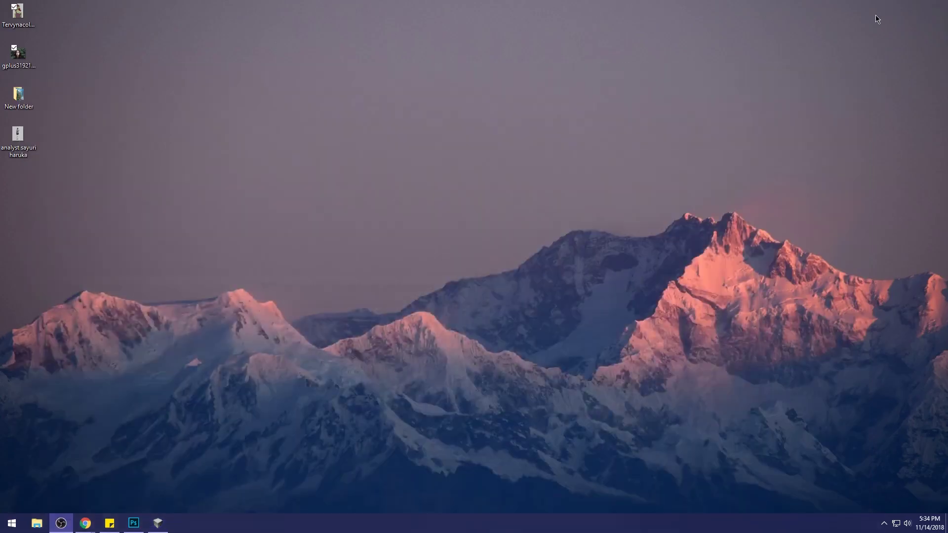
pyautogui.click(133, 523)
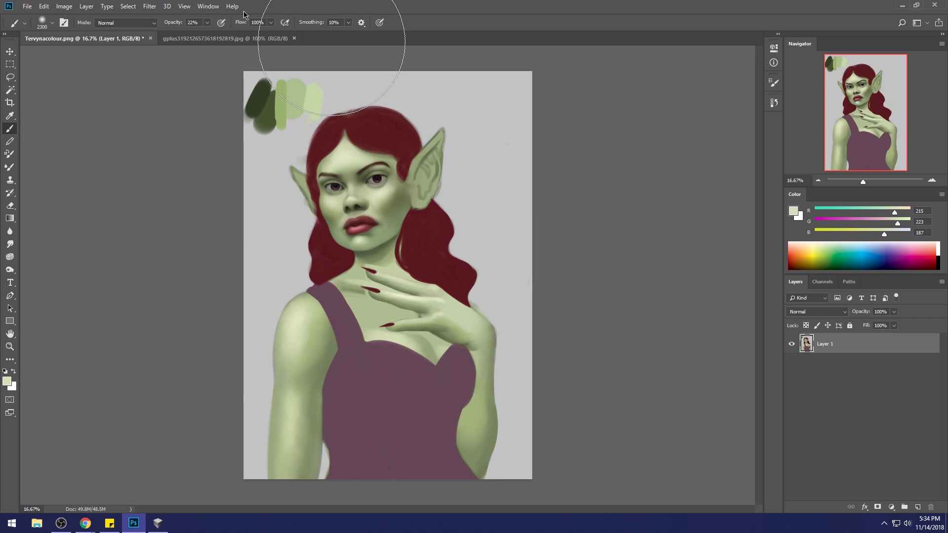
pyautogui.click(773, 103)
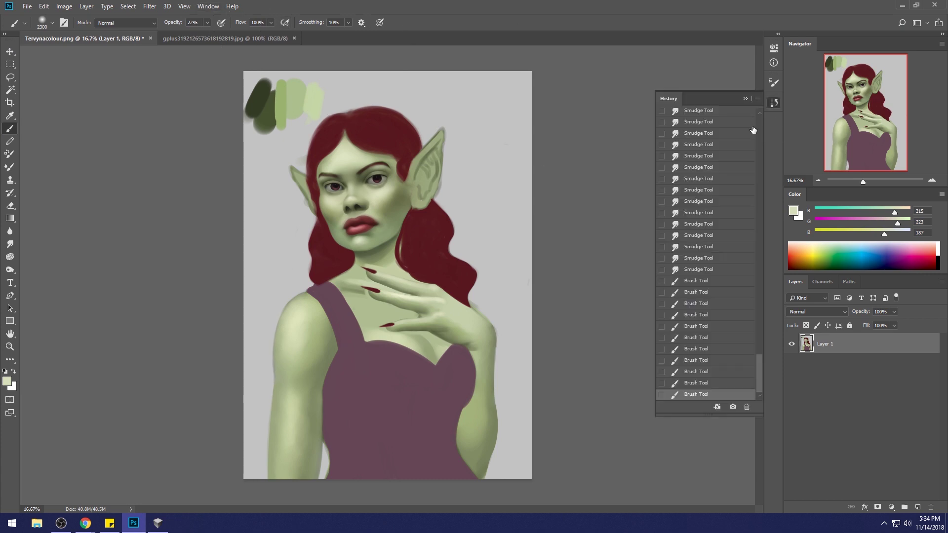
pyautogui.scroll(15, 760, 197)
pyautogui.click(721, 119)
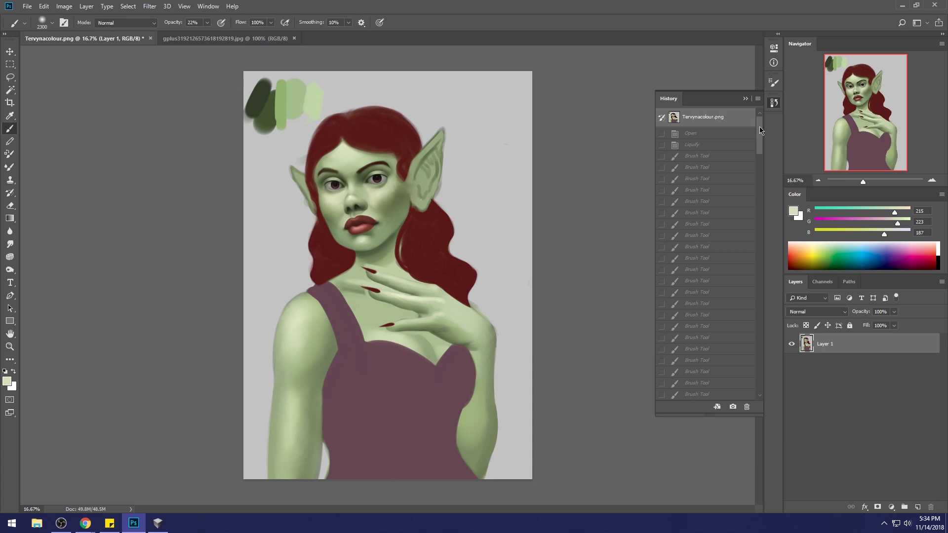
pyautogui.moveTo(759, 130); pyautogui.dragTo(761, 375)
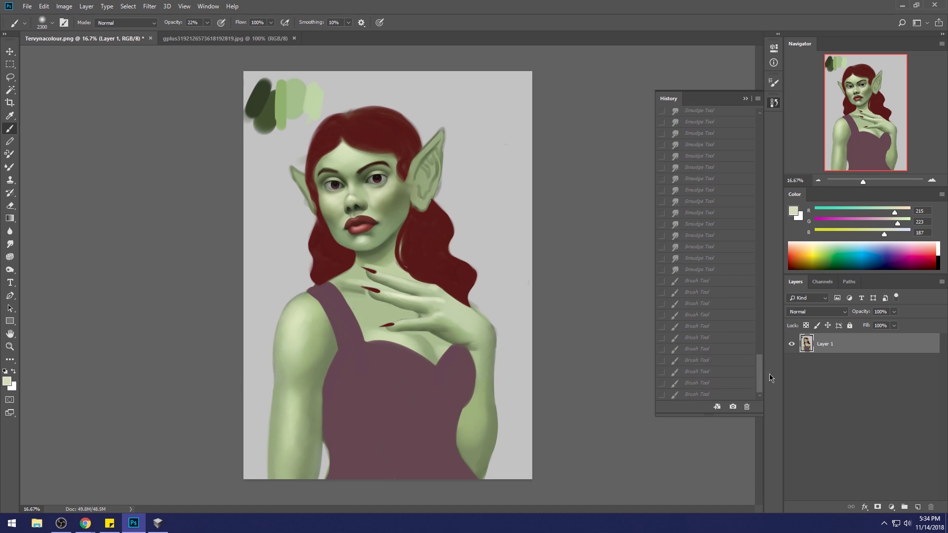
pyautogui.click(693, 395)
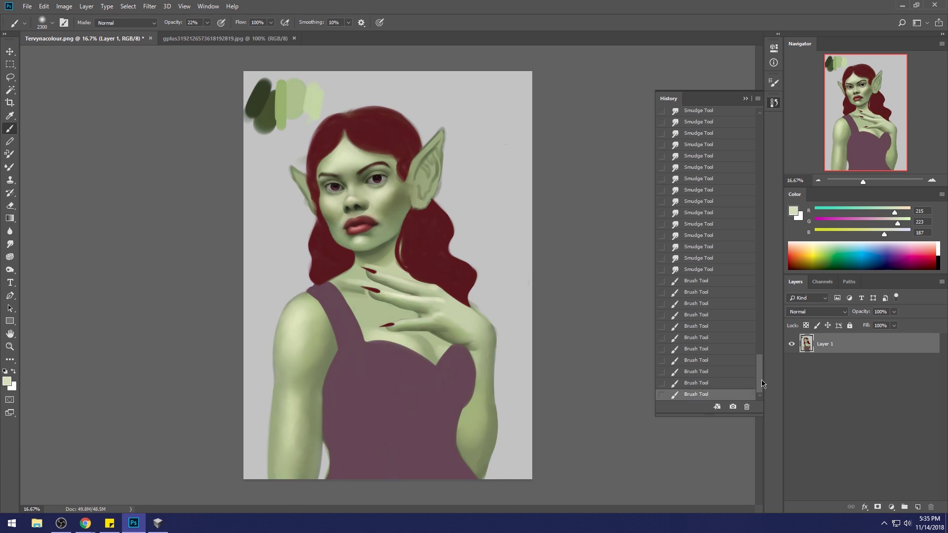
pyautogui.moveTo(763, 380); pyautogui.dragTo(768, 131)
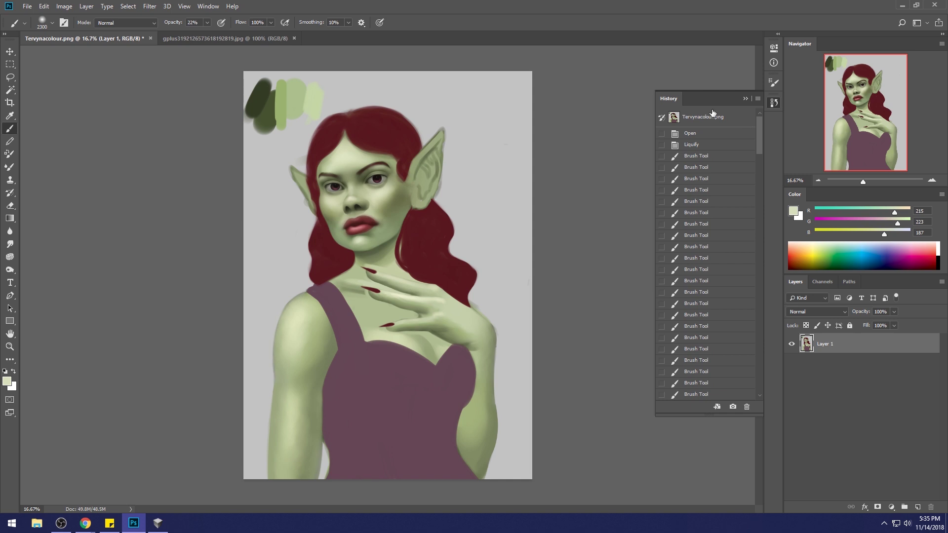
pyautogui.click(746, 99)
# - Flatten Layer 1 into the Background and switch to the gplus jpg lily-pad document
pyautogui.rightClick(838, 344)
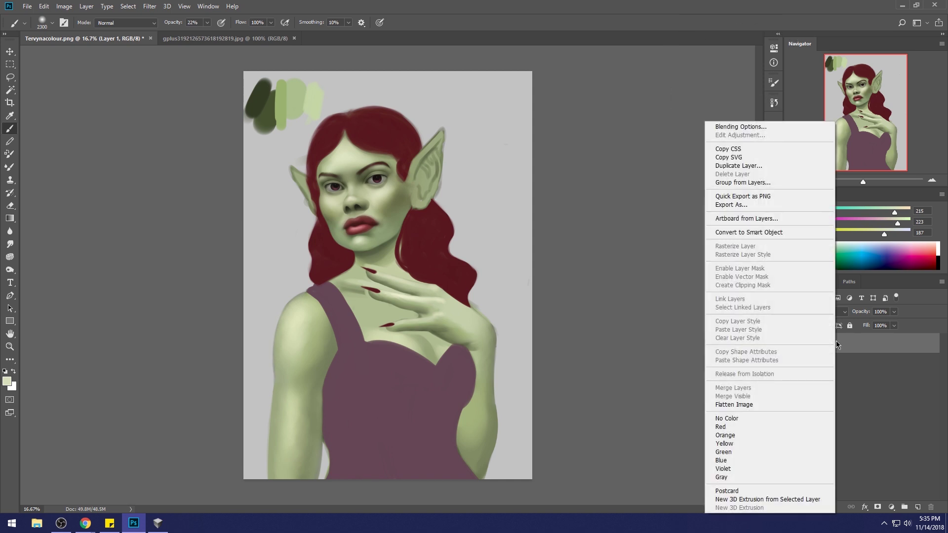
pyautogui.click(769, 405)
pyautogui.click(231, 39)
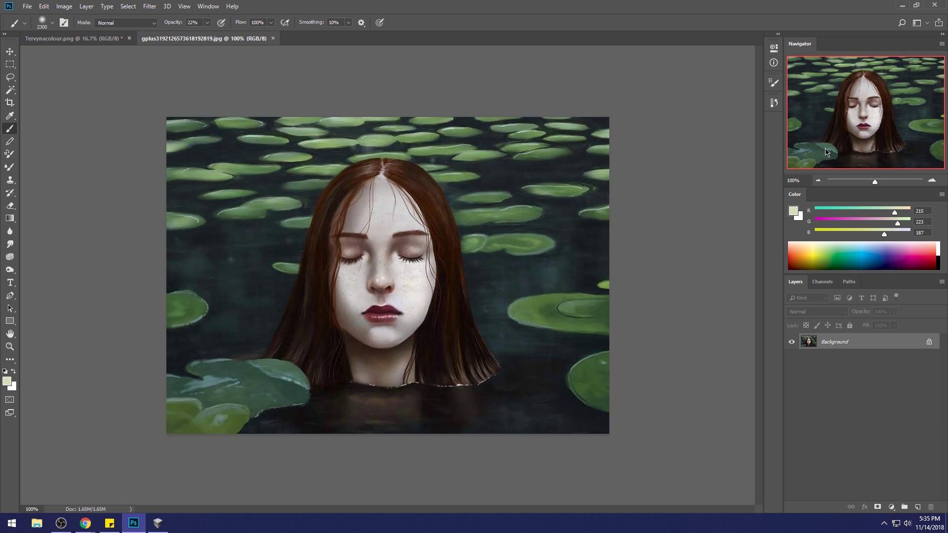
# - Pick the Lasso tool and zoom out to see the whole lily-pad painting
pyautogui.press('l')
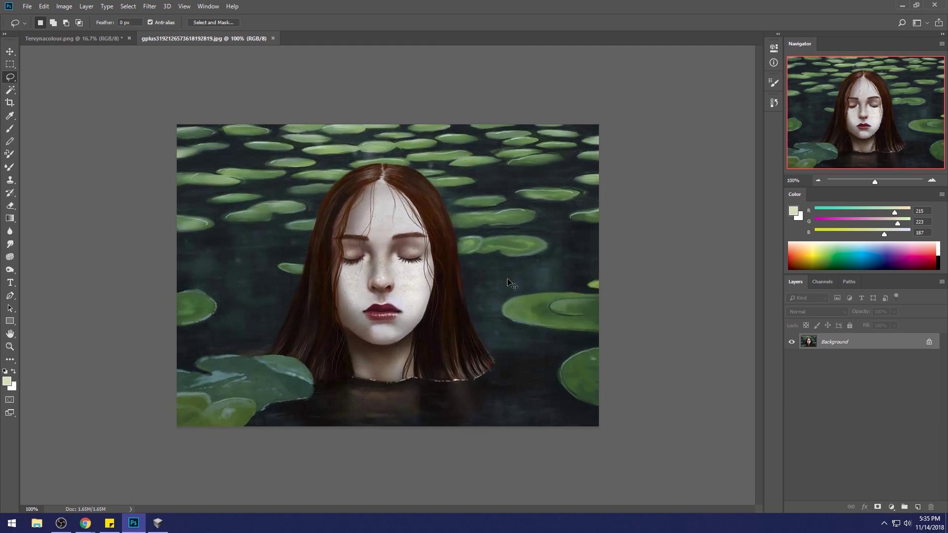
pyautogui.hotkey('ctrl', '-')
# - Lasso-select the water and lily pads around the girl's head down to the waterline
pyautogui.moveTo(435, 240)
pyautogui.mouseDown()
pyautogui.moveTo(442, 295)
pyautogui.moveTo(562, 299)
pyautogui.moveTo(452, 149)
pyautogui.moveTo(429, 148)
pyautogui.mouseUp()
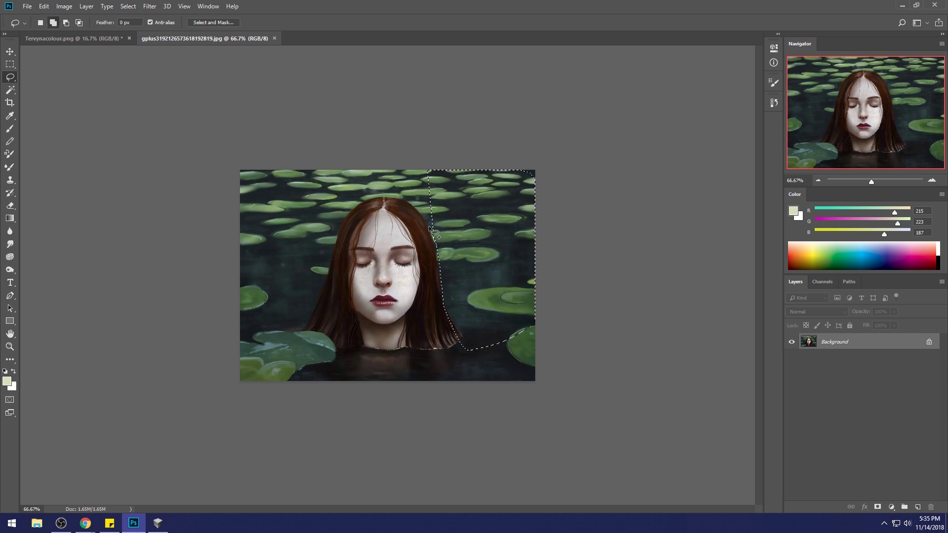
pyautogui.moveTo(430, 228)
pyautogui.mouseDown()
pyautogui.moveTo(385, 198)
pyautogui.moveTo(314, 218)
pyautogui.moveTo(415, 131)
pyautogui.mouseUp()
pyautogui.moveTo(349, 210)
pyautogui.mouseDown()
pyautogui.moveTo(330, 272)
pyautogui.moveTo(262, 159)
pyautogui.moveTo(330, 293)
pyautogui.moveTo(360, 146)
pyautogui.mouseUp()
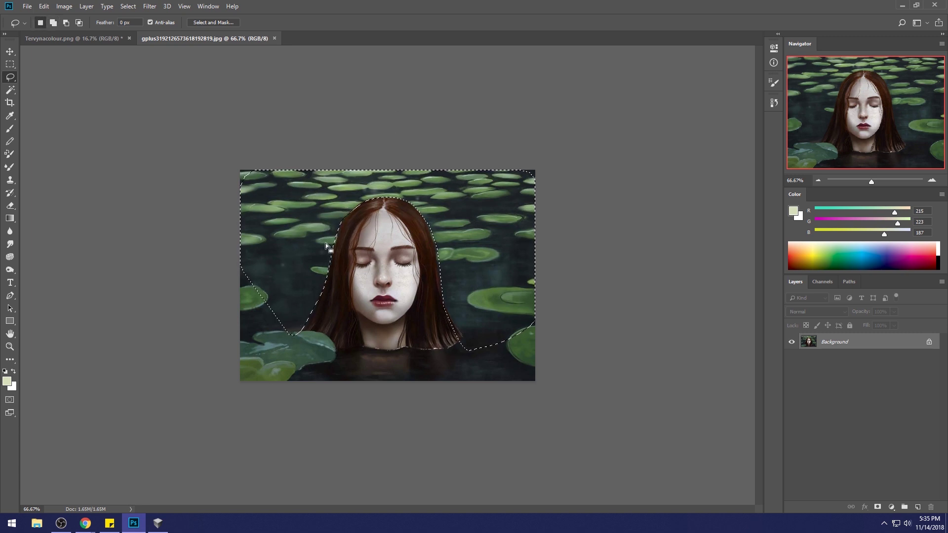
pyautogui.moveTo(299, 330)
pyautogui.mouseDown()
pyautogui.moveTo(217, 328)
pyautogui.moveTo(249, 125)
pyautogui.moveTo(363, 154)
pyautogui.mouseUp()
pyautogui.moveTo(537, 341); pyautogui.dragTo(467, 348)
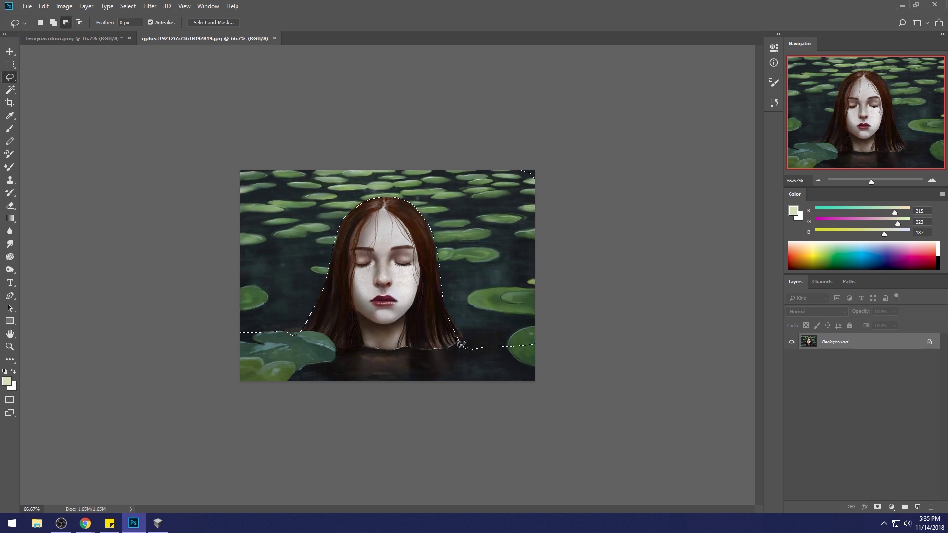
pyautogui.moveTo(544, 340); pyautogui.dragTo(435, 350)
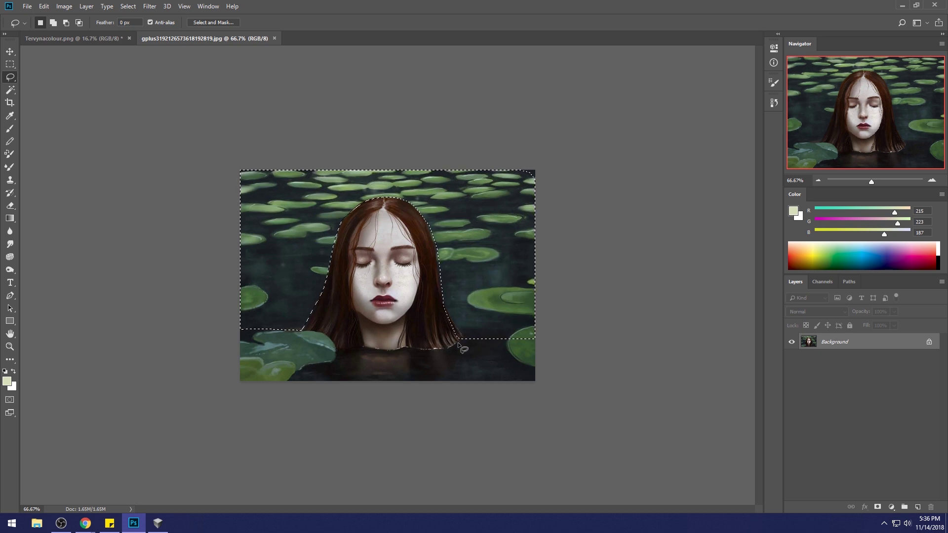
# - Add rectangular marquee areas to straighten the selection along the waterline and image edges
pyautogui.press('m')
pyautogui.moveTo(482, 399); pyautogui.dragTo(632, 413)
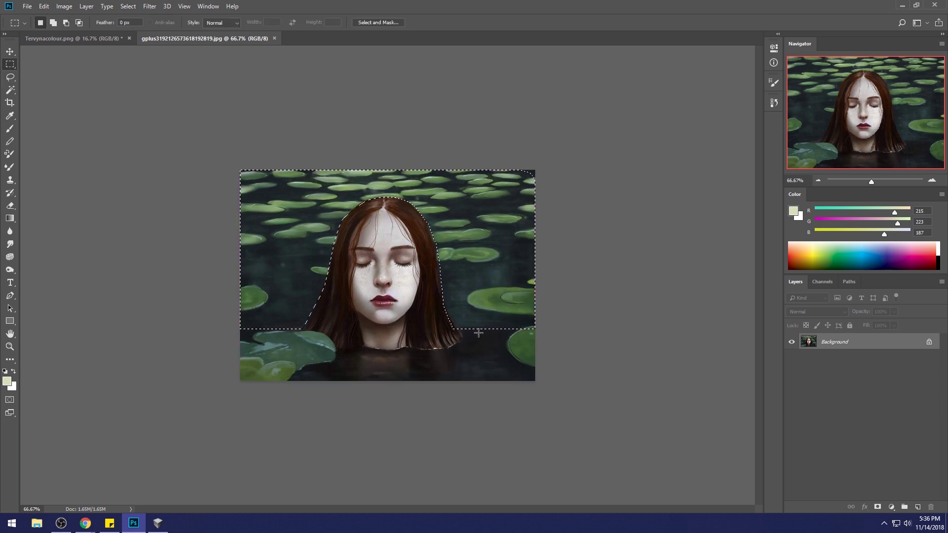
pyautogui.press('shift')
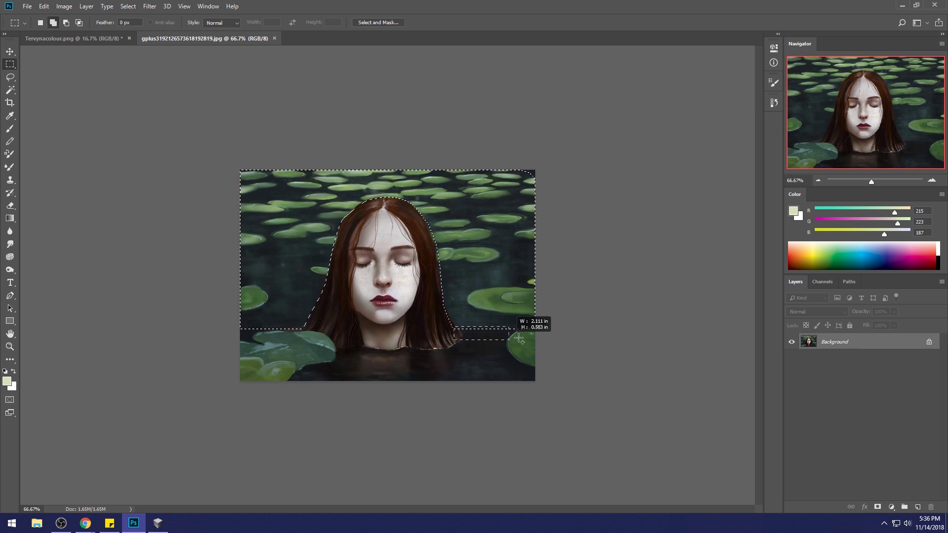
pyautogui.moveTo(518, 337); pyautogui.dragTo(545, 336)
pyautogui.moveTo(549, 338); pyautogui.dragTo(549, 339)
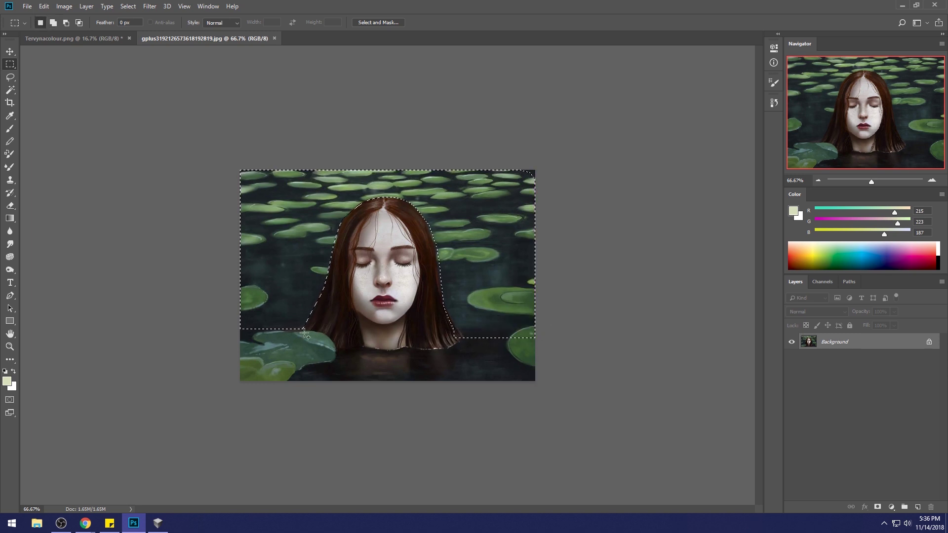
pyautogui.moveTo(303, 336); pyautogui.dragTo(148, 290)
# - Unlock the Background as Layer 0 and cut the selected water onto a new Layer 1
pyautogui.doubleClick(871, 344)
pyautogui.click(552, 154)
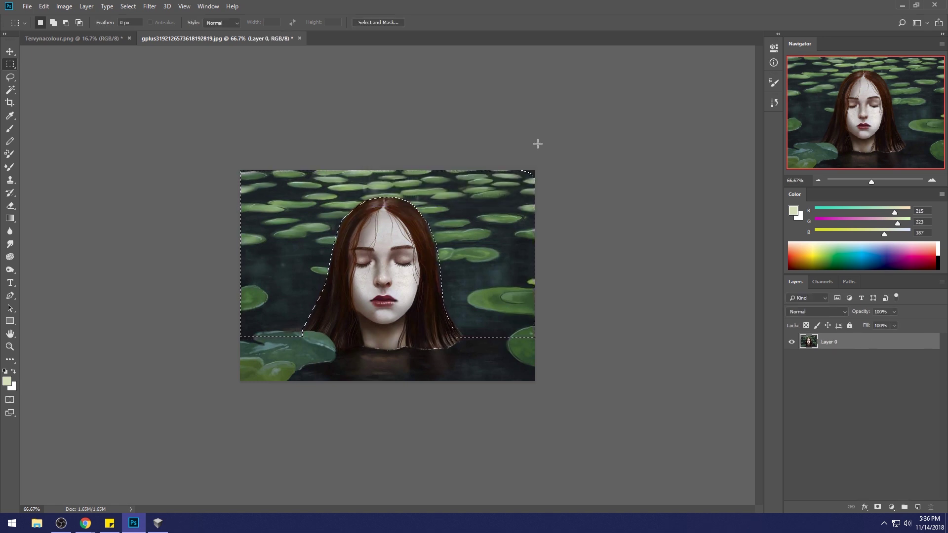
pyautogui.press('l')
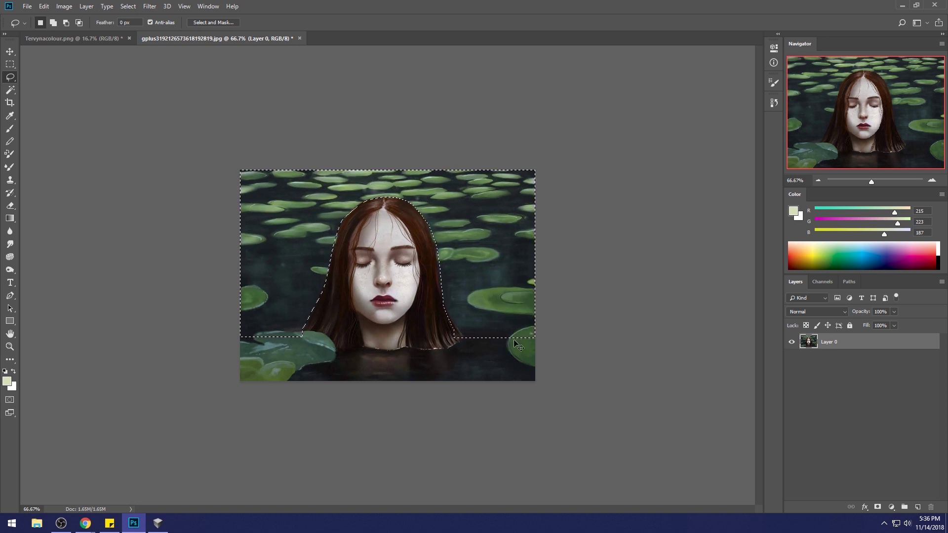
pyautogui.hotkey('ctrl', 'shift', 'j')
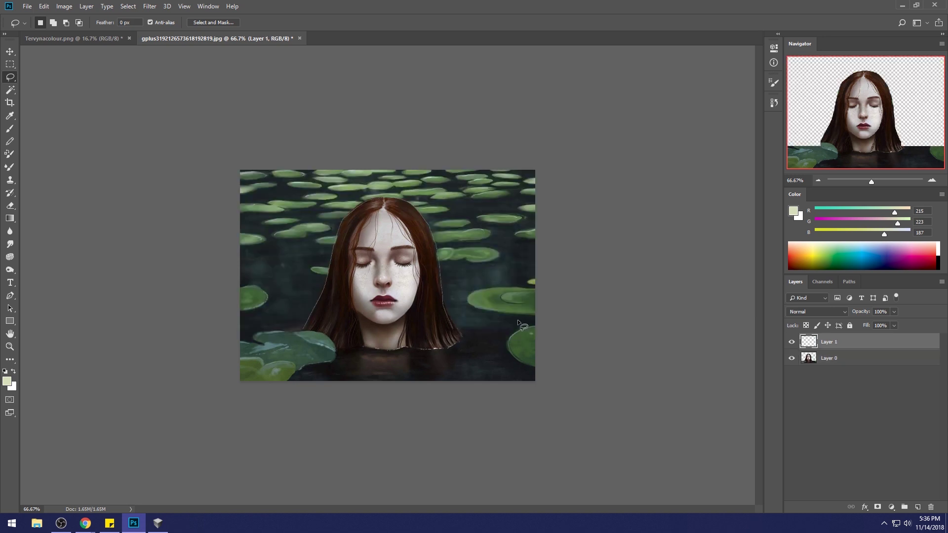
# - Squash the water layer down from the top and move Layer 1 beneath Layer 0
pyautogui.hotkey('ctrl', 't')
pyautogui.moveTo(388, 170); pyautogui.dragTo(385, 245)
pyautogui.click(447, 22)
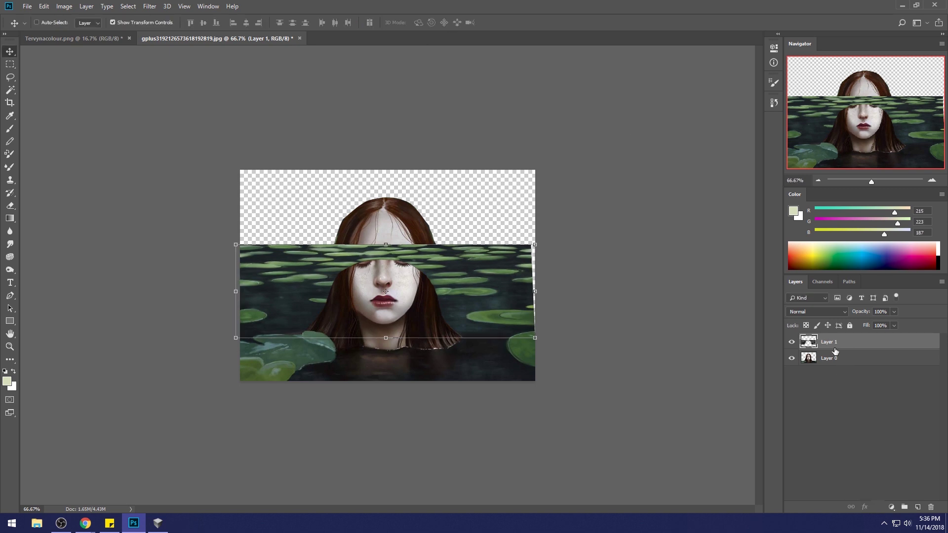
pyautogui.moveTo(835, 351); pyautogui.dragTo(848, 358)
# - Add an empty Layer 2 and move it to the bottom of the layer stack
pyautogui.hotkey('alt', ']')
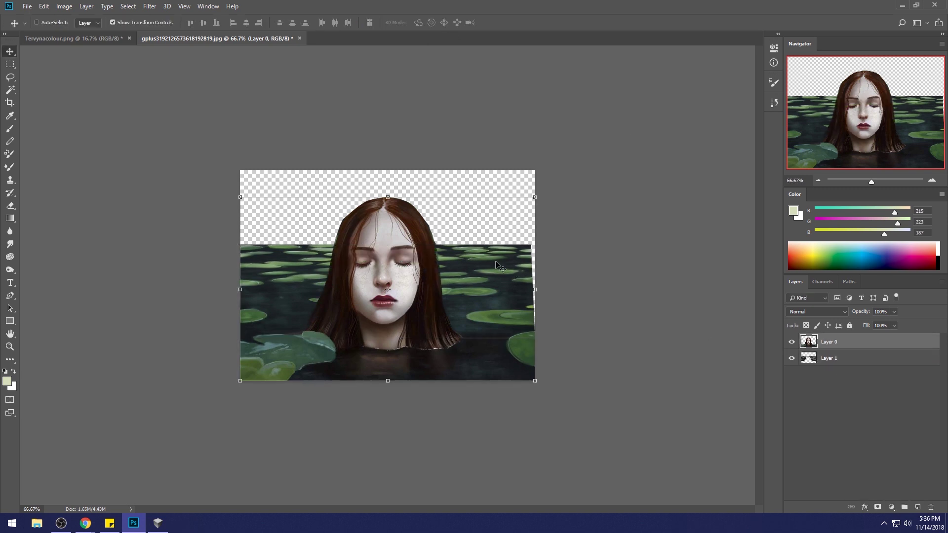
pyautogui.press('b')
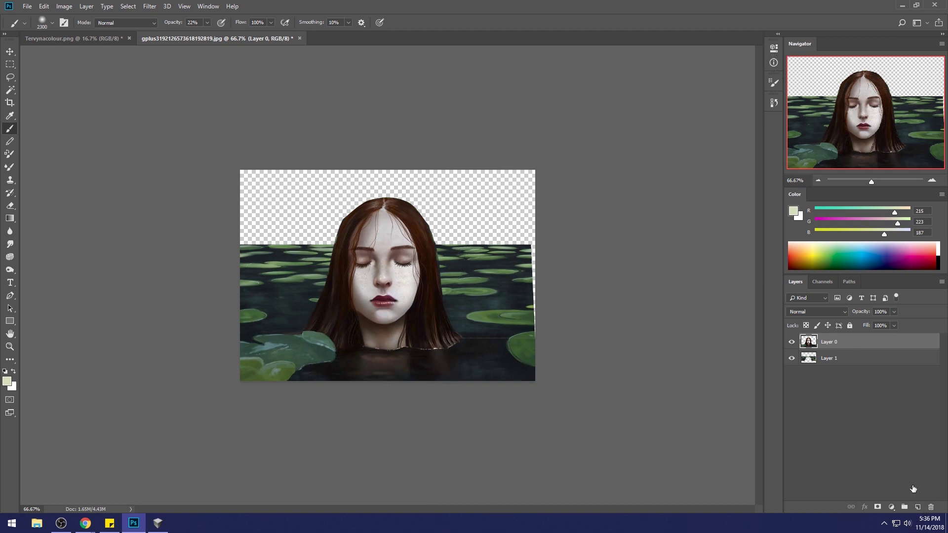
pyautogui.keyDown('ctrl'); pyautogui.click(917, 507); pyautogui.keyUp('ctrl')
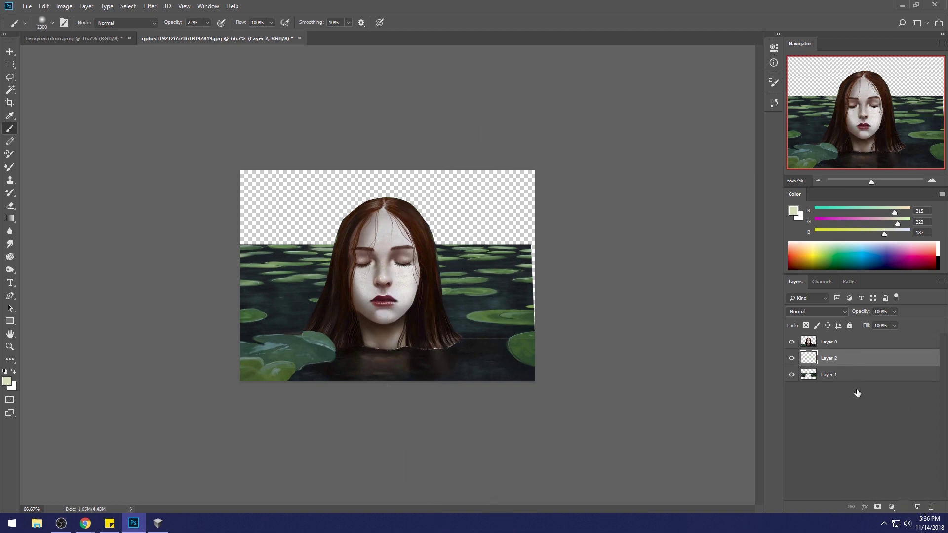
pyautogui.hotkey('ctrl', '[')
pyautogui.press('g')
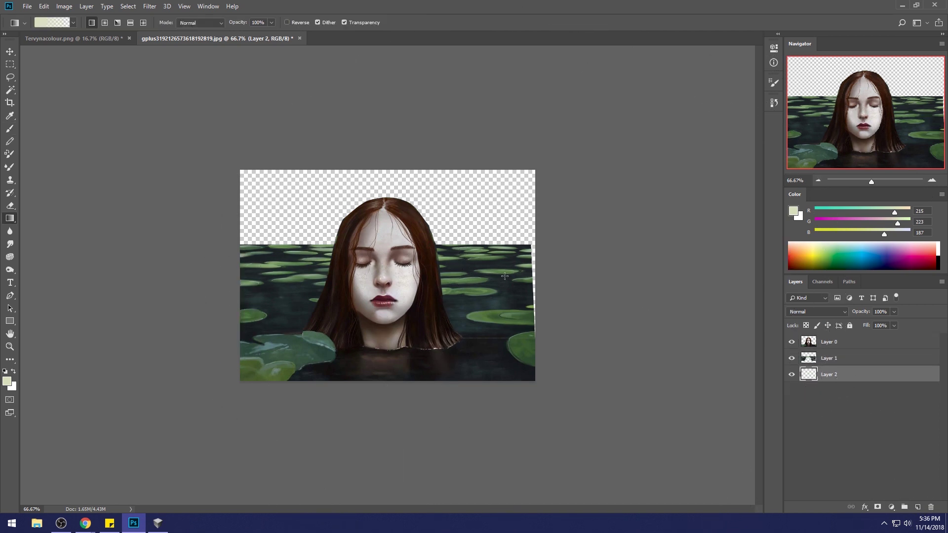
pyautogui.press('v')
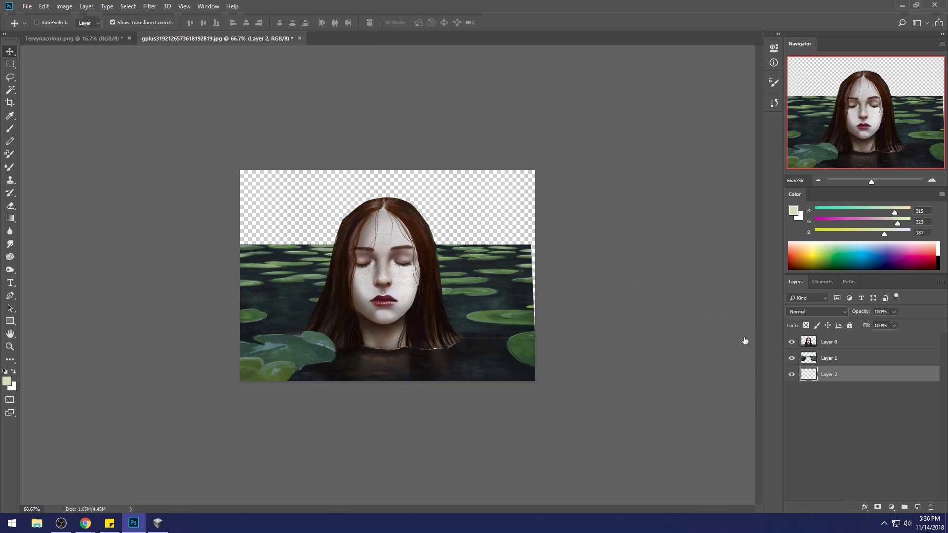
# - Begin stretching the water layer's top-right corner outward, then bring up PortraitStudio
pyautogui.hotkey('alt', ']')
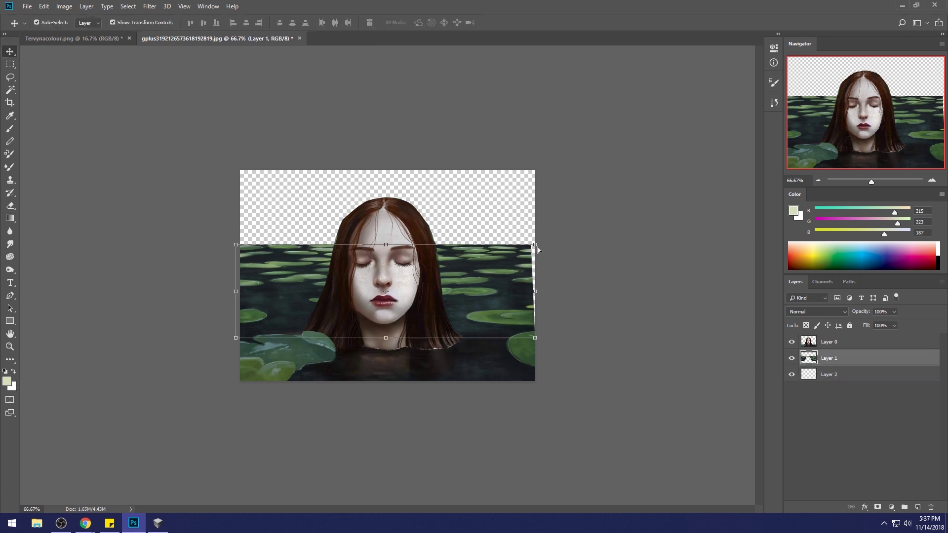
pyautogui.moveTo(536, 247); pyautogui.dragTo(540, 244)
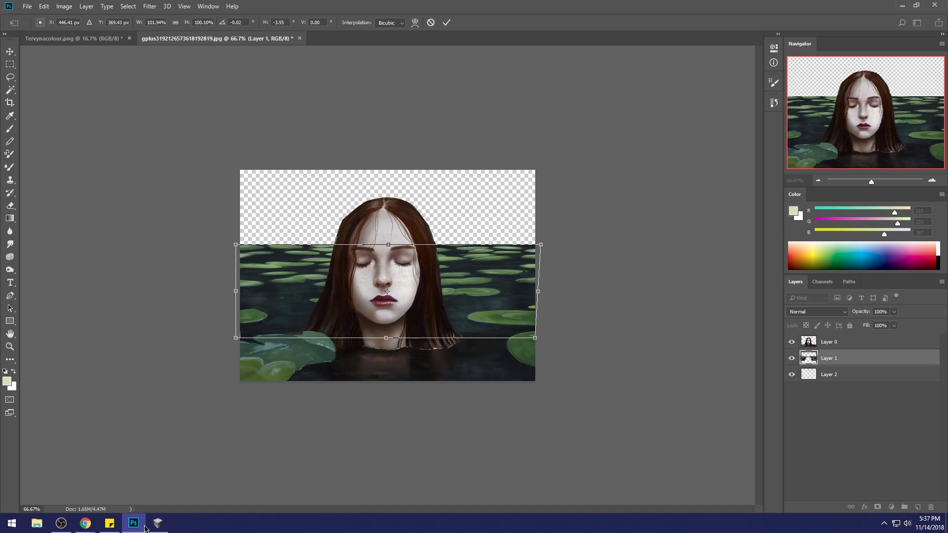
pyautogui.click(158, 522)
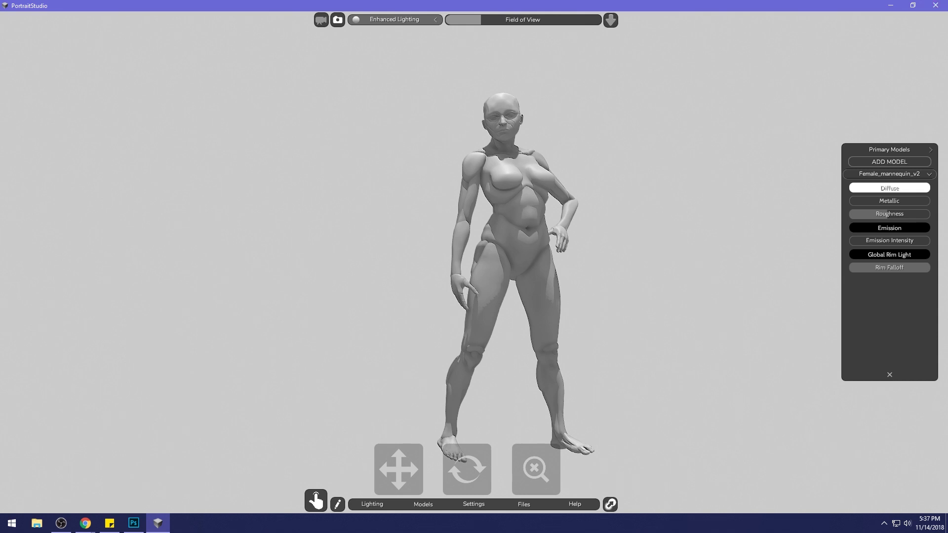
# - Close the PortraitStudio mannequin window to return to the Photoshop painting
pyautogui.click(934, 6)
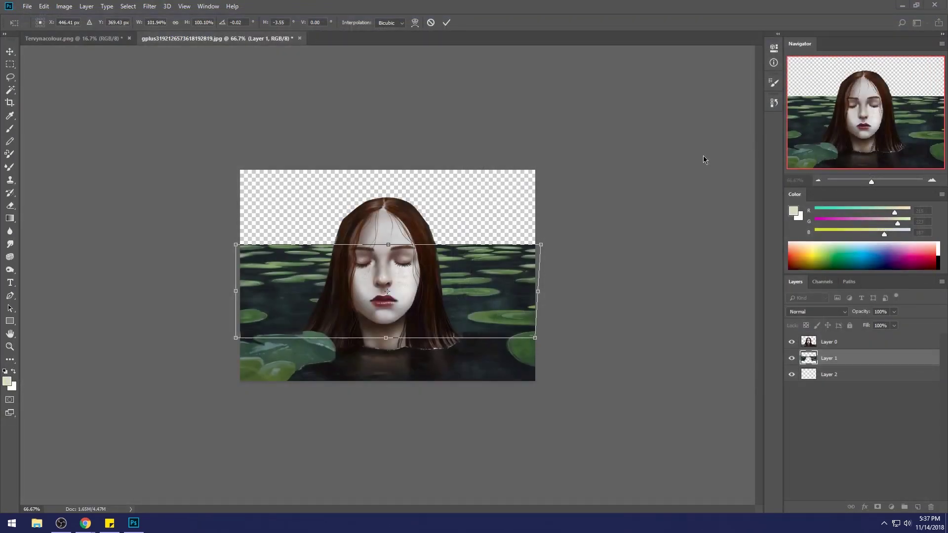
# - Commit the water layer's transform, select Layer 2 and sample the water's dark green
pyautogui.click(446, 22)
pyautogui.press('b')
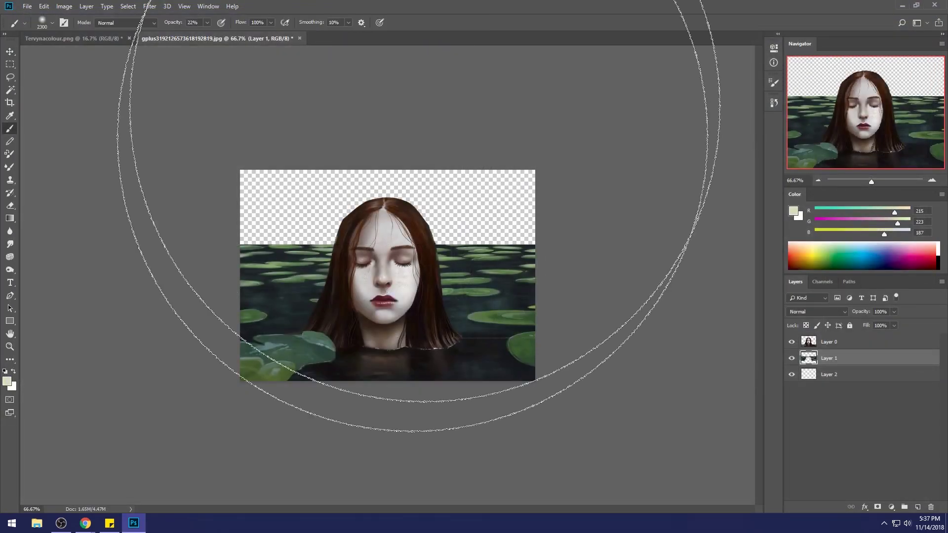
pyautogui.click(850, 379)
pyautogui.press('g')
pyautogui.keyDown('alt'); pyautogui.click(462, 250); pyautogui.keyUp('alt')
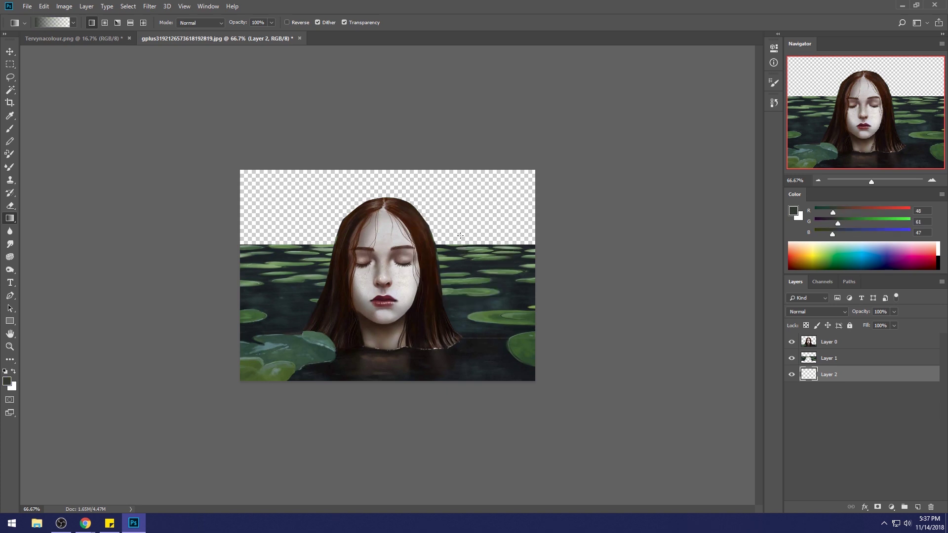
# - Paint-bucket fill Layer 2's empty top with the dark green and start lowering its saturation
pyautogui.hotkey('shift', 'g')
pyautogui.click(463, 238)
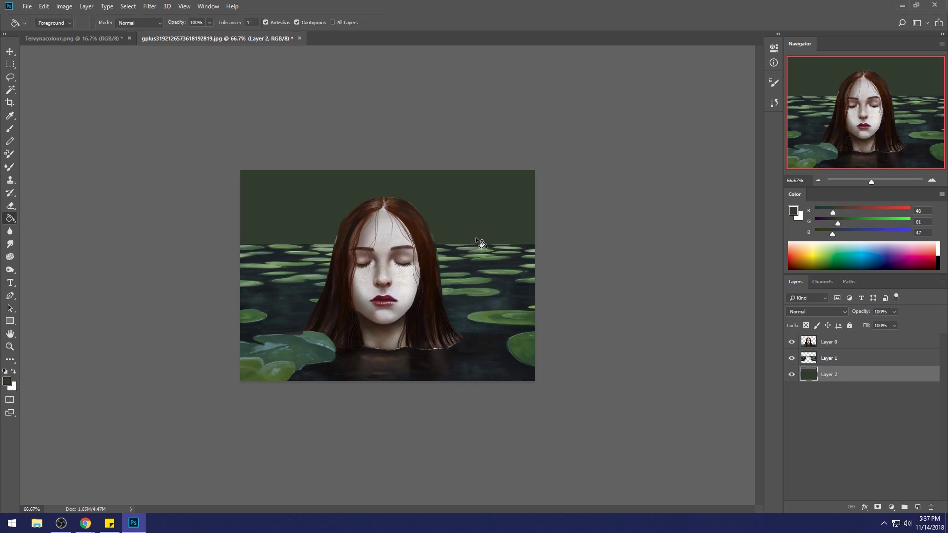
pyautogui.hotkey('ctrl', 'u')
pyautogui.moveTo(721, 302); pyautogui.dragTo(746, 284)
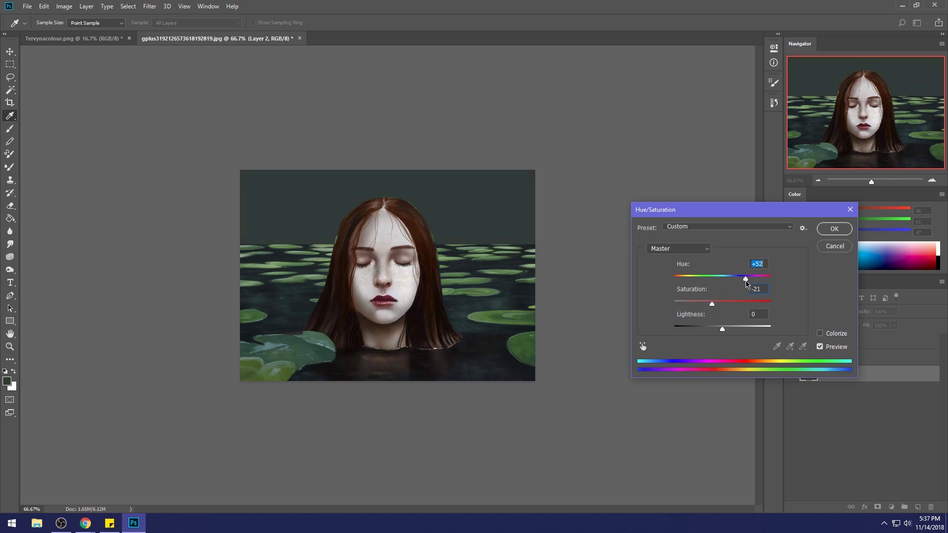
# - Apply Hue +52, Saturation -21 to the backdrop and toggle the girl layer to check it
pyautogui.click(832, 228)
pyautogui.press('g')
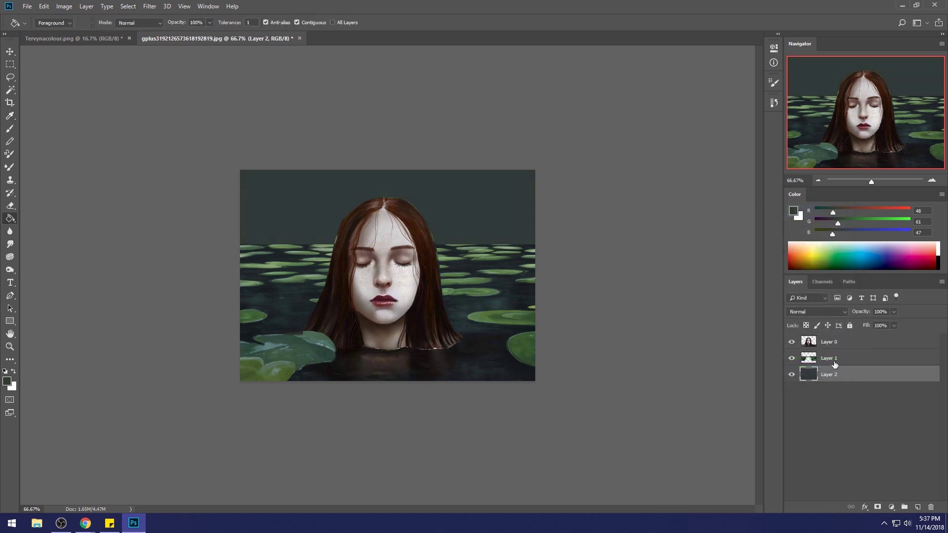
pyautogui.click(836, 343)
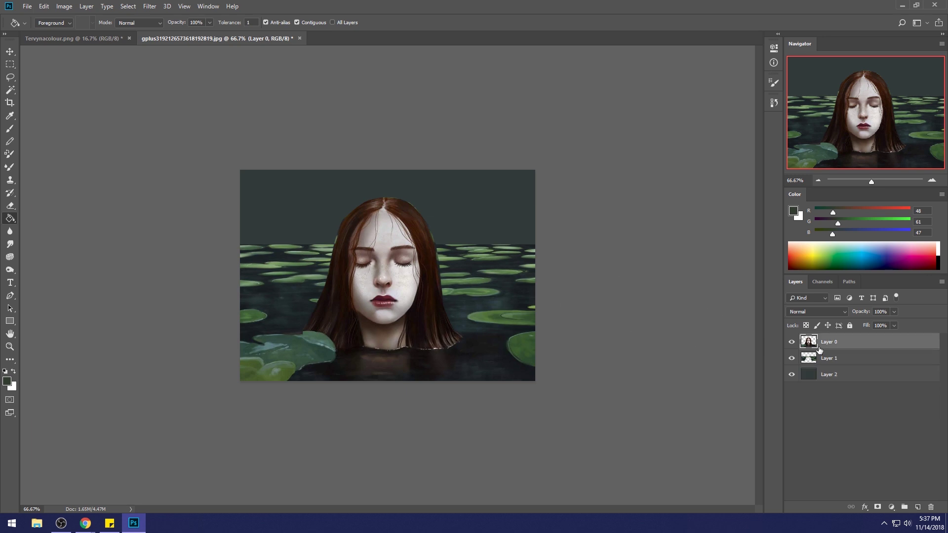
pyautogui.click(792, 342)
pyautogui.click(792, 342)
pyautogui.press('m')
pyautogui.rightClick(485, 231)
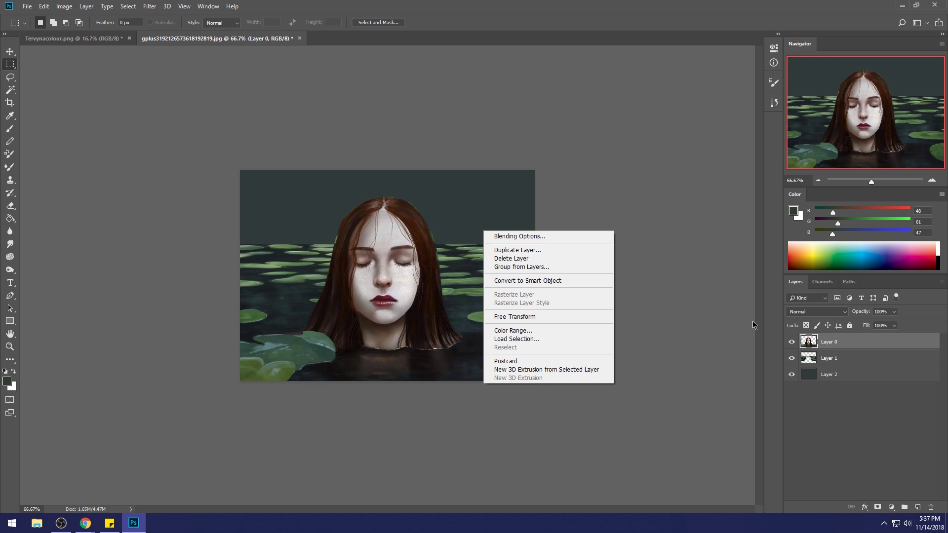
pyautogui.click(829, 355)
# - Set up a Dry-Oil 80 brush at 72% opacity, size 50, with dark brown sampled from the hair
pyautogui.click(833, 359)
pyautogui.press('b')
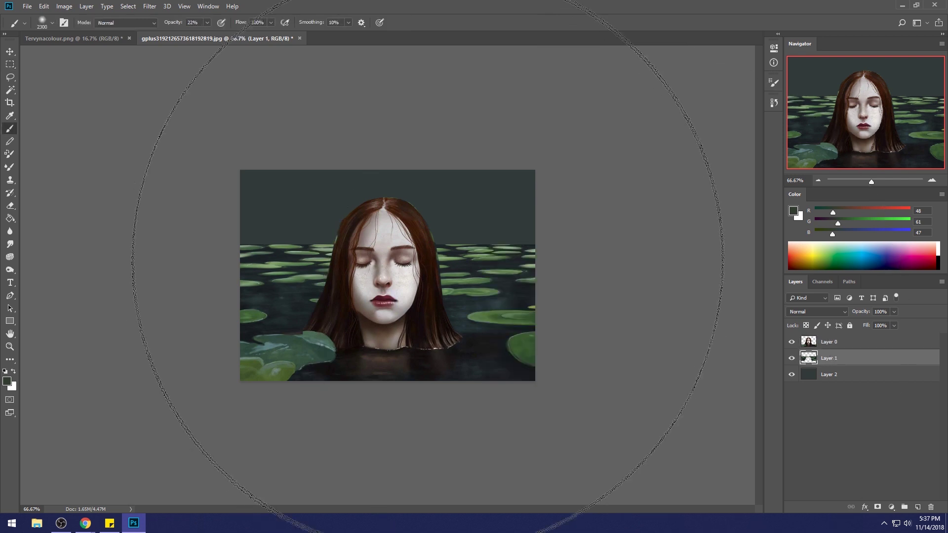
pyautogui.rightClick(476, 240)
pyautogui.click(507, 399)
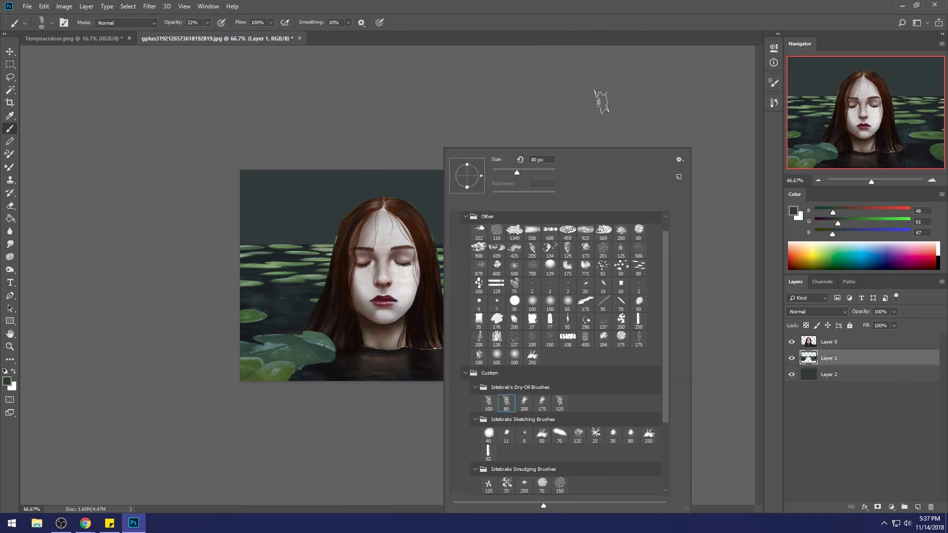
pyautogui.click(576, 101)
pyautogui.click(207, 23)
pyautogui.press('7')
pyautogui.press('2')
pyautogui.press('[')
pyautogui.press('[')
pyautogui.press('[')
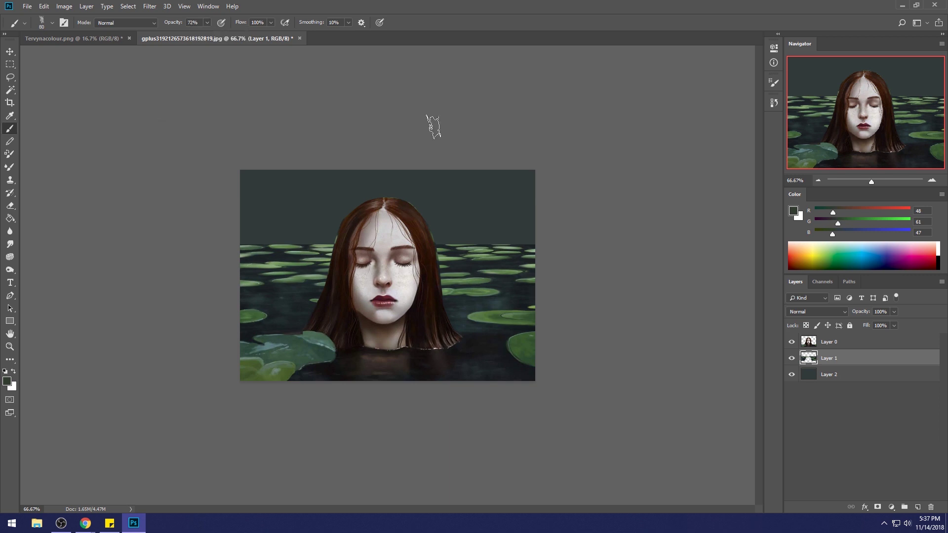
pyautogui.keyDown('alt'); pyautogui.click(355, 224); pyautogui.keyUp('alt')
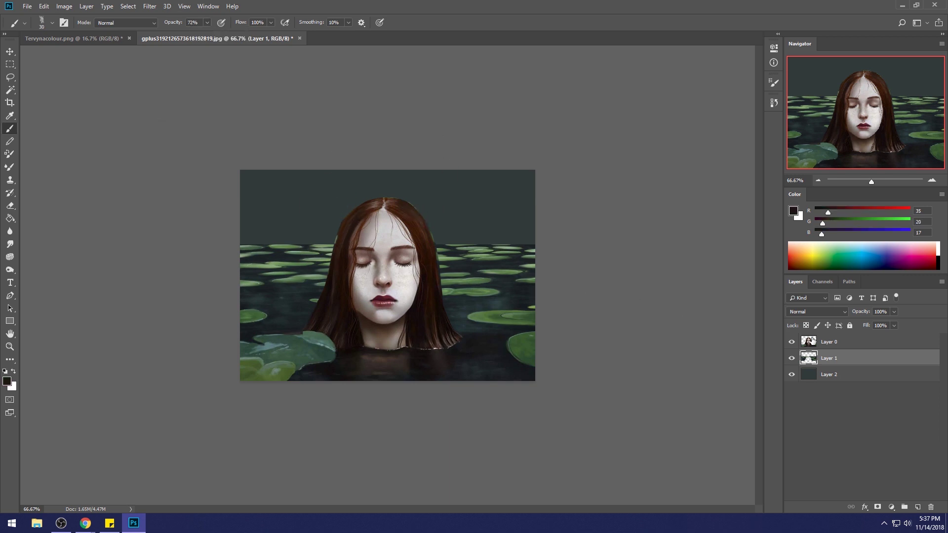
pyautogui.click(812, 340)
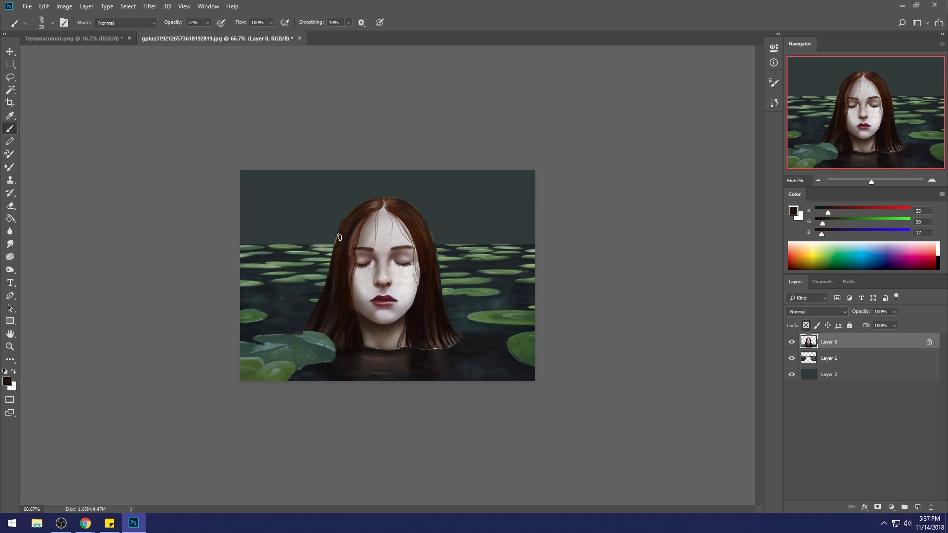
# - Unlock Layer 0's transparent pixels and paint dark brown strands over the top-left hair
pyautogui.keyDown('alt'); pyautogui.click(356, 214); pyautogui.keyUp('alt')
pyautogui.click(806, 326)
pyautogui.click(806, 326)
pyautogui.keyDown('alt'); pyautogui.click(427, 232); pyautogui.keyUp('alt')
pyautogui.click(806, 326)
pyautogui.keyDown('alt'); pyautogui.click(346, 222); pyautogui.keyUp('alt')
pyautogui.moveTo(377, 197); pyautogui.dragTo(357, 205)
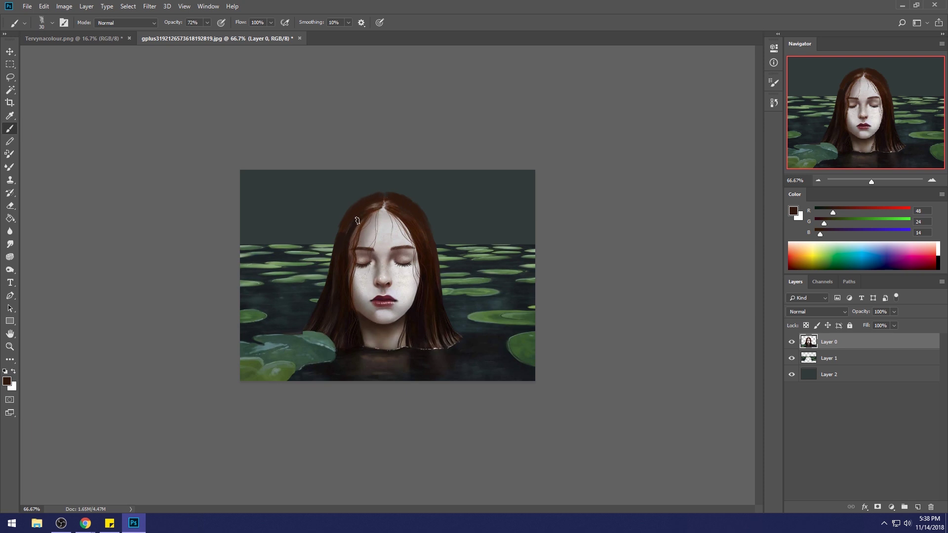
# - Sample darker, lighter and scalp-grey hair tones, then switch to the Eraser
pyautogui.keyDown('alt'); pyautogui.click(341, 249); pyautogui.keyUp('alt')
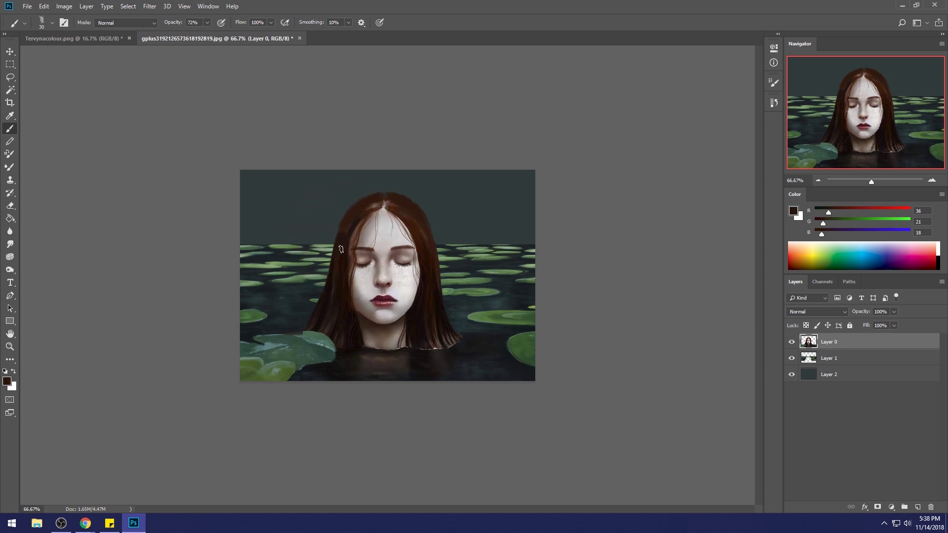
pyautogui.keyDown('alt'); pyautogui.click(378, 204); pyautogui.keyUp('alt')
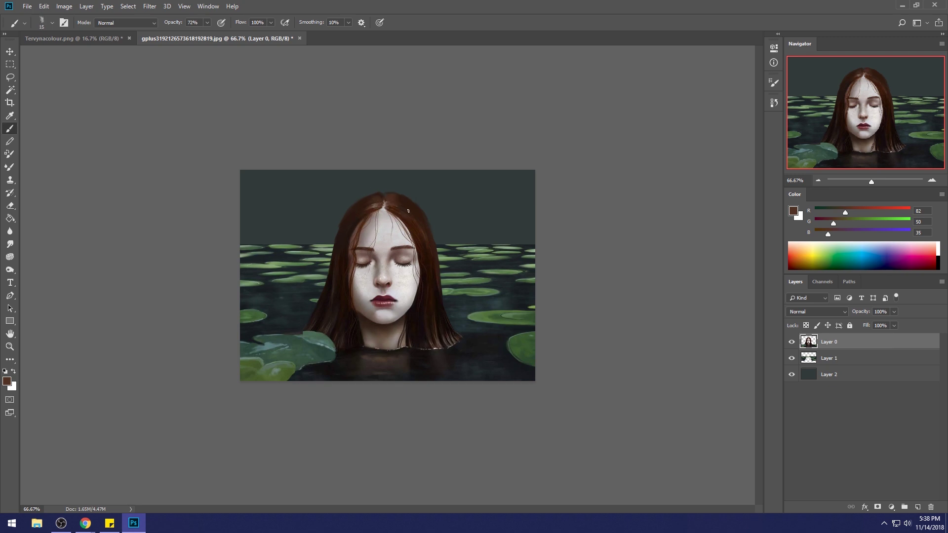
pyautogui.keyDown('alt'); pyautogui.click(386, 207); pyautogui.keyUp('alt')
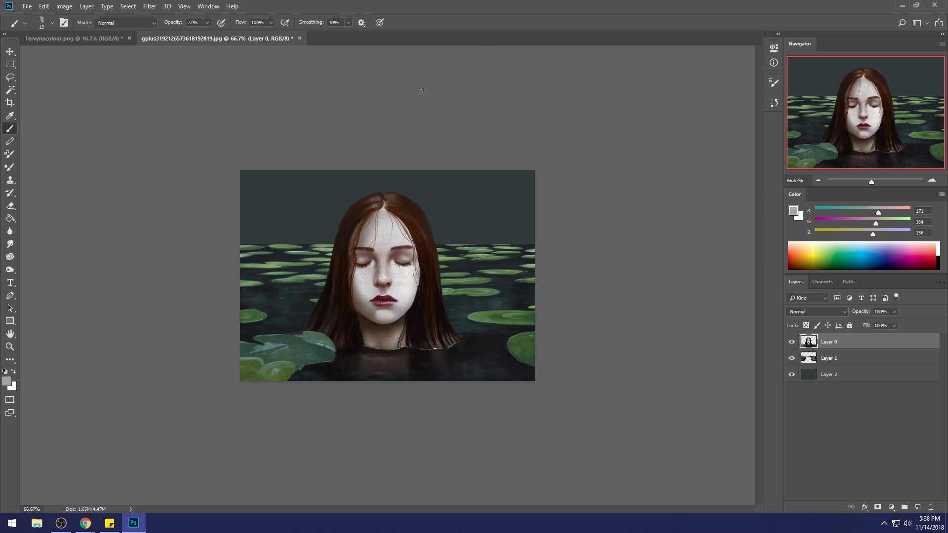
pyautogui.press('e')
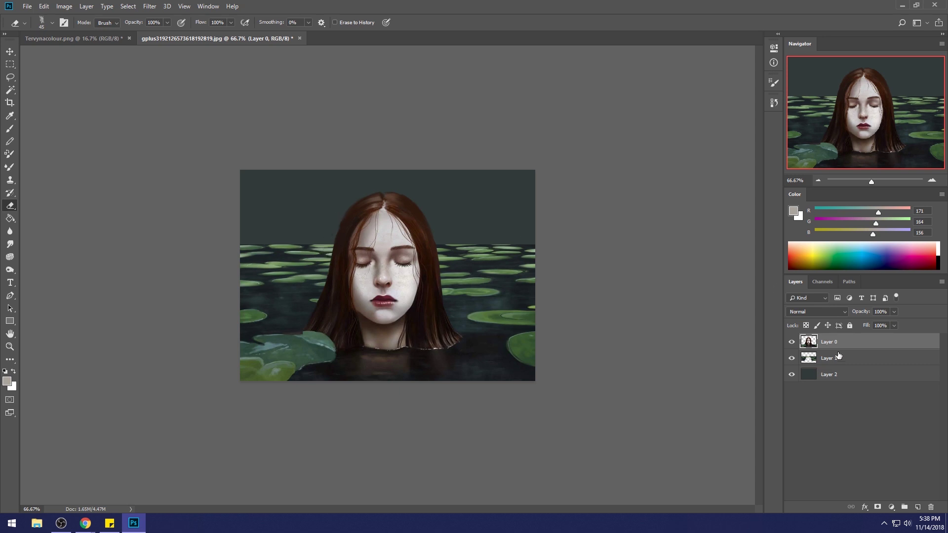
pyautogui.rightClick(838, 355)
# - Merge the girl down into Layer 1 and darken Layer 2's lightness to -21
pyautogui.click(781, 387)
pyautogui.click(832, 359)
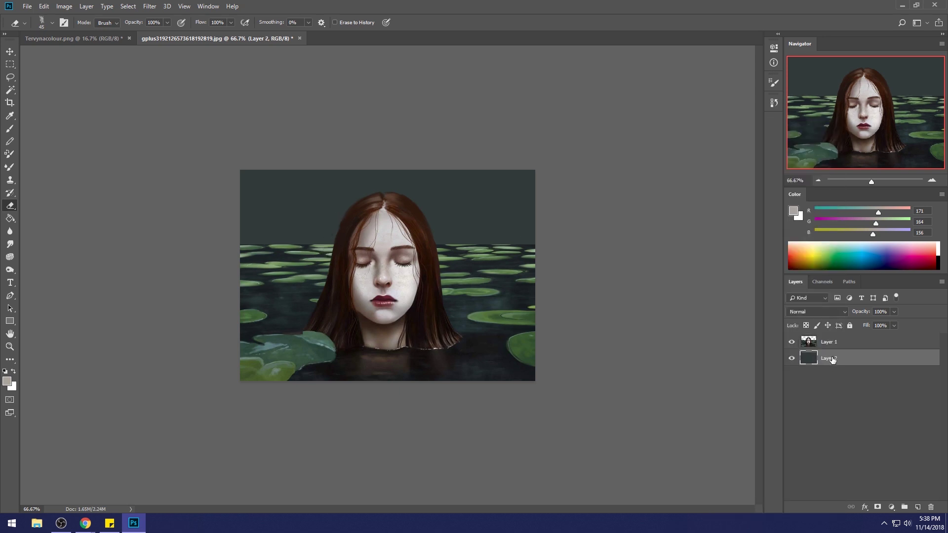
pyautogui.hotkey('ctrl', 'u')
pyautogui.moveTo(723, 327); pyautogui.dragTo(713, 329)
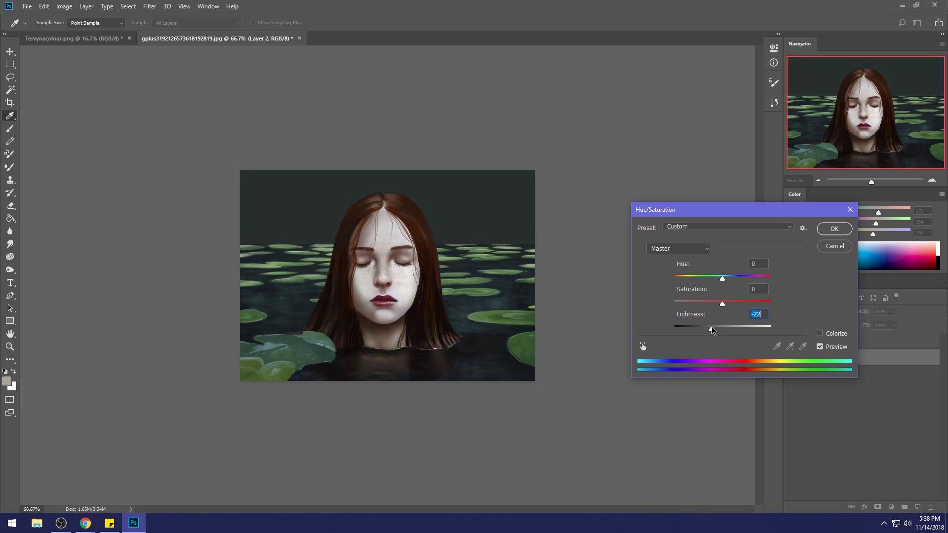
pyautogui.click(833, 229)
# - Lock Layer 1's transparent pixels and set up a 500 px round brush in dark blue-grey
pyautogui.press('m')
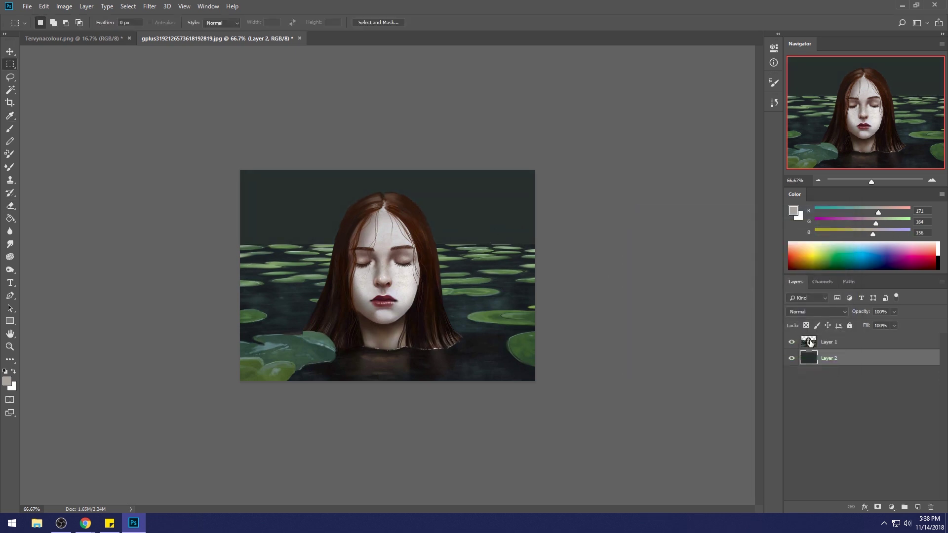
pyautogui.click(809, 341)
pyautogui.press('b')
pyautogui.click(805, 326)
pyautogui.rightClick(487, 220)
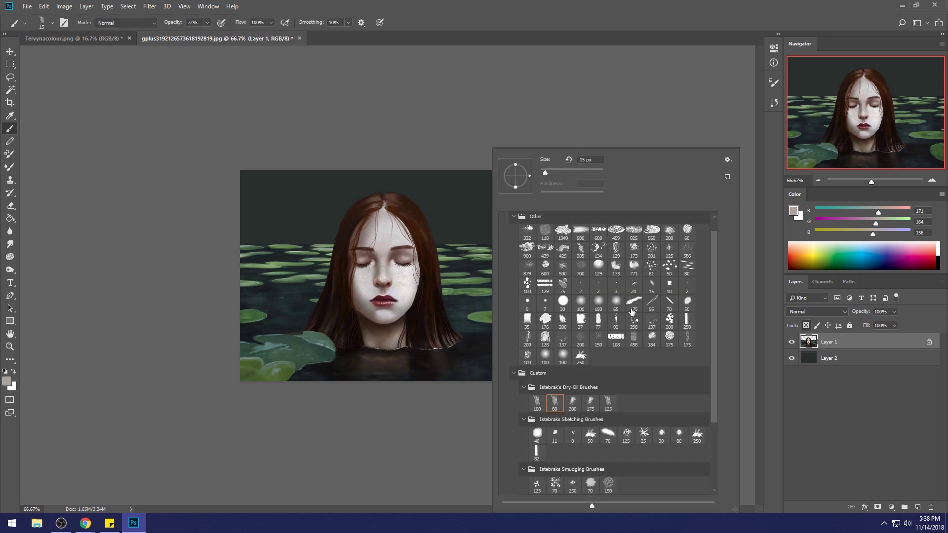
pyautogui.click(581, 304)
pyautogui.click(625, 132)
pyautogui.keyDown('alt'); pyautogui.click(492, 252); pyautogui.keyUp('alt')
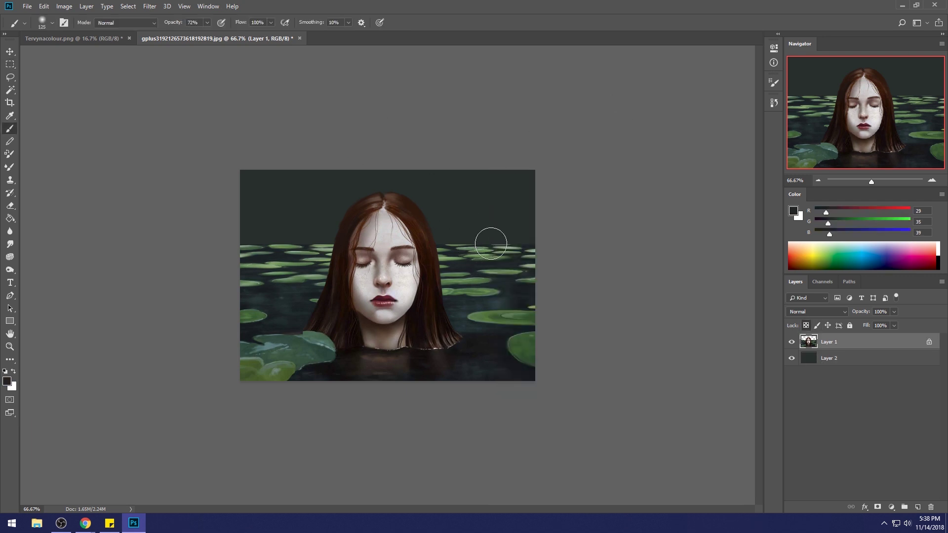
pyautogui.press(']')
pyautogui.press(']')
pyautogui.press(']')
pyautogui.press(']')
pyautogui.press(']')
pyautogui.press(']')
pyautogui.press(']')
pyautogui.press(']')
pyautogui.press(']')
pyautogui.press(']')
pyautogui.press(']')
pyautogui.press(']')
pyautogui.press(']')
pyautogui.press(']')
pyautogui.press(']')
pyautogui.press(']')
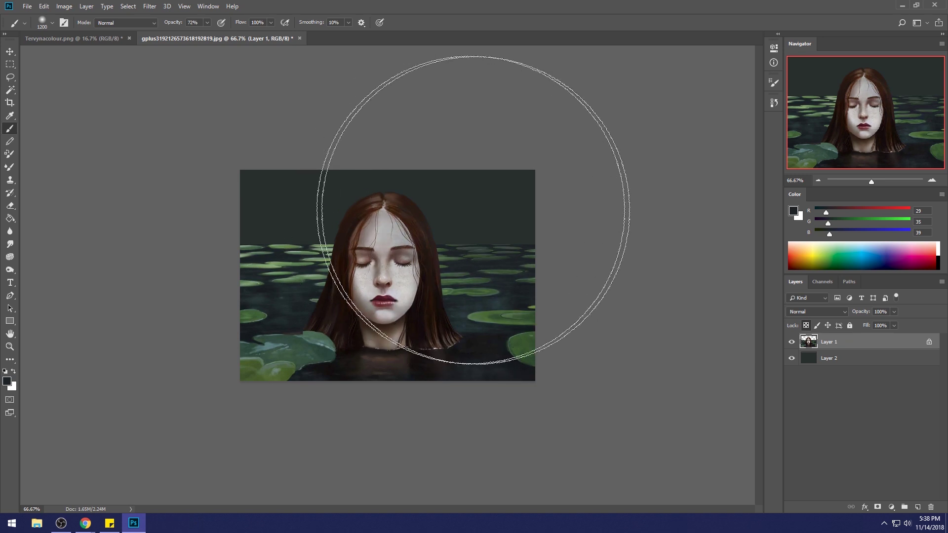
pyautogui.press('[')
pyautogui.press('[')
pyautogui.press('[')
pyautogui.press('[')
pyautogui.press('[')
pyautogui.press('[')
pyautogui.press('[')
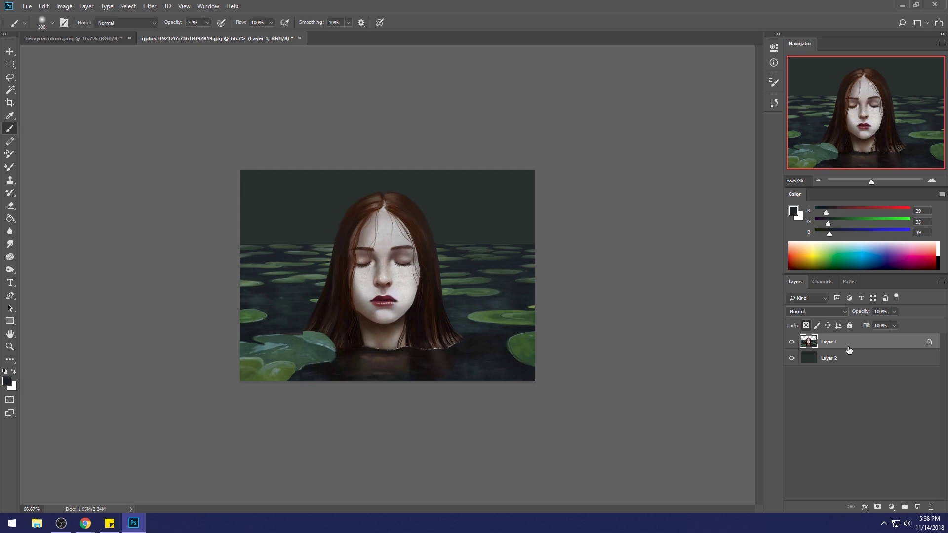
pyautogui.doubleClick(799, 335)
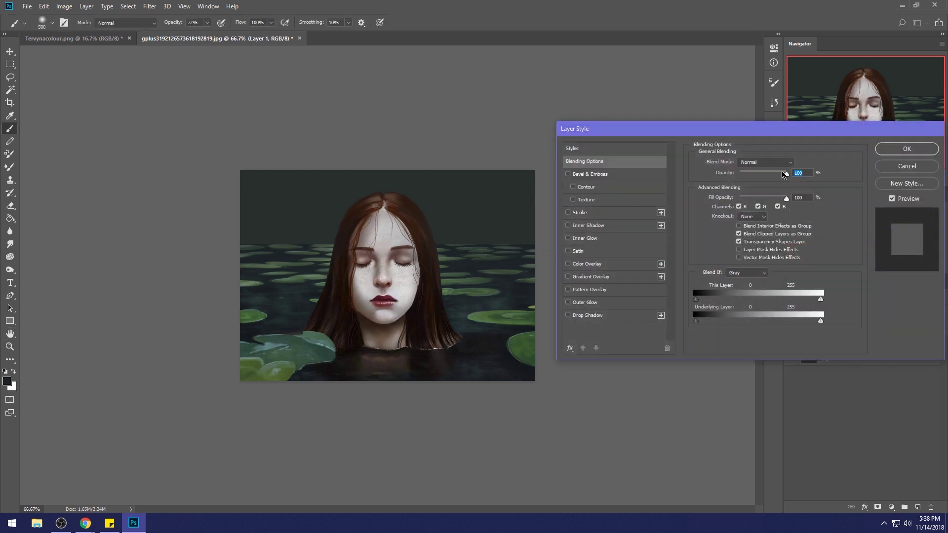
pyautogui.click(904, 167)
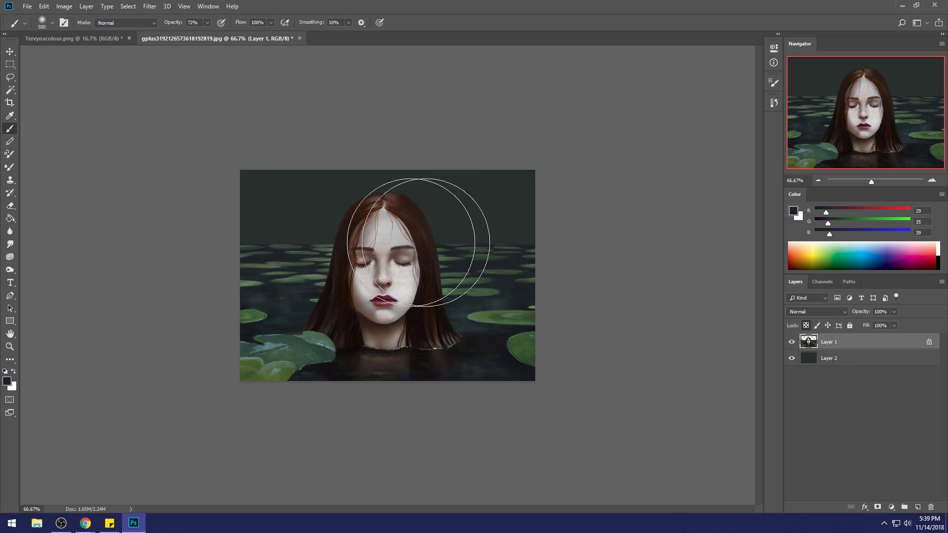
# - Duplicate a water strip right of the face onto a new layer and squash it
pyautogui.press('m')
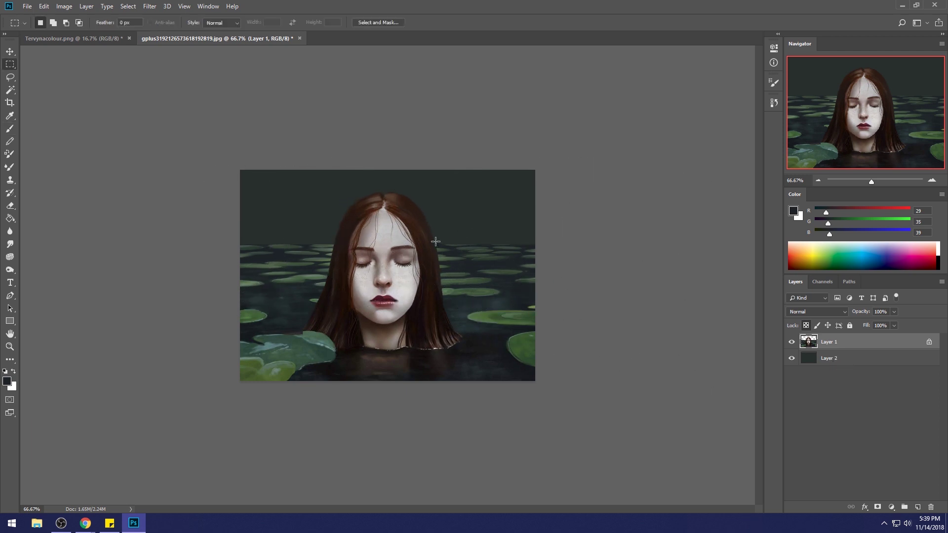
pyautogui.moveTo(435, 242)
pyautogui.mouseDown()
pyautogui.moveTo(551, 269)
pyautogui.moveTo(486, 239)
pyautogui.mouseUp()
pyautogui.hotkey('ctrl', 'j')
pyautogui.press('v')
pyautogui.hotkey('ctrl', 't')
pyautogui.click(447, 23)
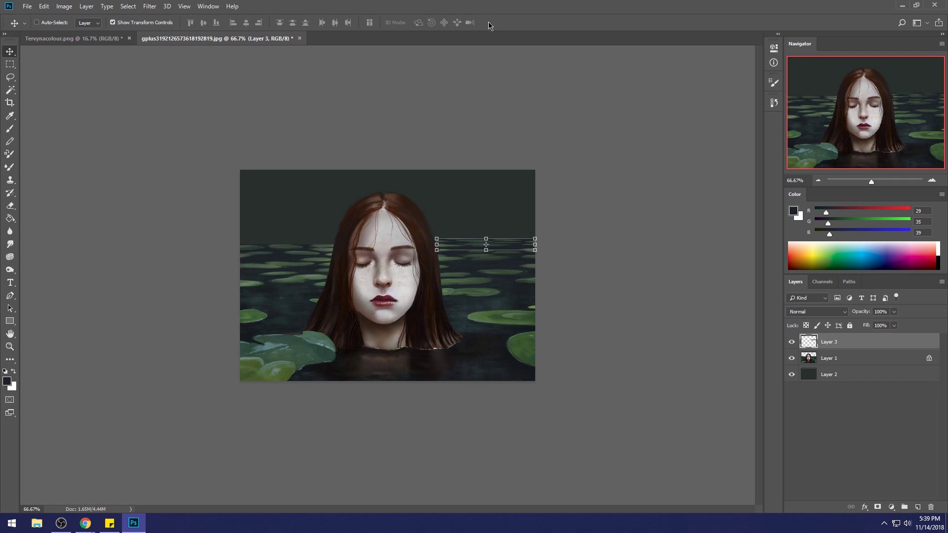
pyautogui.press('b')
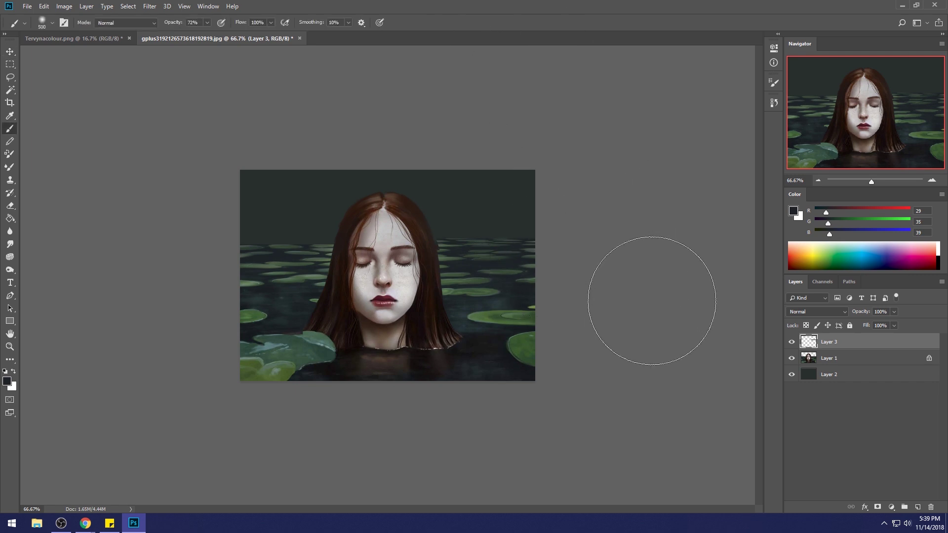
# - Select a water strip at the upper left and merge Layer 3 down into Layer 1
pyautogui.press('m')
pyautogui.moveTo(226, 230); pyautogui.dragTo(334, 264)
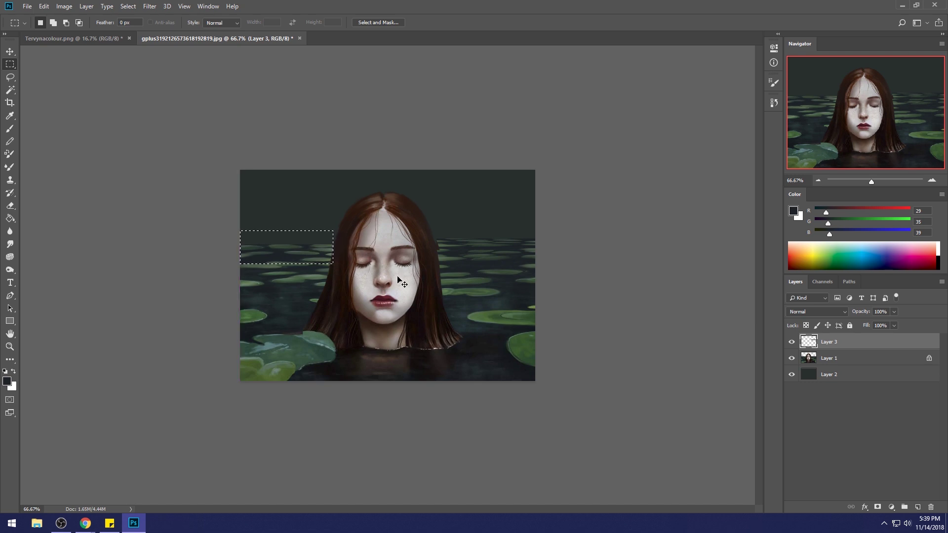
pyautogui.hotkey('ctrl', 'c')
pyautogui.click(464, 197)
pyautogui.rightClick(858, 354)
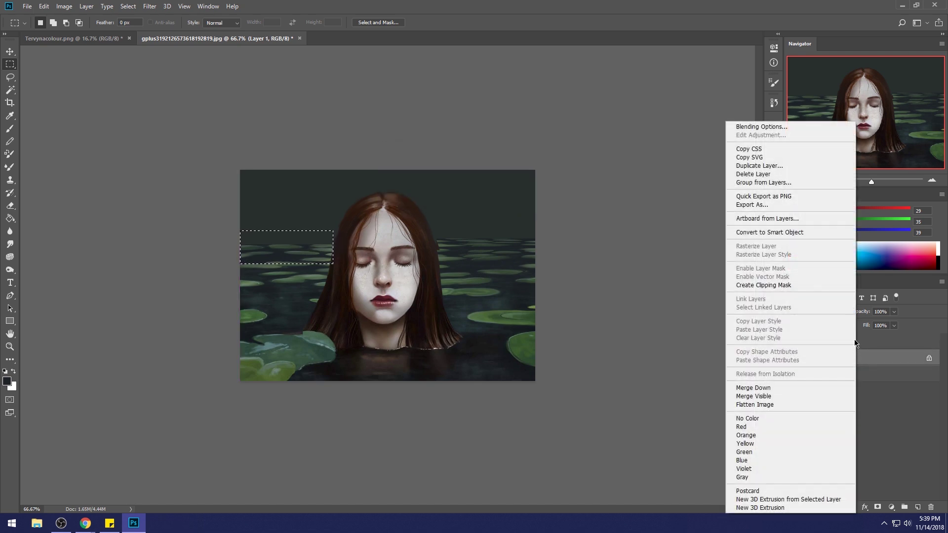
pyautogui.click(768, 389)
# - Duplicate the upper-left lily-pad strip, nudge it slightly upward, and merge it into Layer 1
pyautogui.hotkey('ctrl', 'j')
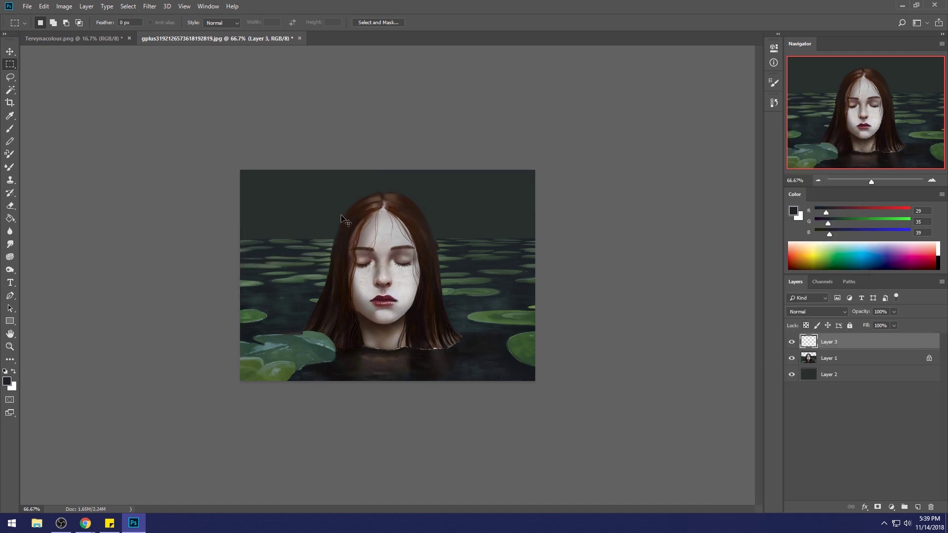
pyautogui.press('v')
pyautogui.moveTo(308, 251); pyautogui.dragTo(310, 240)
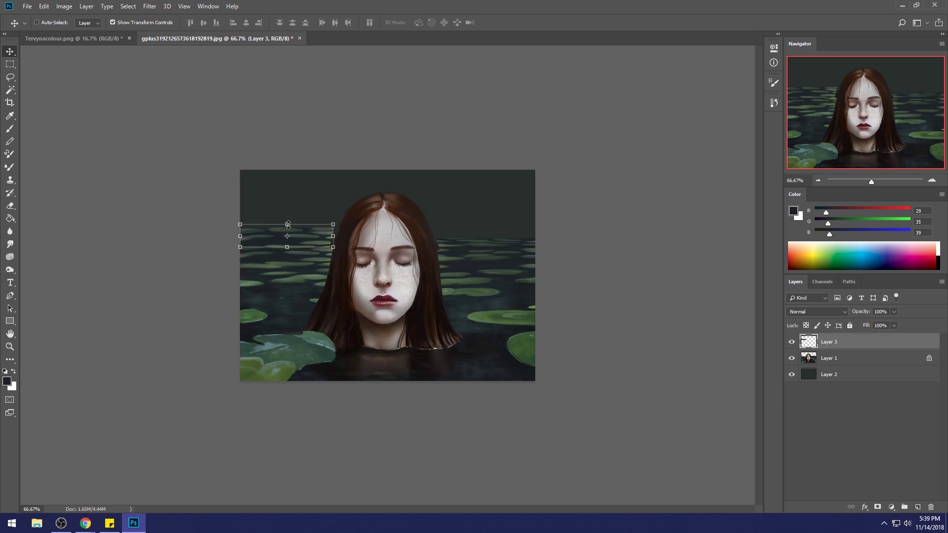
pyautogui.hotkey('ctrl', 't')
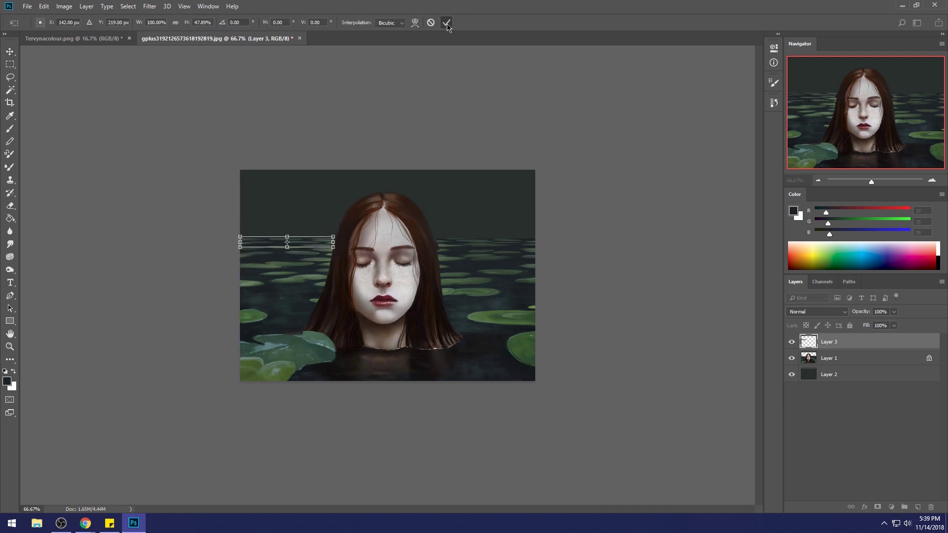
pyautogui.click(446, 22)
pyautogui.press('m')
pyautogui.rightClick(494, 231)
pyautogui.click(592, 211)
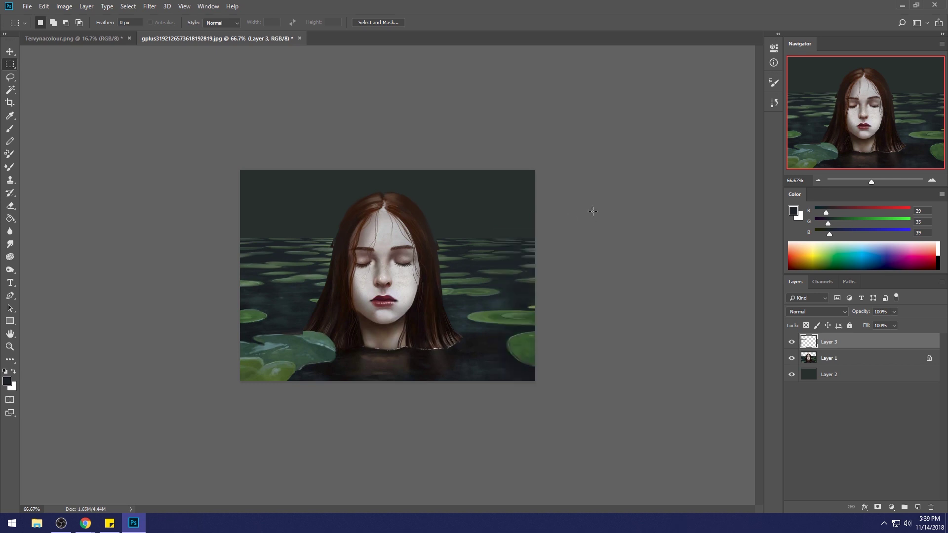
pyautogui.rightClick(832, 345)
pyautogui.click(756, 389)
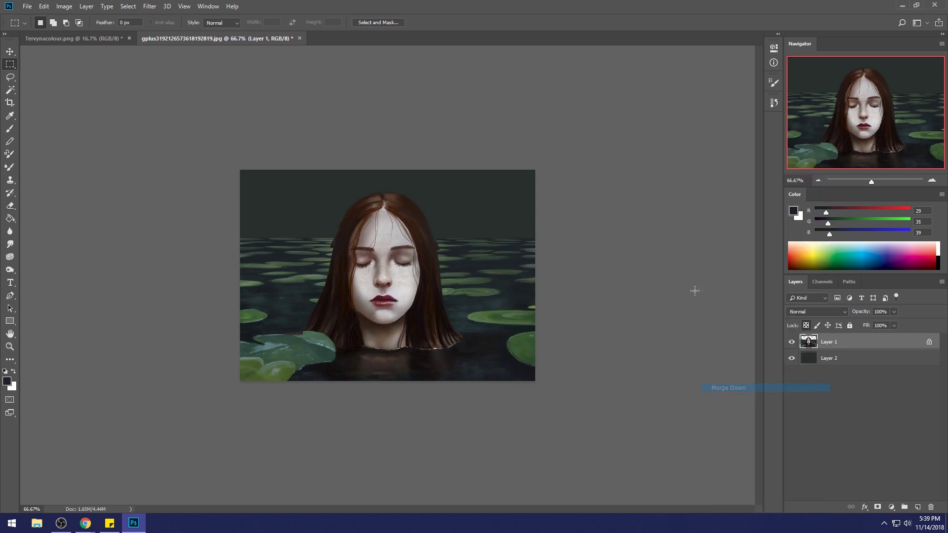
pyautogui.press('b')
pyautogui.rightClick(516, 263)
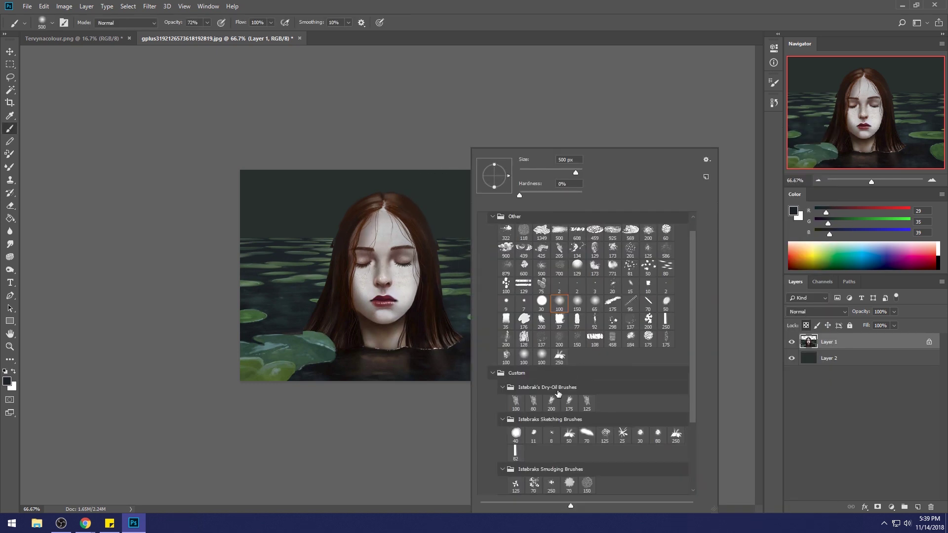
# - Choose the 30 px sketching brush at 100% opacity and sample several water and hair colours
pyautogui.click(640, 435)
pyautogui.click(450, 99)
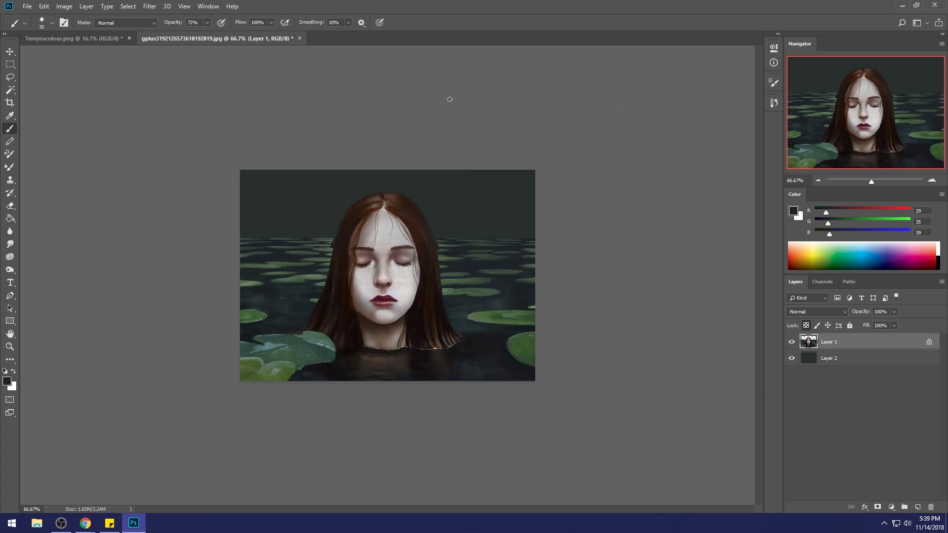
pyautogui.moveTo(208, 25); pyautogui.dragTo(224, 38)
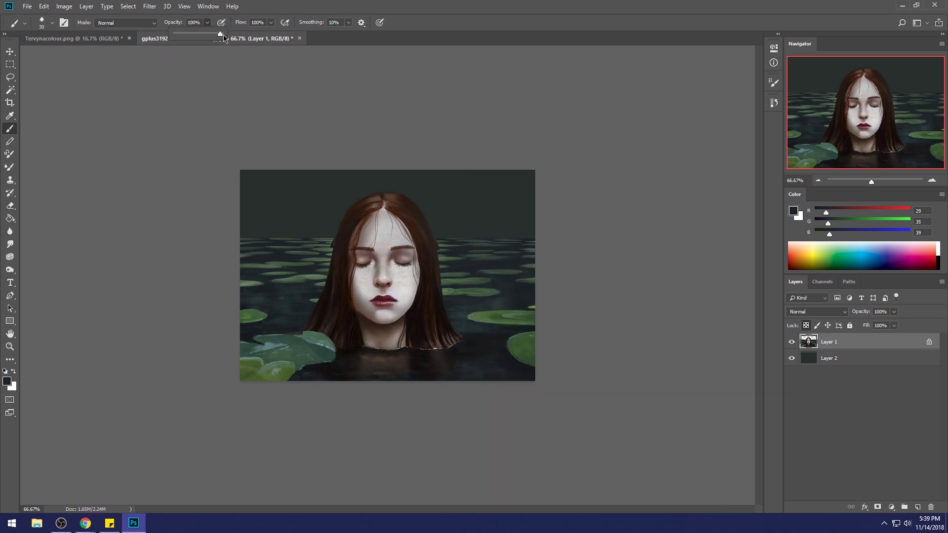
pyautogui.keyDown('alt'); pyautogui.click(445, 248); pyautogui.keyUp('alt')
pyautogui.keyDown('alt'); pyautogui.click(446, 243); pyautogui.keyUp('alt')
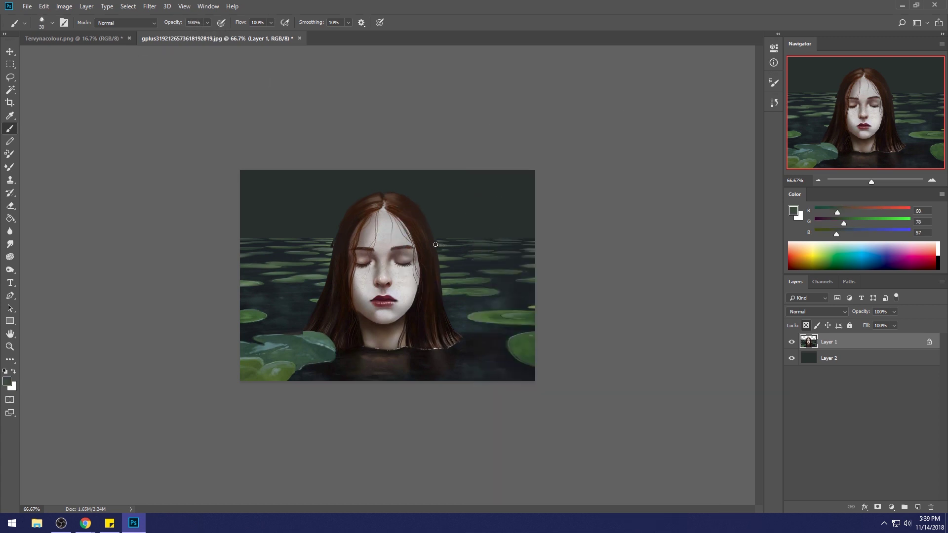
pyautogui.keyDown('alt'); pyautogui.click(446, 236); pyautogui.keyUp('alt')
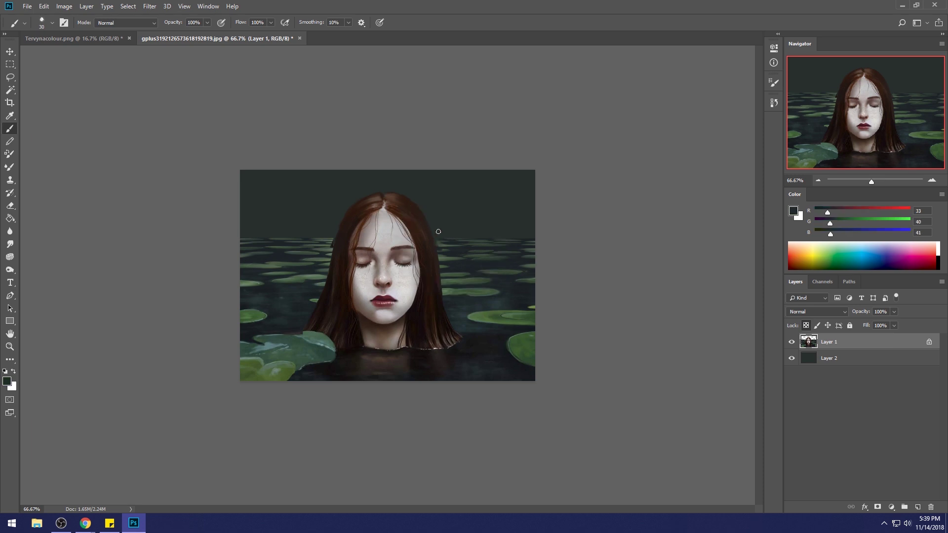
pyautogui.keyDown('alt'); pyautogui.click(332, 243); pyautogui.keyUp('alt')
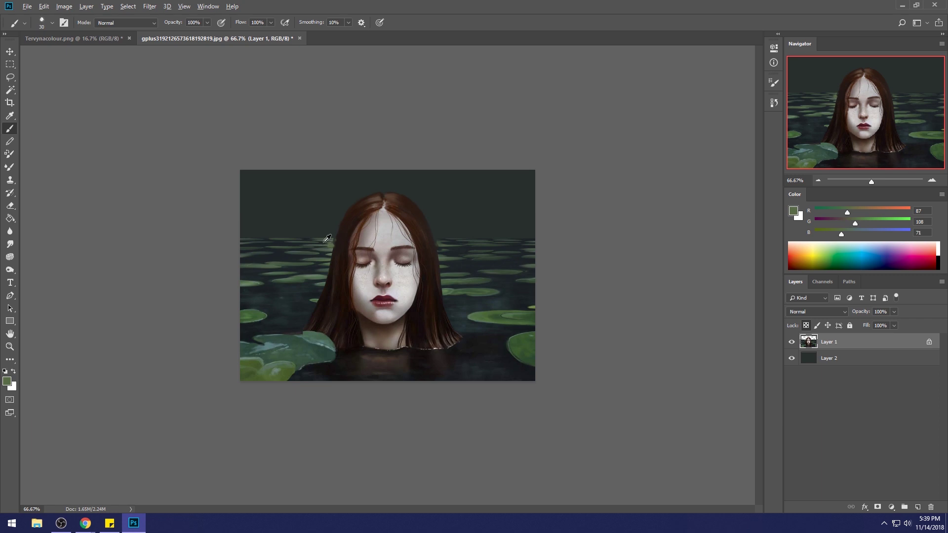
pyautogui.keyDown('alt'); pyautogui.click(327, 241); pyautogui.keyUp('alt')
pyautogui.keyDown('alt'); pyautogui.click(339, 240); pyautogui.keyUp('alt')
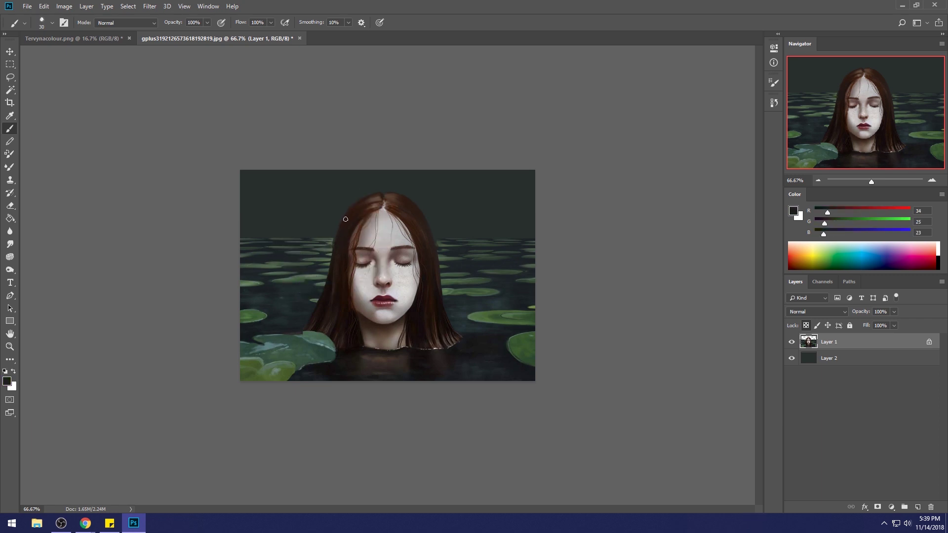
# - Unlock Layer 1's transparent pixels and paint a dark hair strand from the top edge to the part
pyautogui.click(806, 326)
pyautogui.keyDown('alt'); pyautogui.click(397, 193); pyautogui.keyUp('alt')
pyautogui.keyDown('alt'); pyautogui.click(398, 200); pyautogui.keyUp('alt')
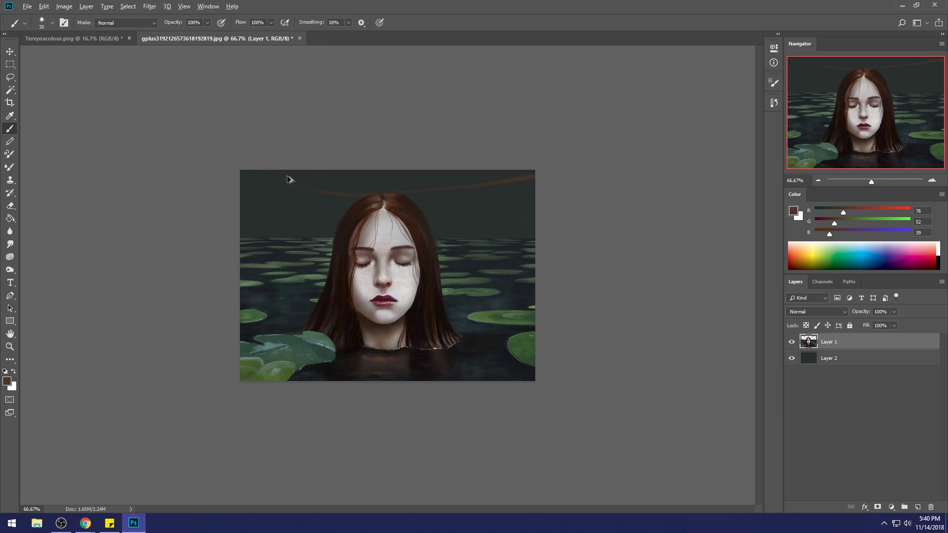
pyautogui.keyDown('alt'); pyautogui.click(346, 237); pyautogui.keyUp('alt')
pyautogui.moveTo(278, 164); pyautogui.dragTo(380, 193)
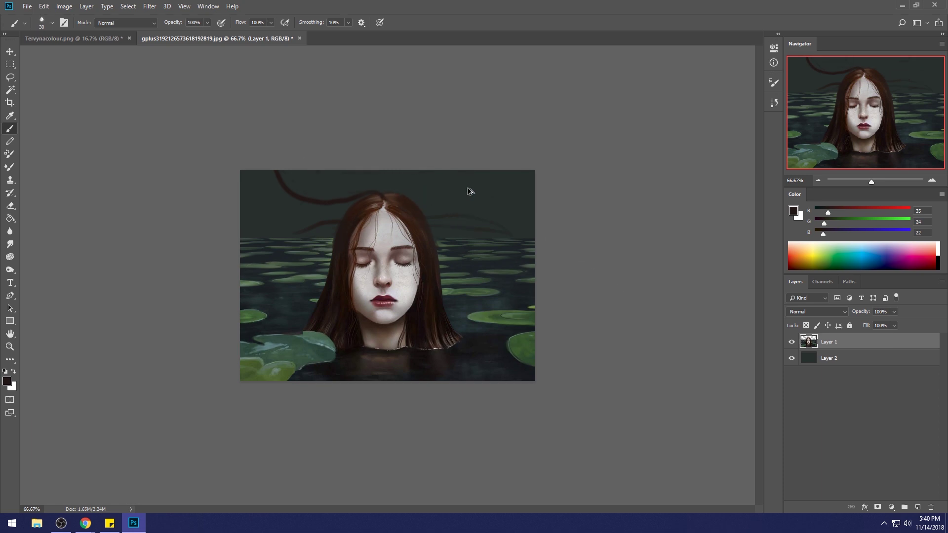
# - Undo the stray hair strokes and load a 1900 px soft round brush in near-black
pyautogui.hotkey('ctrl', 'z')
pyautogui.hotkey('ctrl', 'z')
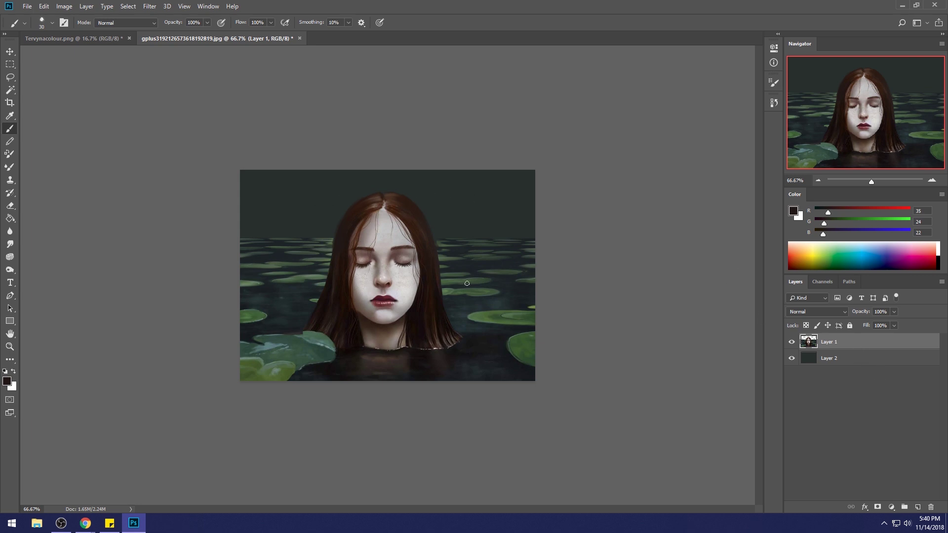
pyautogui.rightClick(434, 259)
pyautogui.click(529, 309)
pyautogui.click(589, 98)
pyautogui.keyDown('alt'); pyautogui.click(407, 264); pyautogui.keyUp('alt')
pyautogui.press(']')
pyautogui.press(']')
pyautogui.press(']')
pyautogui.press(']')
pyautogui.press(']')
pyautogui.press(']')
pyautogui.press(']')
pyautogui.press(']')
pyautogui.press(']')
pyautogui.press(']')
pyautogui.press(']')
pyautogui.press(']')
pyautogui.press(']')
pyautogui.press(']')
pyautogui.press(']')
pyautogui.press(']')
pyautogui.press(']')
pyautogui.press(']')
pyautogui.press(']')
pyautogui.press(']')
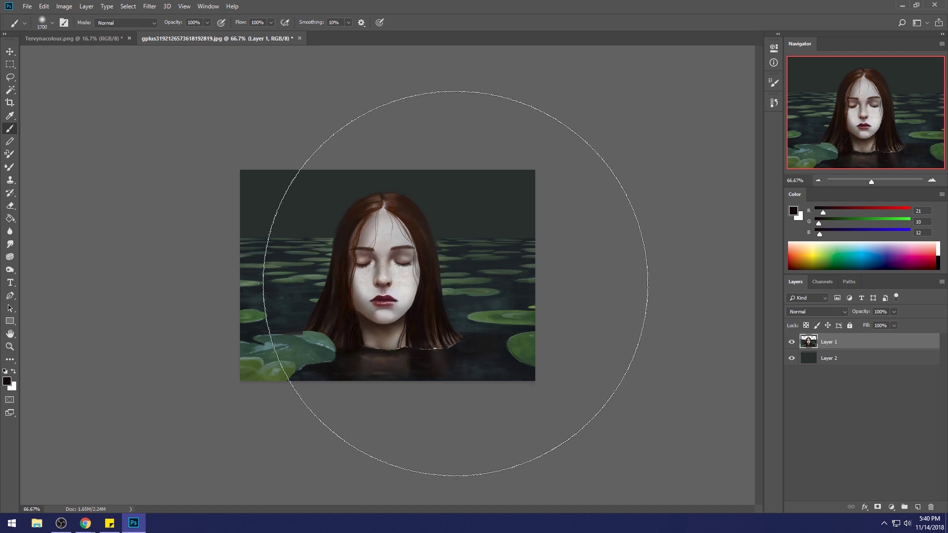
# - Sample a near-black colour, lock Layer 1's transparent pixels, and set the brush to Darken at 31% opacity
pyautogui.keyDown('alt'); pyautogui.click(417, 310); pyautogui.keyUp('alt')
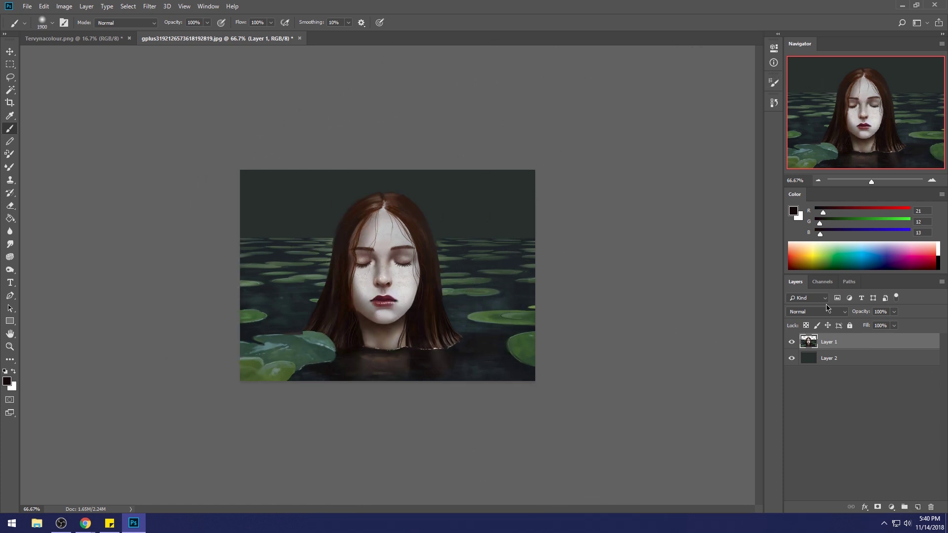
pyautogui.click(806, 325)
pyautogui.click(126, 23)
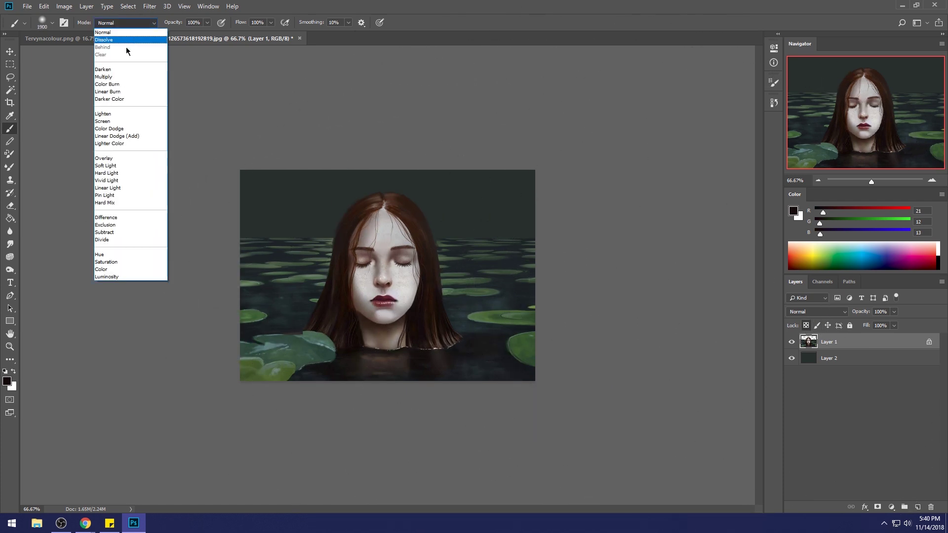
pyautogui.click(123, 70)
pyautogui.click(207, 23)
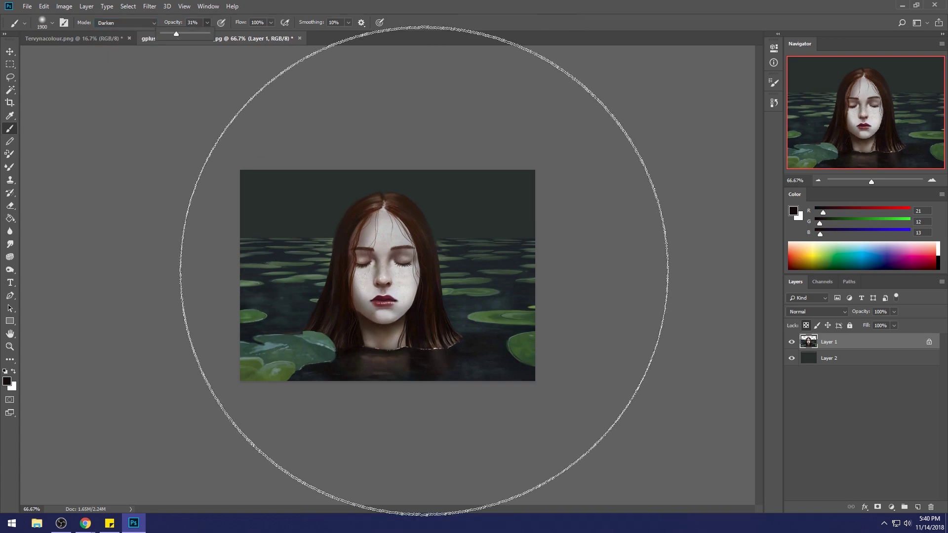
# - Softly darken the painting with a 500 px brush, then unlock Layer 1 and select Layer 2
pyautogui.moveTo(365, 355); pyautogui.dragTo(397, 358)
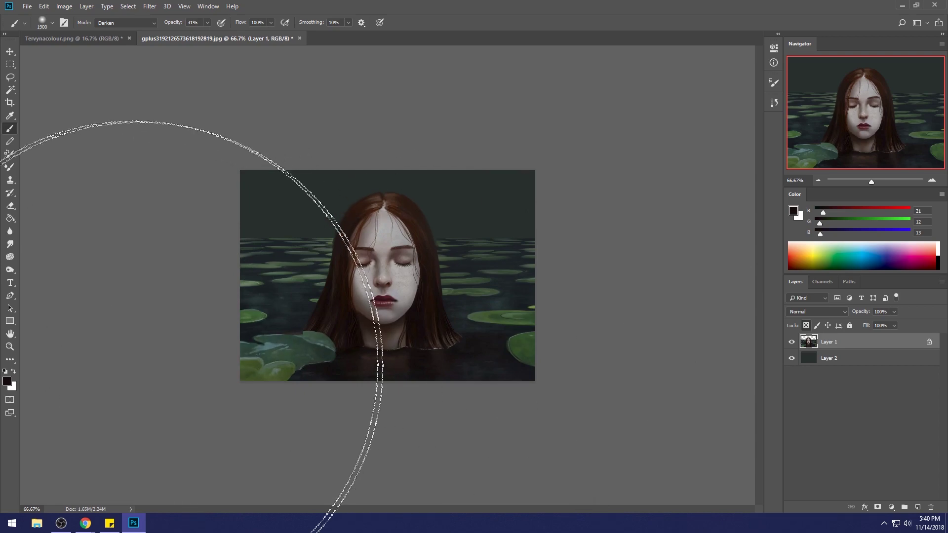
pyautogui.press('[')
pyautogui.press('[')
pyautogui.press('[')
pyautogui.press('[')
pyautogui.press('[')
pyautogui.press('[')
pyautogui.press('[')
pyautogui.press('[')
pyautogui.press('[')
pyautogui.press('[')
pyautogui.press('[')
pyautogui.press('[')
pyautogui.press('[')
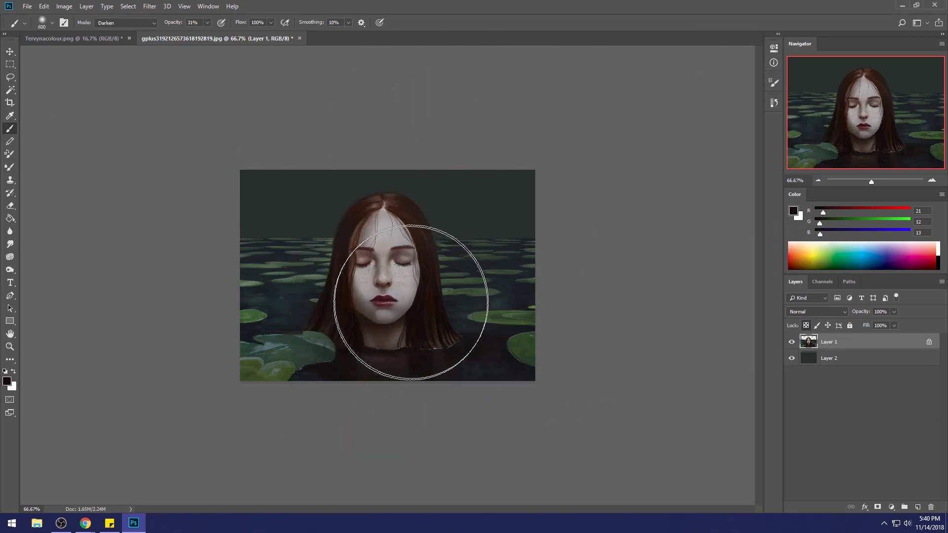
pyautogui.press('[')
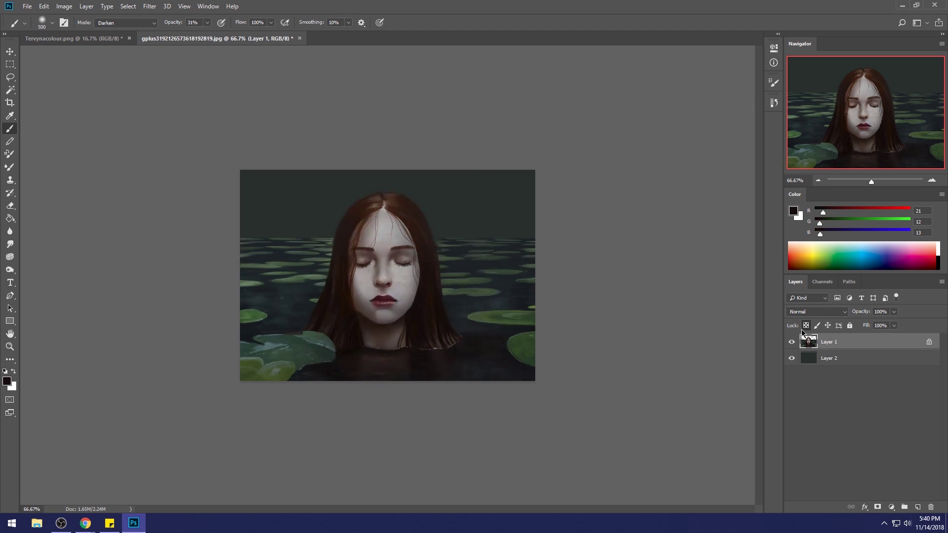
pyautogui.click(792, 342)
pyautogui.click(791, 342)
pyautogui.click(806, 326)
pyautogui.click(833, 356)
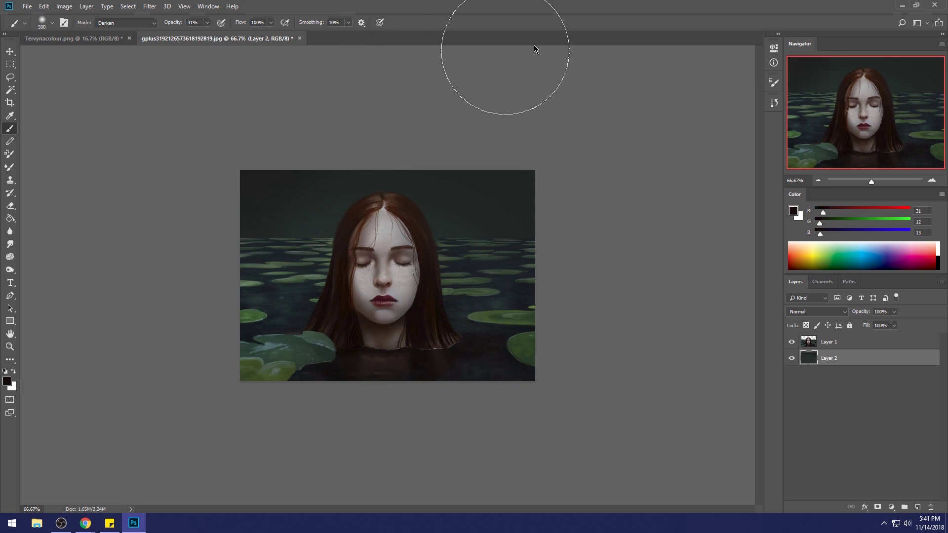
# - Merge Layer 1 down into Layer 2 and add a new Soft Light layer above it
pyautogui.rightClick(843, 343)
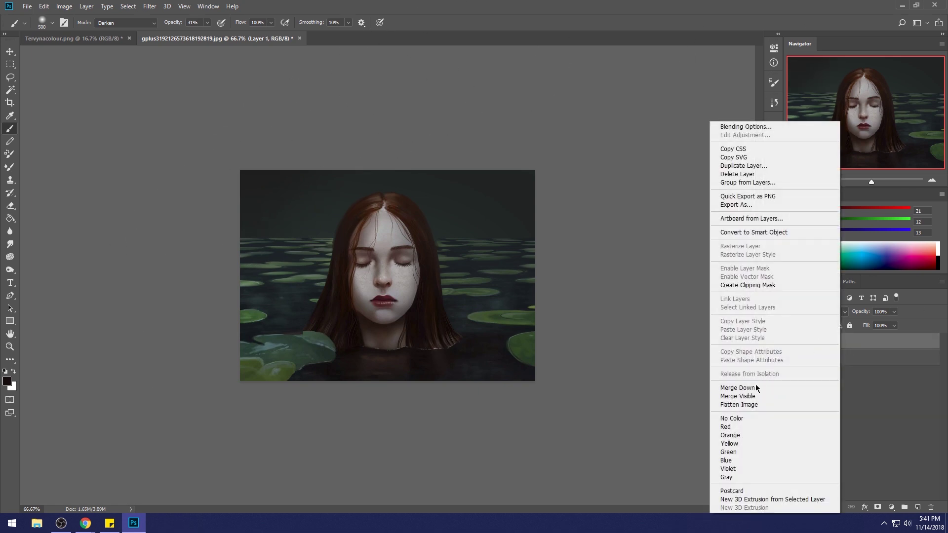
pyautogui.click(755, 385)
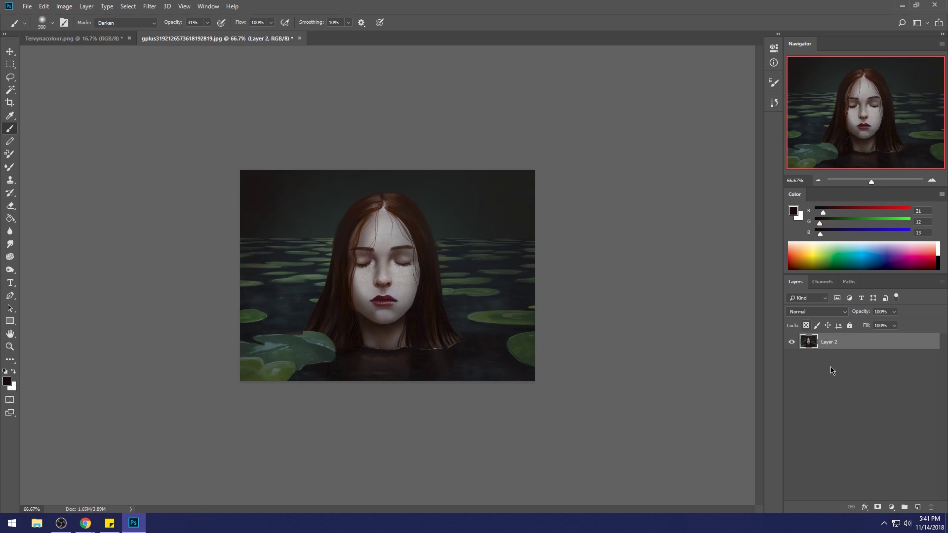
pyautogui.hotkey('ctrl', 'shift', 'alt', 'n')
pyautogui.click(813, 315)
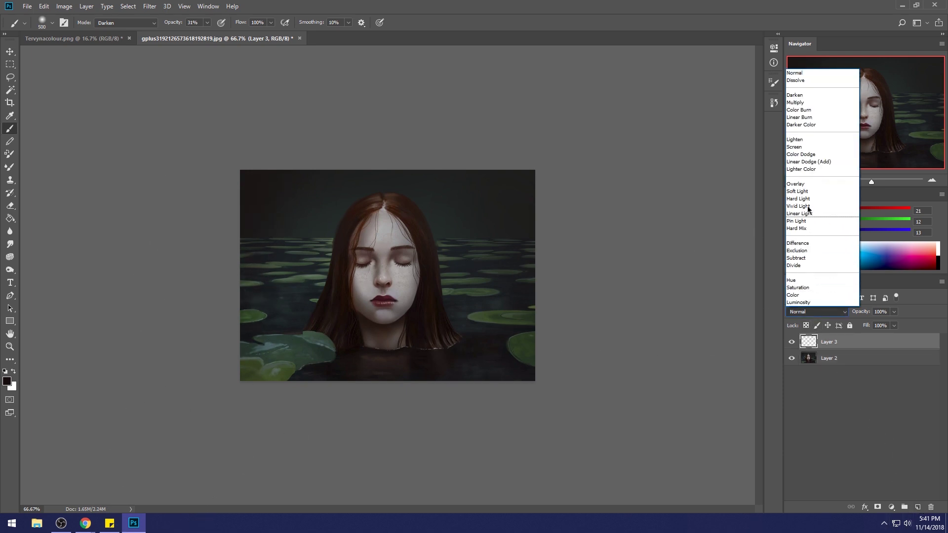
pyautogui.click(804, 192)
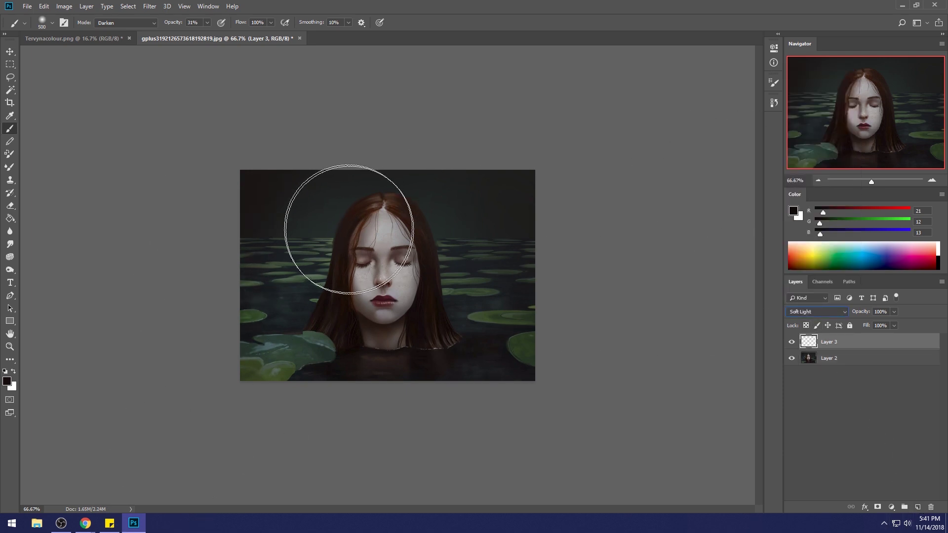
# - Paint a soft light-grey glow from the forehead with a 700 px Normal brush, then merge Layer 3 down
pyautogui.keyDown('alt'); pyautogui.click(385, 226); pyautogui.keyUp('alt')
pyautogui.press(']')
pyautogui.press(']')
pyautogui.press(']')
pyautogui.press(']')
pyautogui.press(']')
pyautogui.press(']')
pyautogui.press(']')
pyautogui.press(']')
pyautogui.press(']')
pyautogui.press(']')
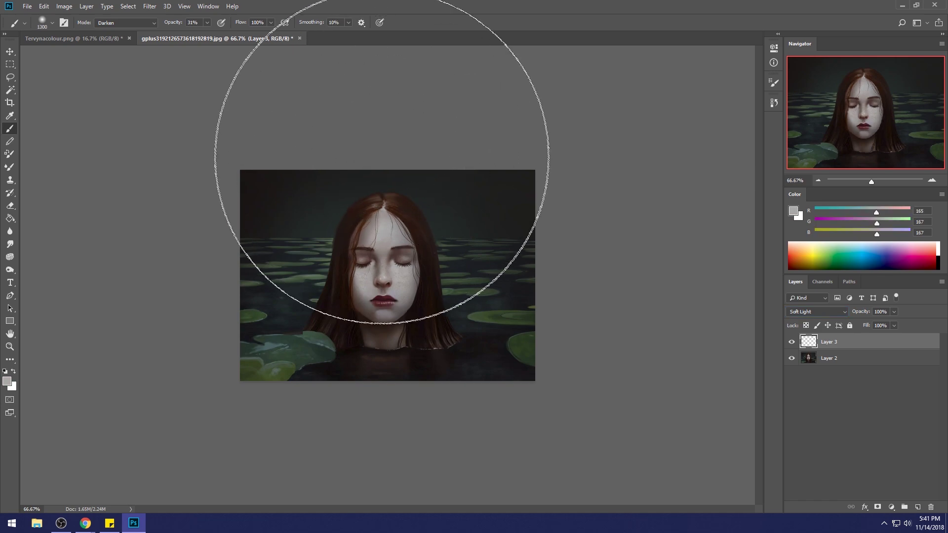
pyautogui.click(152, 24)
pyautogui.click(141, 34)
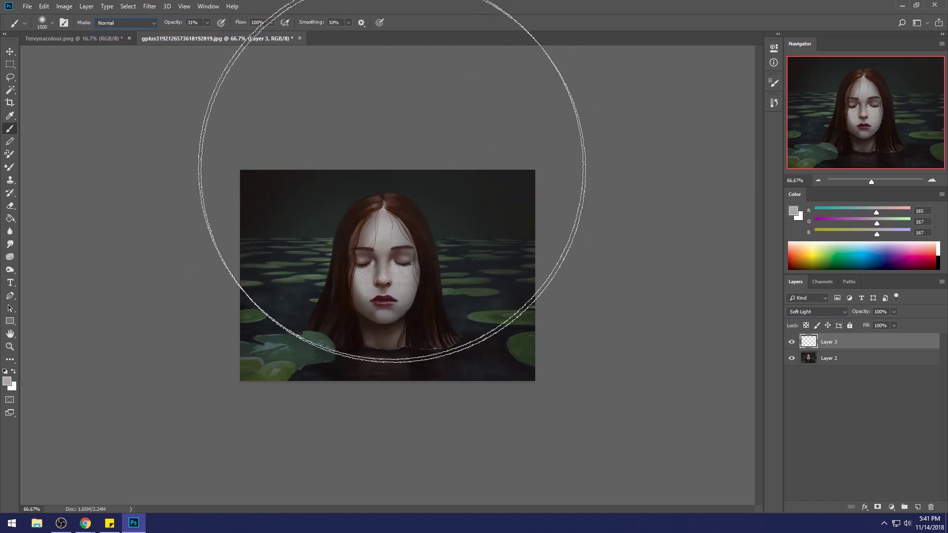
pyautogui.moveTo(343, 168)
pyautogui.mouseDown()
pyautogui.moveTo(288, 127)
pyautogui.moveTo(377, 148)
pyautogui.moveTo(387, 169)
pyautogui.moveTo(415, 184)
pyautogui.mouseUp()
pyautogui.press('[')
pyautogui.press('[')
pyautogui.press('[')
pyautogui.press('[')
pyautogui.press('[')
pyautogui.press('[')
pyautogui.press('[')
pyautogui.press('[')
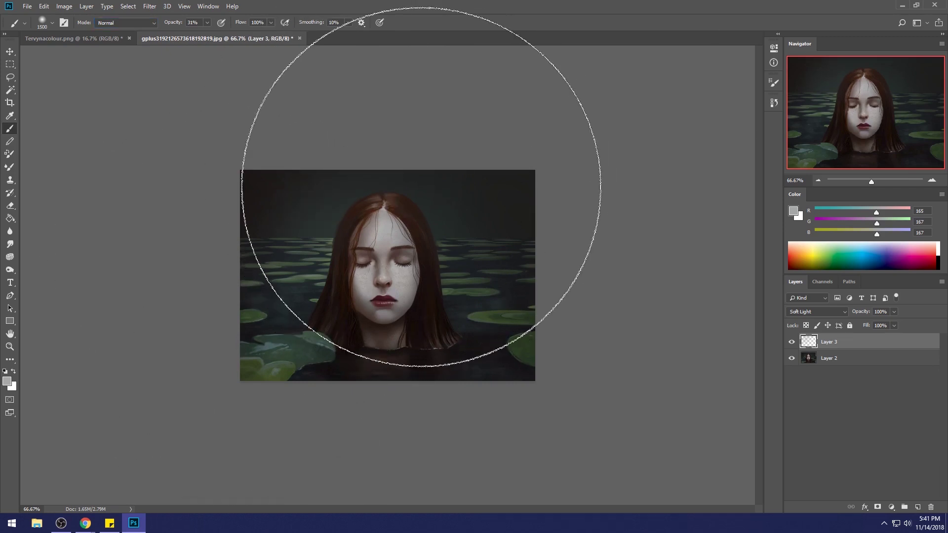
pyautogui.press('[')
pyautogui.press('[')
pyautogui.press('[')
pyautogui.press('[')
pyautogui.press('[')
pyautogui.press('[')
pyautogui.press('[')
pyautogui.press('[')
pyautogui.press('[')
pyautogui.press('[')
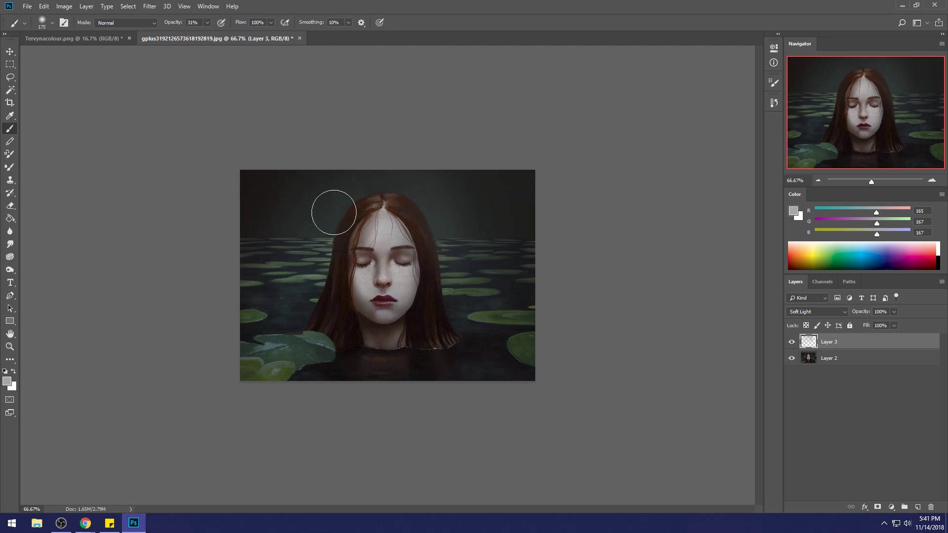
pyautogui.press(']')
pyautogui.press(']')
pyautogui.press(']')
pyautogui.press(']')
pyautogui.press(']')
pyautogui.press(']')
pyautogui.press(']')
pyautogui.press(']')
pyautogui.press(']')
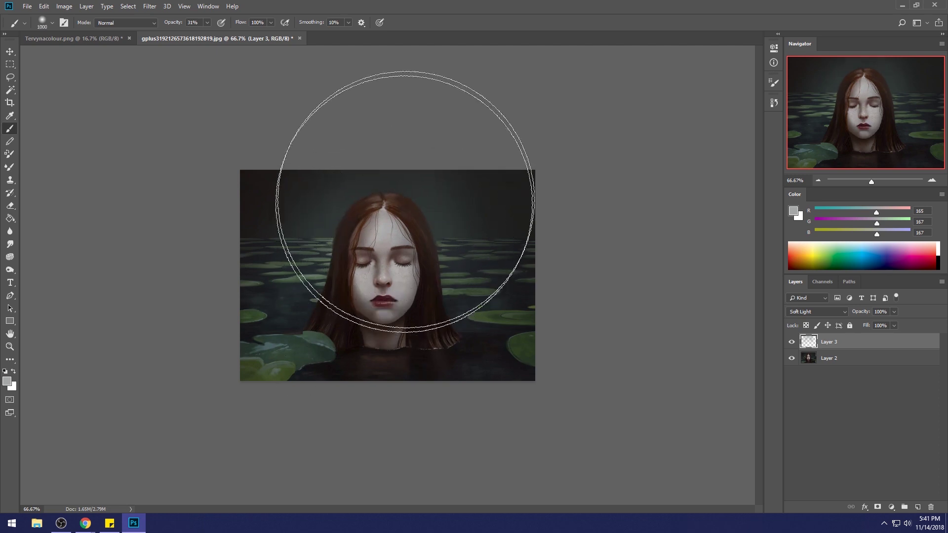
pyautogui.keyDown('alt'); pyautogui.click(390, 223); pyautogui.keyUp('alt')
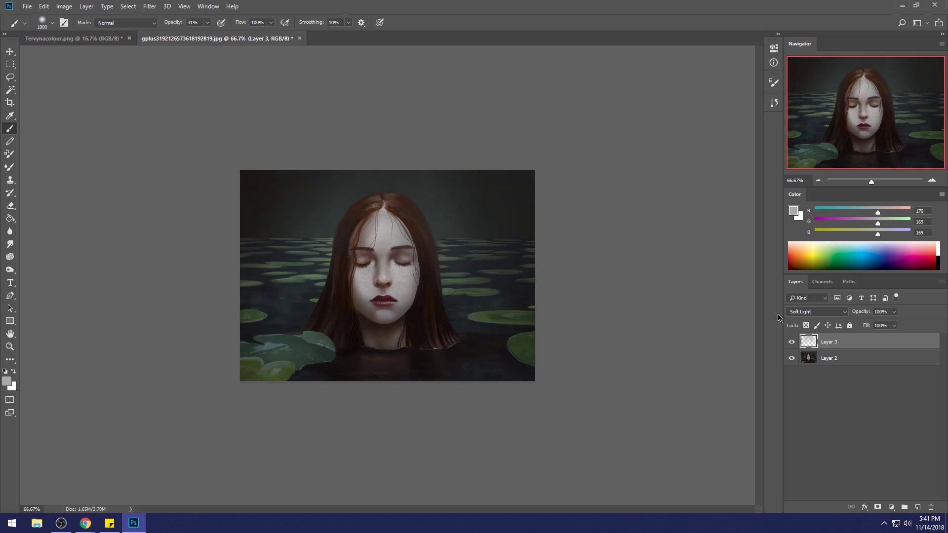
pyautogui.rightClick(824, 349)
pyautogui.click(756, 388)
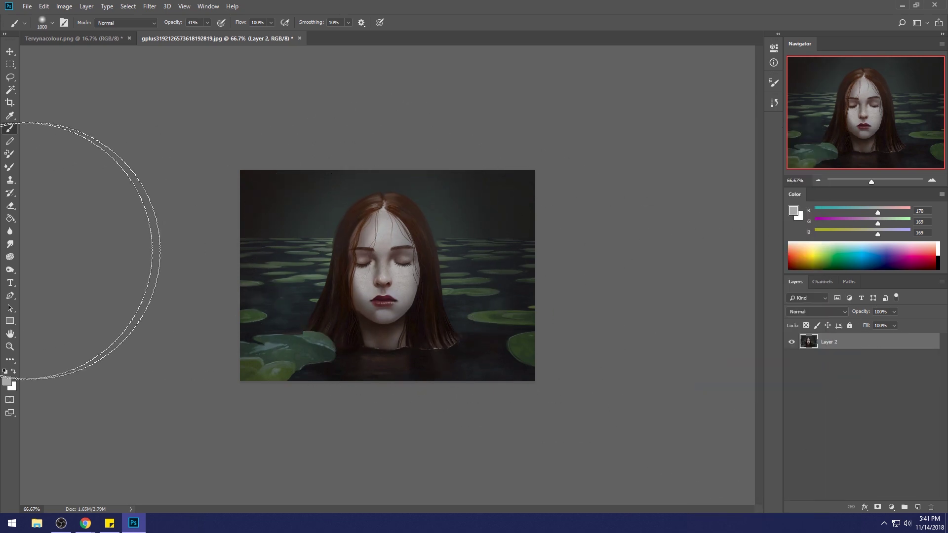
# - Switch to the Dodge Tool at 100% exposure with a 150 px brush
pyautogui.rightClick(9, 274)
pyautogui.click(49, 269)
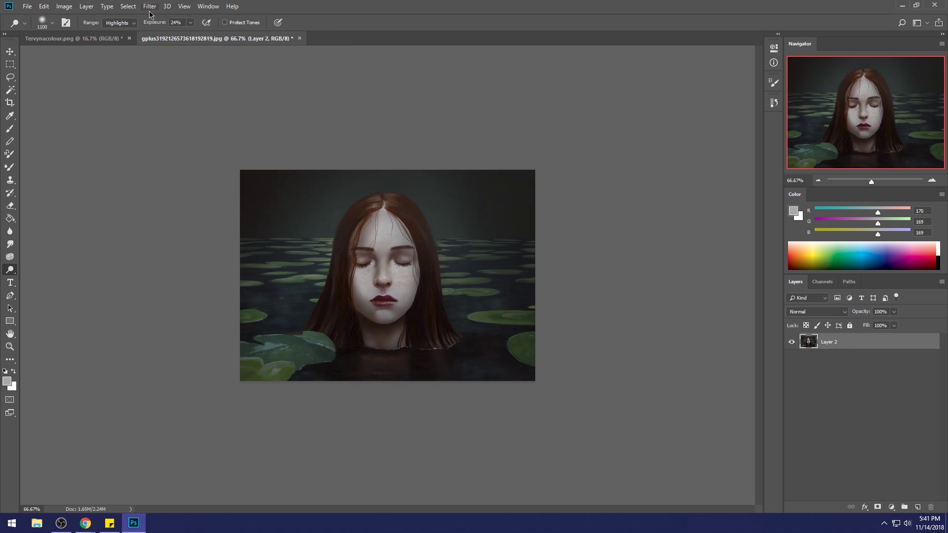
pyautogui.moveTo(191, 25); pyautogui.dragTo(232, 35)
pyautogui.press('[')
pyautogui.press('[')
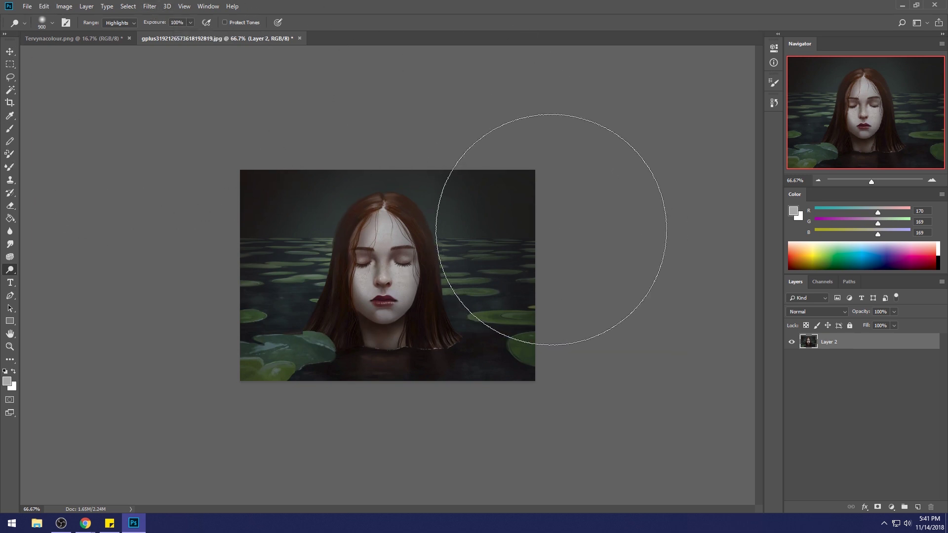
pyautogui.press('[')
pyautogui.press('[')
pyautogui.press('[')
pyautogui.press('[')
pyautogui.press('[')
pyautogui.press('[')
pyautogui.press('[')
pyautogui.press('[')
pyautogui.press('[')
pyautogui.press('[')
pyautogui.press('[')
pyautogui.press('[')
pyautogui.press('[')
pyautogui.press('[')
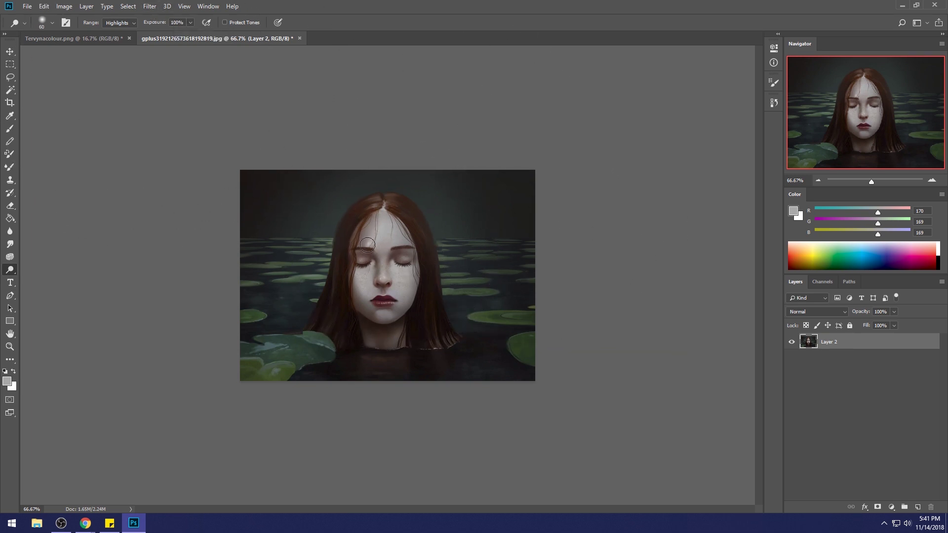
pyautogui.press(']')
pyautogui.press(']')
pyautogui.press(']')
pyautogui.press(']')
pyautogui.press(']')
pyautogui.press(']')
pyautogui.press(']')
pyautogui.press(']')
pyautogui.press(']')
pyautogui.press(']')
pyautogui.click(190, 23)
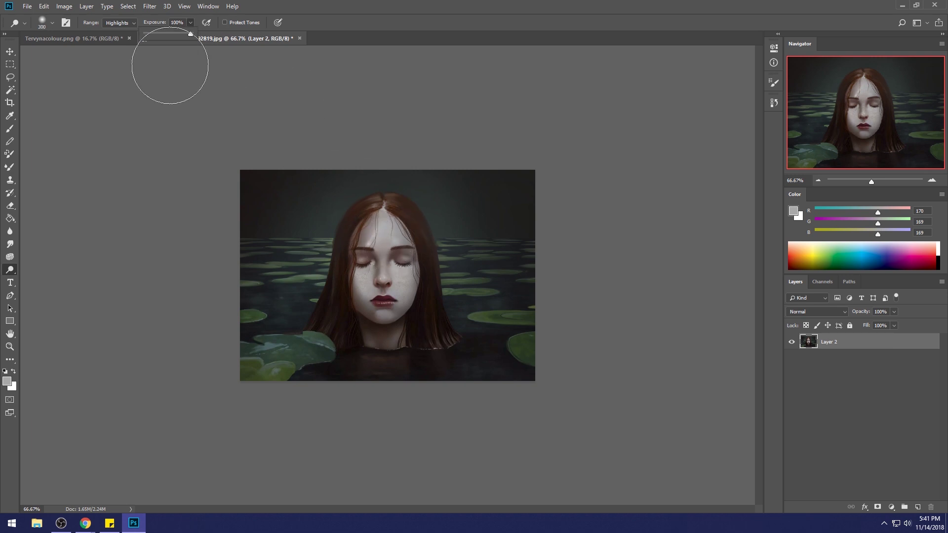
pyautogui.press('[')
pyautogui.press('[')
pyautogui.press('[')
pyautogui.press('[')
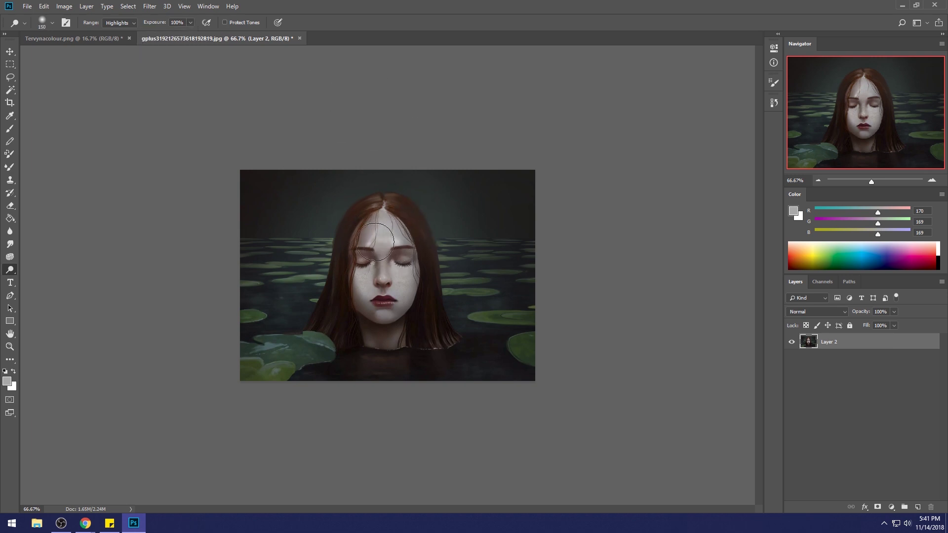
pyautogui.press(']')
pyautogui.press(']')
pyautogui.press(']')
pyautogui.press('[')
pyautogui.press('[')
pyautogui.press('[')
pyautogui.press('[')
# - Dodge the hair along the parting and the forehead, varying the brush between 150 and 400 px
pyautogui.moveTo(396, 206); pyautogui.dragTo(404, 201)
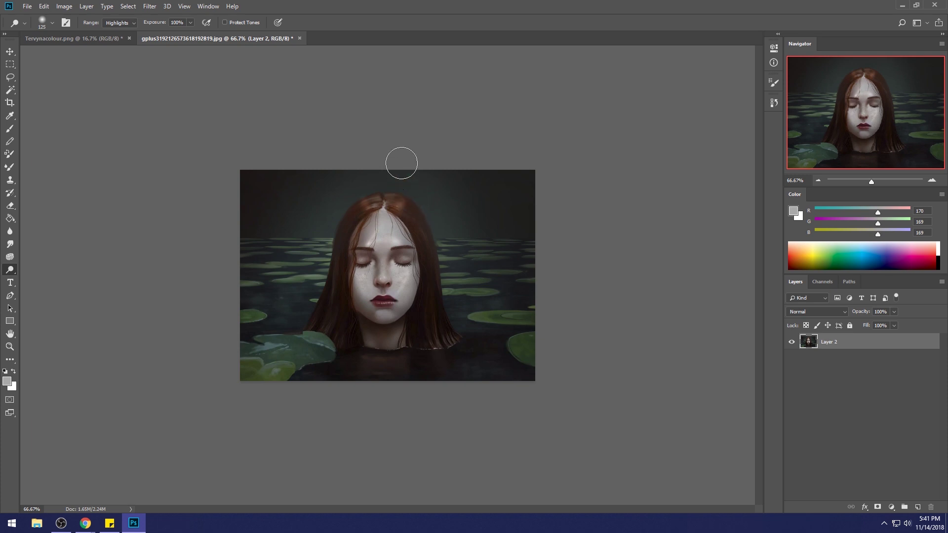
pyautogui.moveTo(392, 231)
pyautogui.mouseDown()
pyautogui.moveTo(410, 203)
pyautogui.moveTo(371, 201)
pyautogui.mouseUp()
pyautogui.press(']')
pyautogui.press(']')
pyautogui.press(']')
pyautogui.press(']')
pyautogui.press(']')
pyautogui.press(']')
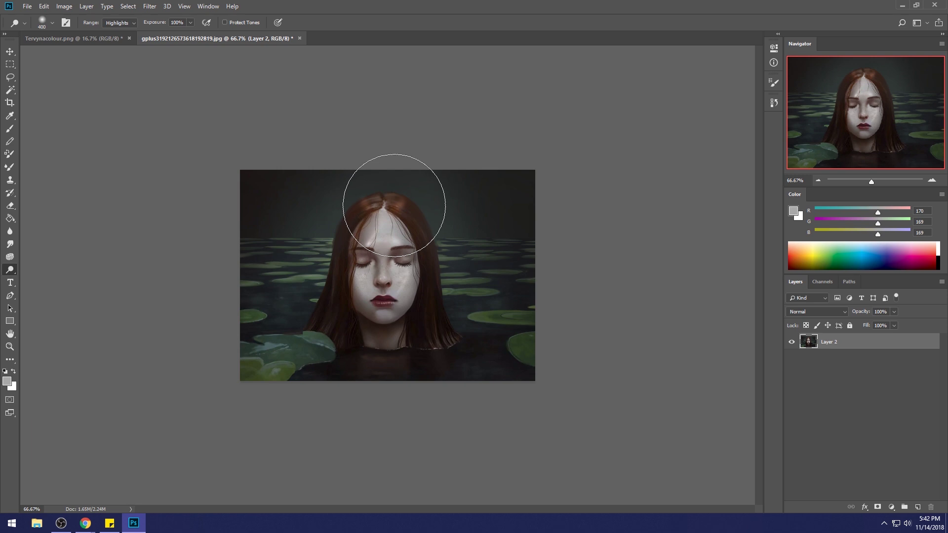
pyautogui.moveTo(394, 205)
pyautogui.mouseDown()
pyautogui.moveTo(442, 213)
pyautogui.moveTo(374, 215)
pyautogui.moveTo(382, 220)
pyautogui.moveTo(365, 229)
pyautogui.moveTo(376, 216)
pyautogui.moveTo(393, 224)
pyautogui.moveTo(451, 213)
pyautogui.moveTo(402, 231)
pyautogui.mouseUp()
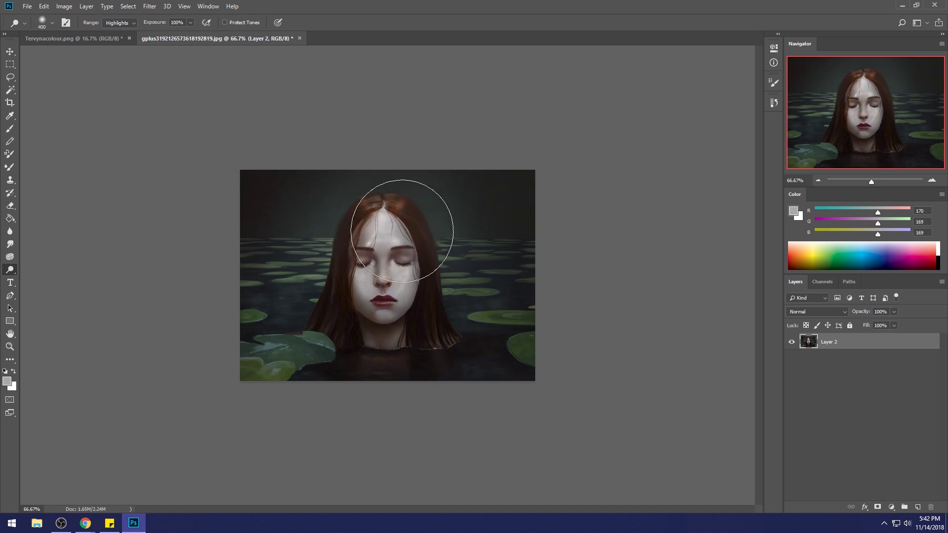
pyautogui.press('[')
pyautogui.press('[')
pyautogui.press('[')
pyautogui.press('[')
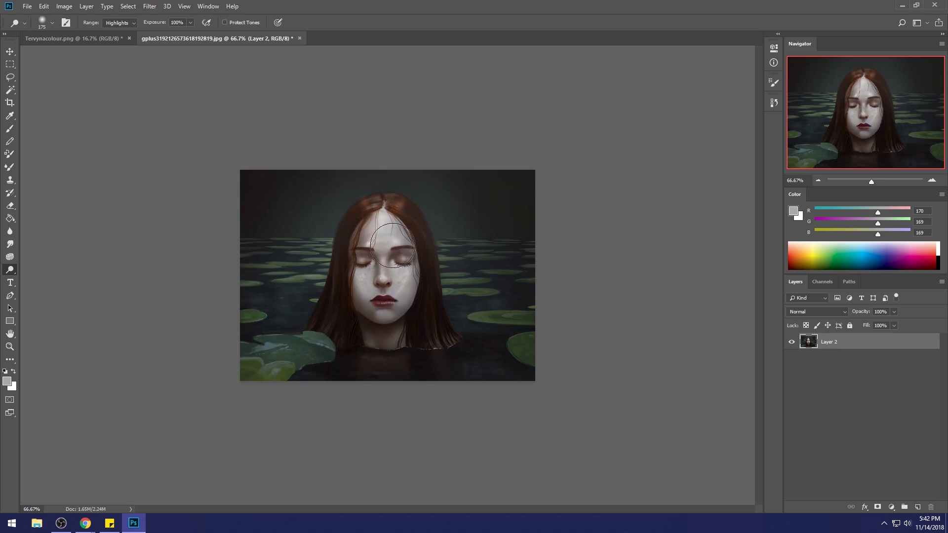
pyautogui.moveTo(369, 232)
pyautogui.mouseDown()
pyautogui.moveTo(384, 213)
pyautogui.moveTo(403, 243)
pyautogui.mouseUp()
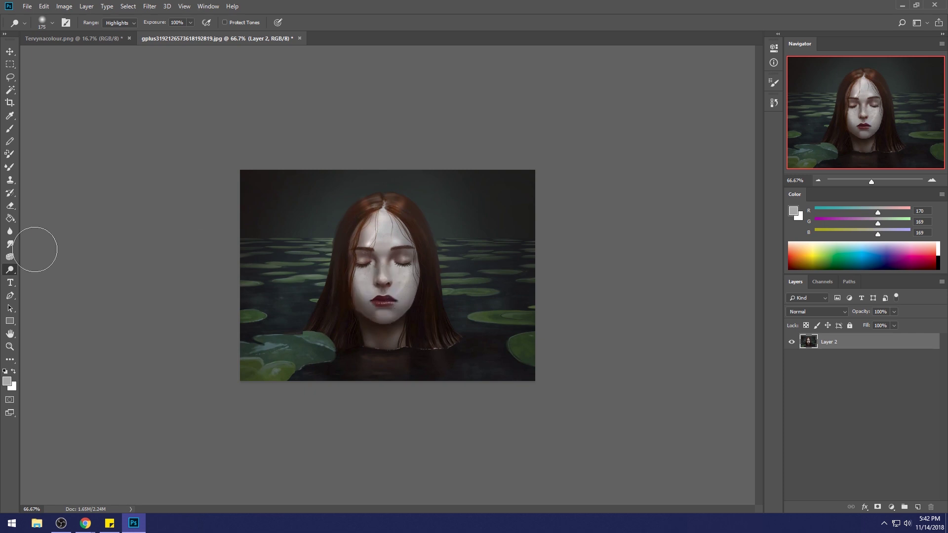
pyautogui.click(10, 257)
# - Desaturate parts of the hair and face with the Sponge in Desaturate mode at 125 px
pyautogui.click(127, 22)
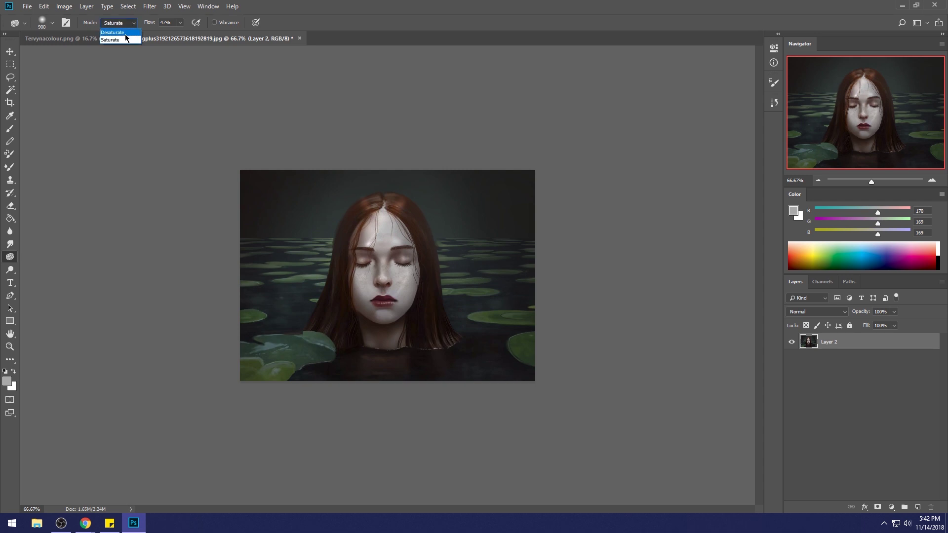
pyautogui.click(124, 32)
pyautogui.press('[')
pyautogui.press('[')
pyautogui.press('[')
pyautogui.press('[')
pyautogui.press('[')
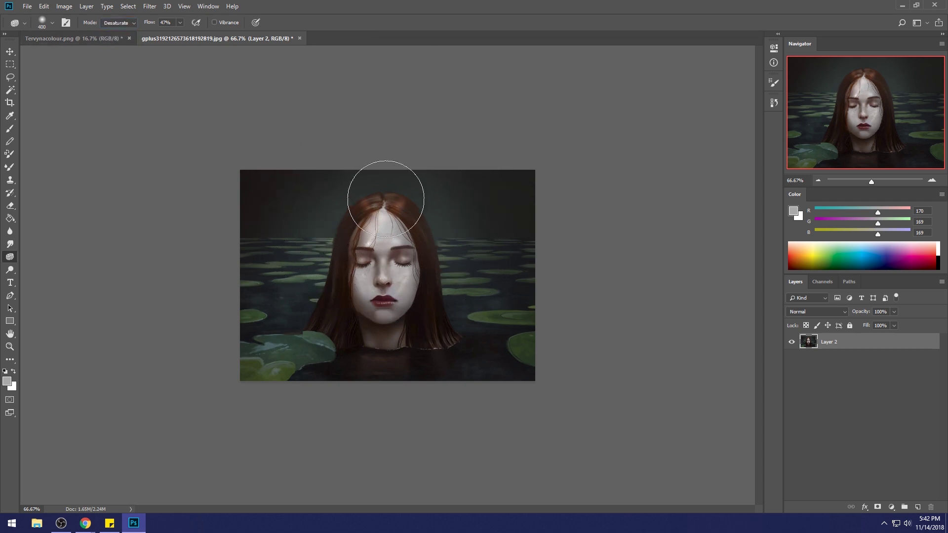
pyautogui.press('[')
pyautogui.press('[')
pyautogui.press('[')
pyautogui.press('[')
pyautogui.press('[')
pyautogui.press('[')
pyautogui.press('[')
pyautogui.press('[')
pyautogui.press('[')
pyautogui.press(']')
pyautogui.press(']')
pyautogui.press(']')
pyautogui.click(10, 244)
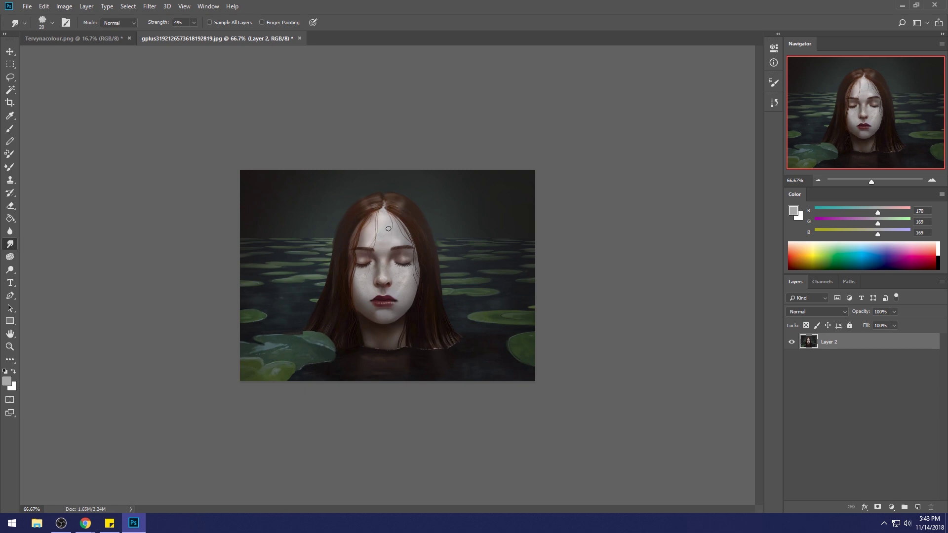
pyautogui.click(12, 259)
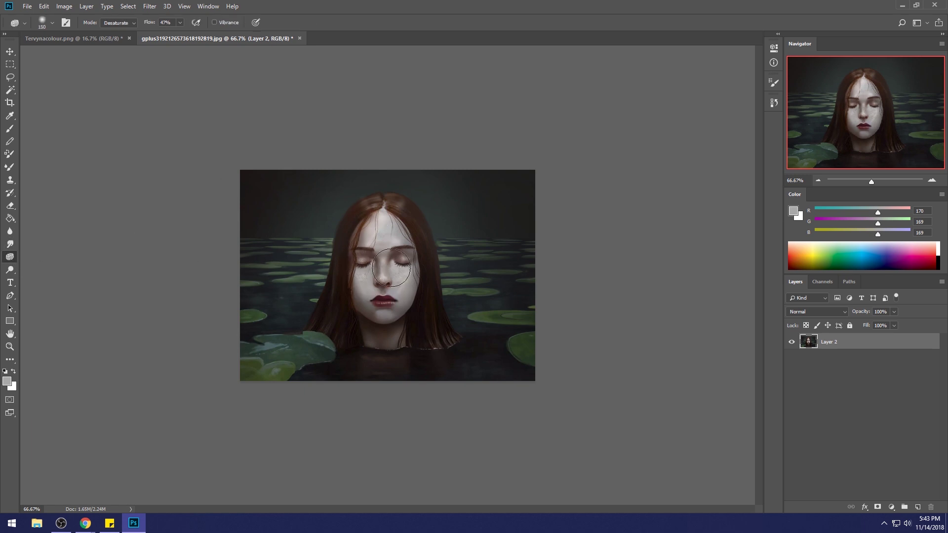
# - Paint dark brown near the eye with a 90 px Darken-mode brush, then smudge it lightly
pyautogui.press('b')
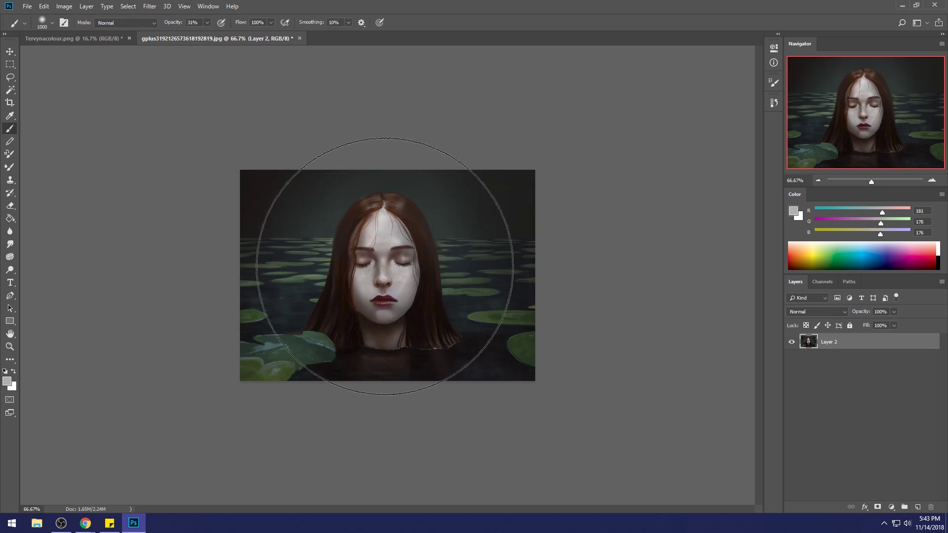
pyautogui.press('[')
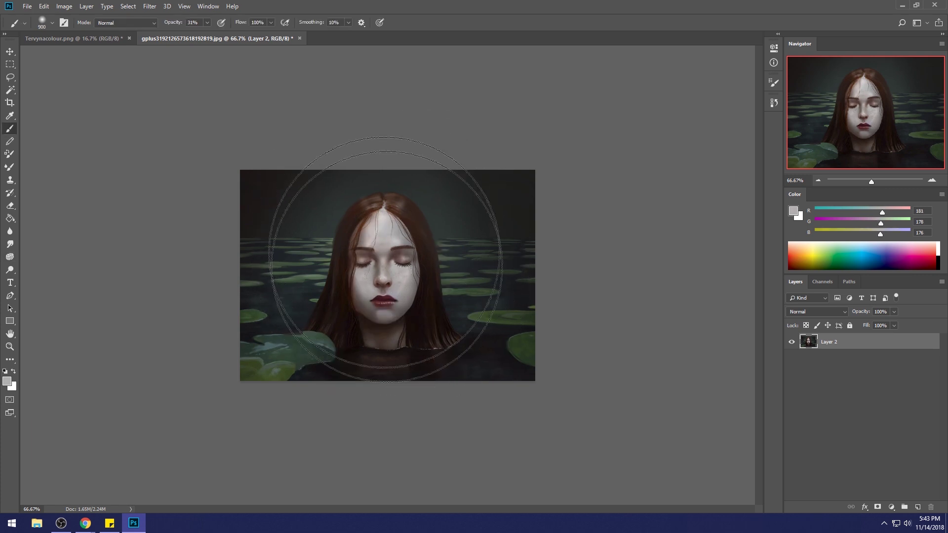
pyautogui.press('[')
pyautogui.press('[')
pyautogui.press('[')
pyautogui.press('[')
pyautogui.press('[')
pyautogui.press('[')
pyautogui.press('[')
pyautogui.press('[')
pyautogui.press('[')
pyautogui.press('[')
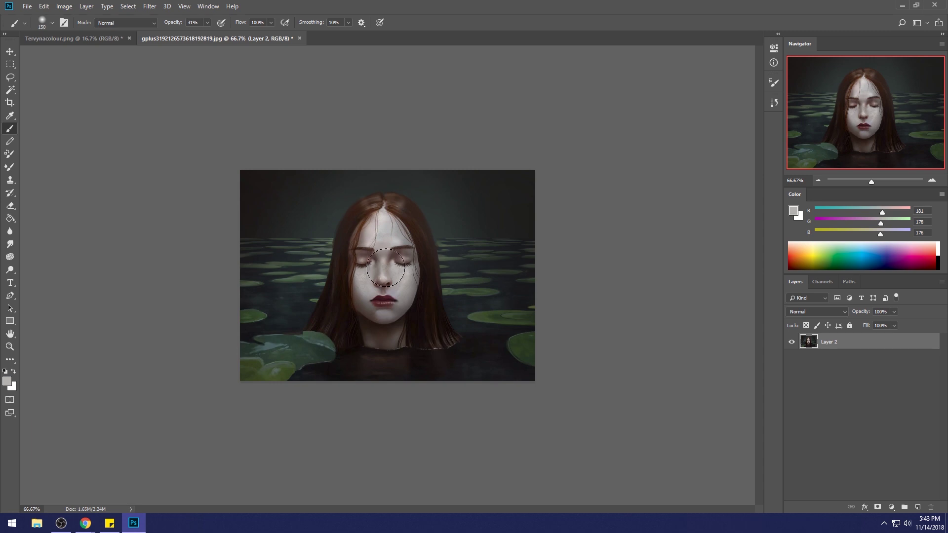
pyautogui.press(']')
pyautogui.keyDown('alt'); pyautogui.click(410, 254); pyautogui.keyUp('alt')
pyautogui.click(126, 22)
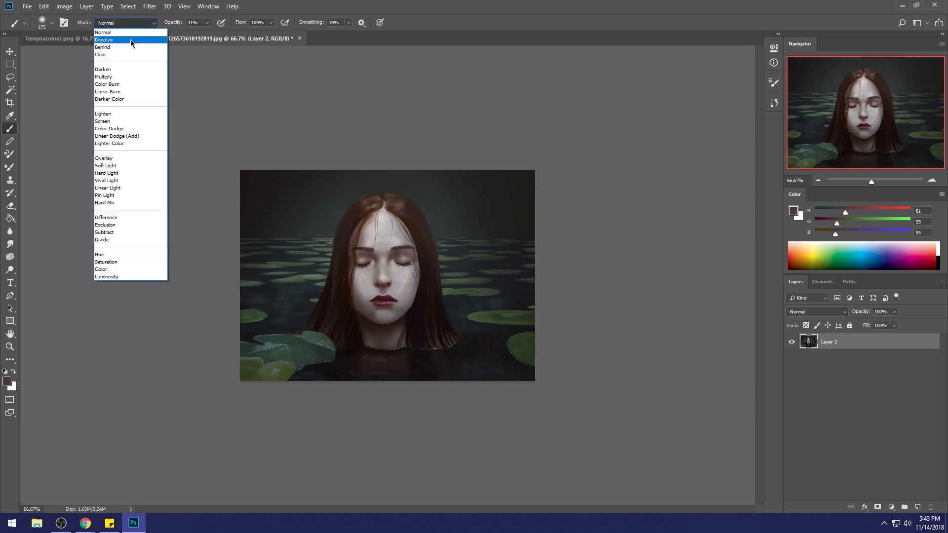
pyautogui.click(119, 69)
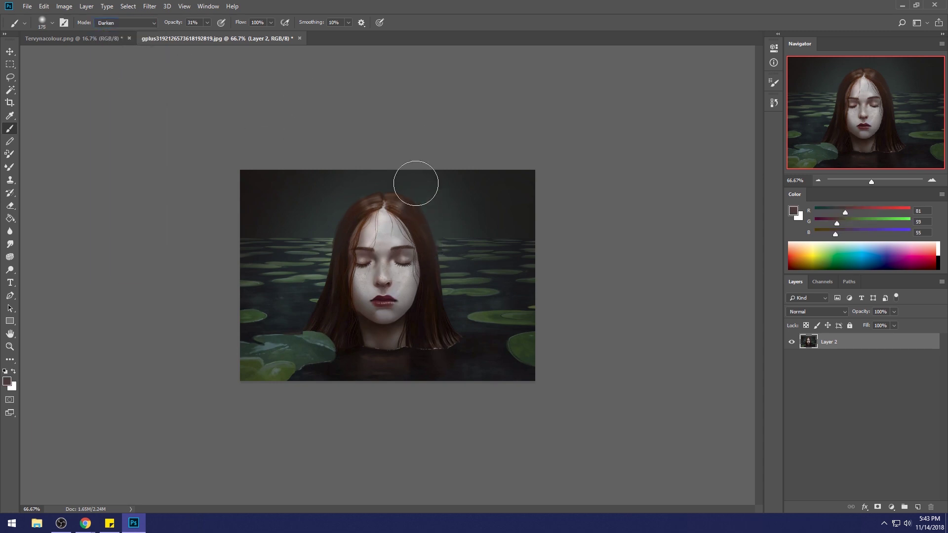
pyautogui.press('[')
pyautogui.press('[')
pyautogui.press('[')
pyautogui.press('[')
pyautogui.keyDown('alt'); pyautogui.click(412, 257); pyautogui.keyUp('alt')
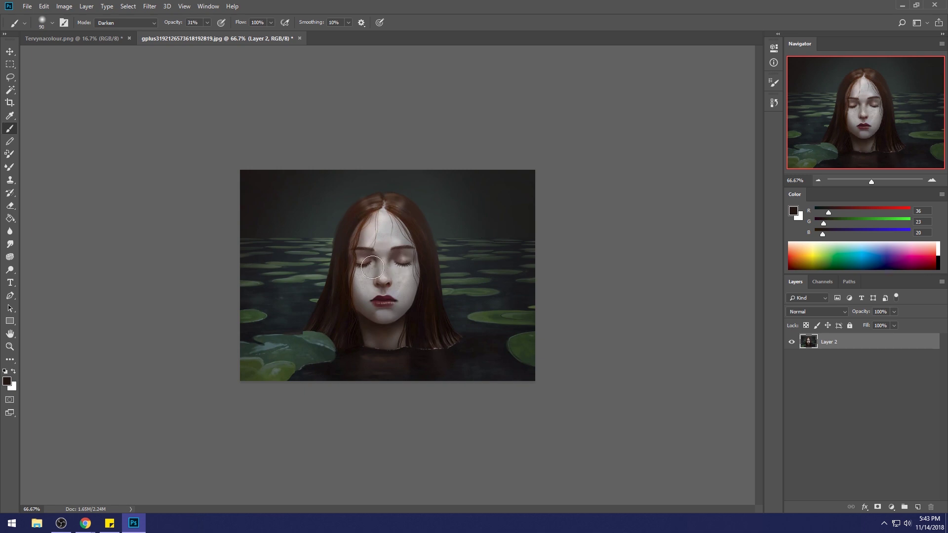
pyautogui.click(10, 244)
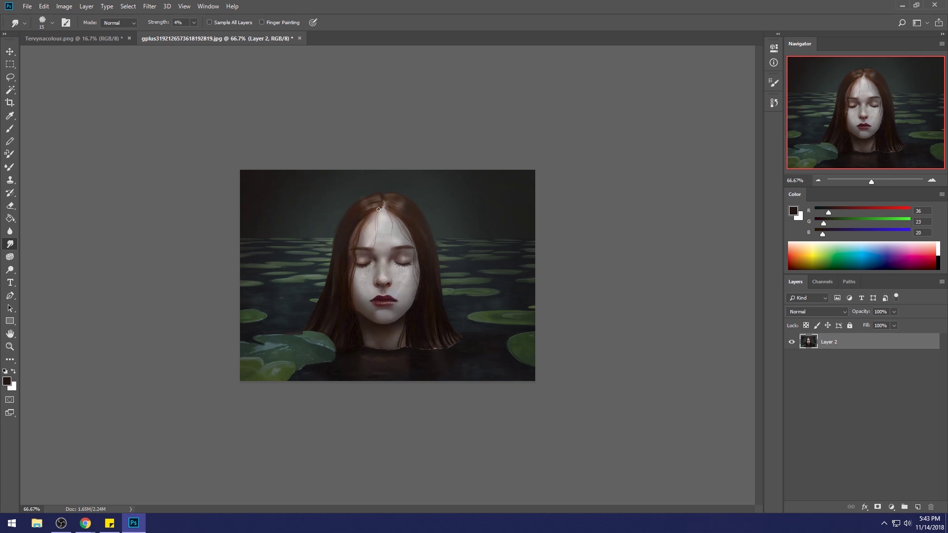
pyautogui.press('b')
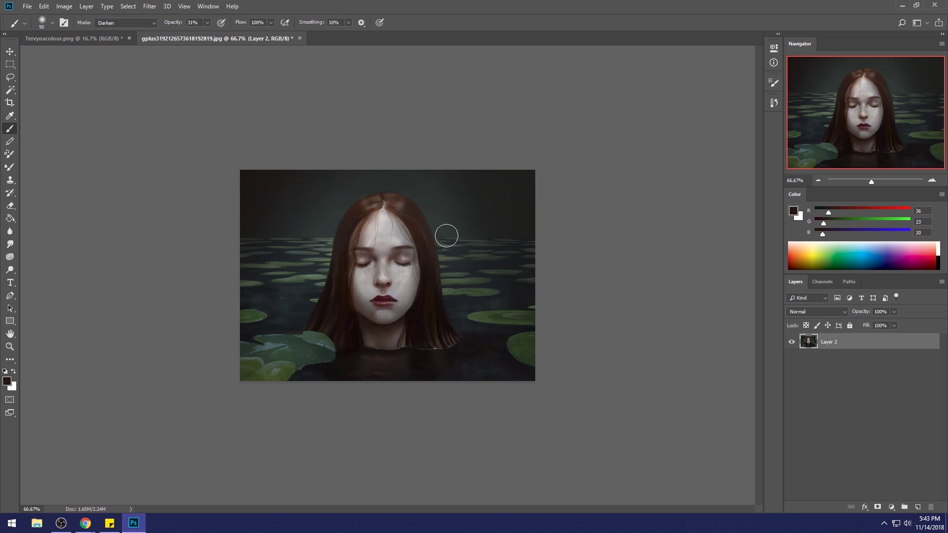
# - Switch to the Burn Tool, undo a test stroke on the hair, and set exposure to 10%
pyautogui.rightClick(10, 269)
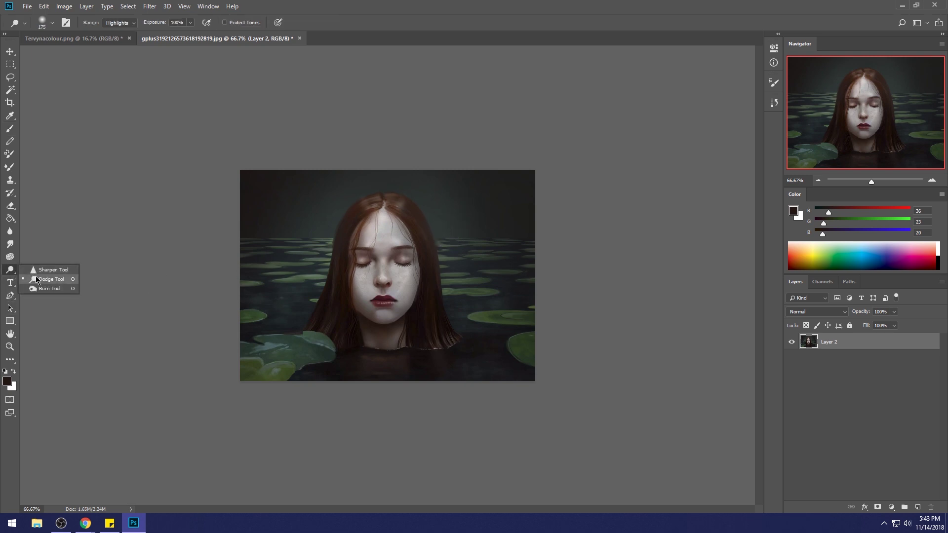
pyautogui.click(47, 278)
pyautogui.press('[')
pyautogui.press('[')
pyautogui.press('[')
pyautogui.press('[')
pyautogui.press('[')
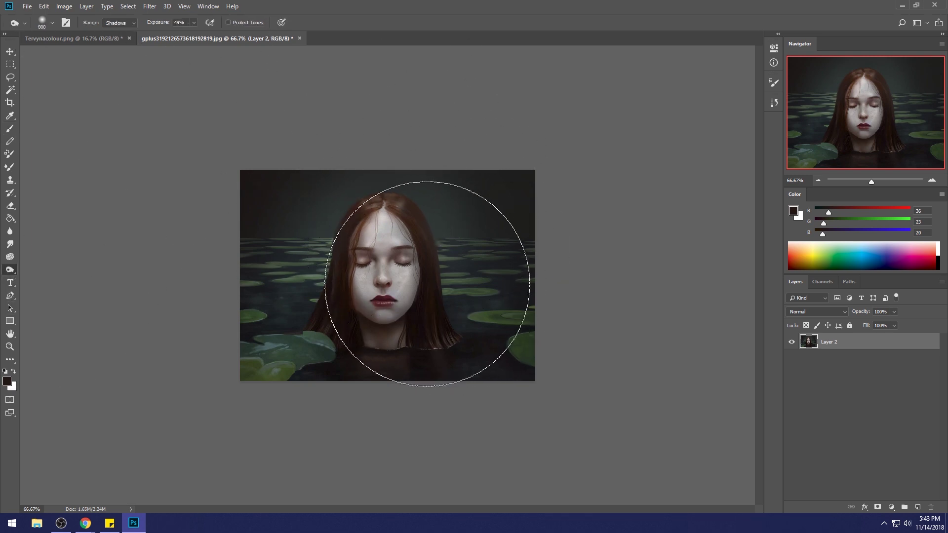
pyautogui.moveTo(419, 307); pyautogui.dragTo(419, 247)
pyautogui.press('[')
pyautogui.hotkey('ctrl', 'z')
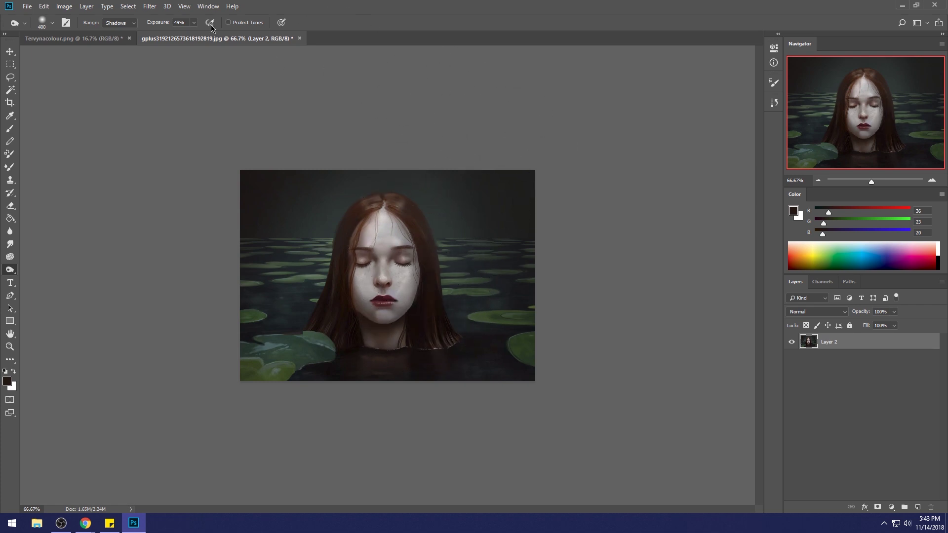
pyautogui.click(193, 22)
pyautogui.click(332, 306)
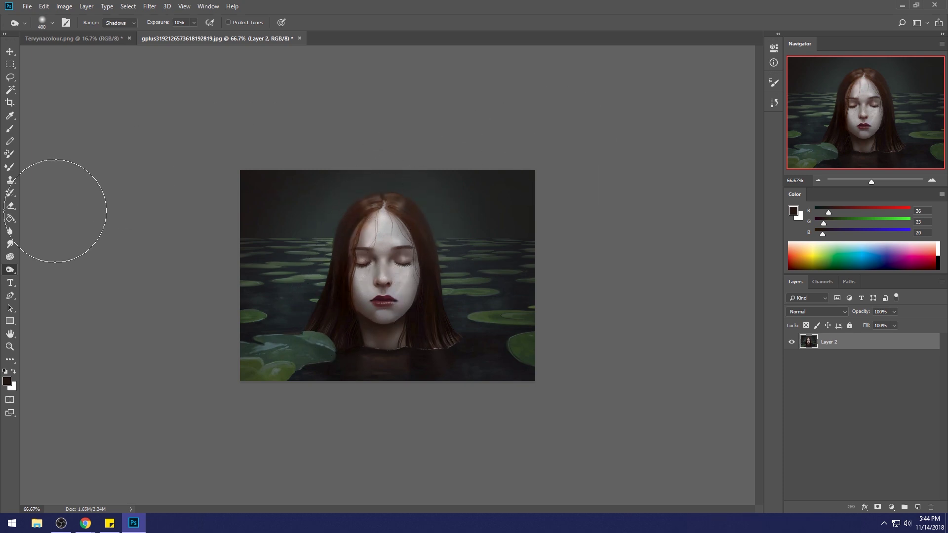
# - Desaturate the hair left of the face down to the chin with a 90 px sponge
pyautogui.click(10, 257)
pyautogui.press('[')
pyautogui.press('[')
pyautogui.press('[')
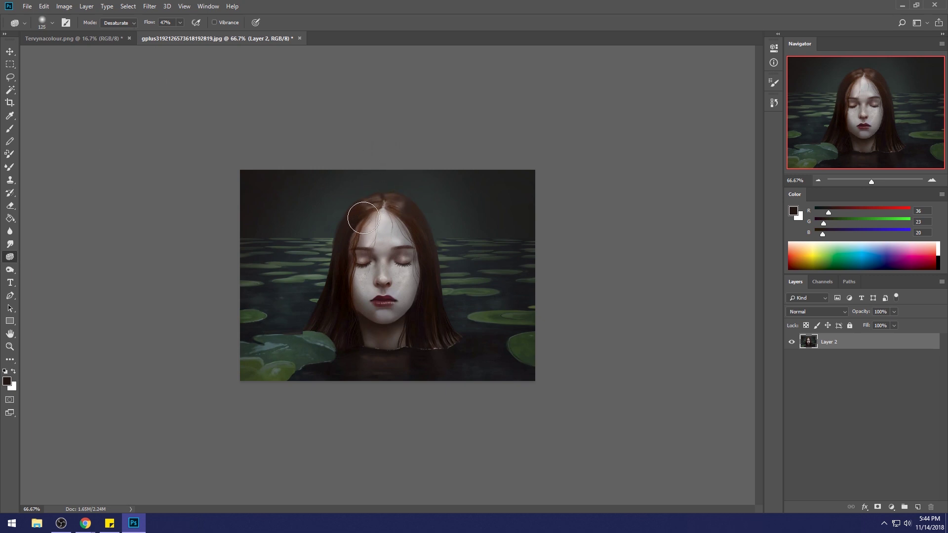
pyautogui.moveTo(365, 224)
pyautogui.mouseDown()
pyautogui.moveTo(345, 271)
pyautogui.moveTo(353, 322)
pyautogui.moveTo(405, 324)
pyautogui.moveTo(407, 236)
pyautogui.moveTo(420, 305)
pyautogui.moveTo(412, 319)
pyautogui.mouseUp()
# - Repaint the face with sampled skin colour using a 250 px Normal-mode brush, then smudge
pyautogui.press('b')
pyautogui.keyDown('alt'); pyautogui.click(404, 294); pyautogui.keyUp('alt')
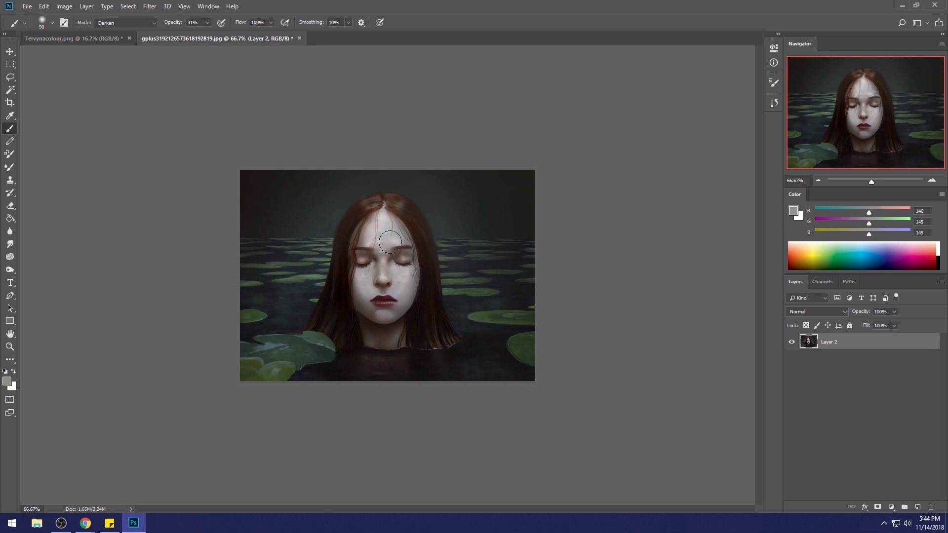
pyautogui.press(']')
pyautogui.press(']')
pyautogui.press(']')
pyautogui.press(']')
pyautogui.press(']')
pyautogui.press(']')
pyautogui.keyDown('alt'); pyautogui.click(415, 294); pyautogui.keyUp('alt')
pyautogui.click(125, 23)
pyautogui.click(106, 31)
pyautogui.keyDown('alt'); pyautogui.click(409, 285); pyautogui.keyUp('alt')
pyautogui.click(9, 244)
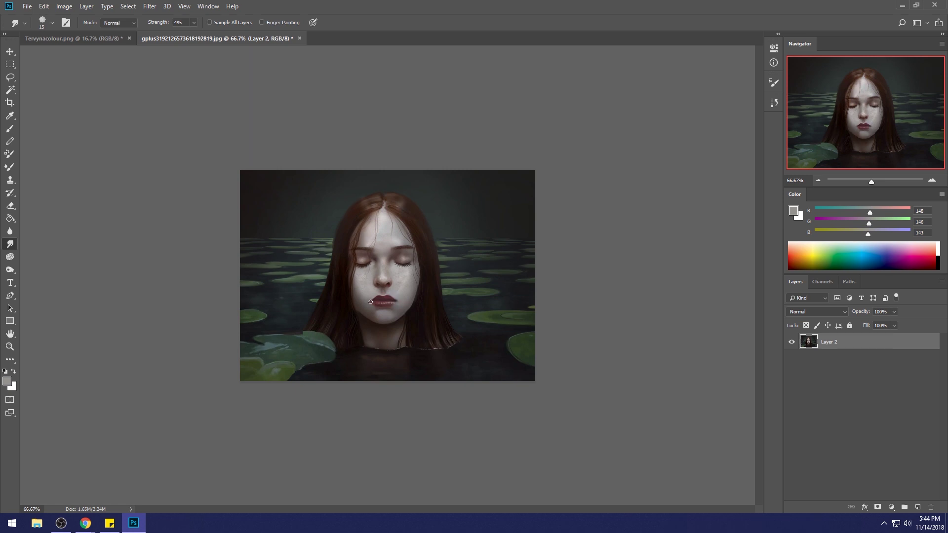
# - Paint sampled skin tones with a 150 px Darken-mode brush at 56% opacity
pyautogui.press('b')
pyautogui.keyDown('alt'); pyautogui.click(403, 244); pyautogui.keyUp('alt')
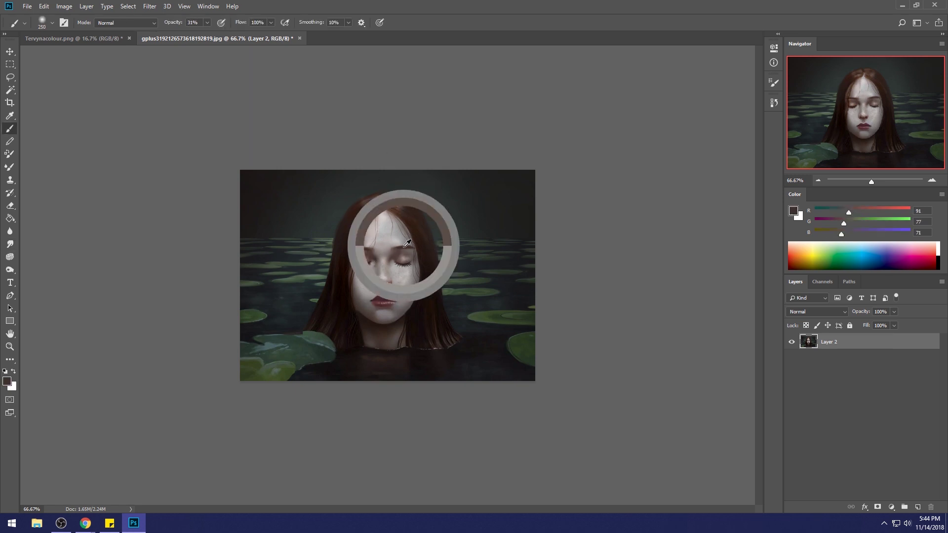
pyautogui.click(145, 23)
pyautogui.click(139, 32)
pyautogui.click(207, 23)
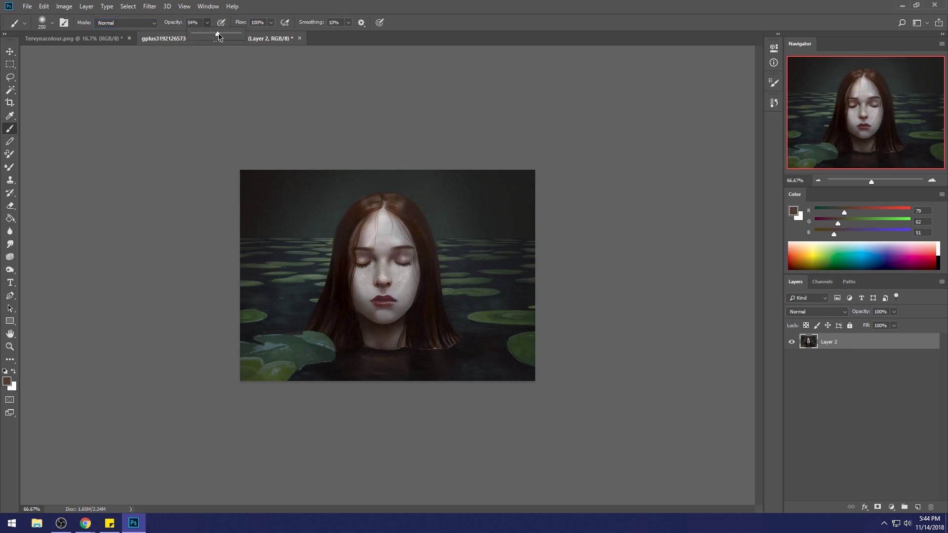
pyautogui.moveTo(206, 33); pyautogui.dragTo(219, 33)
pyautogui.press('[')
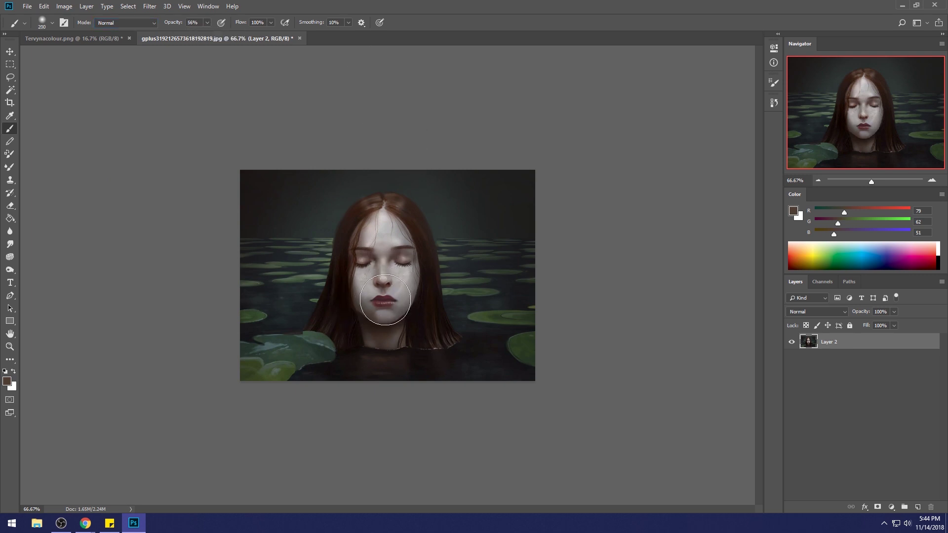
pyautogui.press(']')
pyautogui.press(']')
pyautogui.press('[')
pyautogui.press('[')
pyautogui.press('[')
pyautogui.click(150, 23)
pyautogui.click(131, 69)
pyautogui.press(']')
# - Paint the lips and face at 100% opacity in Normal mode with sampled lip and skin colours, then smudge
pyautogui.click(151, 22)
pyautogui.click(113, 32)
pyautogui.click(207, 22)
pyautogui.press('0')
pyautogui.keyDown('alt'); pyautogui.click(395, 288); pyautogui.keyUp('alt')
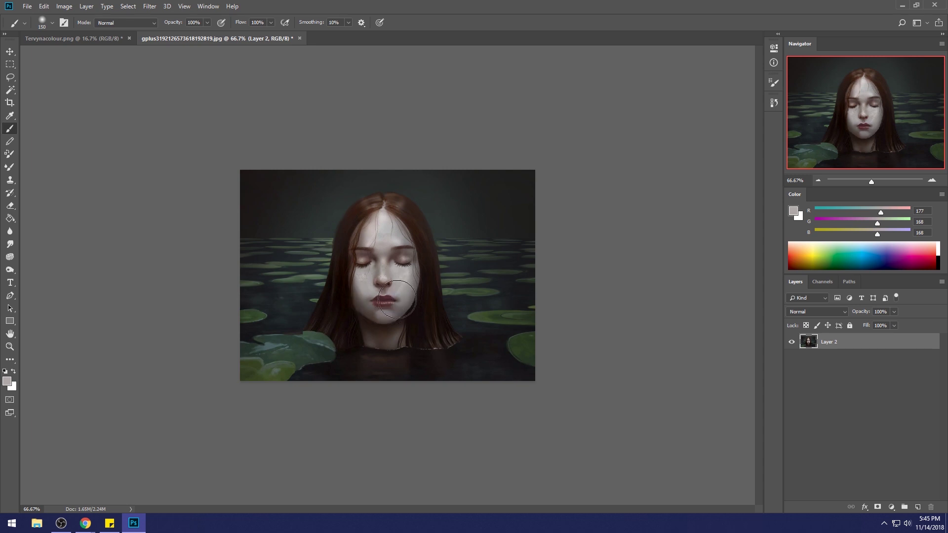
pyautogui.keyDown('alt'); pyautogui.click(387, 298); pyautogui.keyUp('alt')
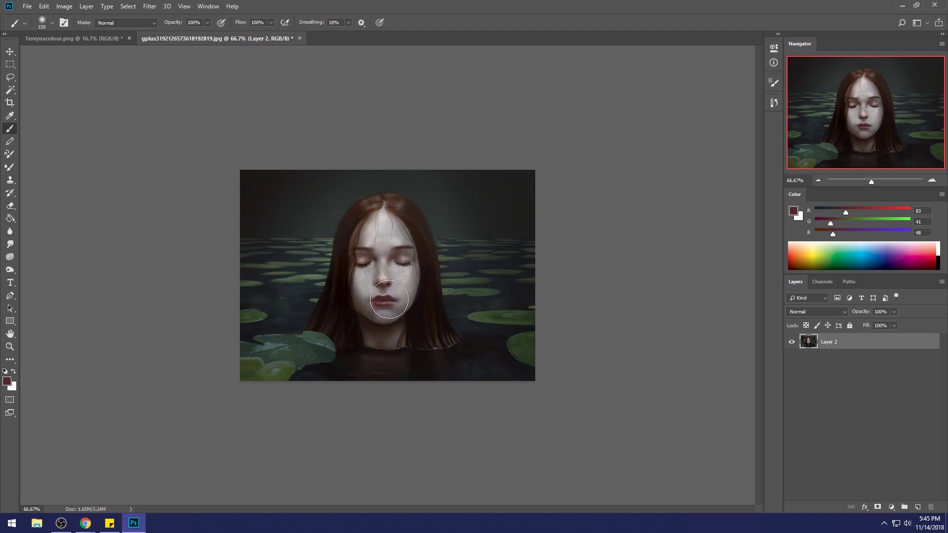
pyautogui.keyDown('alt'); pyautogui.click(393, 291); pyautogui.keyUp('alt')
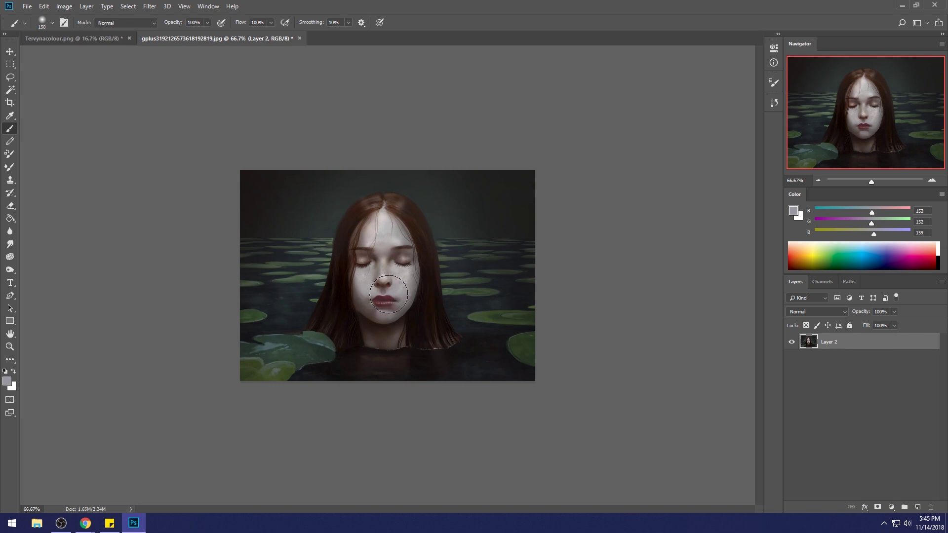
pyautogui.click(11, 244)
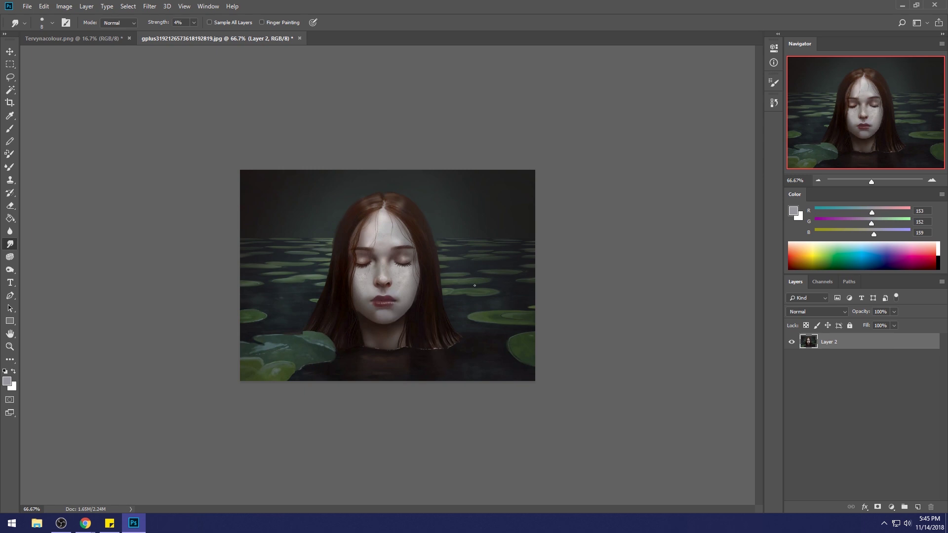
# - Zoom in on the mouth, smudge it, and lasso the lips as a selection
pyautogui.press('b')
pyautogui.scroll(6, 433, 339)
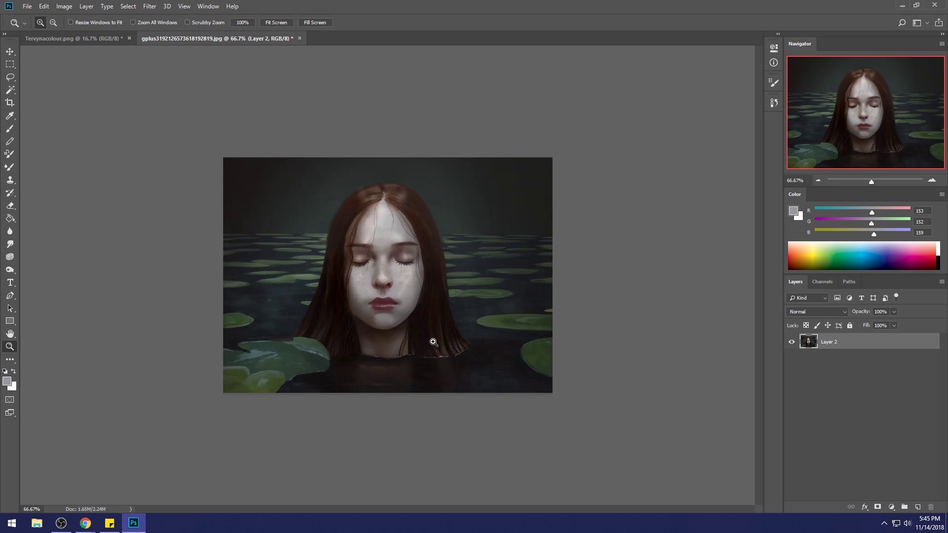
pyautogui.click(10, 244)
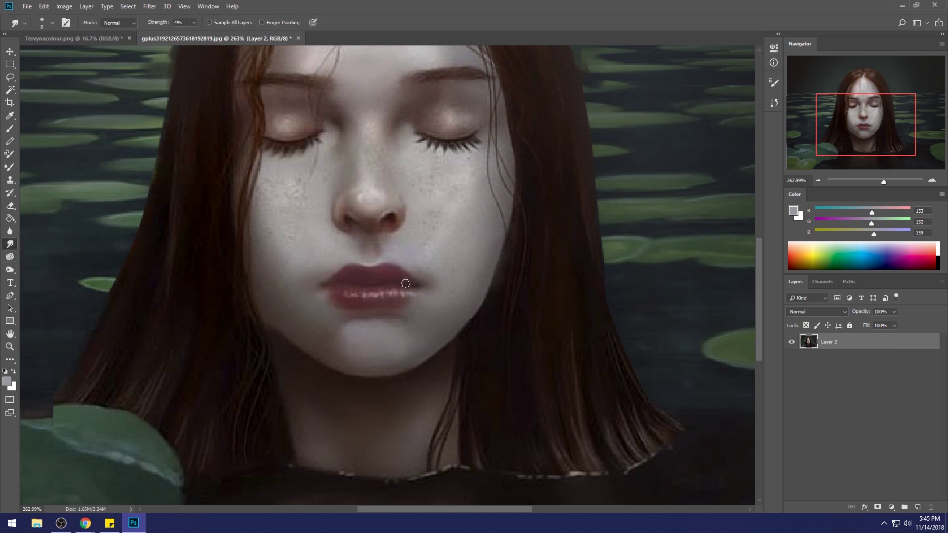
pyautogui.press('l')
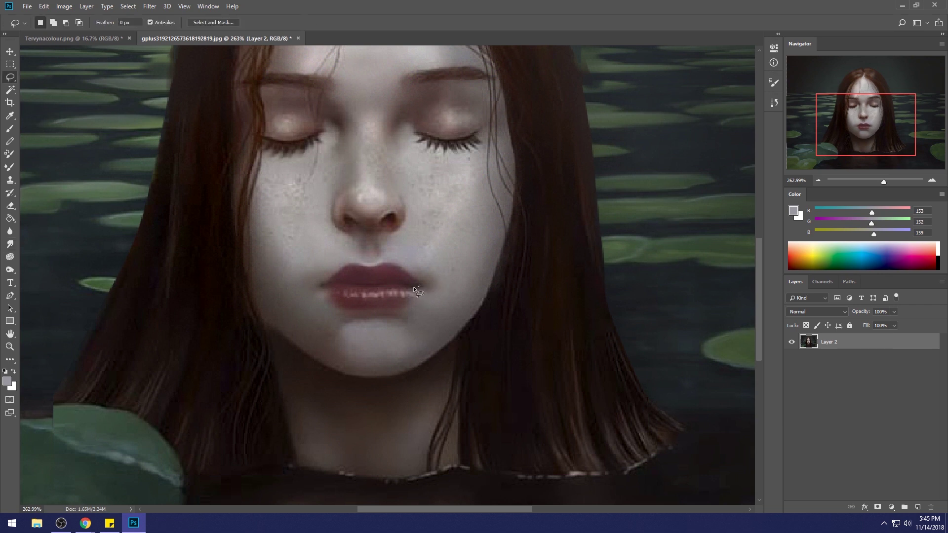
pyautogui.moveTo(336, 286)
pyautogui.mouseDown()
pyautogui.moveTo(324, 292)
pyautogui.moveTo(364, 287)
pyautogui.mouseUp()
pyautogui.moveTo(418, 267); pyautogui.dragTo(322, 287)
pyautogui.hotkey('ctrl', 'd')
pyautogui.press('b')
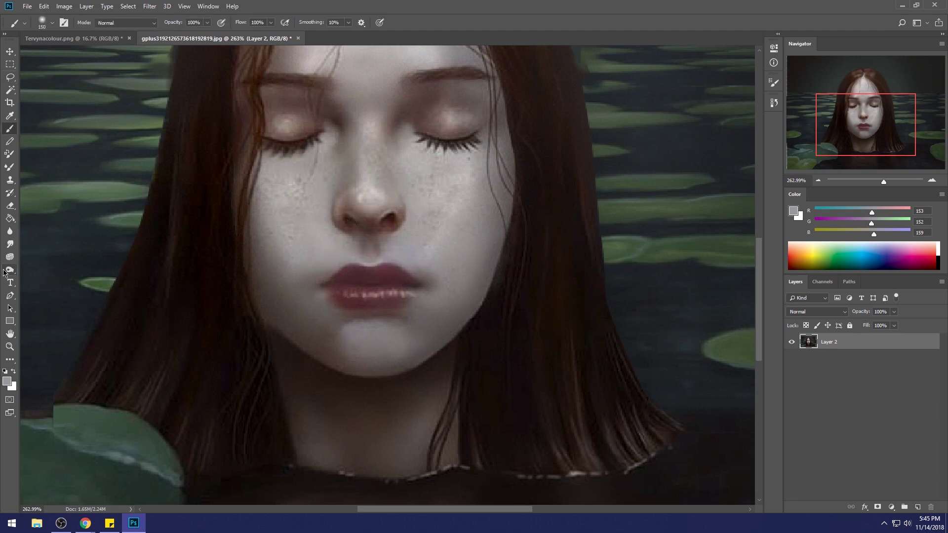
# - Burn the shadows across the lips with a 45 px Burn brush, then reduce the brush size further
pyautogui.click(9, 270)
pyautogui.click(47, 280)
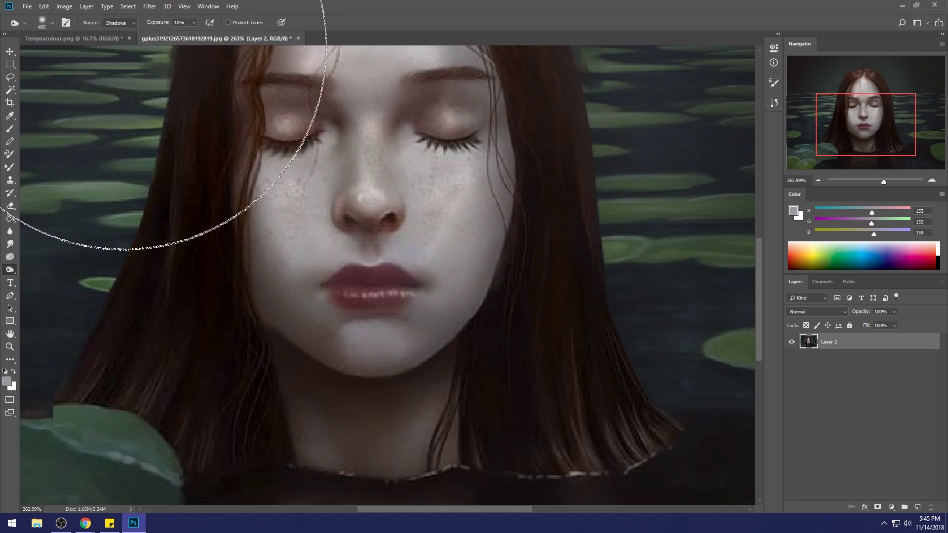
pyautogui.press('[')
pyautogui.press('[')
pyautogui.press('[')
pyautogui.press('[')
pyautogui.press('[')
pyautogui.press('[')
pyautogui.press('[')
pyautogui.press('[')
pyautogui.press('[')
pyautogui.press('[')
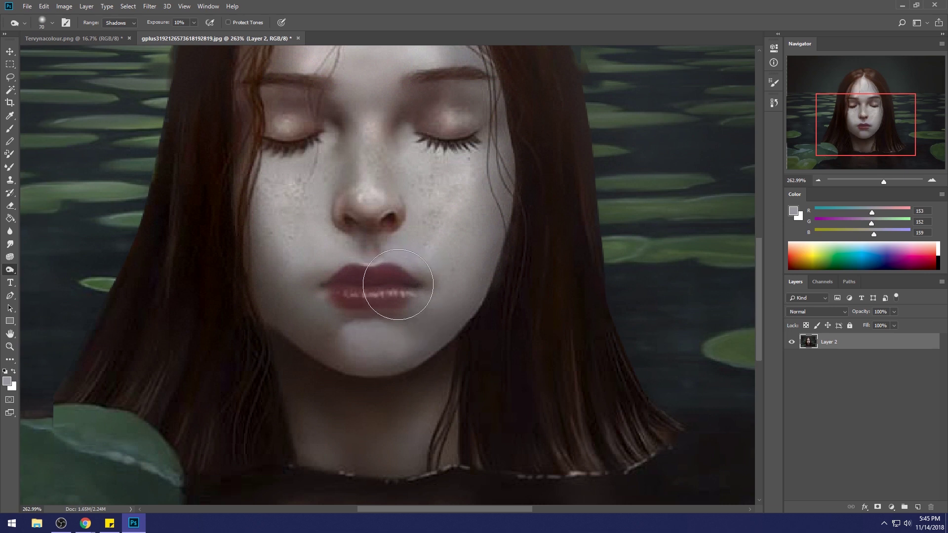
pyautogui.press('[')
pyautogui.press('[')
pyautogui.press('[')
pyautogui.moveTo(391, 286)
pyautogui.mouseDown()
pyautogui.moveTo(352, 290)
pyautogui.moveTo(406, 289)
pyautogui.moveTo(317, 294)
pyautogui.moveTo(425, 289)
pyautogui.moveTo(314, 295)
pyautogui.moveTo(409, 289)
pyautogui.moveTo(360, 296)
pyautogui.mouseUp()
pyautogui.scroll(-3, 360, 297)
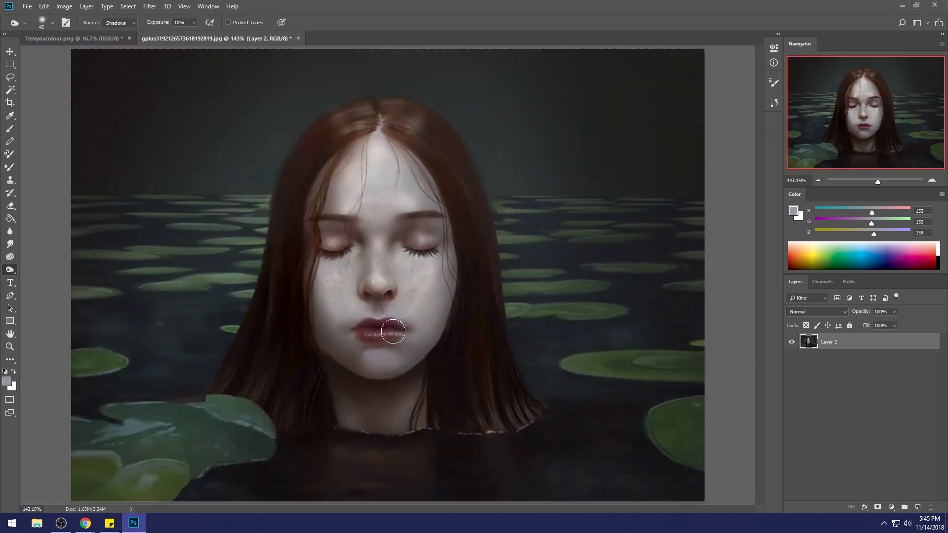
pyautogui.moveTo(393, 331)
pyautogui.mouseDown()
pyautogui.moveTo(365, 333)
pyautogui.moveTo(416, 328)
pyautogui.mouseUp()
pyautogui.rightClick(401, 319)
pyautogui.moveTo(492, 166); pyautogui.dragTo(486, 166)
pyautogui.press('Return')
# - Drop the selection and sample a dark brown (R82 G63 B60) from the face with the brush
pyautogui.press('m')
pyautogui.rightClick(403, 273)
pyautogui.press('Escape')
pyautogui.press('b')
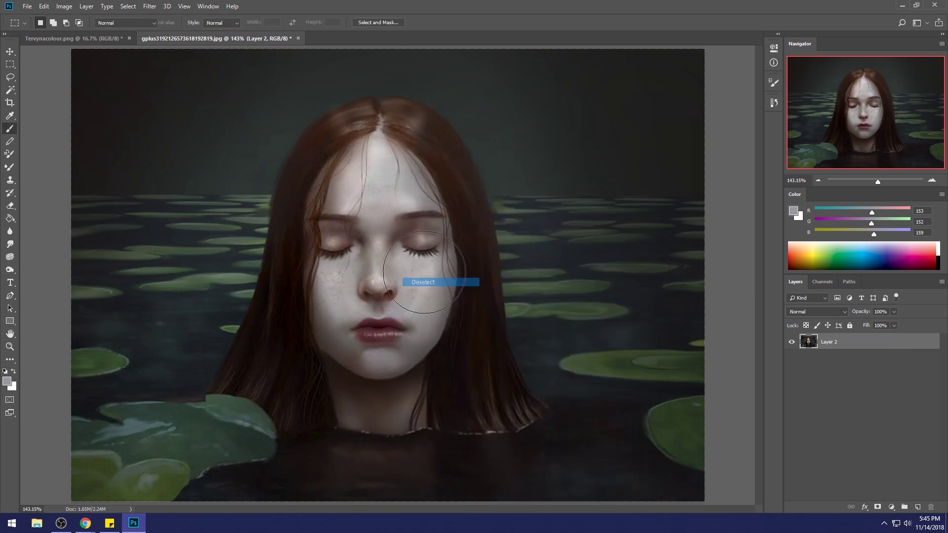
pyautogui.keyDown('alt'); pyautogui.click(411, 223); pyautogui.keyUp('alt')
pyautogui.click(148, 23)
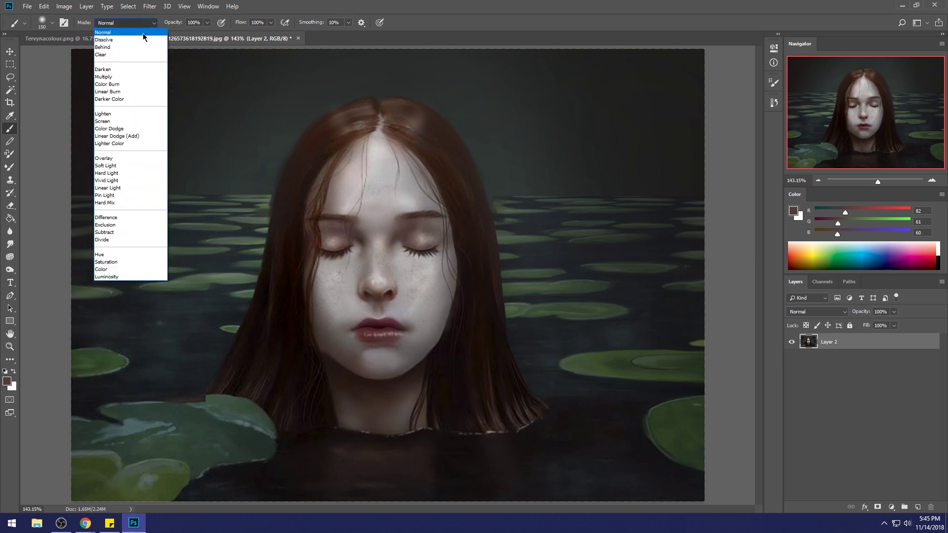
pyautogui.click(206, 23)
# - Lower brush opacity to 47% and sample pale eyelid skin tones with a 150 px brush
pyautogui.press('Escape')
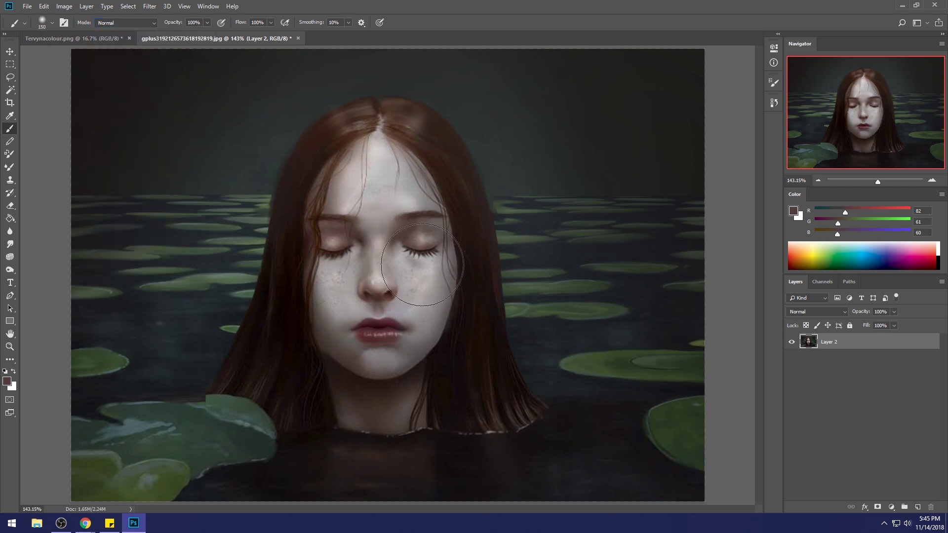
pyautogui.click(207, 22)
pyautogui.moveTo(208, 35); pyautogui.dragTo(184, 36)
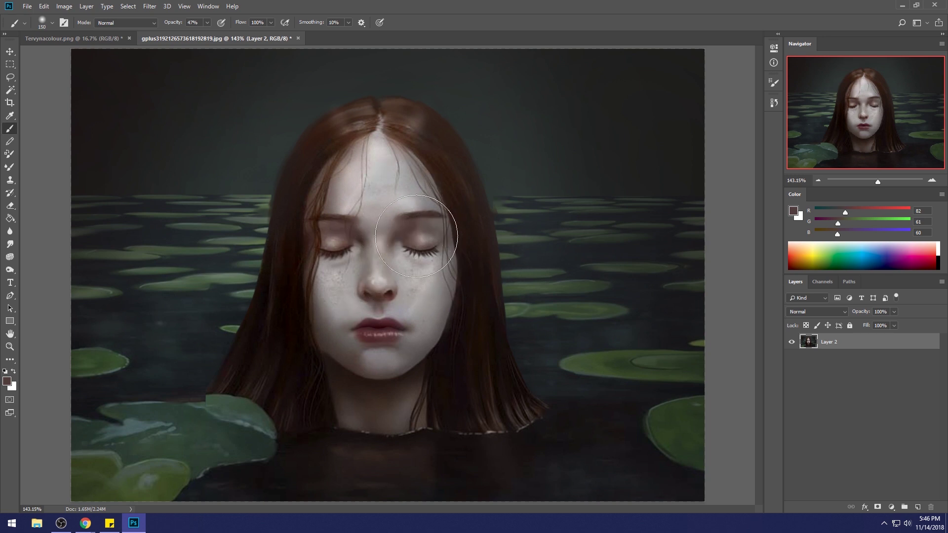
pyautogui.press('alt')
pyautogui.keyDown('alt'); pyautogui.click(426, 234); pyautogui.keyUp('alt')
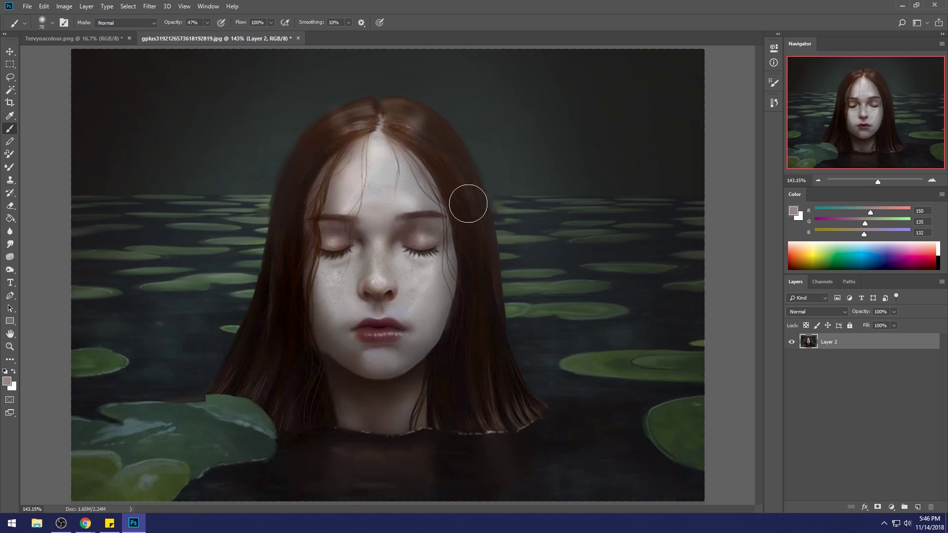
pyautogui.press(']')
pyautogui.press(']')
pyautogui.press(']')
pyautogui.press(']')
pyautogui.press(']')
pyautogui.press(']')
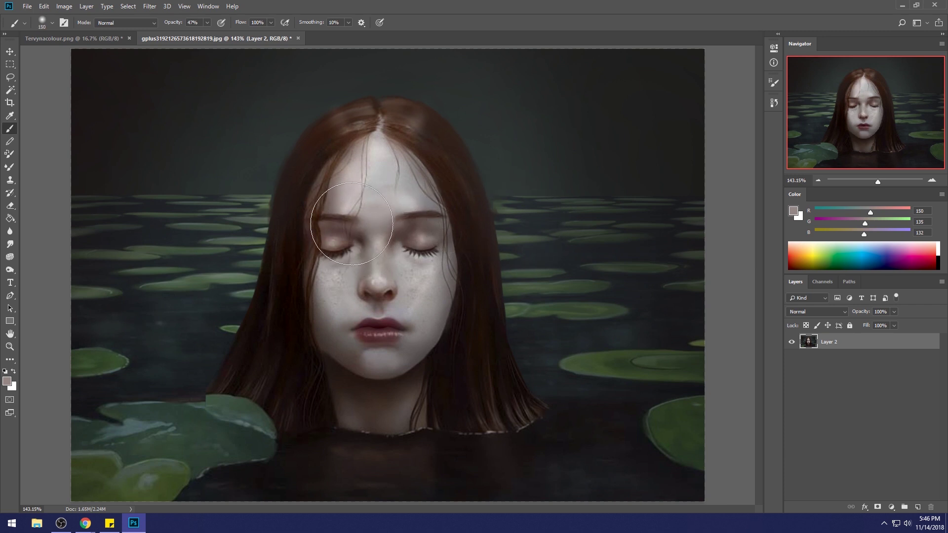
pyautogui.keyDown('alt'); pyautogui.click(413, 207); pyautogui.keyUp('alt')
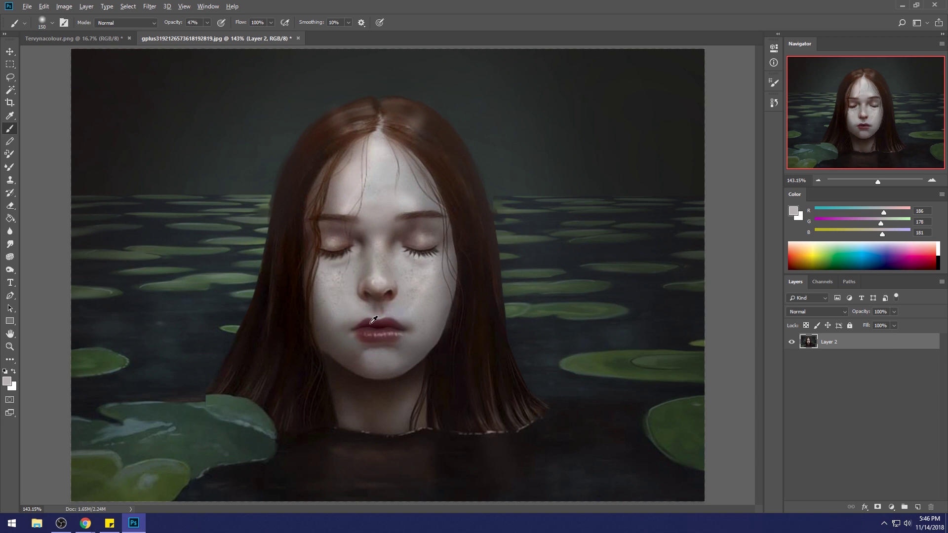
# - Sample dark red and brown lip colours and shrink the brush to 10 for fine lip lines
pyautogui.keyDown('alt'); pyautogui.click(374, 323); pyautogui.keyUp('alt')
pyautogui.click(794, 211)
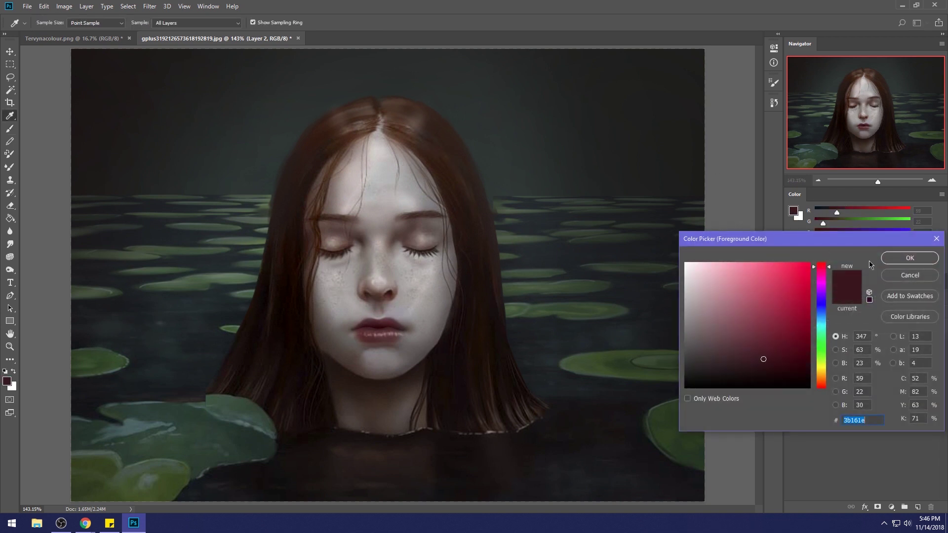
pyautogui.click(910, 275)
pyautogui.keyDown('alt'); pyautogui.click(464, 339); pyautogui.keyUp('alt')
pyautogui.press('[')
pyautogui.press('[')
pyautogui.press('[')
pyautogui.press('[')
pyautogui.press('[')
pyautogui.press('[')
pyautogui.press('[')
pyautogui.press('[')
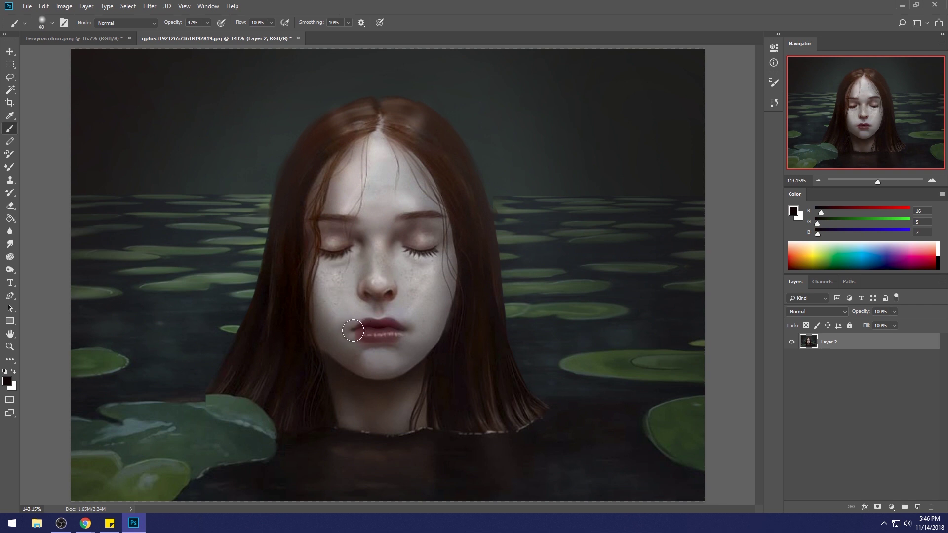
pyautogui.press(']')
pyautogui.keyDown('alt'); pyautogui.click(478, 273); pyautogui.keyUp('alt')
pyautogui.press('[')
pyautogui.press('[')
pyautogui.press('[')
pyautogui.press('[')
pyautogui.press('[')
pyautogui.press('[')
pyautogui.press('[')
pyautogui.scroll(-3, 399, 339)
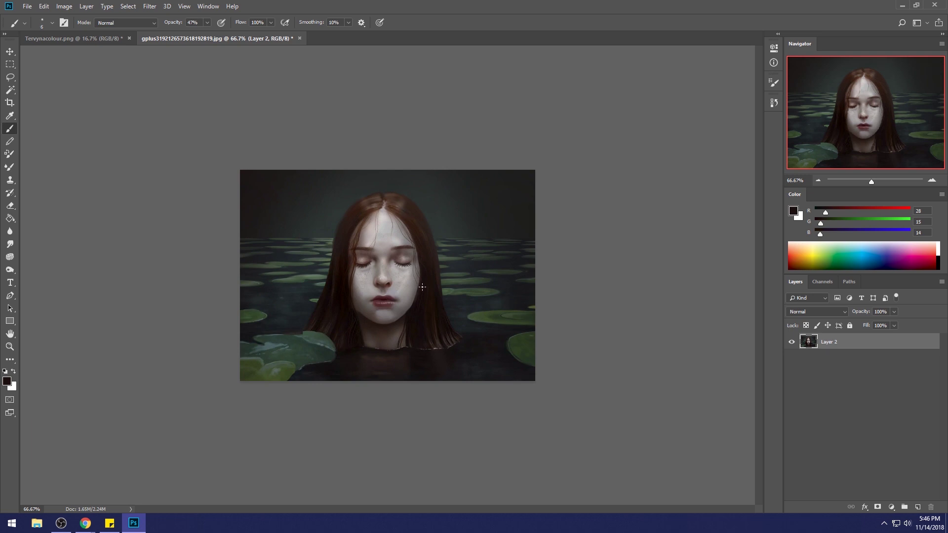
# - Brush a sampled dark green over the painting in Color mode at 6% opacity, sizes 900 to 600
pyautogui.press(']')
pyautogui.press(']')
pyautogui.press(']')
pyautogui.press(']')
pyautogui.press(']')
pyautogui.press(']')
pyautogui.press(']')
pyautogui.press(']')
pyautogui.press(']')
pyautogui.press(']')
pyautogui.press(']')
pyautogui.press(']')
pyautogui.press(']')
pyautogui.press(']')
pyautogui.press('[')
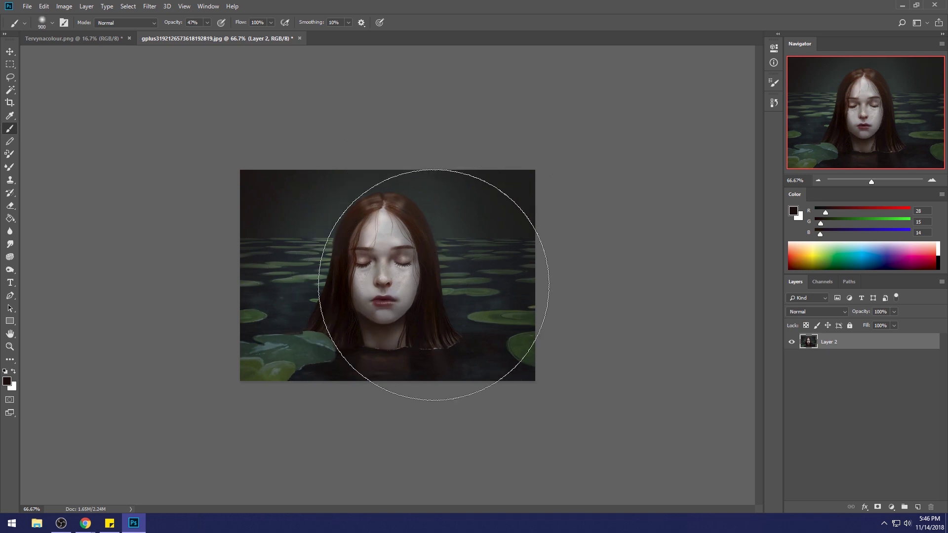
pyautogui.keyDown('alt'); pyautogui.click(461, 289); pyautogui.keyUp('alt')
pyautogui.click(128, 22)
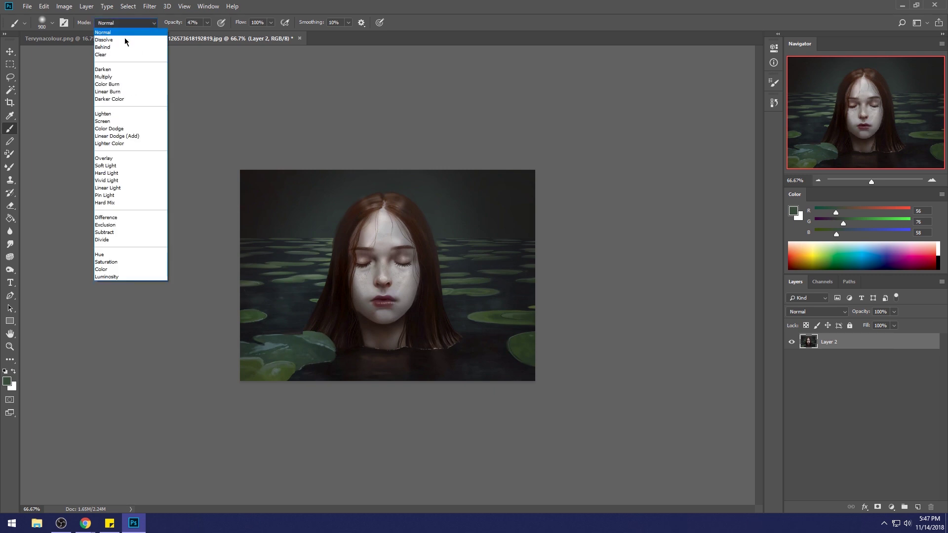
pyautogui.click(101, 269)
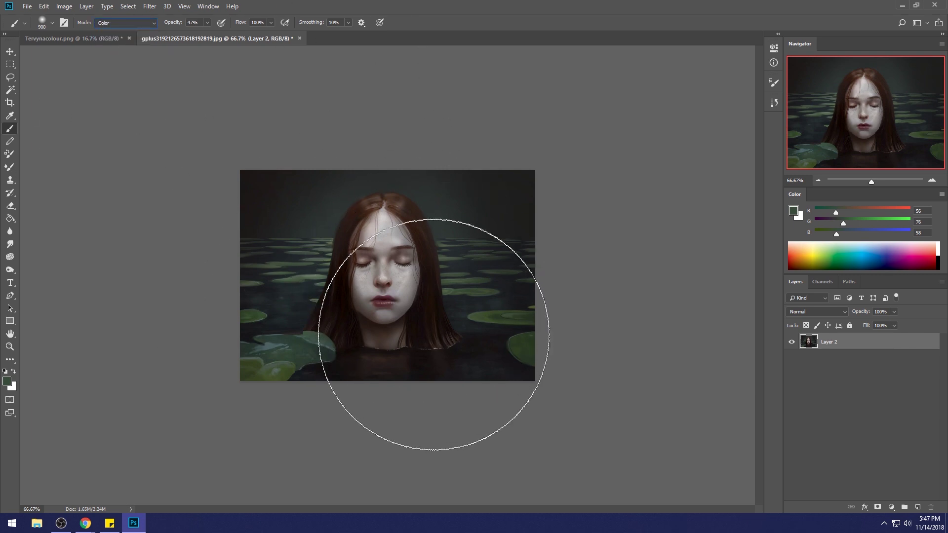
pyautogui.click(207, 25)
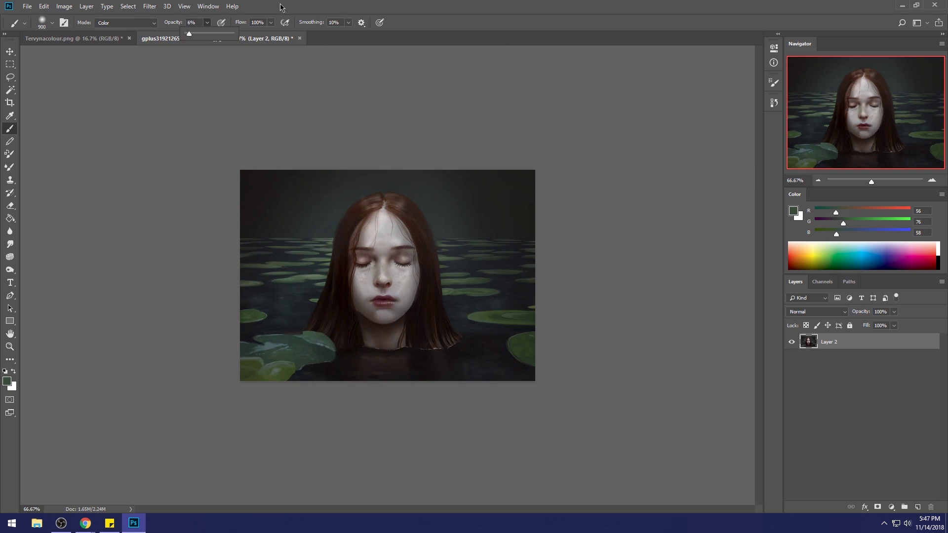
pyautogui.click(451, 318)
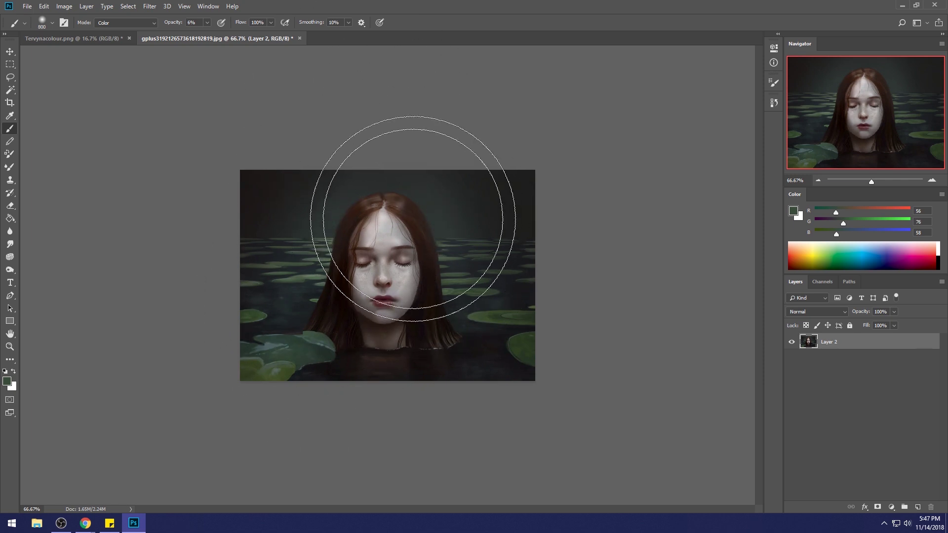
pyautogui.press('[')
pyautogui.press('[')
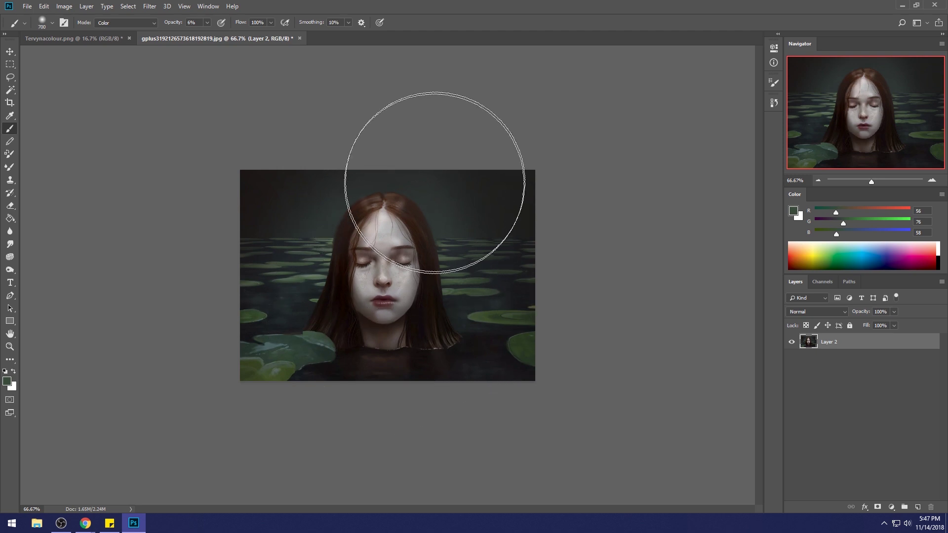
pyautogui.press('[')
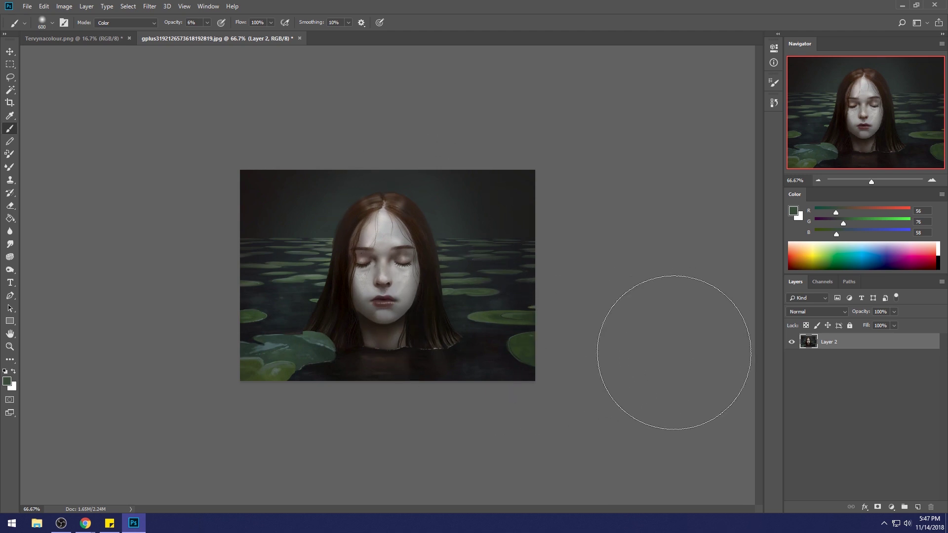
pyautogui.hotkey('ctrl', 'a')
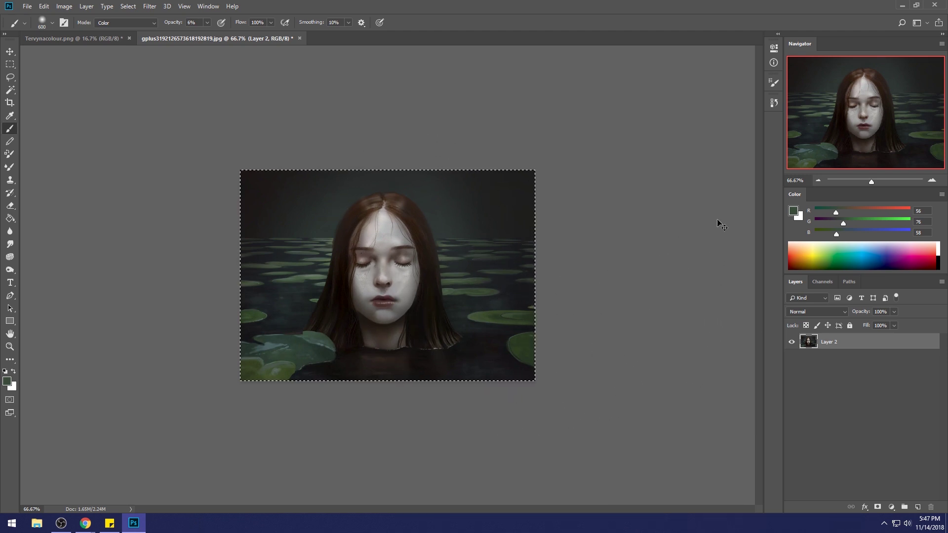
# - Revert History to an earlier Brush Tool state, discarding the last colour strokes
pyautogui.click(773, 102)
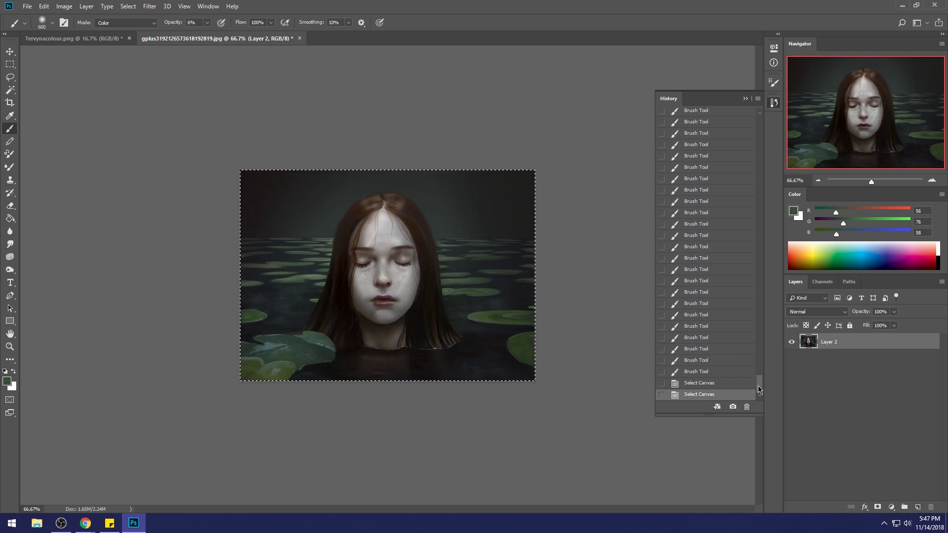
pyautogui.moveTo(763, 386); pyautogui.dragTo(763, 377)
pyautogui.click(725, 320)
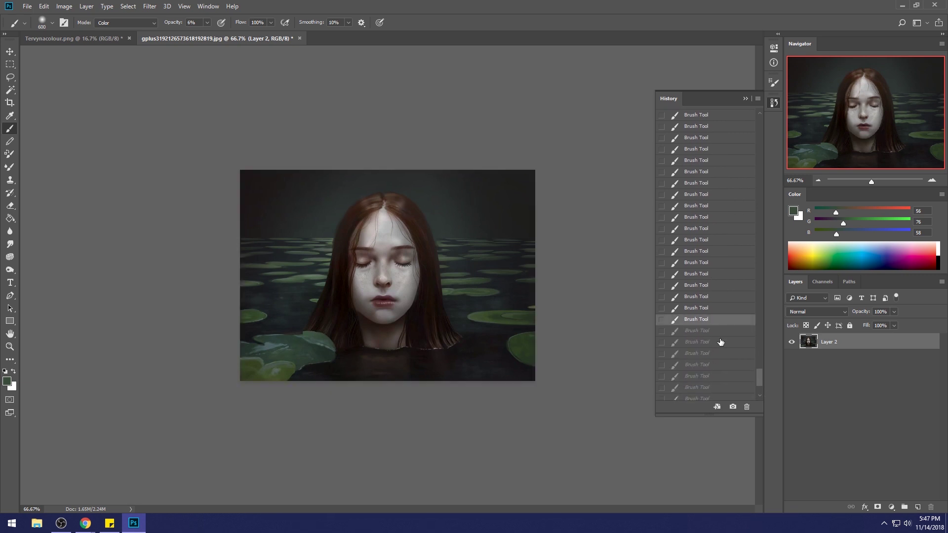
pyautogui.click(753, 371)
pyautogui.moveTo(758, 378); pyautogui.dragTo(763, 394)
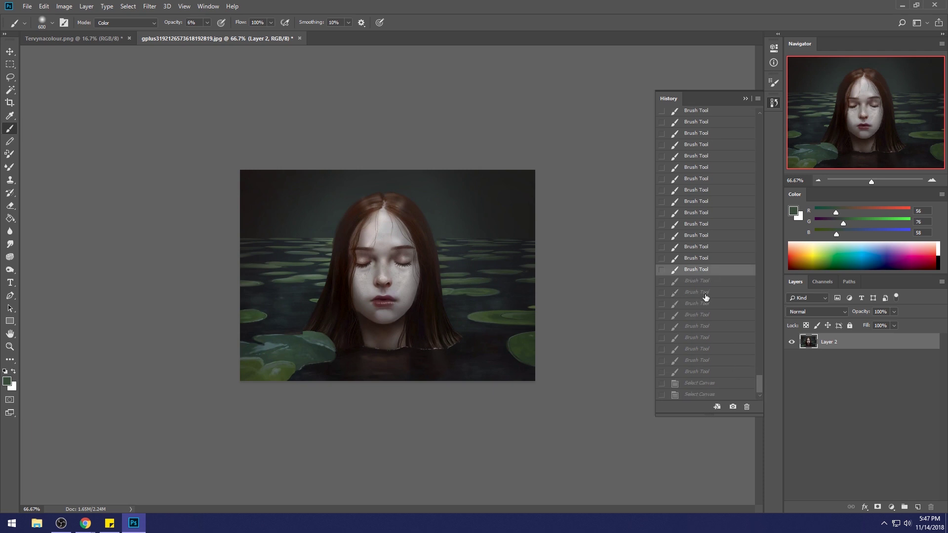
pyautogui.moveTo(706, 297)
pyautogui.mouseDown()
pyautogui.moveTo(699, 338)
pyautogui.moveTo(702, 281)
pyautogui.mouseUp()
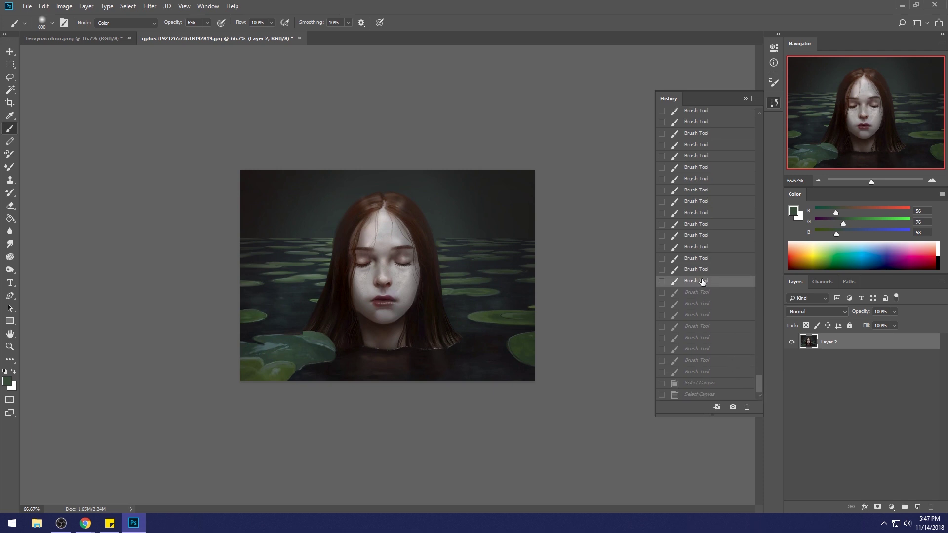
# - Duplicate the painting to Layer 3 and erase over the face with a soft 175 px eraser
pyautogui.hotkey('ctrl', 'j')
pyautogui.click(752, 98)
pyautogui.press('e')
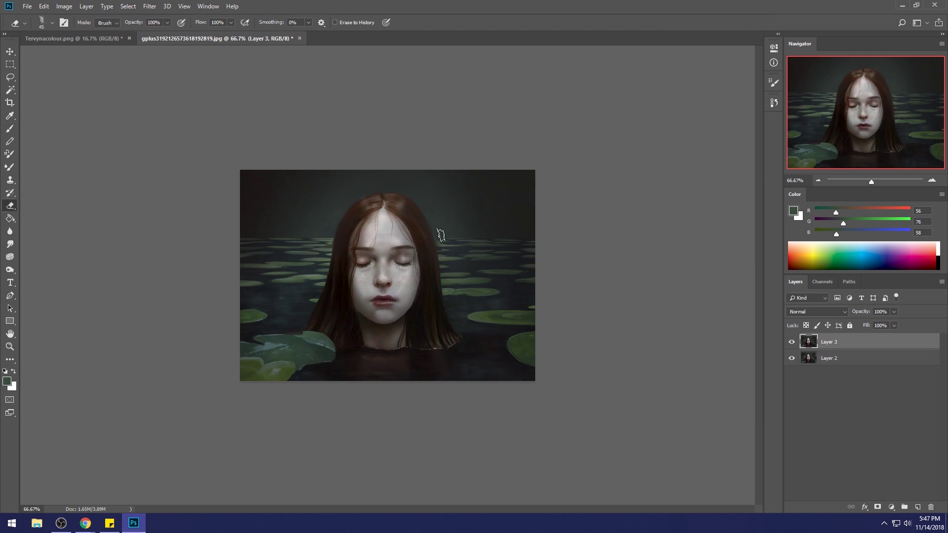
pyautogui.rightClick(385, 252)
pyautogui.click(478, 301)
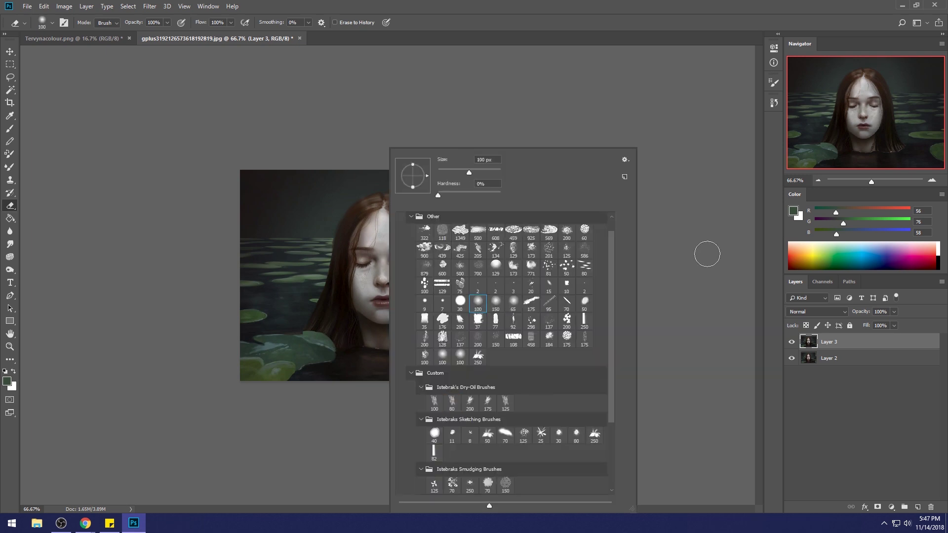
pyautogui.click(696, 254)
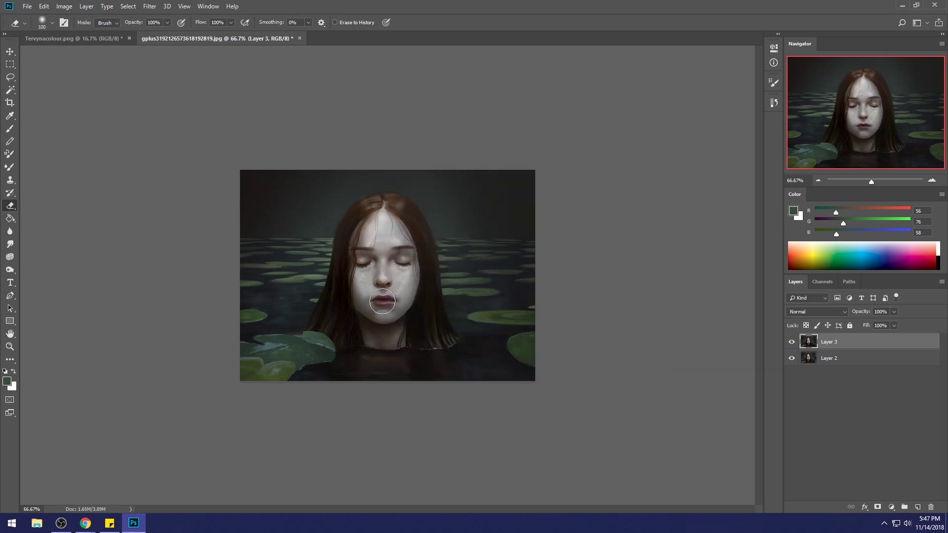
pyautogui.press(']')
pyautogui.press(']')
pyautogui.press(']')
pyautogui.press(']')
pyautogui.press(']')
pyautogui.press(']')
pyautogui.press('[')
pyautogui.press('[')
pyautogui.press('[')
pyautogui.press('[')
pyautogui.press('[')
pyautogui.click(790, 343)
# - Toggle Layer 3's visibility repeatedly to compare the erased copy against Layer 2
pyautogui.click(790, 343)
pyautogui.click(791, 342)
pyautogui.click(792, 342)
pyautogui.click(791, 343)
pyautogui.click(792, 343)
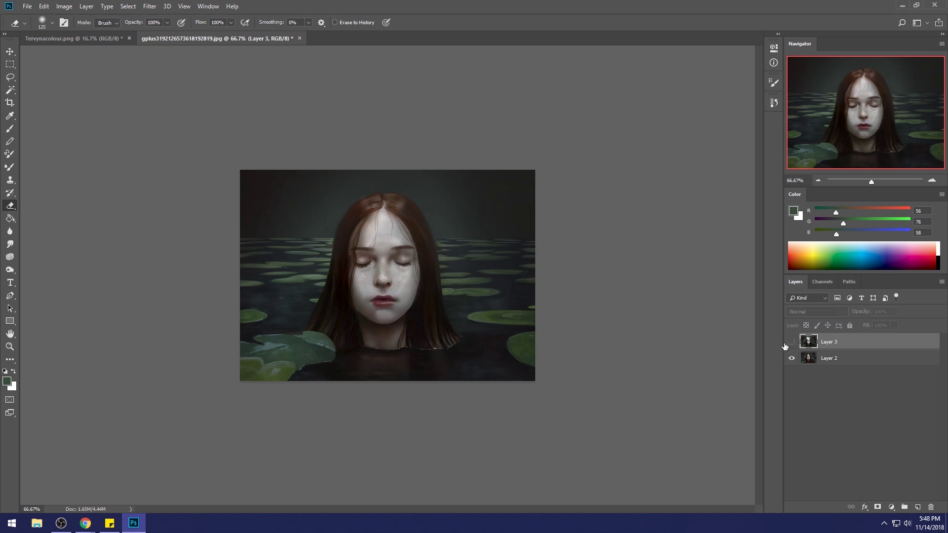
pyautogui.click(790, 342)
pyautogui.click(791, 343)
pyautogui.click(792, 343)
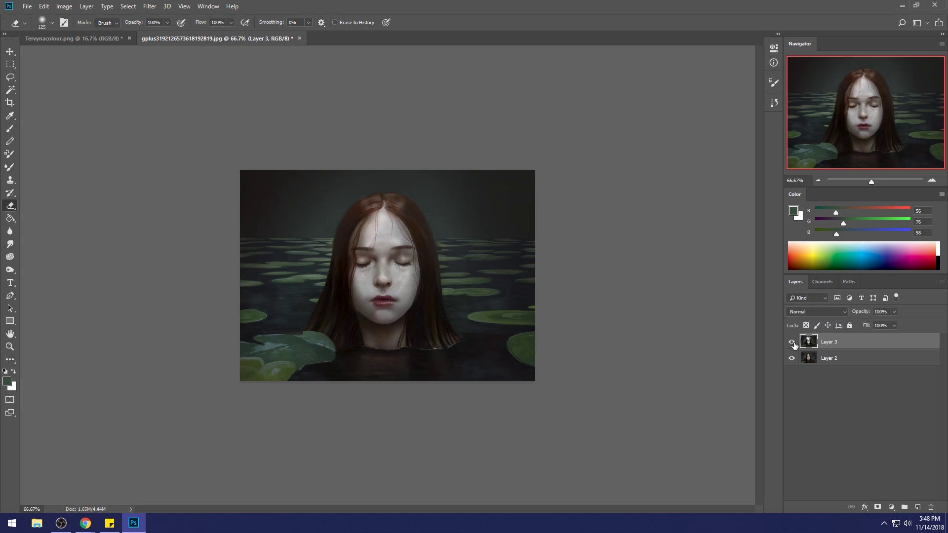
pyautogui.click(792, 343)
pyautogui.click(793, 344)
pyautogui.click(792, 344)
pyautogui.click(792, 343)
# - Merge Layer 3 down into Layer 2
pyautogui.rightClick(833, 344)
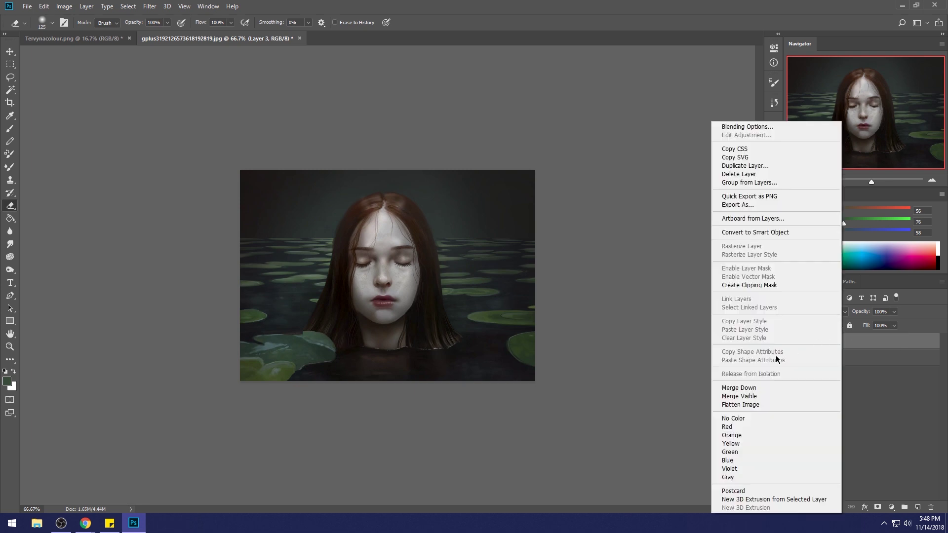
pyautogui.click(755, 387)
pyautogui.click(10, 244)
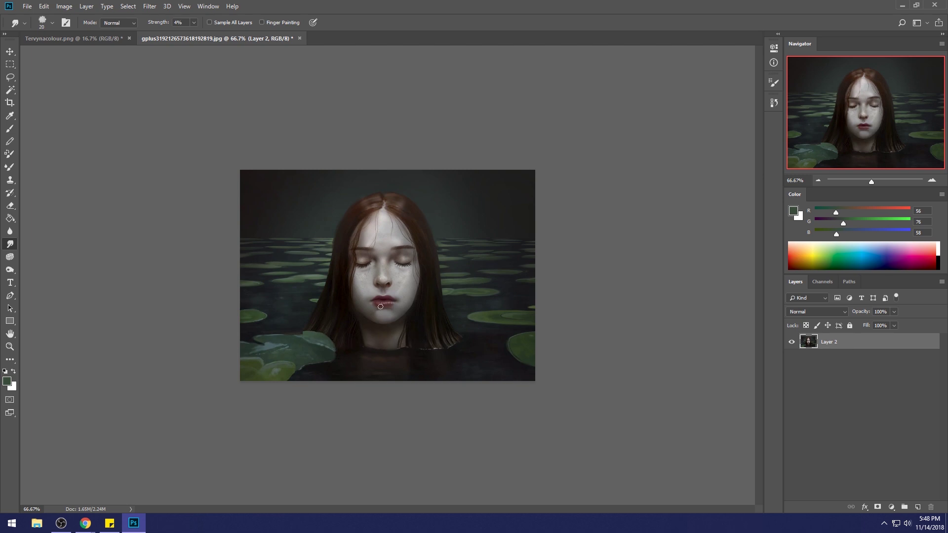
# - Paint face-sampled light grey with a 35 px Normal-mode brush, then blend it with Smudge
pyautogui.press('b')
pyautogui.keyDown('alt'); pyautogui.click(405, 277); pyautogui.keyUp('alt')
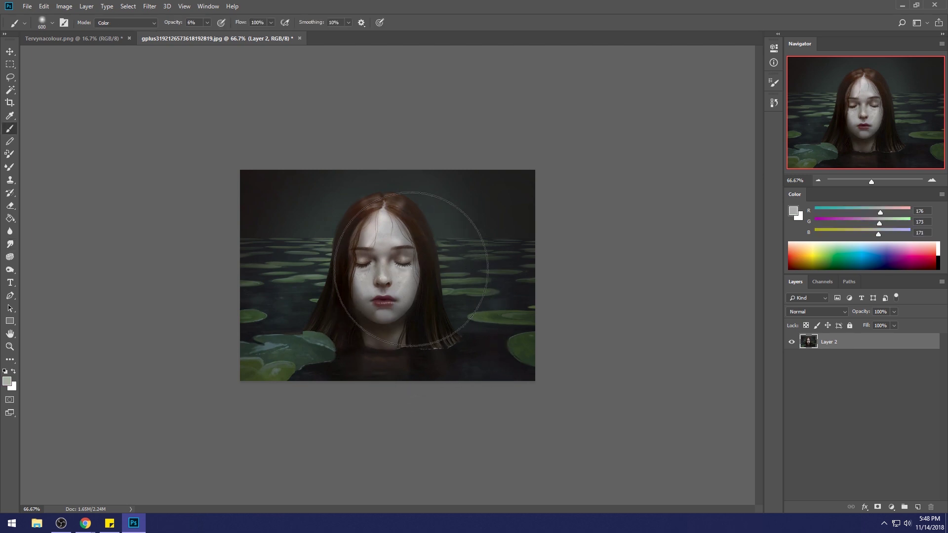
pyautogui.press('[')
pyautogui.press('[')
pyautogui.press('[')
pyautogui.press('[')
pyautogui.press('[')
pyautogui.press('[')
pyautogui.press('[')
pyautogui.press('[')
pyautogui.press('[')
pyautogui.press('[')
pyautogui.press('[')
pyautogui.press('[')
pyautogui.press('[')
pyautogui.press('[')
pyautogui.press('[')
pyautogui.press('[')
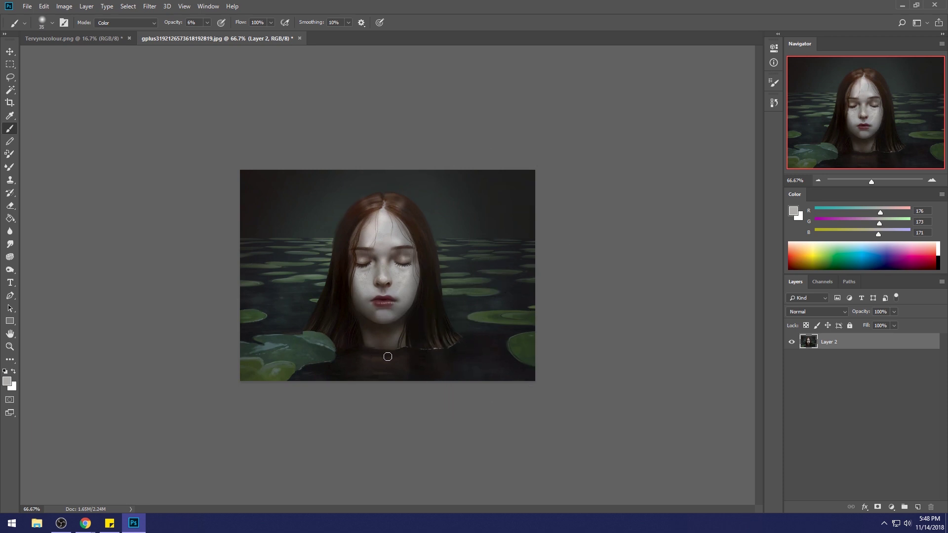
pyautogui.click(126, 22)
pyautogui.click(119, 29)
pyautogui.click(10, 244)
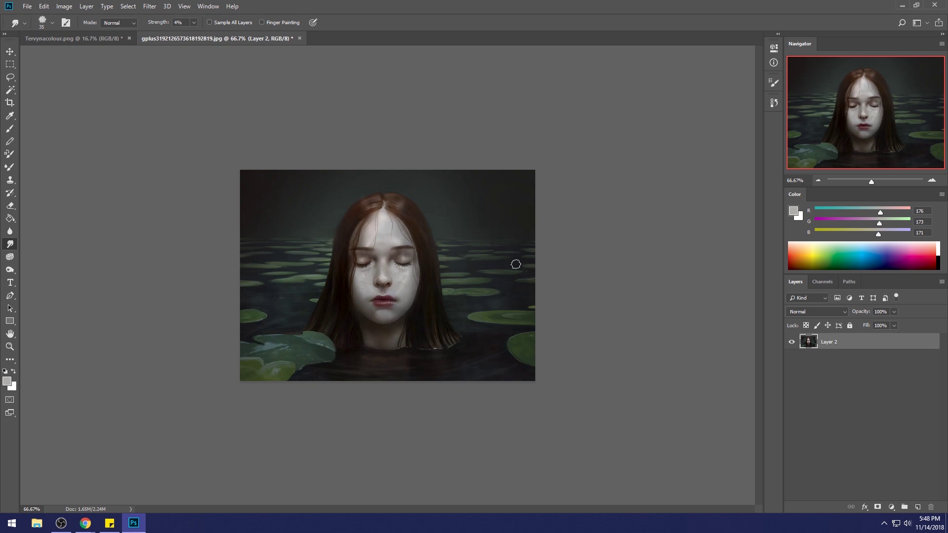
pyautogui.hotkey('ctrl', '-')
# - Set a soft 600 px black brush in Normal mode at 24% opacity for the corners
pyautogui.press('b')
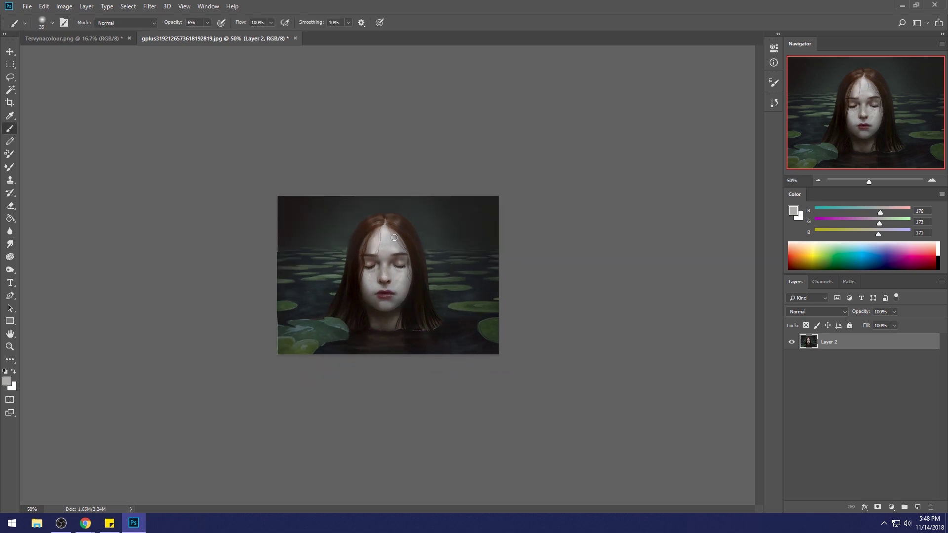
pyautogui.keyDown('alt'); pyautogui.click(415, 332); pyautogui.keyUp('alt')
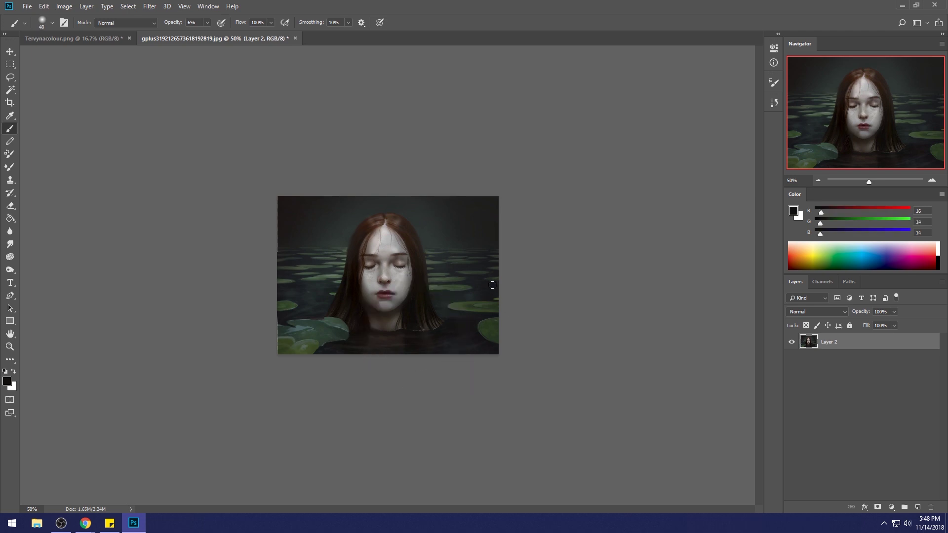
pyautogui.press(']')
pyautogui.press(']')
pyautogui.press(']')
pyautogui.press(']')
pyautogui.press(']')
pyautogui.press(']')
pyautogui.press(']')
pyautogui.press(']')
pyautogui.press(']')
pyautogui.press(']')
pyautogui.press(']')
pyautogui.press(']')
pyautogui.press(']')
pyautogui.press(']')
pyautogui.press(']')
pyautogui.press(']')
pyautogui.press(']')
pyautogui.press(']')
pyautogui.press(']')
pyautogui.press(']')
pyautogui.click(148, 22)
pyautogui.click(124, 69)
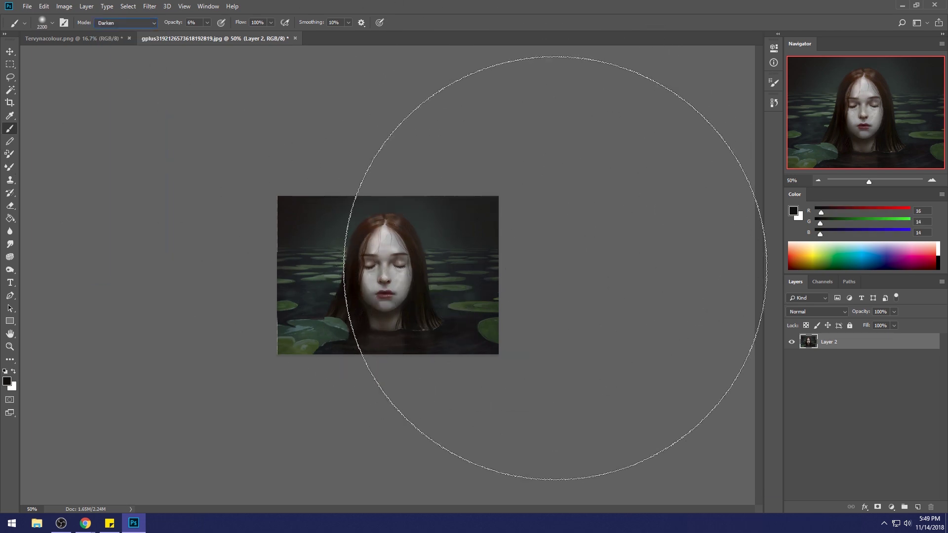
pyautogui.click(793, 211)
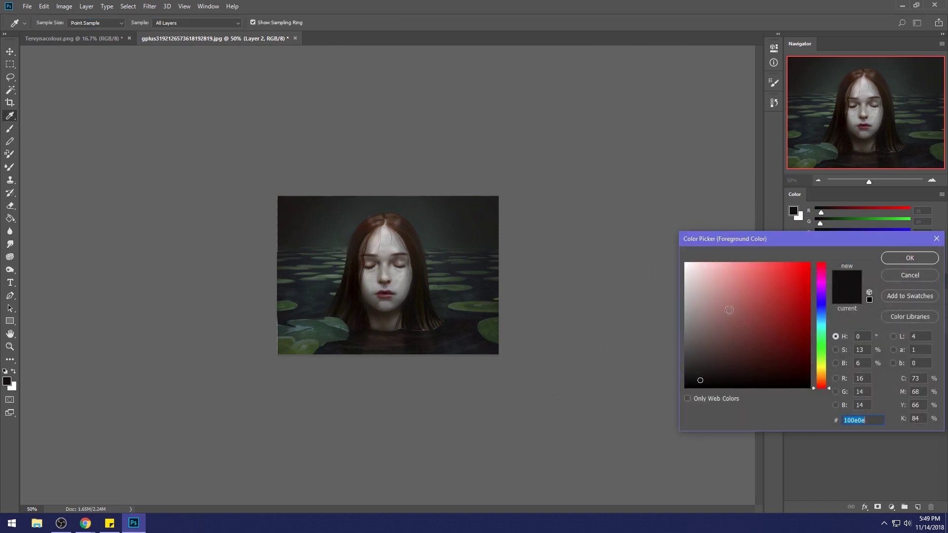
pyautogui.click(910, 258)
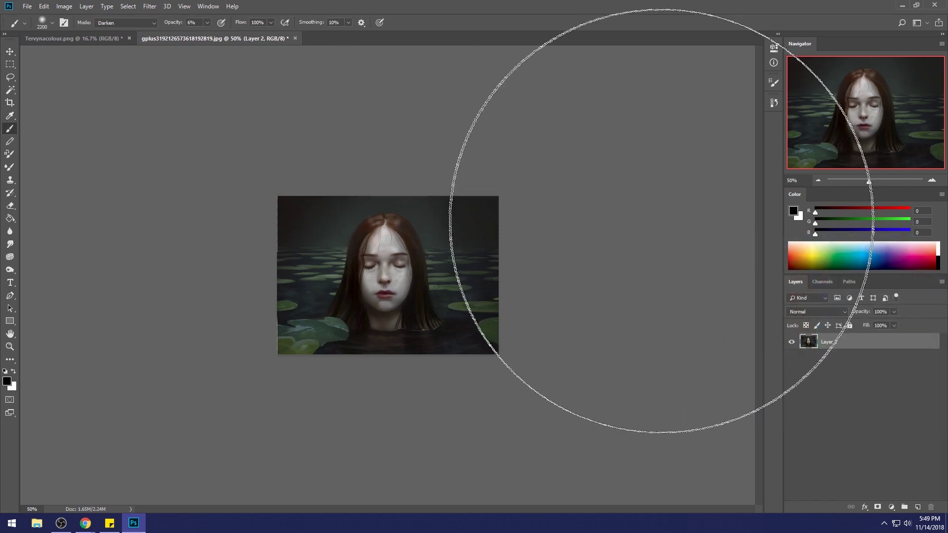
pyautogui.press('[')
pyautogui.press('[')
pyautogui.press('[')
pyautogui.press('[')
pyautogui.press('[')
pyautogui.press('[')
pyautogui.press('[')
pyautogui.press('[')
pyautogui.press('[')
pyautogui.press('[')
pyautogui.press('[')
pyautogui.press('[')
pyautogui.press('[')
pyautogui.press('[')
pyautogui.press('[')
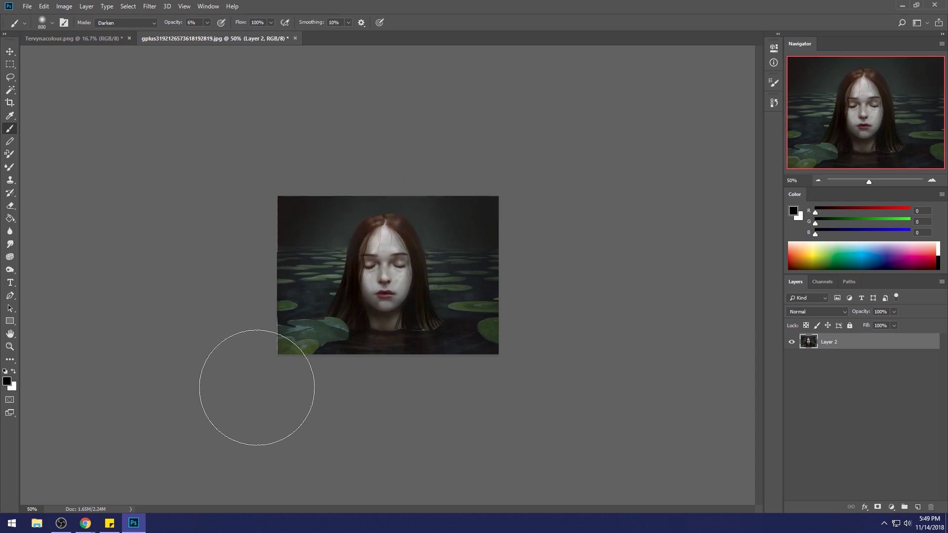
pyautogui.click(126, 23)
pyautogui.click(118, 33)
pyautogui.click(206, 22)
pyautogui.moveTo(211, 36); pyautogui.dragTo(216, 35)
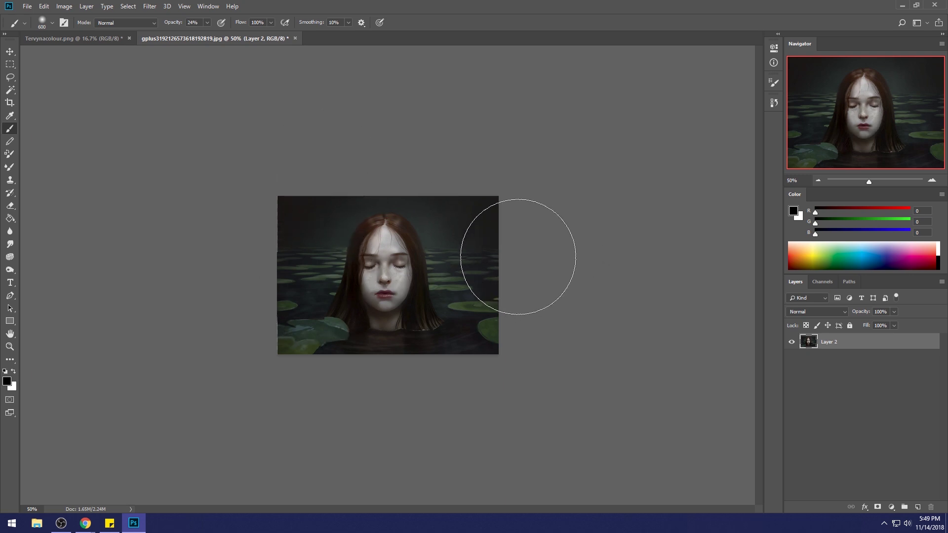
# - Copy the painting, revert History to the original image, and paste the painting above it
pyautogui.hotkey('ctrl', 'a')
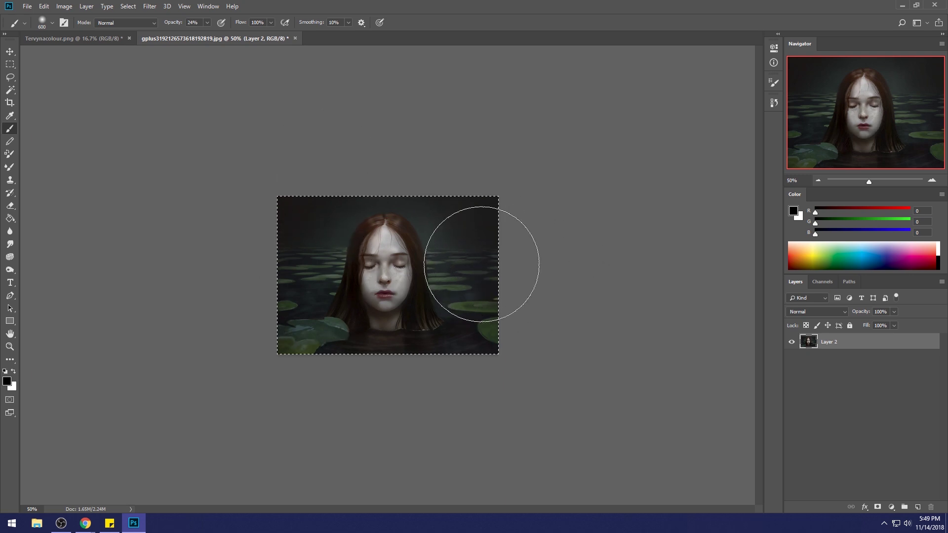
pyautogui.click(773, 104)
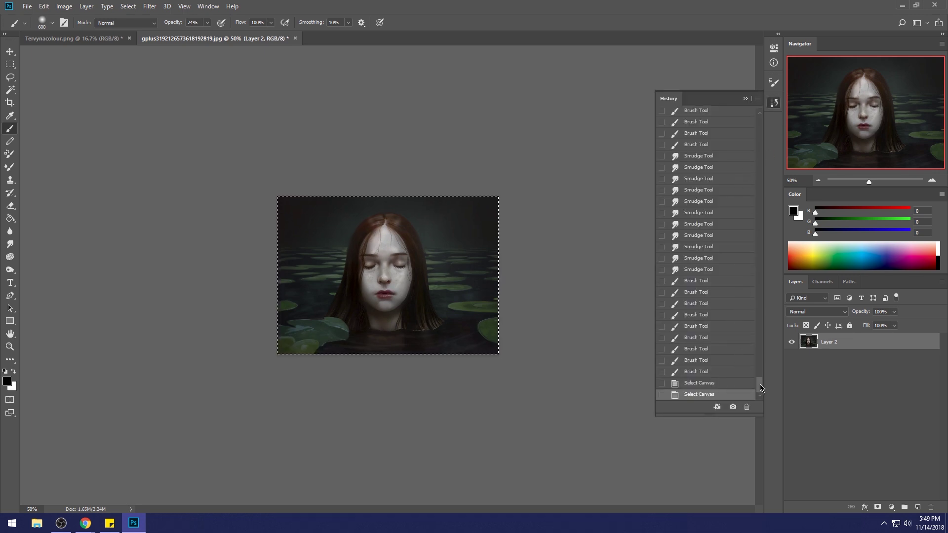
pyautogui.moveTo(761, 387); pyautogui.dragTo(763, 122)
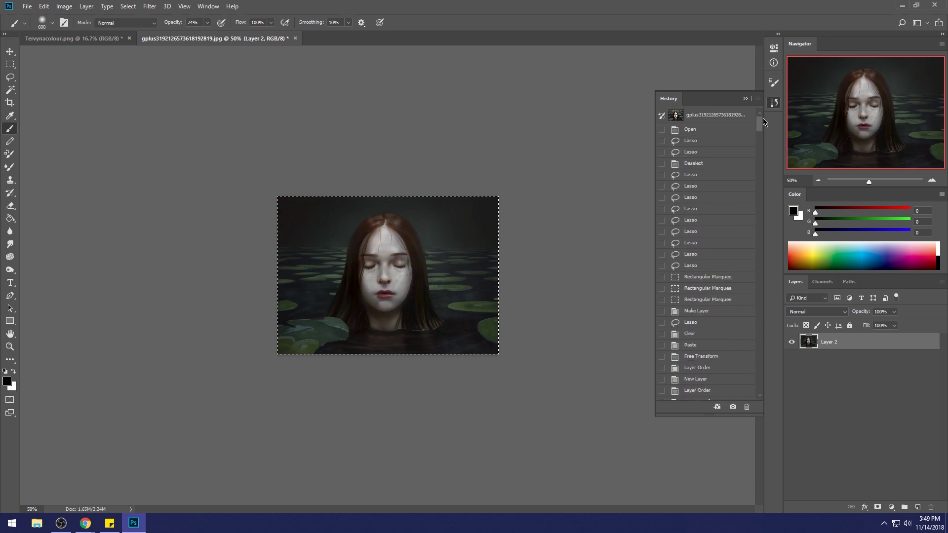
pyautogui.click(728, 119)
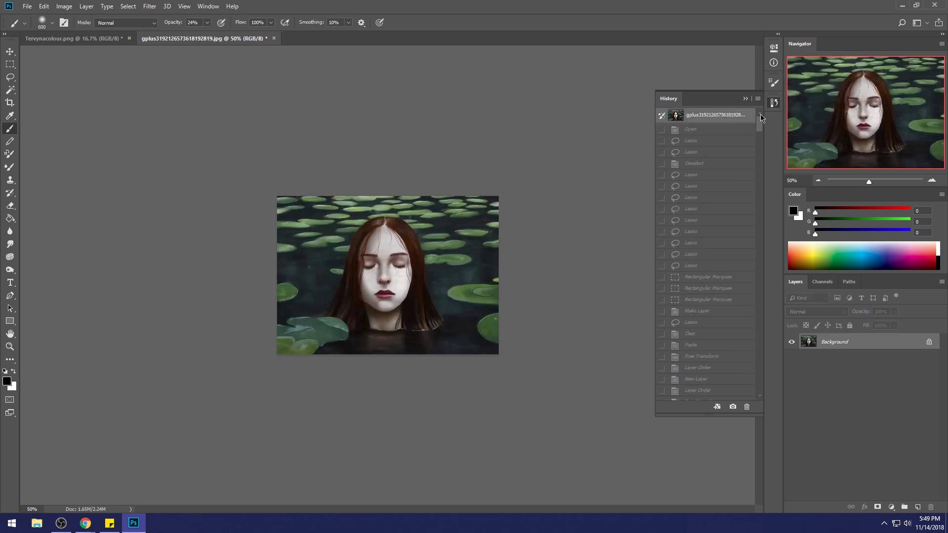
pyautogui.click(745, 98)
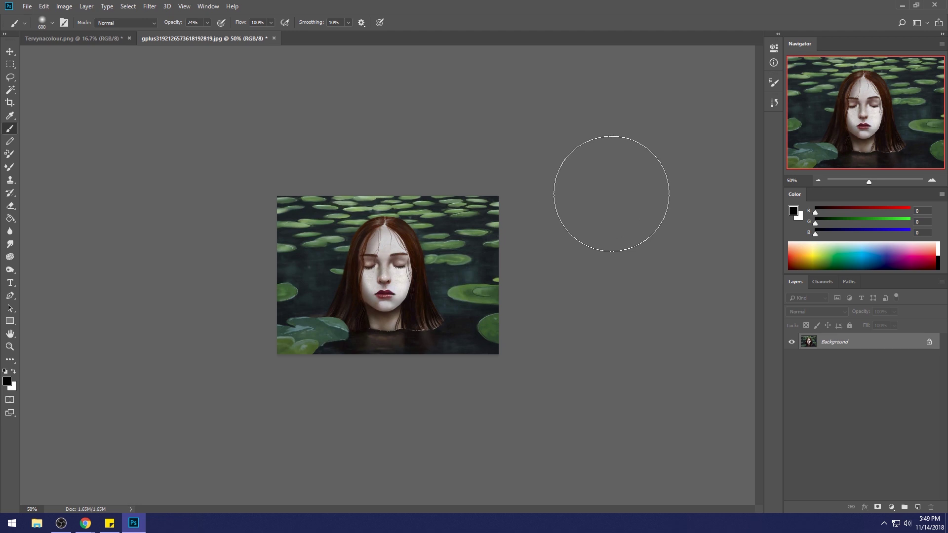
pyautogui.hotkey('ctrl', '1')
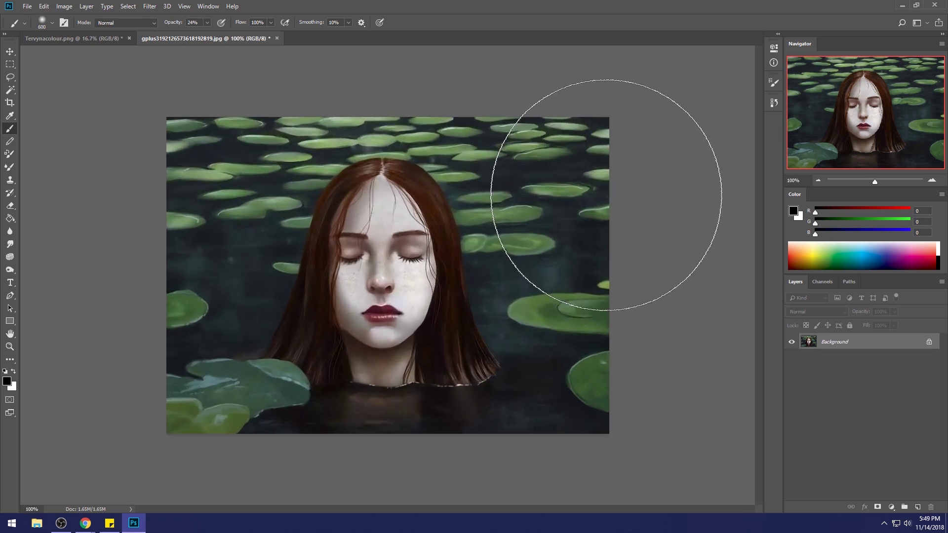
pyautogui.hotkey('ctrl', 'v')
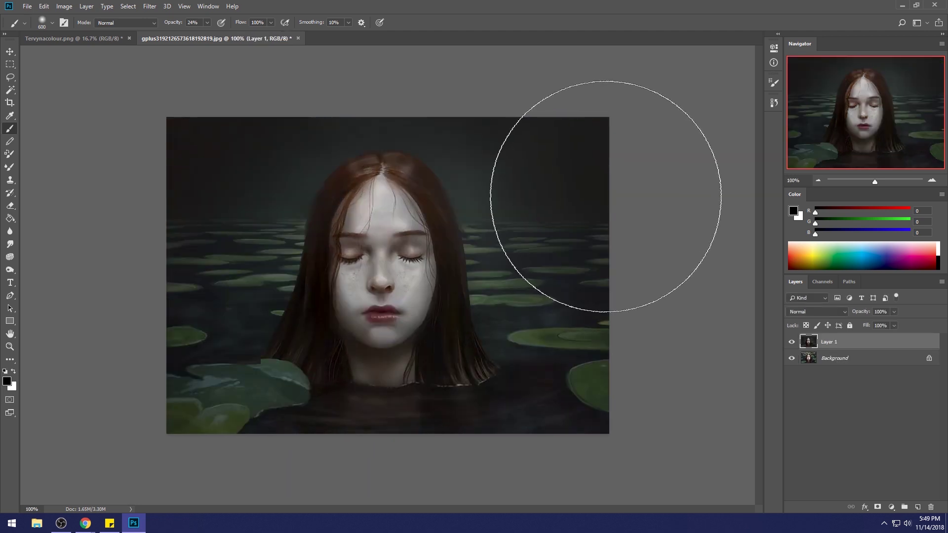
# - Toggle Layer 1 to compare before and after, then Flatten Image into one Background layer
pyautogui.click(792, 342)
pyautogui.click(792, 343)
pyautogui.hotkey('ctrl', '-')
pyautogui.click(792, 343)
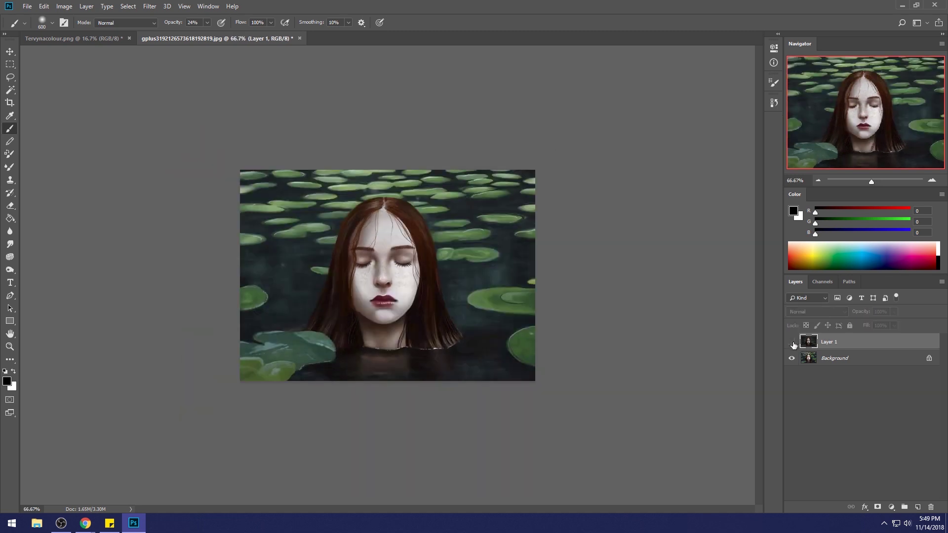
pyautogui.click(792, 342)
pyautogui.hotkey('ctrl', '+')
pyautogui.hotkey('ctrl', '+')
pyautogui.hotkey('ctrl', '+')
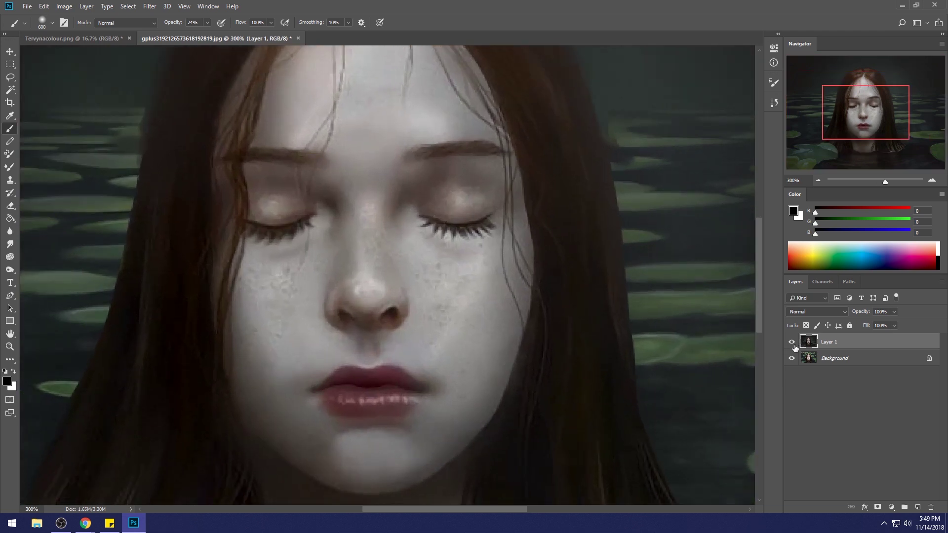
pyautogui.hotkey('ctrl', '-')
pyautogui.hotkey('ctrl', '-')
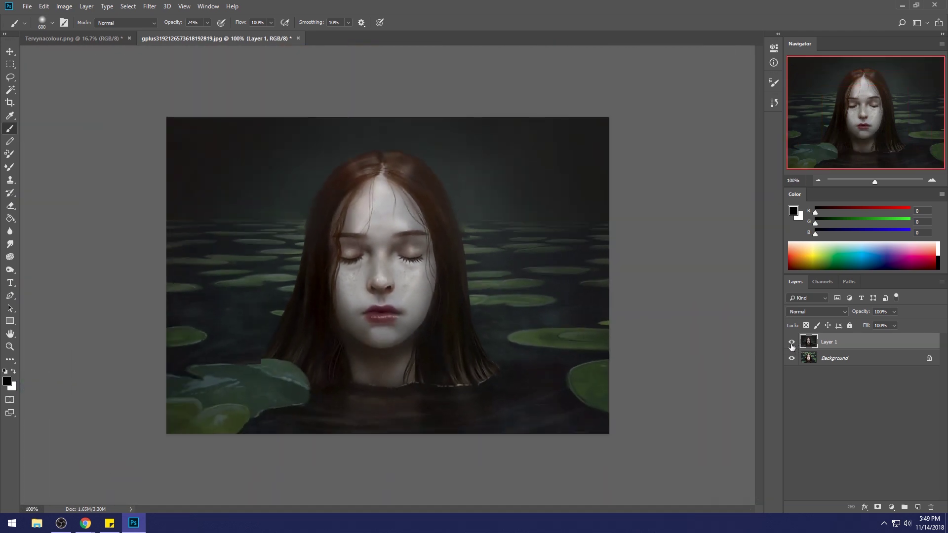
pyautogui.click(791, 343)
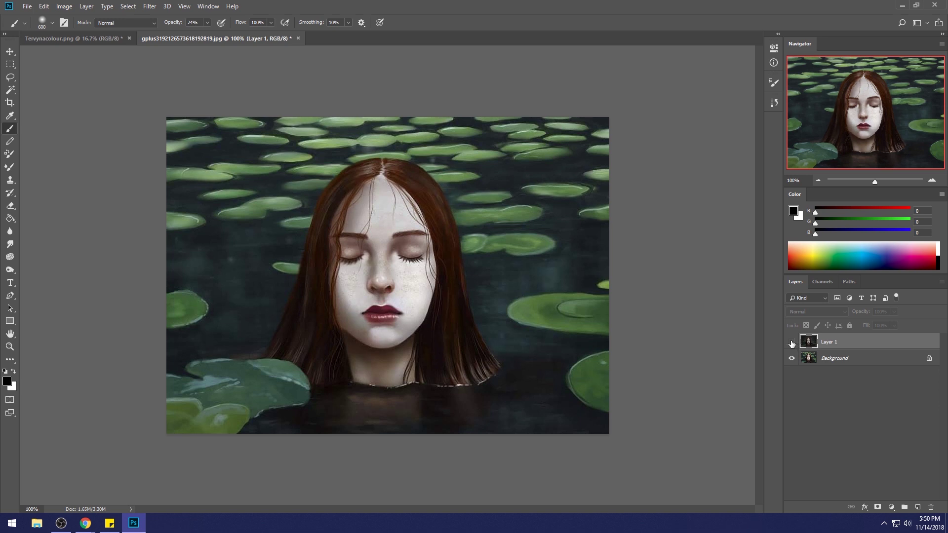
pyautogui.click(791, 342)
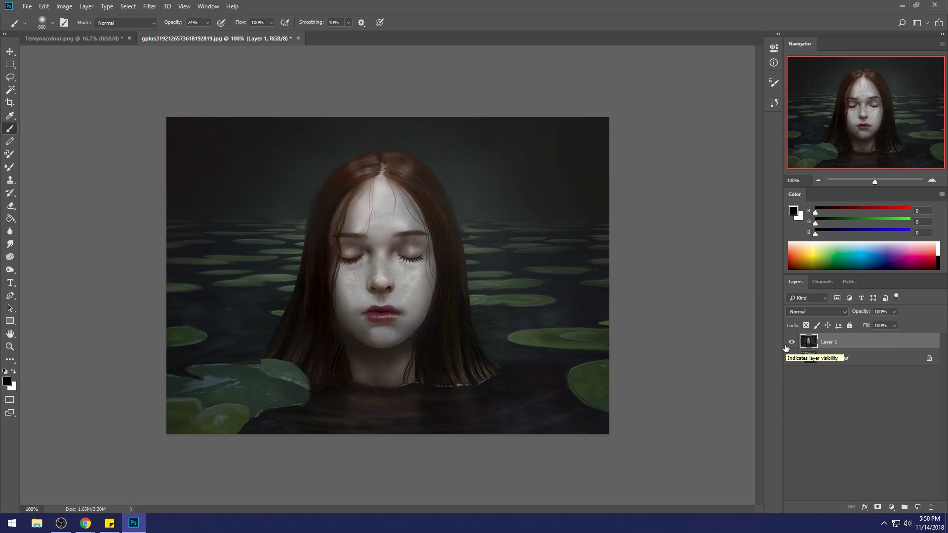
pyautogui.rightClick(855, 341)
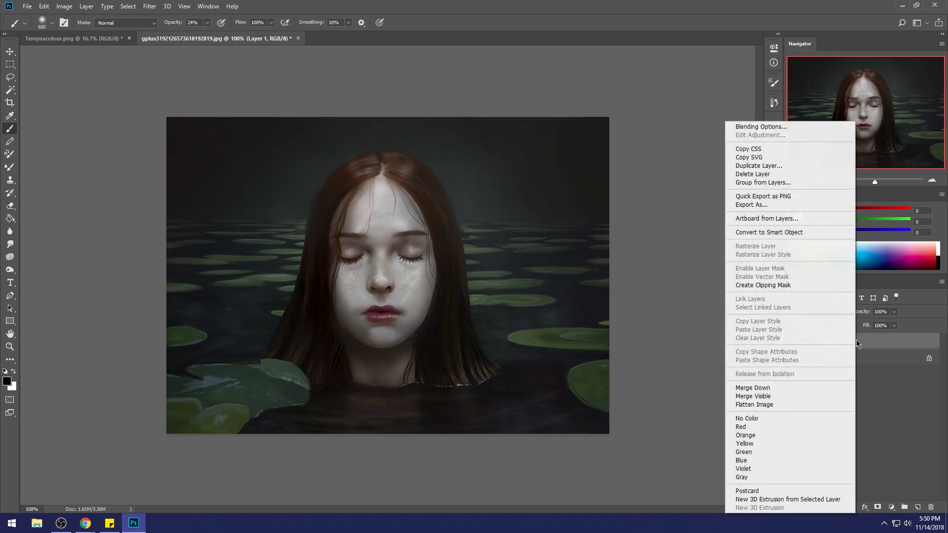
pyautogui.click(787, 404)
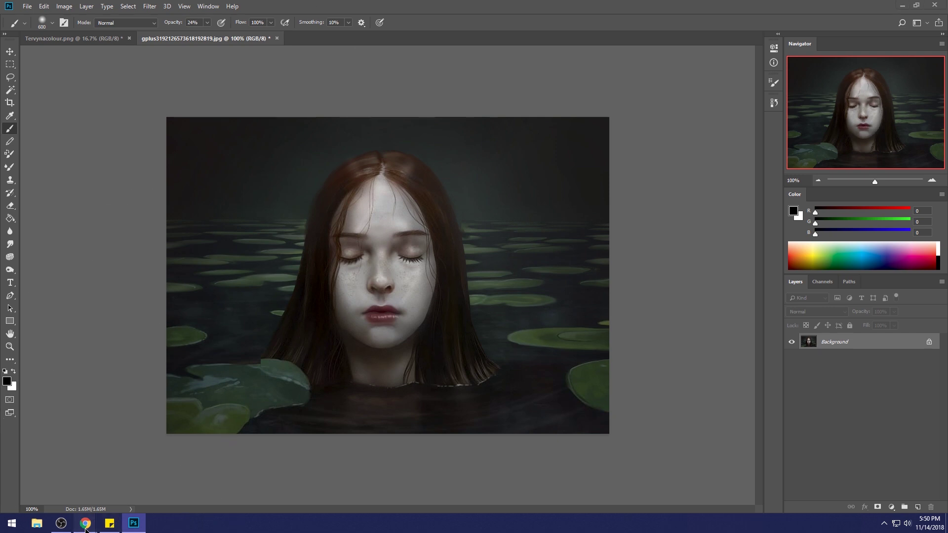
# - Open the portfolio site's Google+ art class and critique community link in a new tab
pyautogui.click(131, 489)
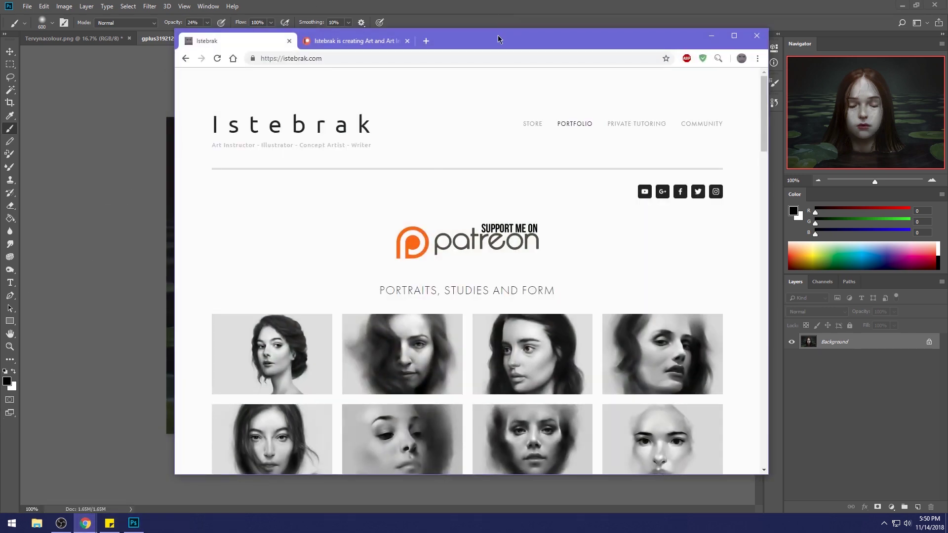
pyautogui.moveTo(499, 37); pyautogui.dragTo(481, 31)
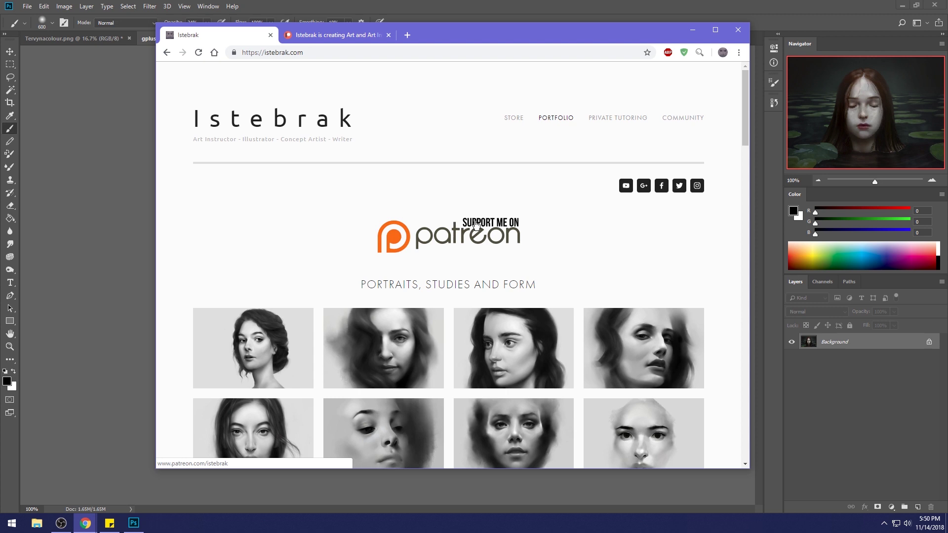
pyautogui.click(919, 521)
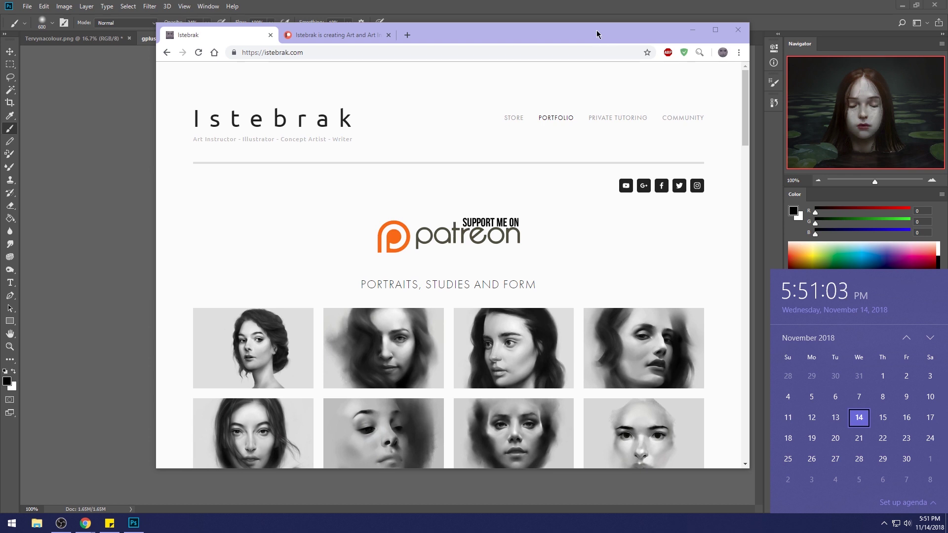
pyautogui.rightClick(641, 192)
pyautogui.click(650, 197)
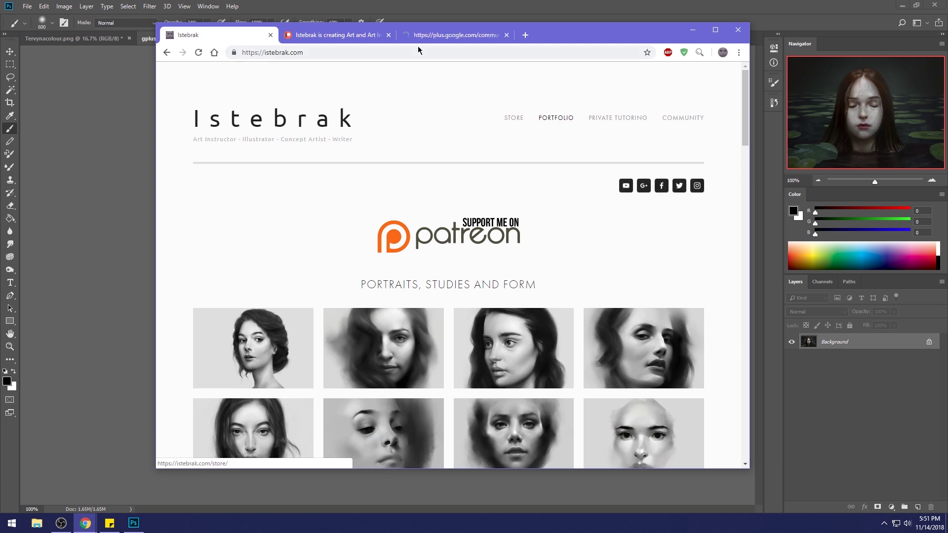
pyautogui.click(468, 35)
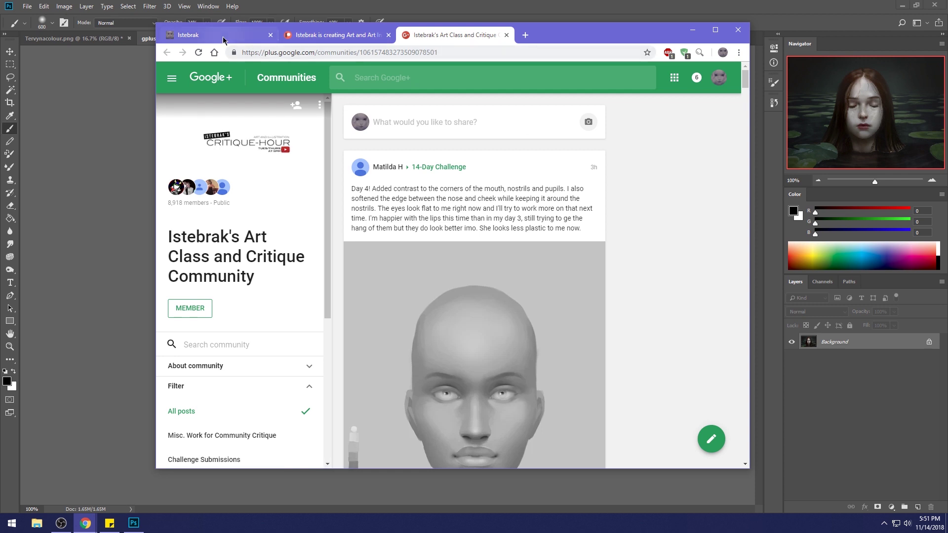
# - Glance at the portfolio homepage tab, return to the Google+ community feed, and check the calendar
pyautogui.click(208, 35)
pyautogui.click(457, 35)
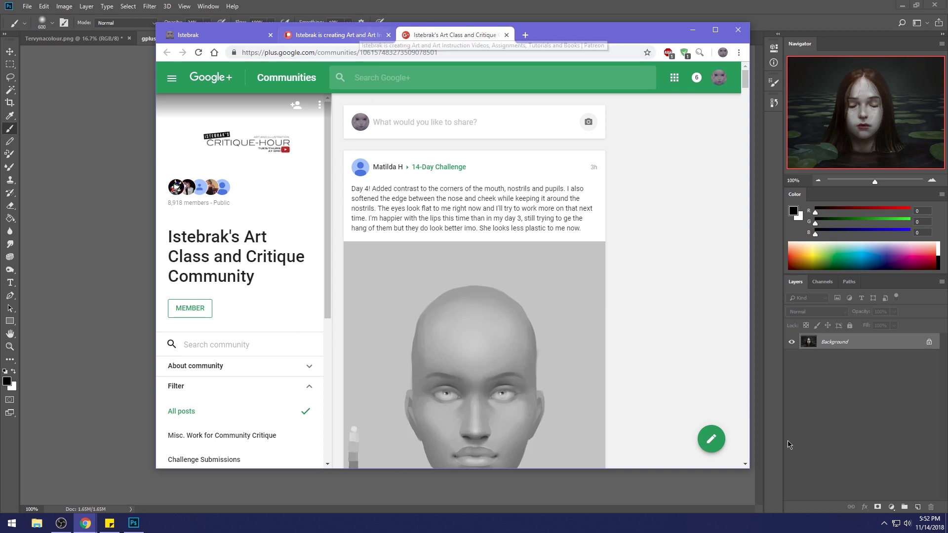
pyautogui.click(928, 524)
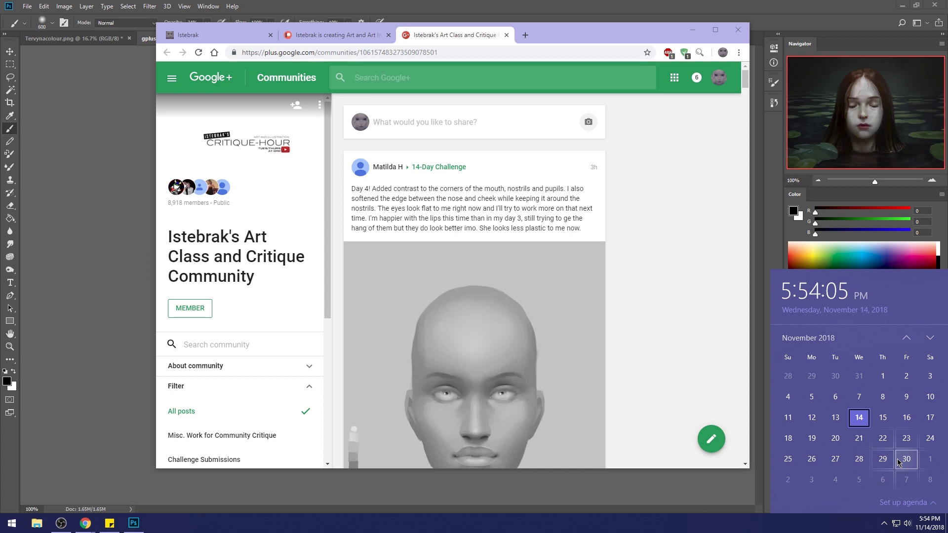
# - Open the portfolio site's Community page and scroll through the critique-hour schedule
pyautogui.click(190, 36)
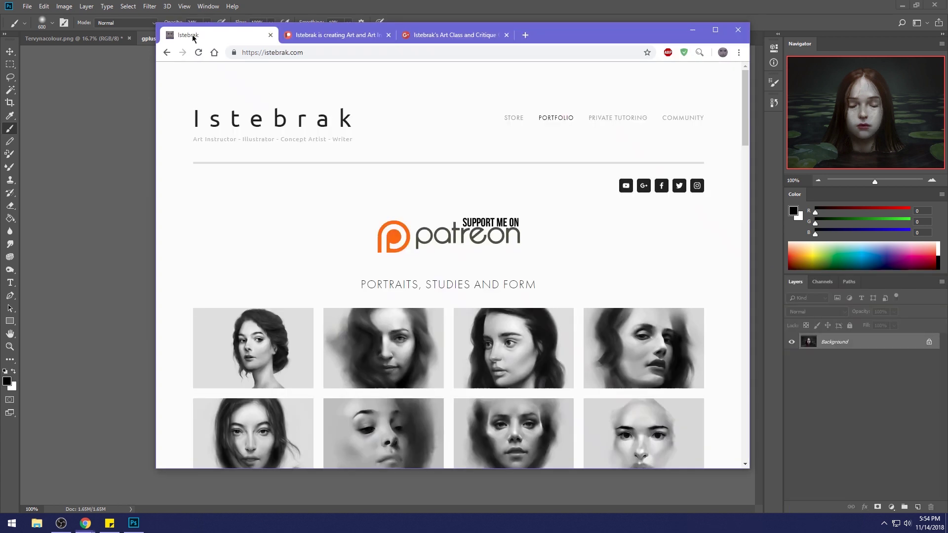
pyautogui.click(680, 123)
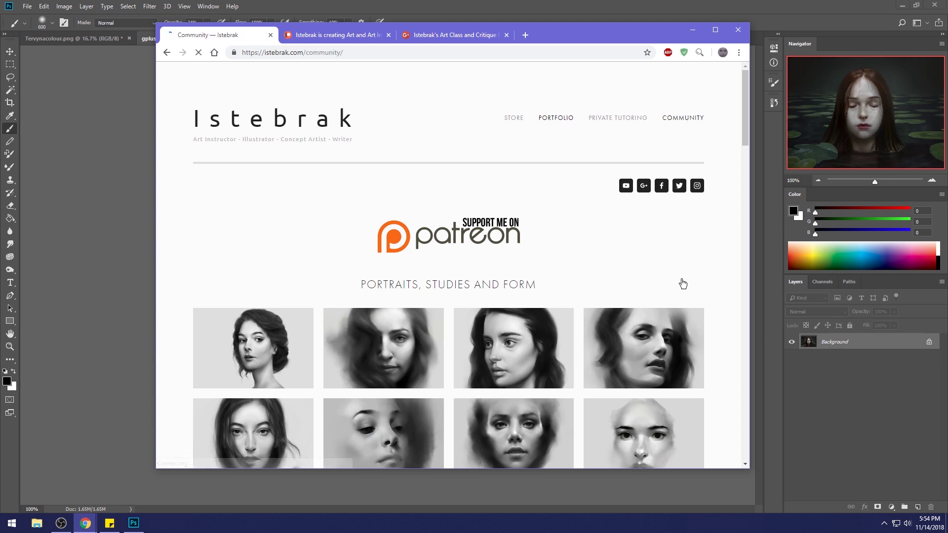
pyautogui.scroll(-7, 701, 259)
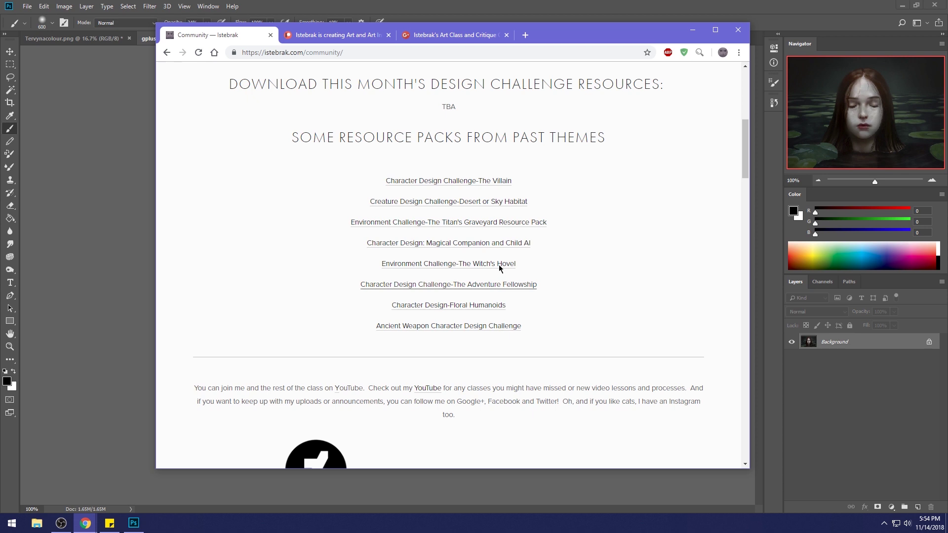
pyautogui.scroll(1, 650, 297)
pyautogui.scroll(5, 652, 296)
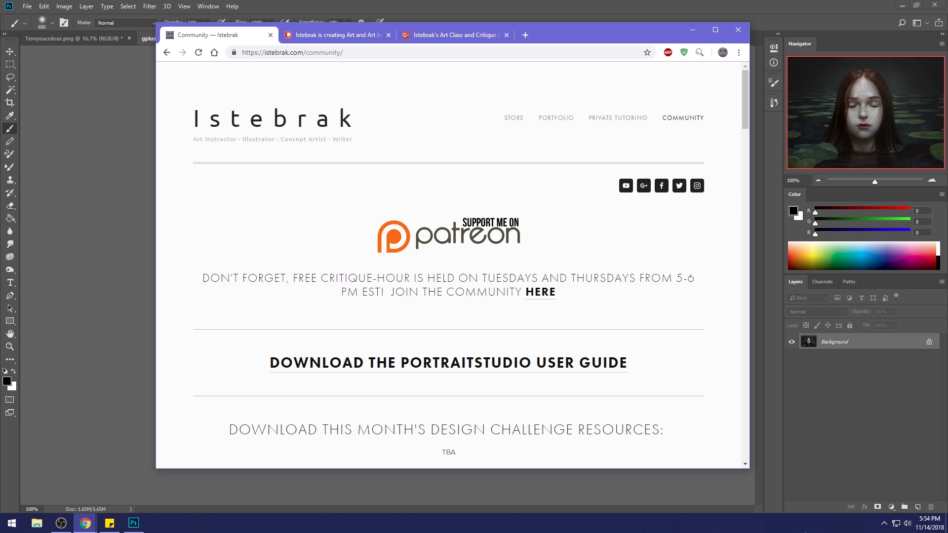
pyautogui.click(929, 523)
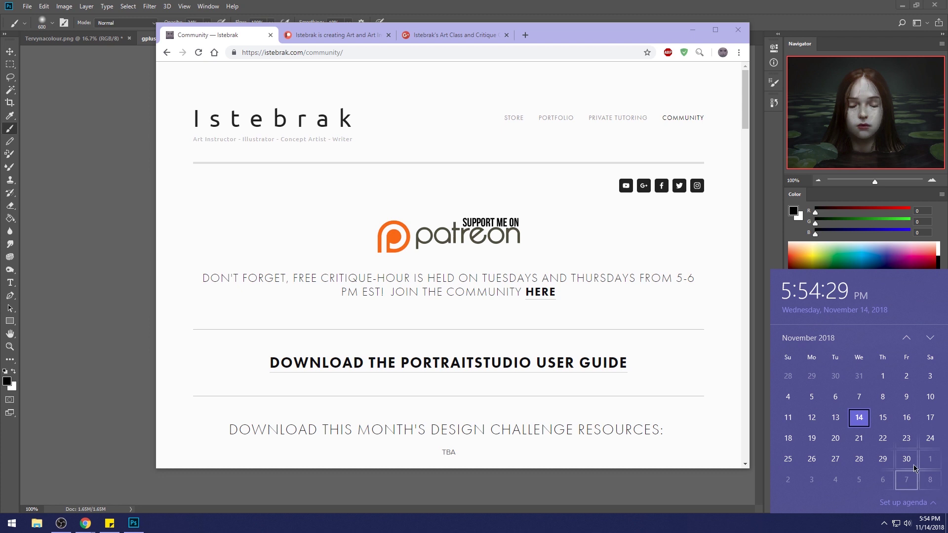